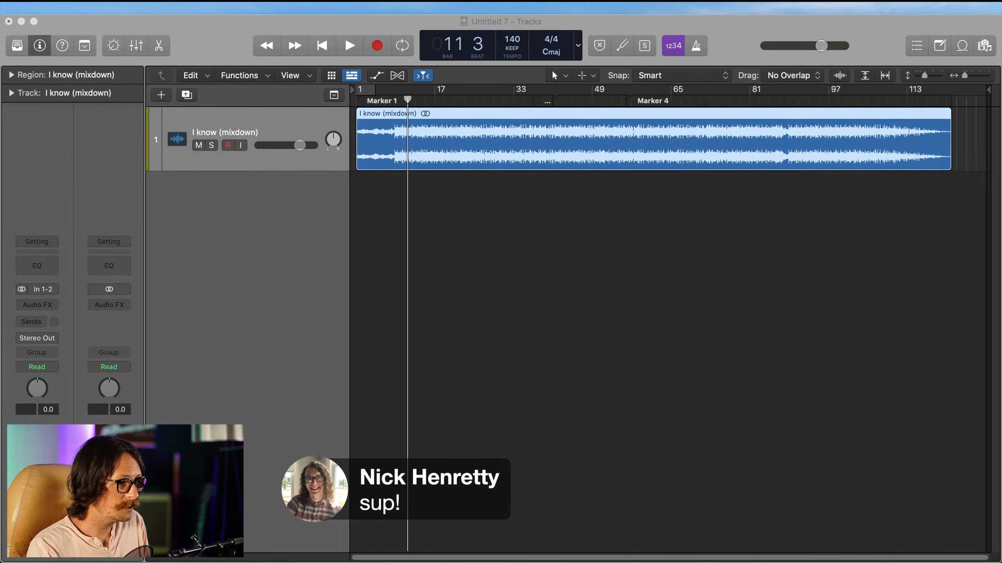
Step: Switch to Logic Pro and increase the height of the I know (mixdown) track, inspecting its waveform up close
{"action": "key", "text": "super+Tab"}
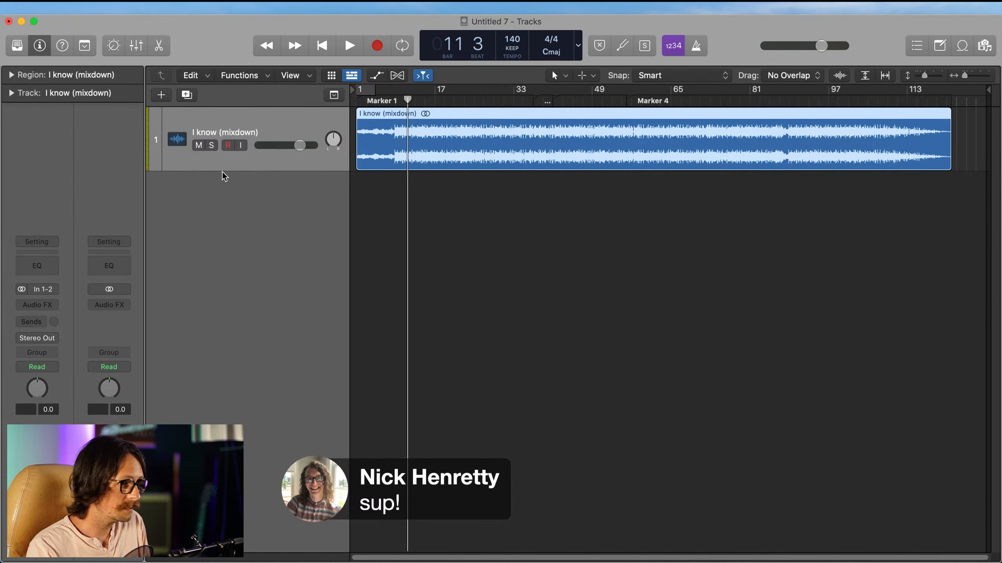
{"action": "left_click_drag", "start_coordinate": [223, 172], "coordinate": [209, 285]}
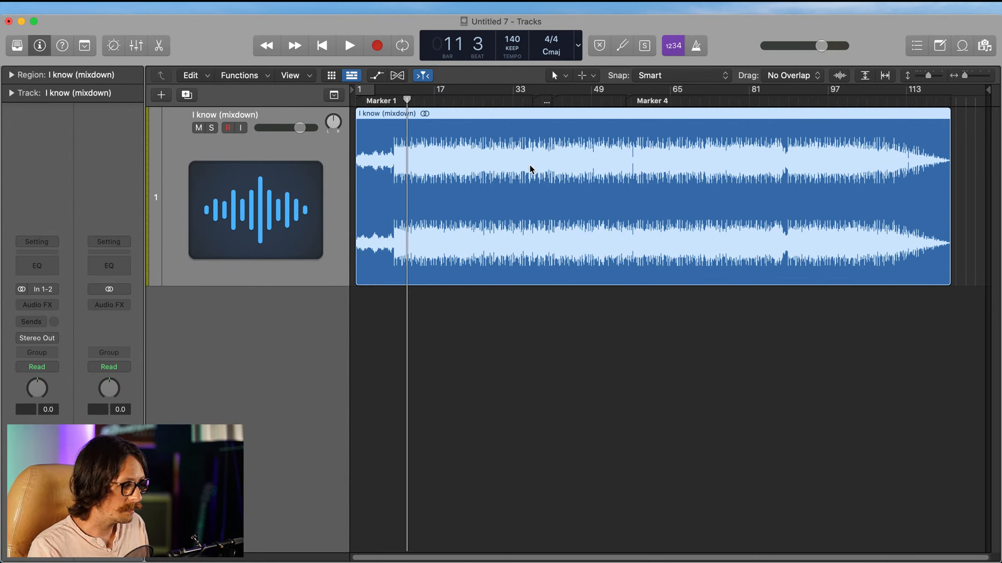
{"action": "left_click_drag", "start_coordinate": [505, 136], "coordinate": [578, 276]}
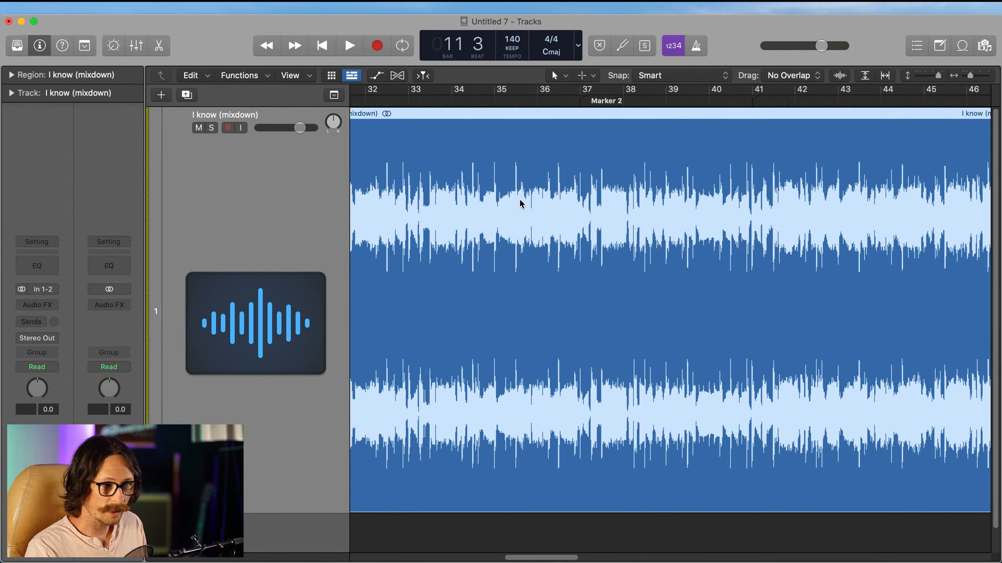
{"action": "left_click", "coordinate": [548, 249], "text": "ctrl+alt"}
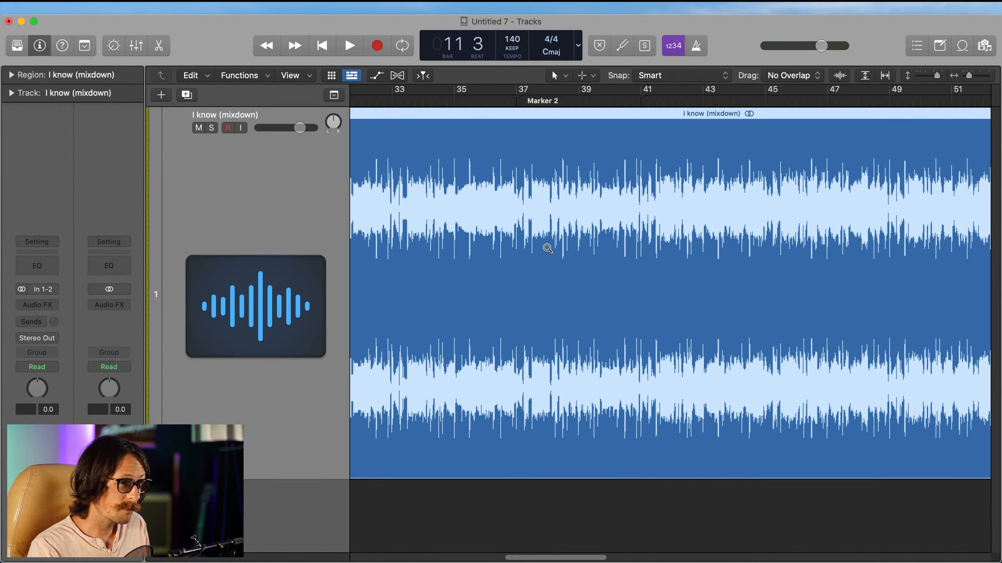
{"action": "left_click", "coordinate": [547, 248], "text": "ctrl+alt"}
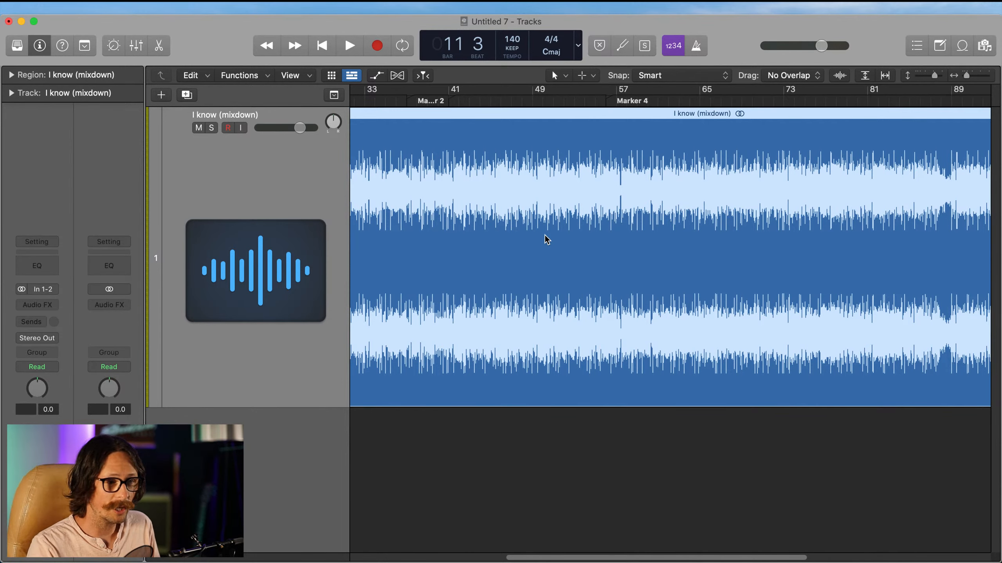
{"action": "left_click", "coordinate": [523, 248], "text": "ctrl+alt"}
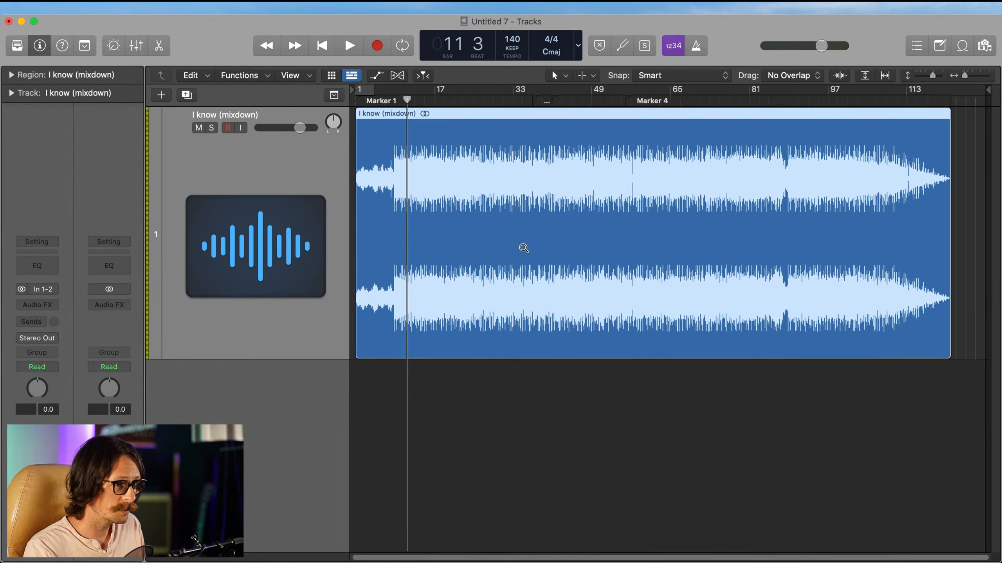
{"action": "left_click", "coordinate": [522, 247], "text": "ctrl+alt"}
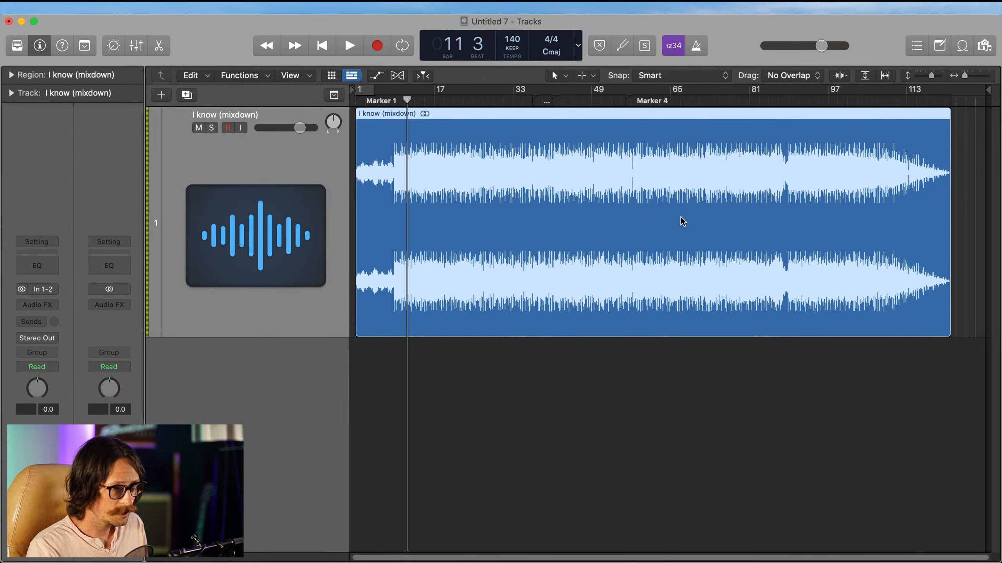
Step: Deselect the mixdown region, play the song from the beginning and stop playback around bar 54
{"action": "left_click", "coordinate": [551, 346]}
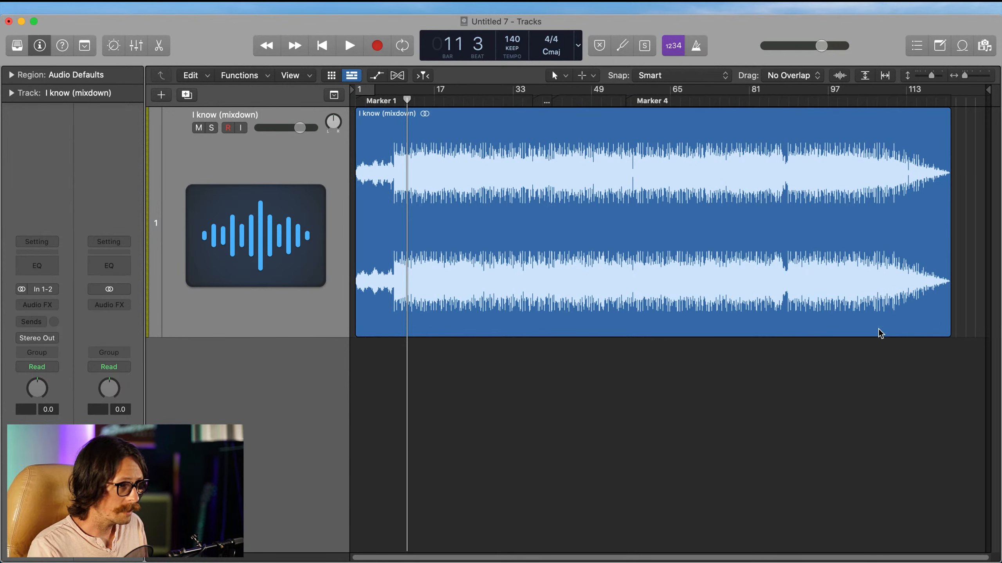
{"action": "key", "text": "Return"}
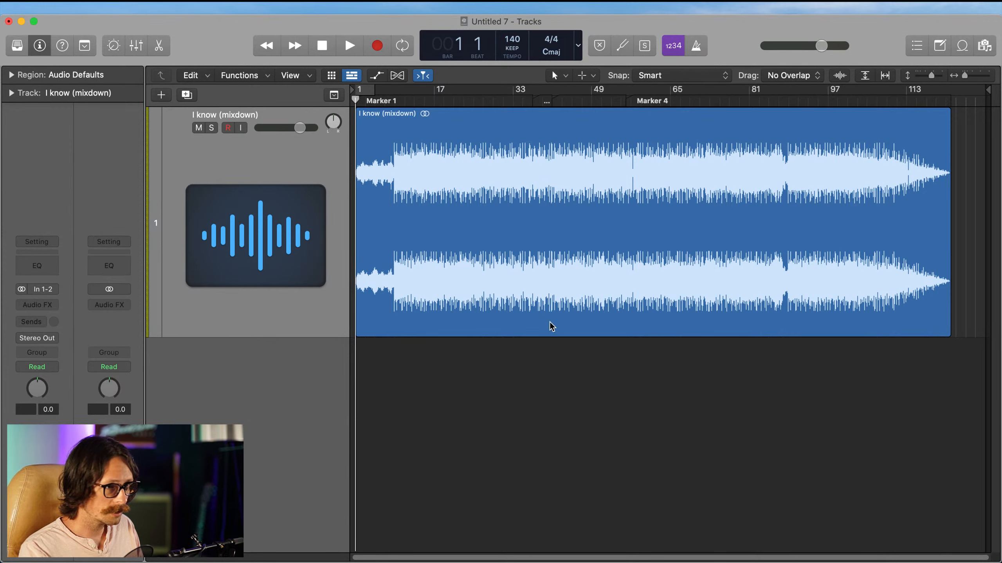
{"action": "key", "text": "space"}
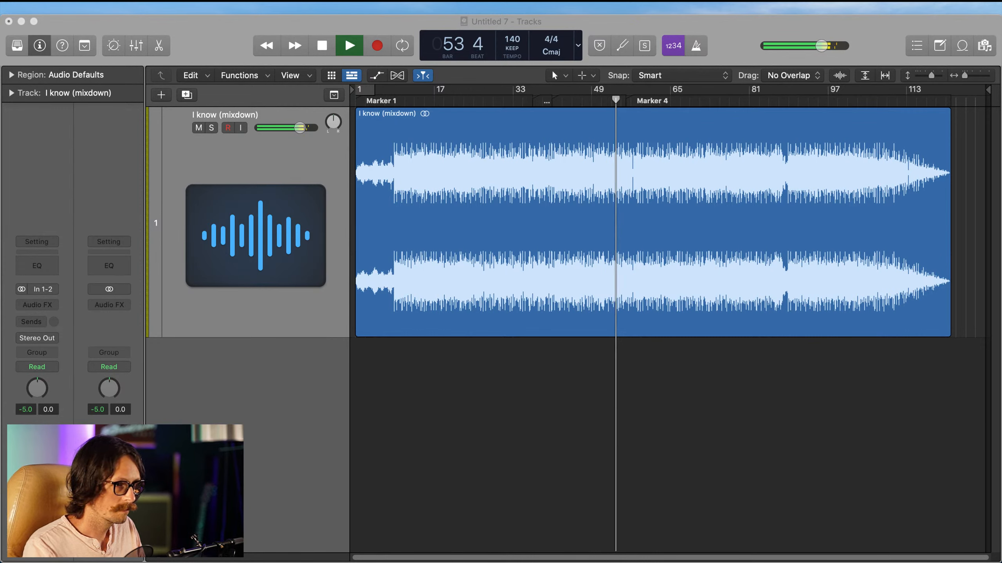
{"action": "left_click", "coordinate": [584, 381]}
{"action": "key", "text": "space"}
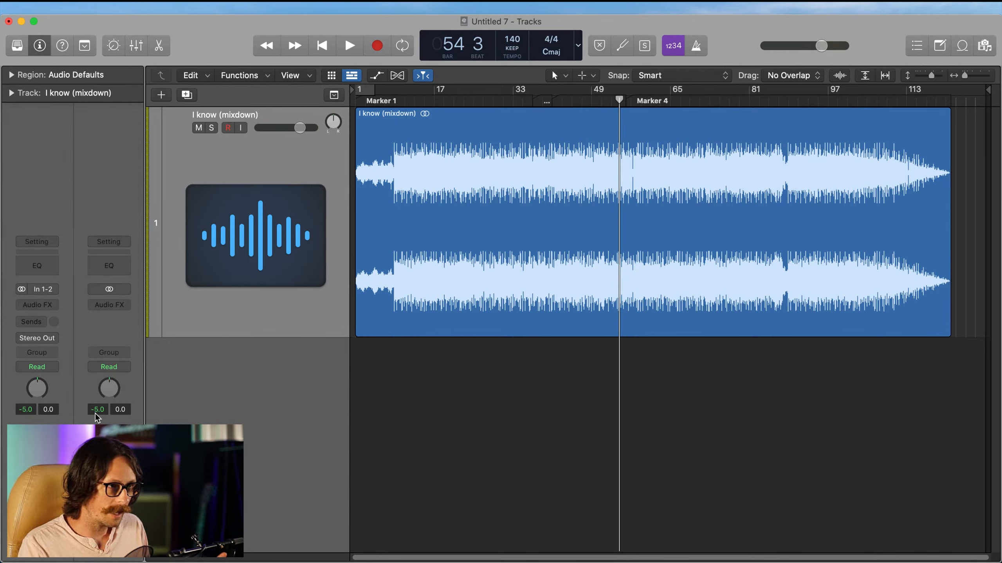
Step: Insert the UAD Dangerous BAX EQ Master plug-in on the Stereo Out channel and move its window clear of the channel strip
{"action": "left_click", "coordinate": [293, 271]}
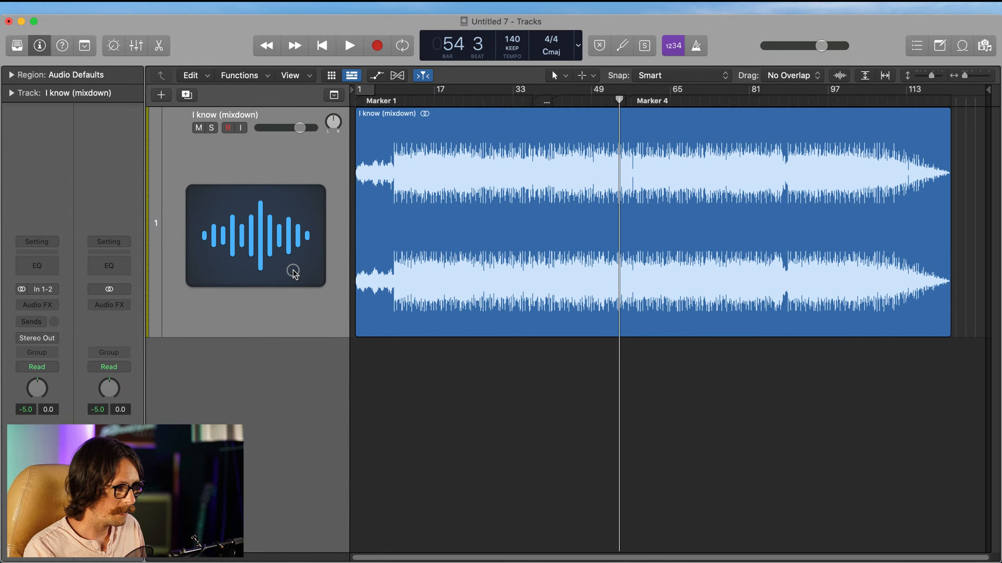
{"action": "left_click", "coordinate": [110, 310]}
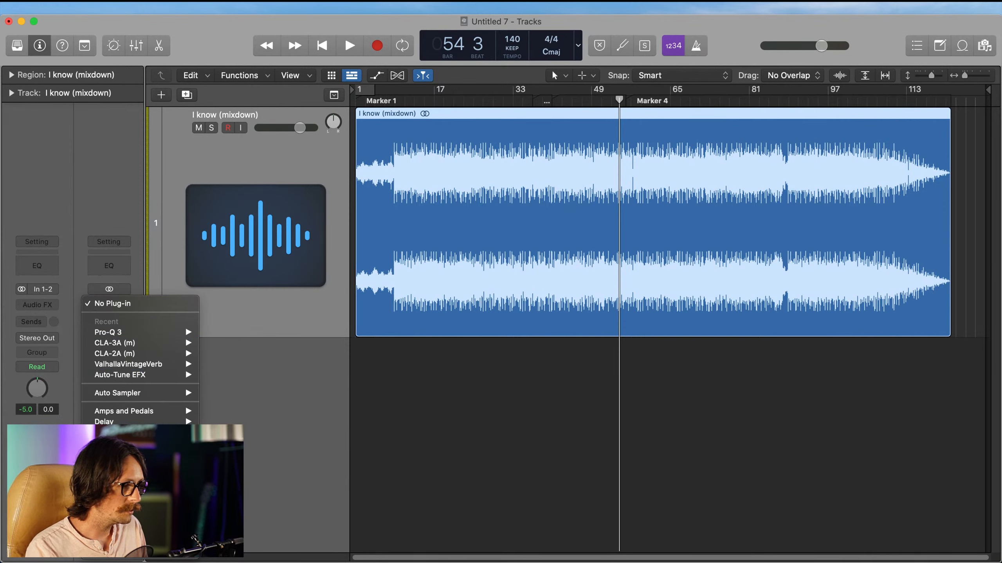
{"action": "mouse_move", "coordinate": [158, 559]}
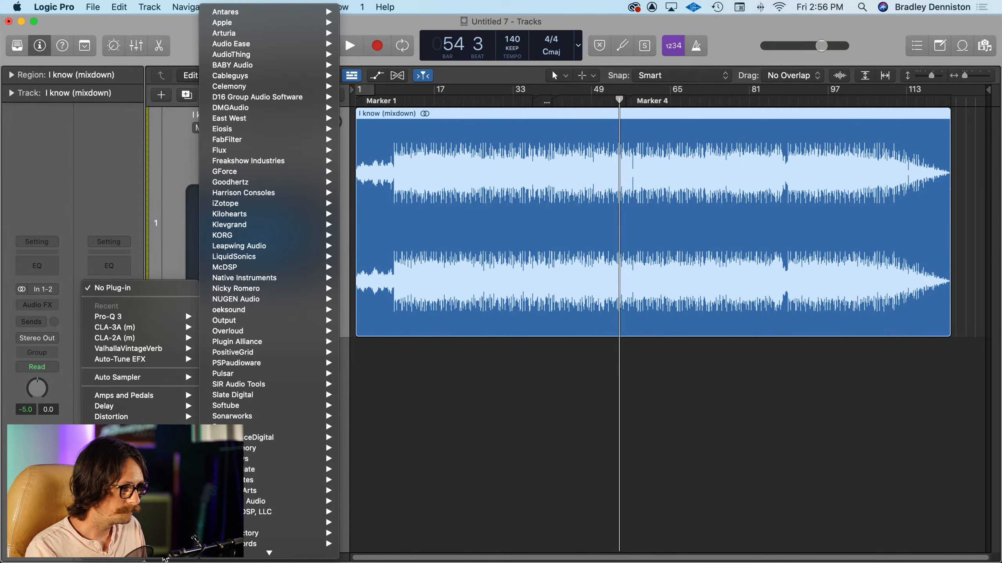
{"action": "mouse_move", "coordinate": [284, 501]}
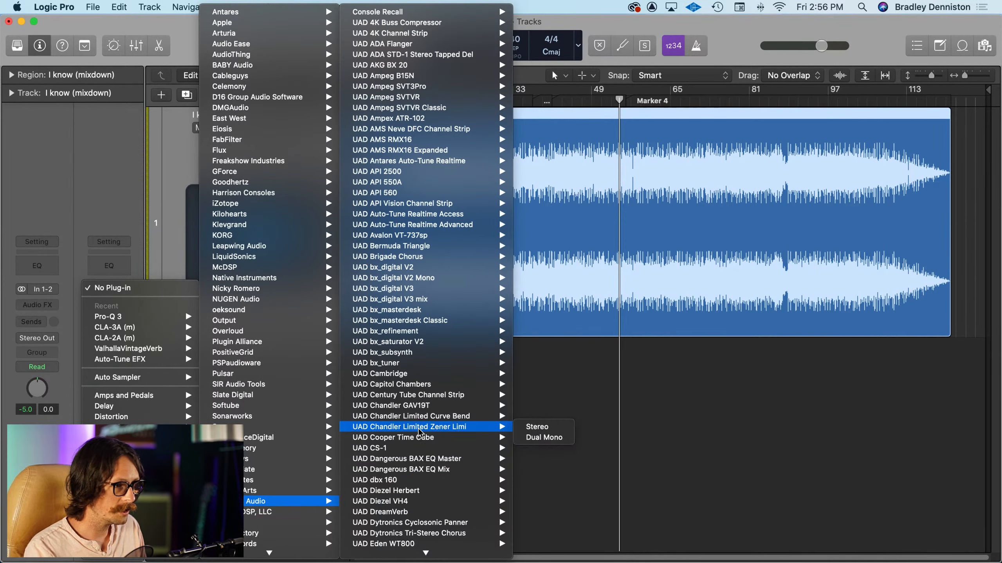
{"action": "left_click", "coordinate": [455, 462]}
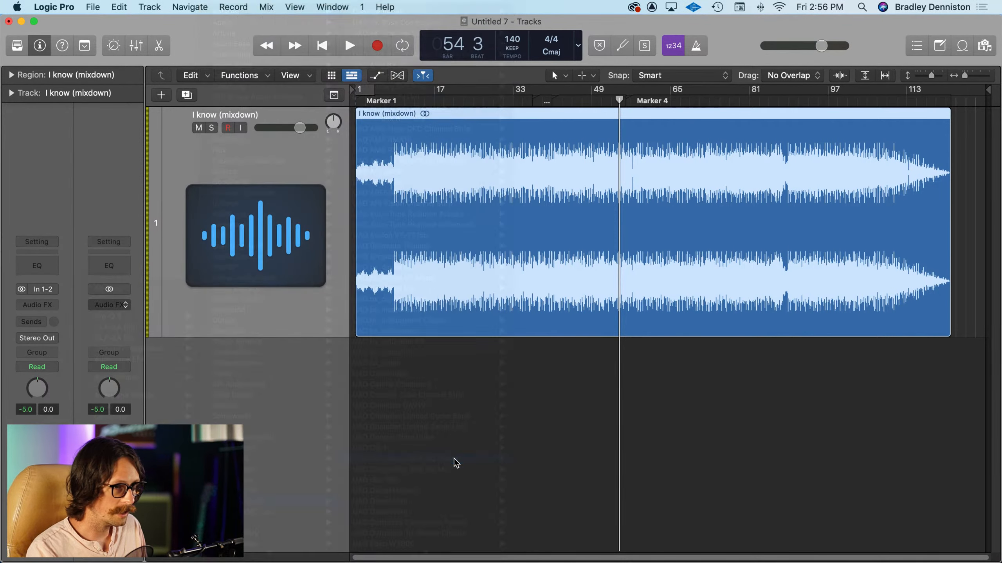
{"action": "left_click_drag", "start_coordinate": [525, 173], "coordinate": [280, 231]}
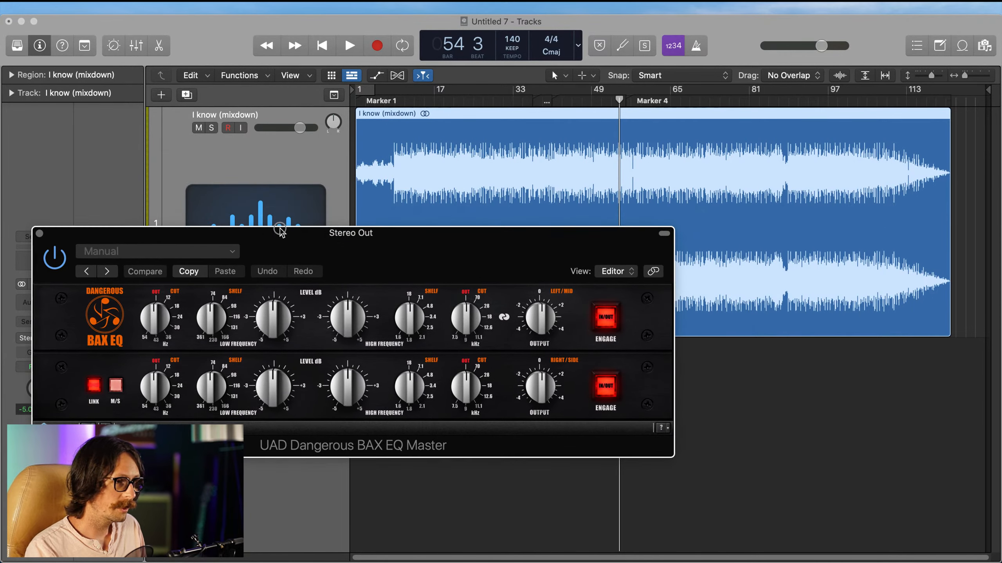
Step: Set the BAX EQ's linked low cut to 12 Hz and reposition the plug-in window below the track header
{"action": "left_click_drag", "start_coordinate": [156, 325], "coordinate": [154, 314]}
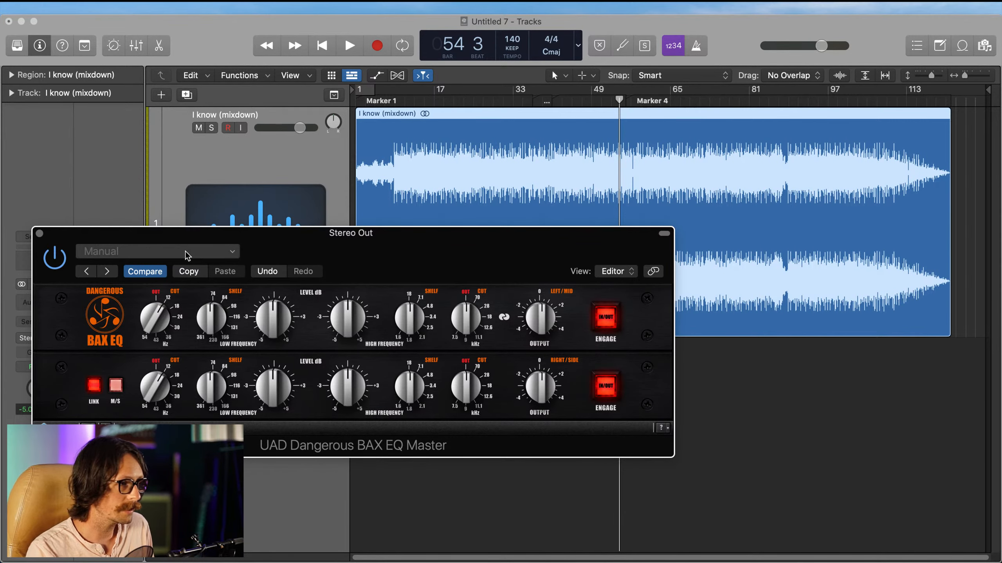
{"action": "left_click_drag", "start_coordinate": [302, 252], "coordinate": [302, 138]}
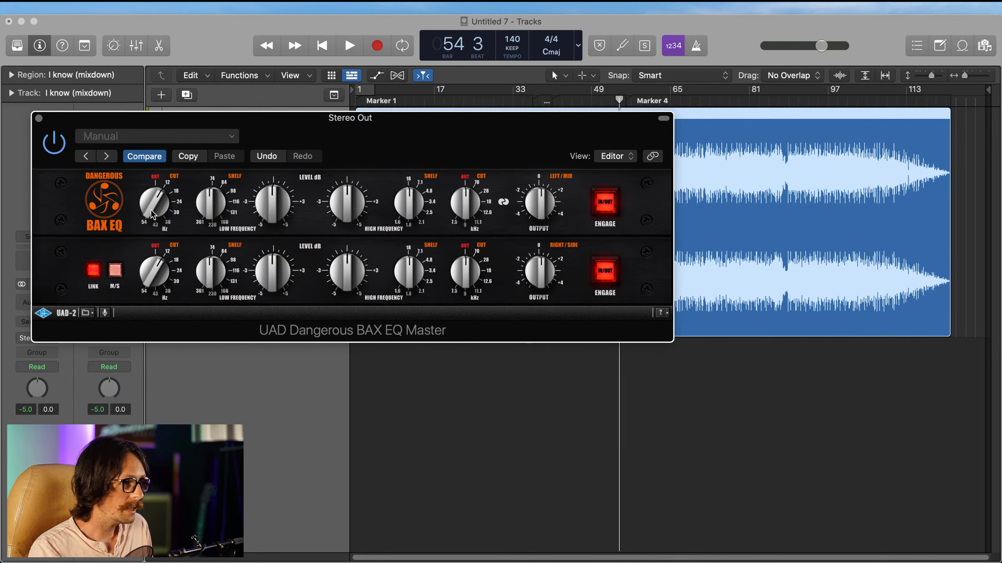
{"action": "mouse_move", "coordinate": [157, 207]}
{"action": "left_mouse_down"}
{"action": "mouse_move", "coordinate": [158, 196]}
{"action": "mouse_move", "coordinate": [154, 214]}
{"action": "left_mouse_up"}
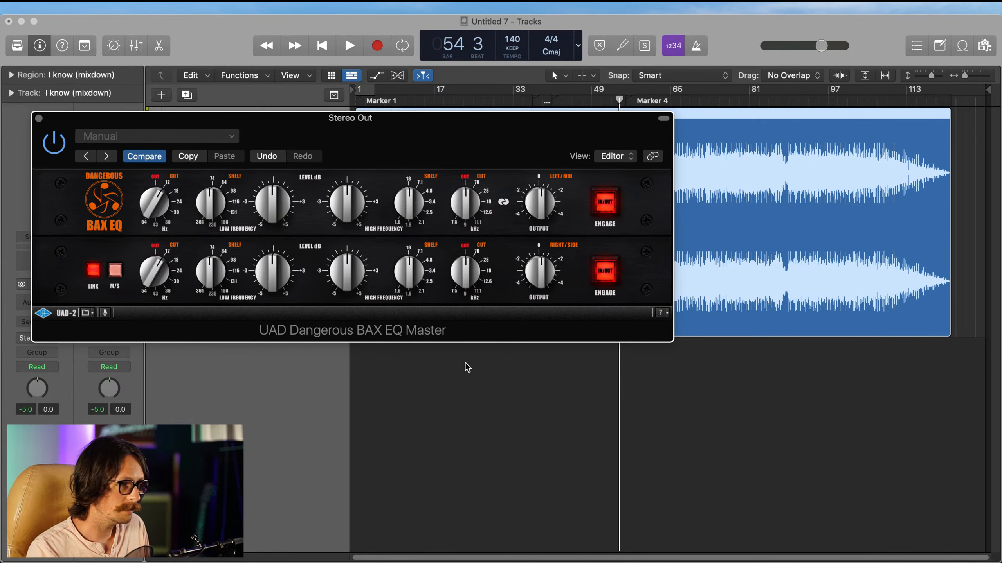
{"action": "left_click_drag", "start_coordinate": [315, 128], "coordinate": [314, 261]}
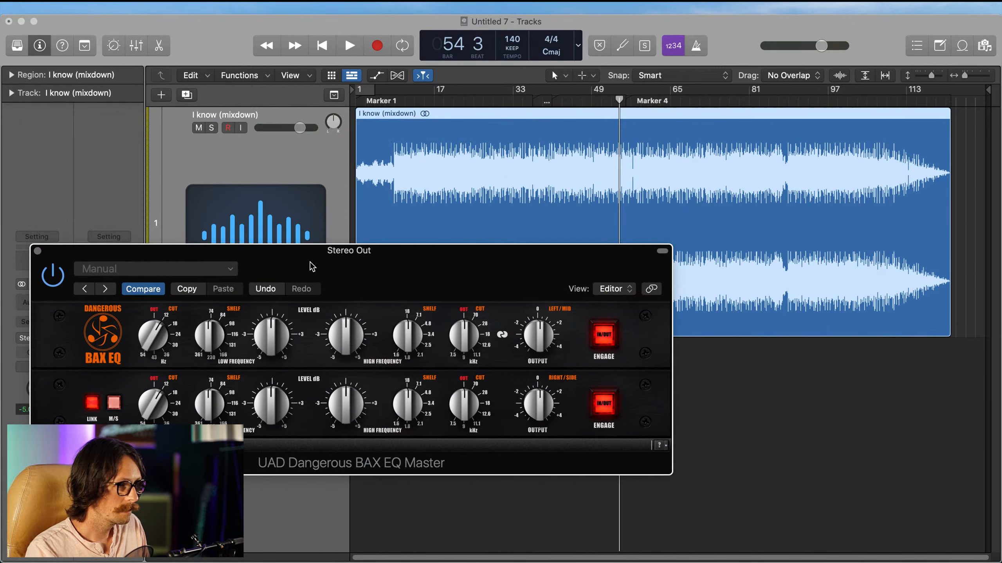
Step: Play from near bar 9, try the low cut at 18 Hz against the bypassed EQ, and return it to 12 Hz
{"action": "left_click", "coordinate": [395, 102]}
{"action": "key", "text": "space"}
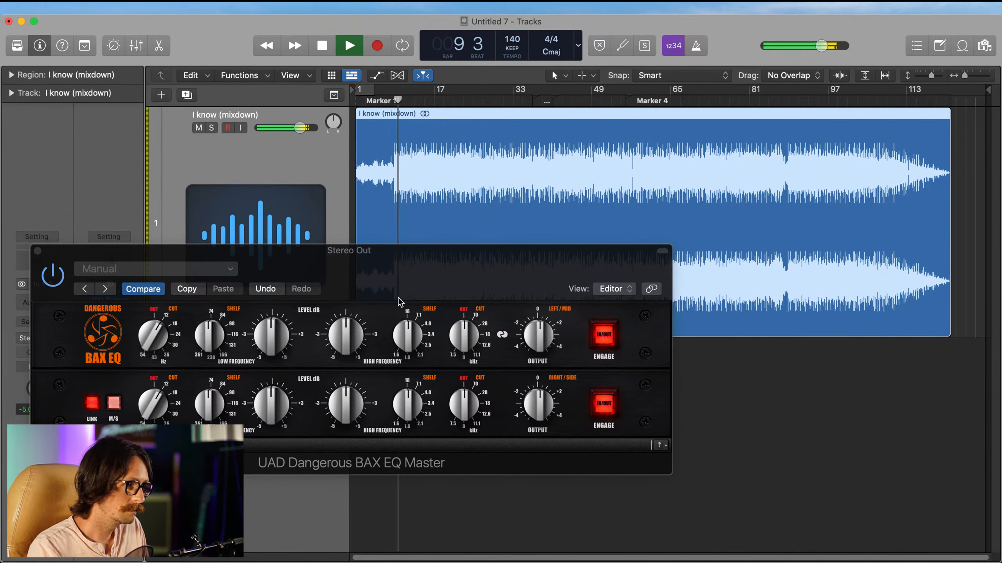
{"action": "left_click_drag", "start_coordinate": [156, 331], "coordinate": [154, 324]}
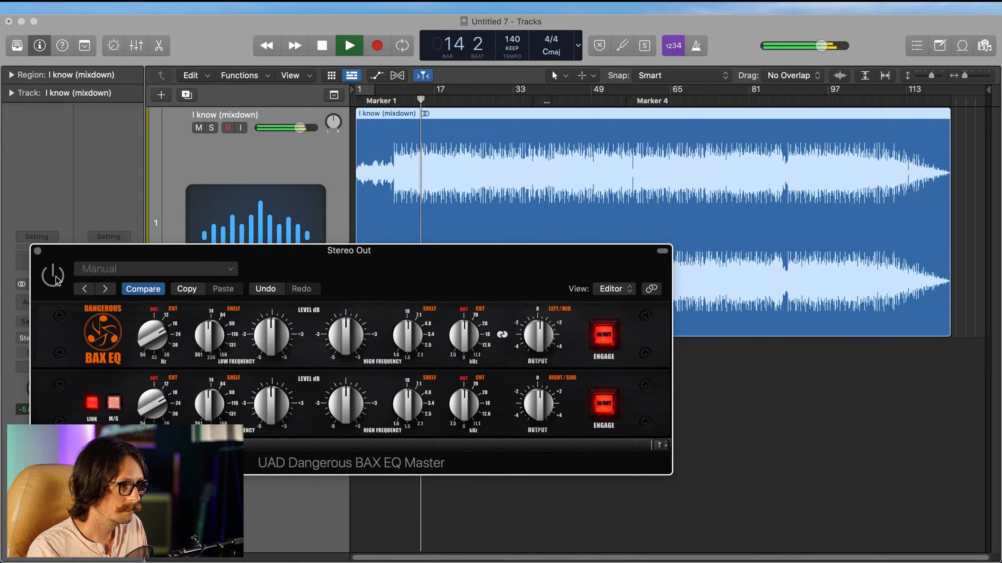
{"action": "left_click", "coordinate": [54, 277]}
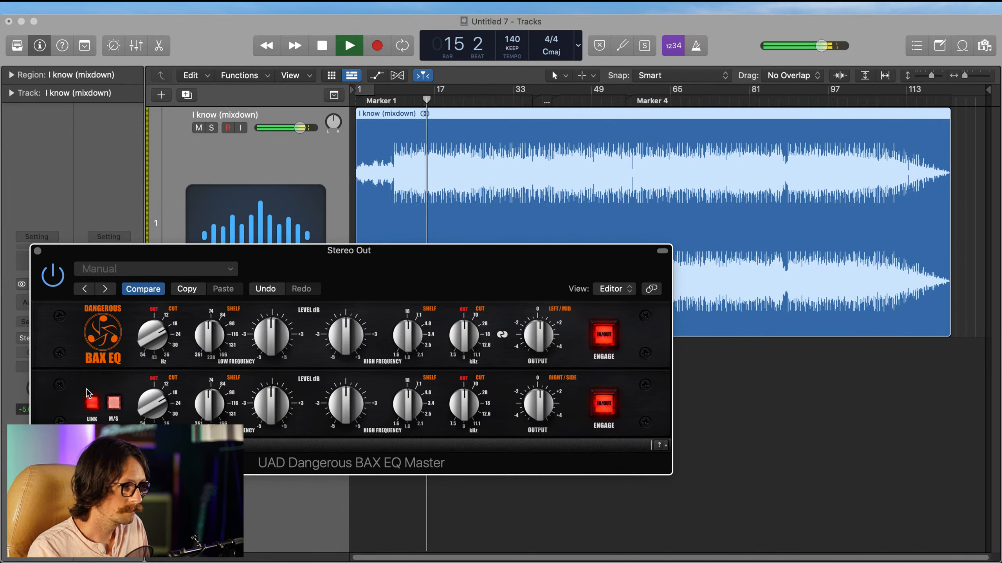
{"action": "left_click_drag", "start_coordinate": [157, 337], "coordinate": [146, 334]}
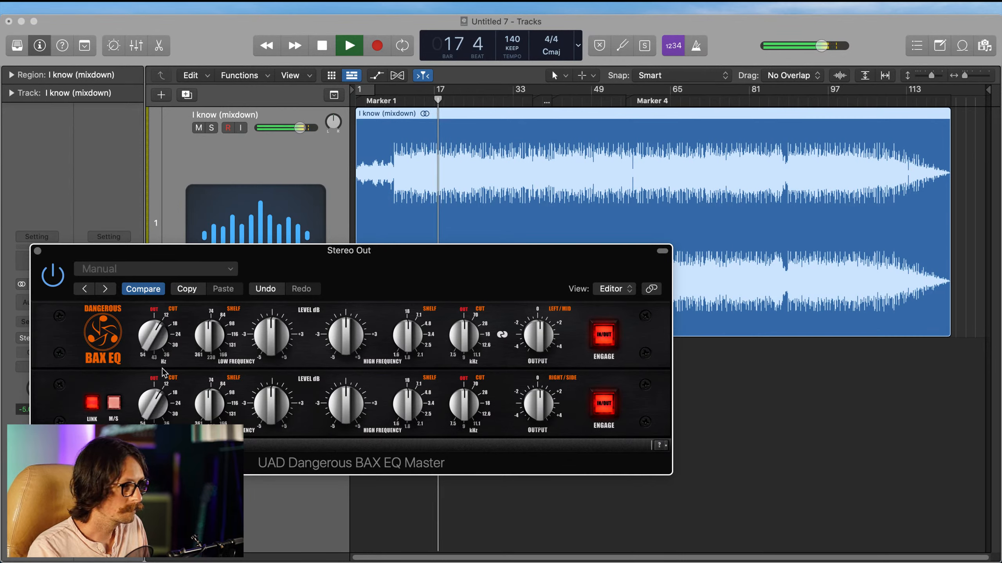
Step: Toggle the BAX EQ's M/S mode on and off during playback to compare it with left/right processing
{"action": "left_click", "coordinate": [115, 404]}
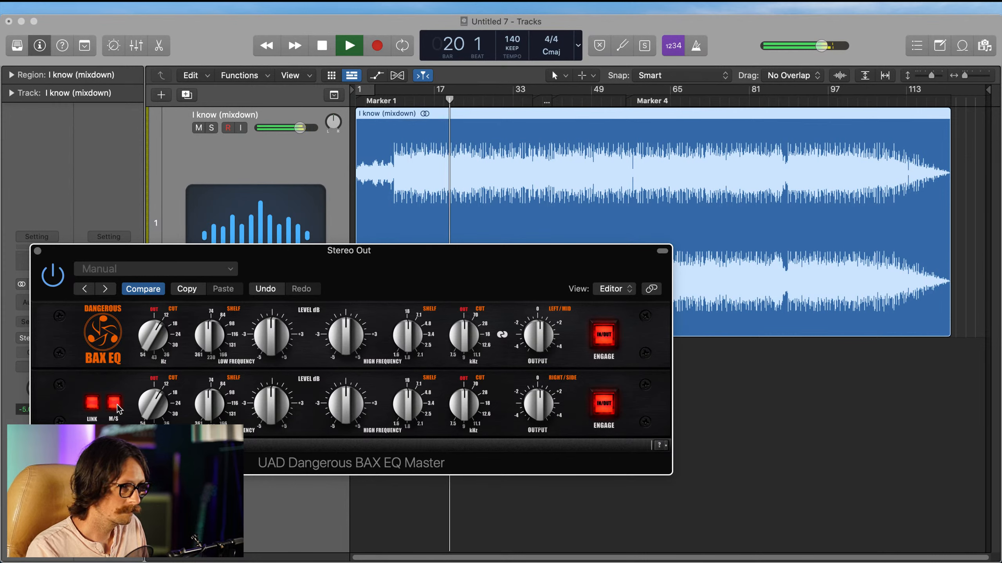
{"action": "left_click", "coordinate": [115, 406]}
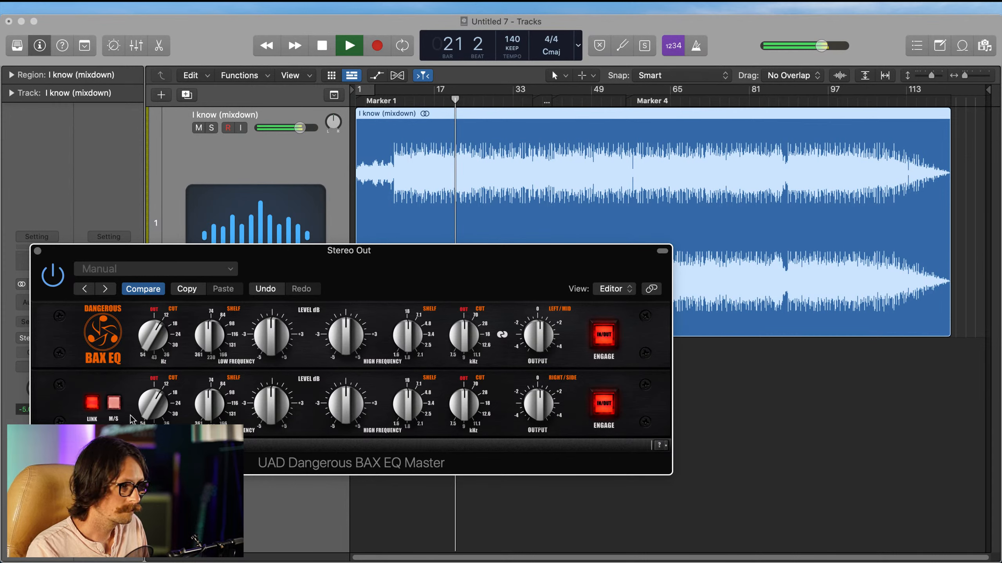
{"action": "left_click", "coordinate": [114, 403]}
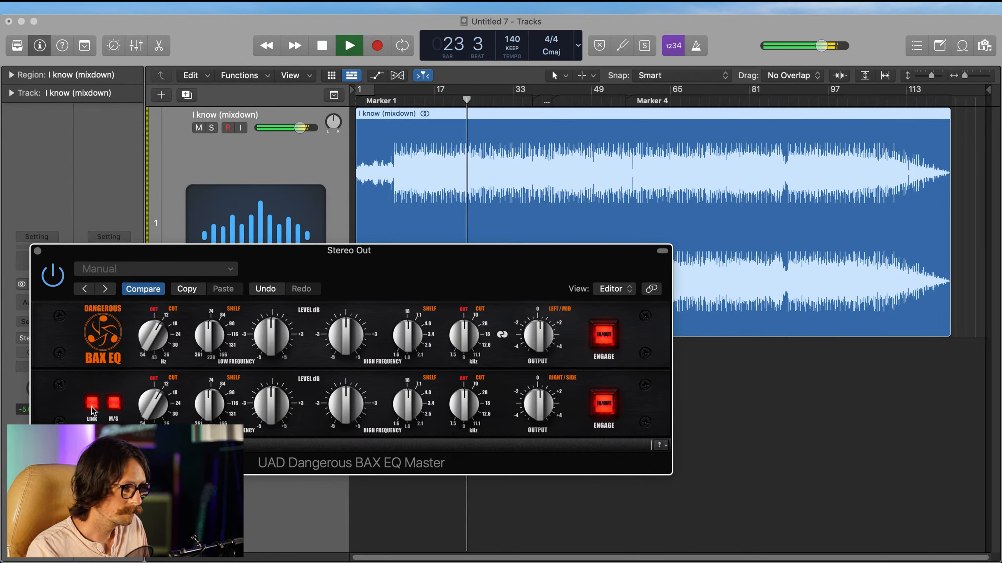
{"action": "left_click", "coordinate": [113, 405]}
Step: Set the BAX EQ's linked low cut to 18 Hz, close the plug-in window and stop playback
{"action": "left_click_drag", "start_coordinate": [153, 346], "coordinate": [137, 303]}
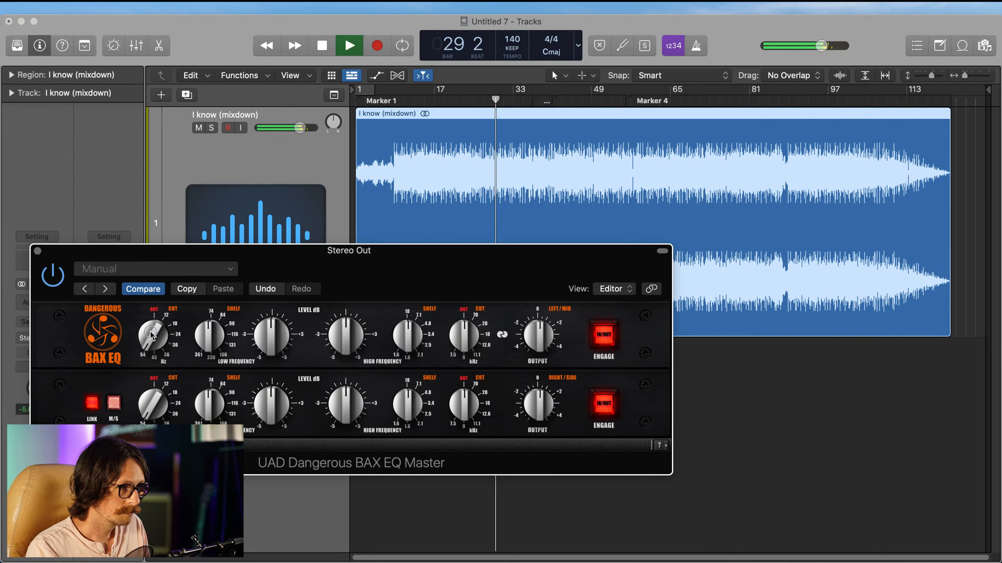
{"action": "mouse_move", "coordinate": [149, 336]}
{"action": "left_mouse_down"}
{"action": "mouse_move", "coordinate": [140, 362]}
{"action": "mouse_move", "coordinate": [145, 353]}
{"action": "left_mouse_up"}
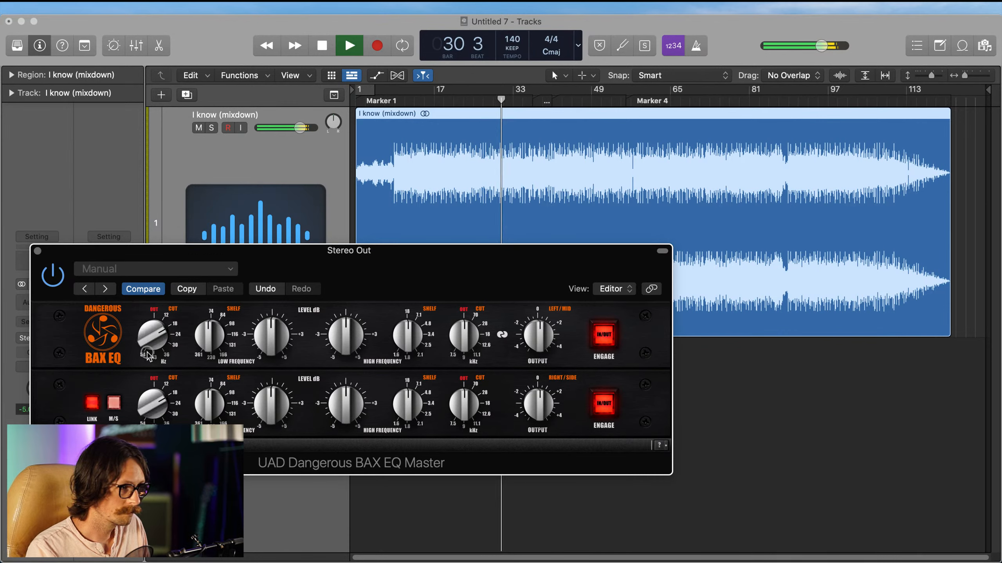
{"action": "left_click", "coordinate": [37, 251]}
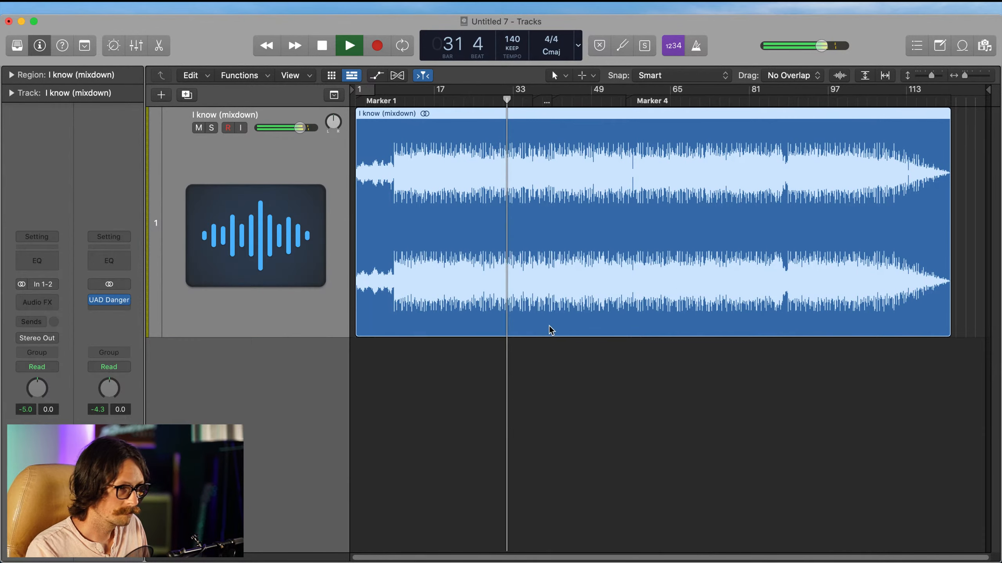
{"action": "key", "text": "space"}
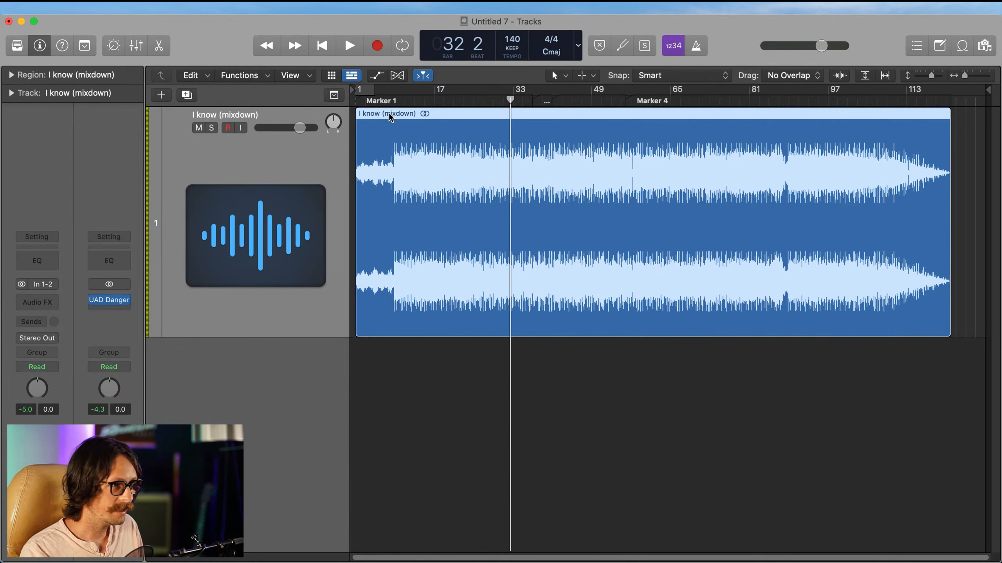
Step: Insert the Plugin Alliance SPL HawkEye analyzer after the BAX EQ on the Stereo Out channel
{"action": "left_click", "coordinate": [390, 101]}
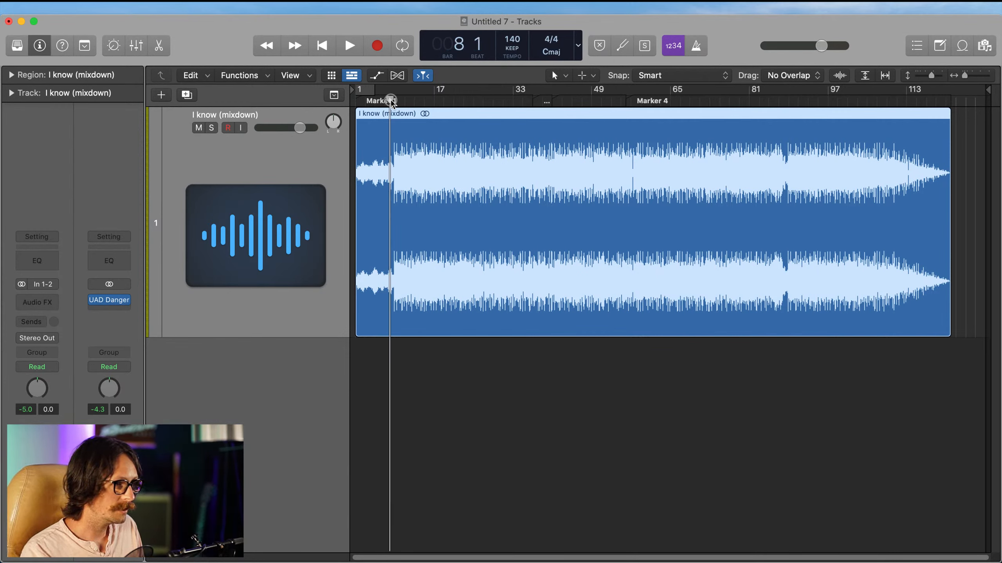
{"action": "left_click", "coordinate": [109, 314]}
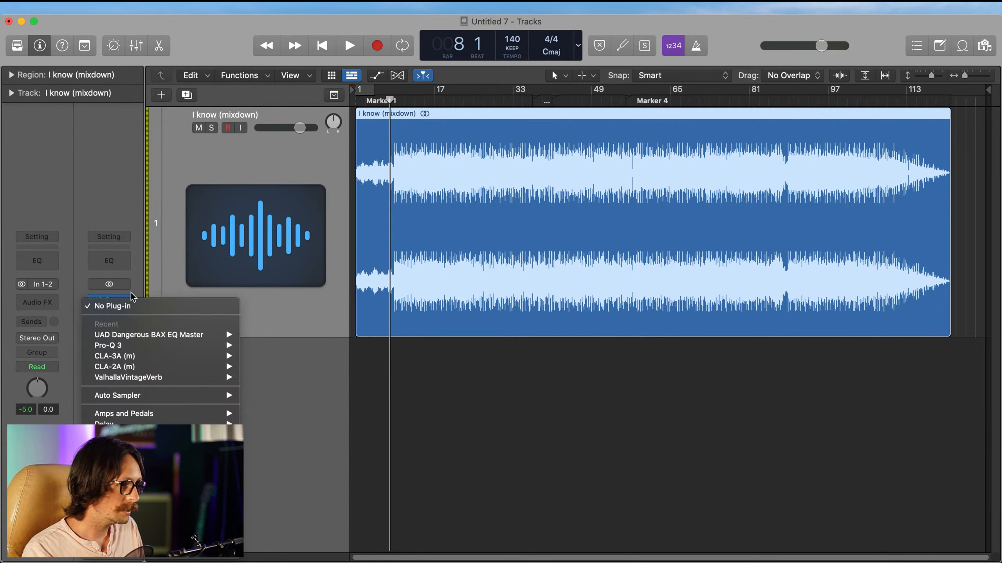
{"action": "left_click", "coordinate": [118, 288]}
{"action": "left_click", "coordinate": [111, 311]}
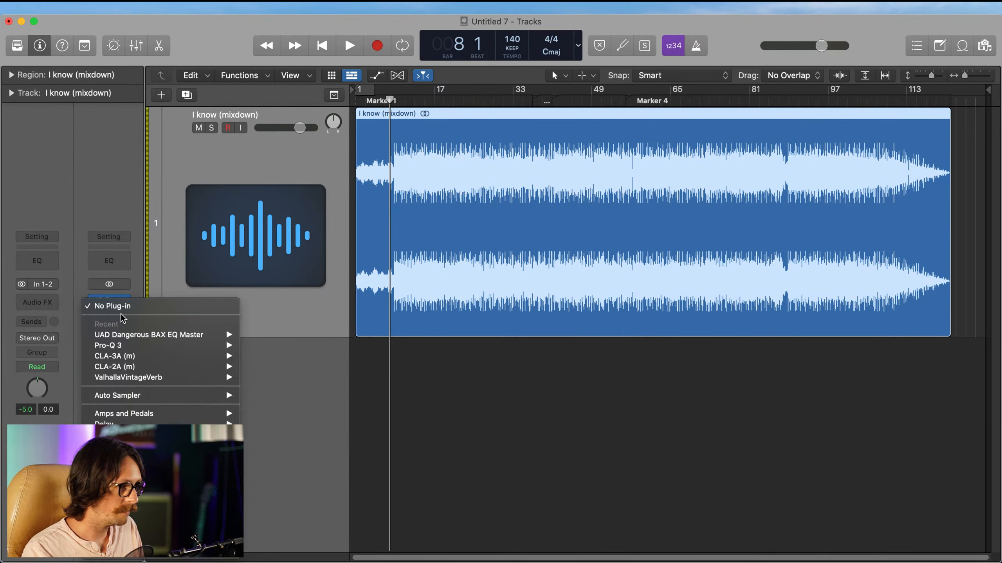
{"action": "mouse_move", "coordinate": [152, 553]}
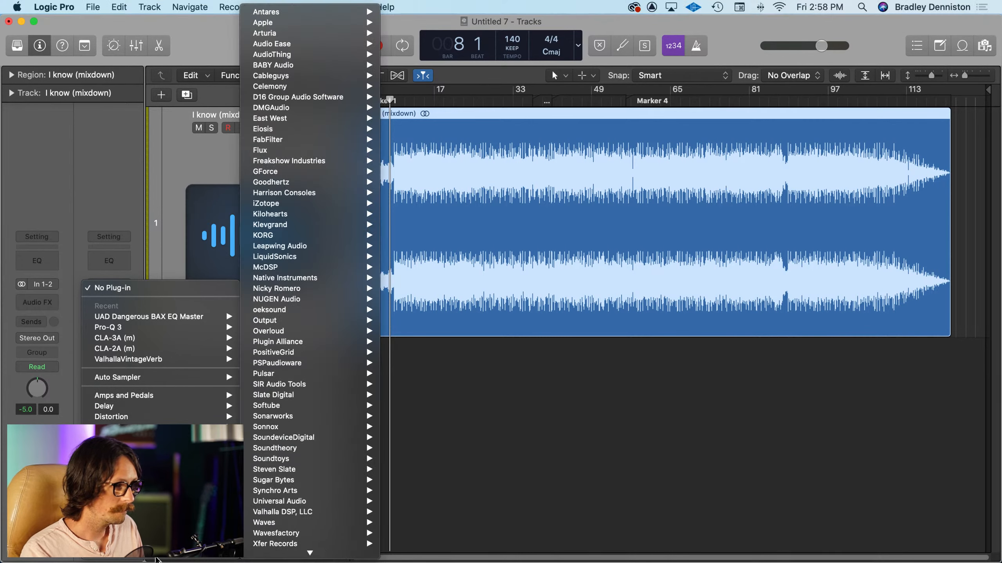
{"action": "mouse_move", "coordinate": [305, 344]}
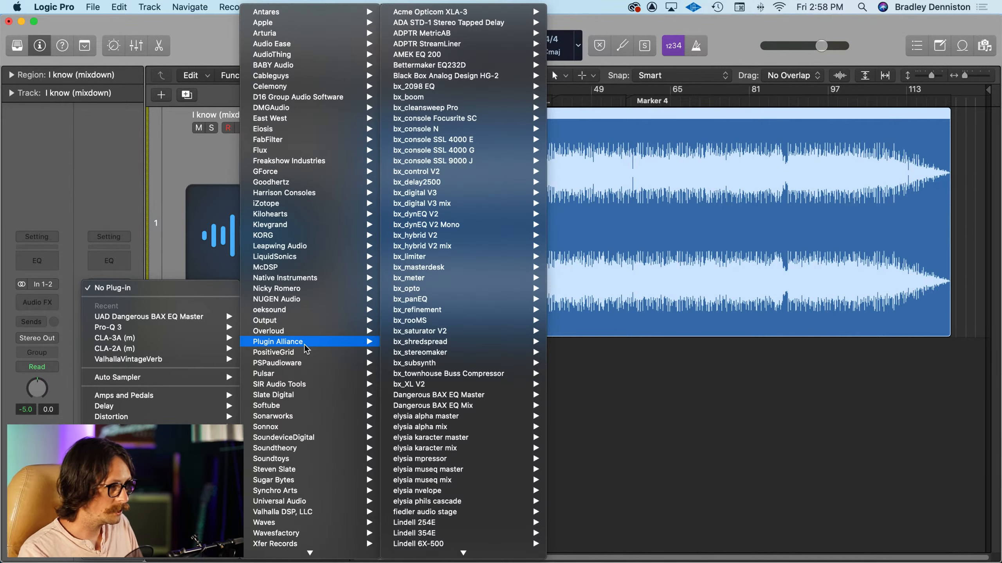
{"action": "mouse_move", "coordinate": [395, 406]}
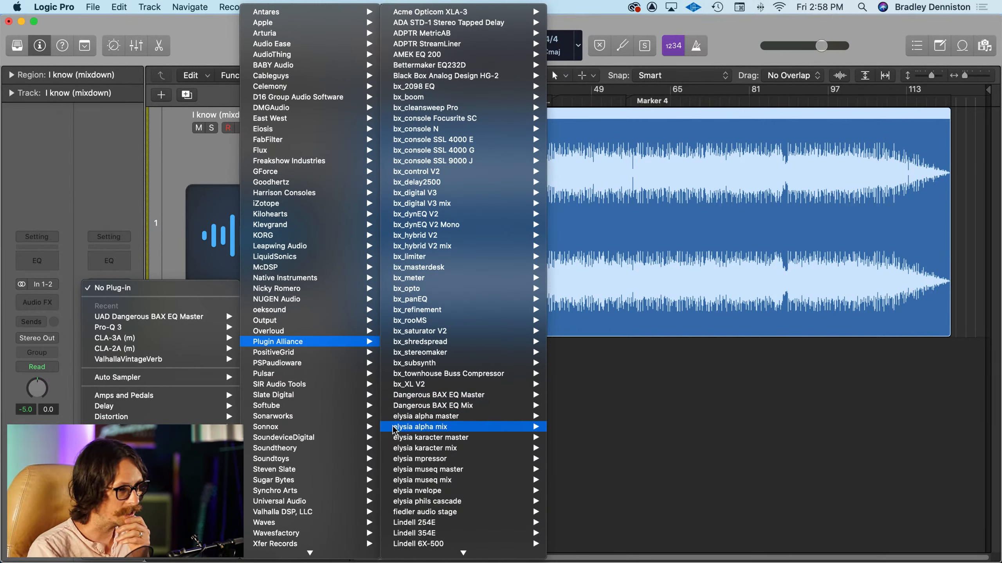
{"action": "scroll", "coordinate": [395, 409], "scroll_direction": "down", "scroll_amount": 5}
{"action": "mouse_move", "coordinate": [404, 384]}
{"action": "scroll", "coordinate": [404, 384], "scroll_direction": "down", "scroll_amount": 8}
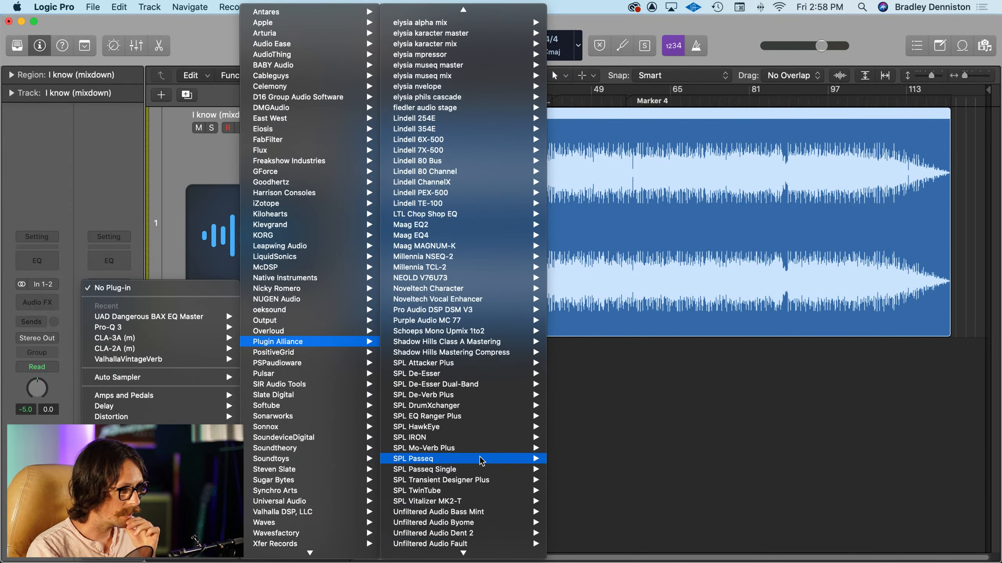
{"action": "mouse_move", "coordinate": [472, 430]}
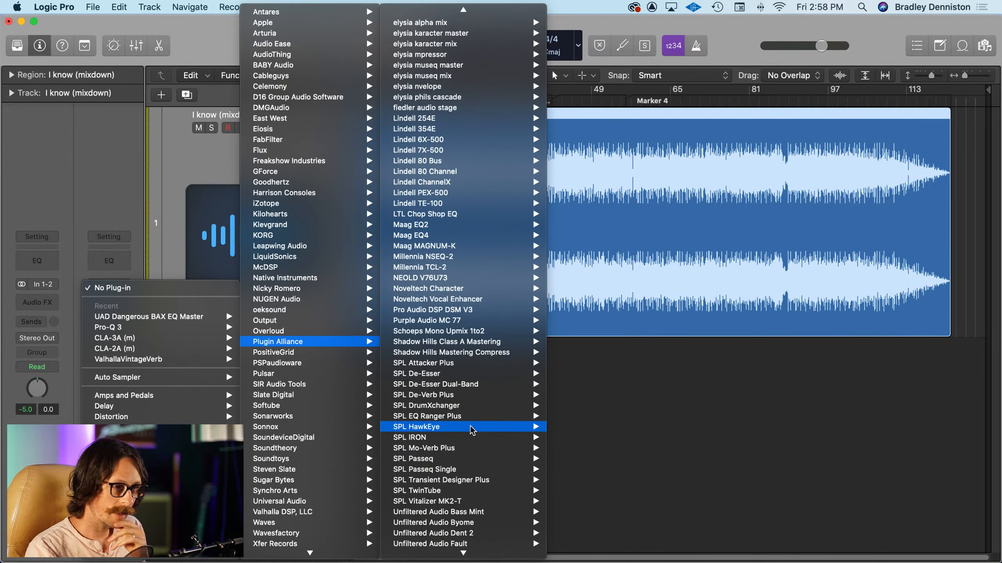
{"action": "left_click", "coordinate": [570, 427]}
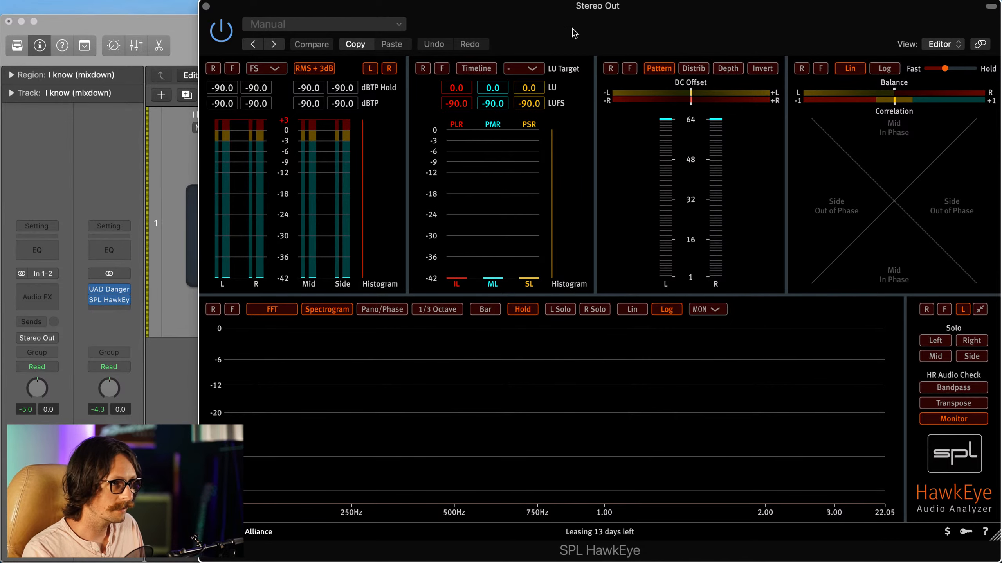
Step: Reposition the HawkEye window, play the song from near bar 17 to examine its loudness and true-peak levels, and stop playback
{"action": "left_click_drag", "start_coordinate": [577, 44], "coordinate": [442, 45]}
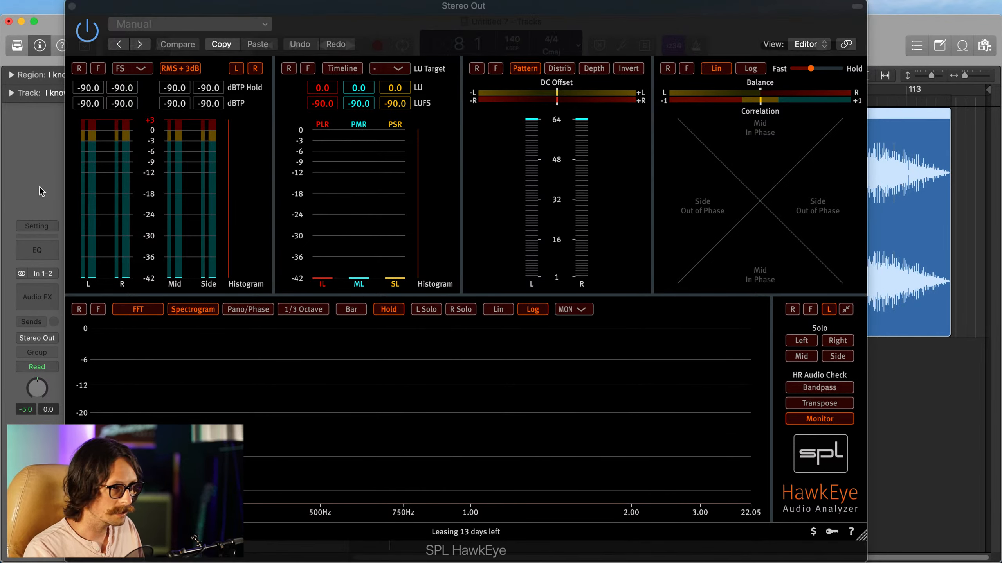
{"action": "left_click_drag", "start_coordinate": [364, 32], "coordinate": [374, 177]}
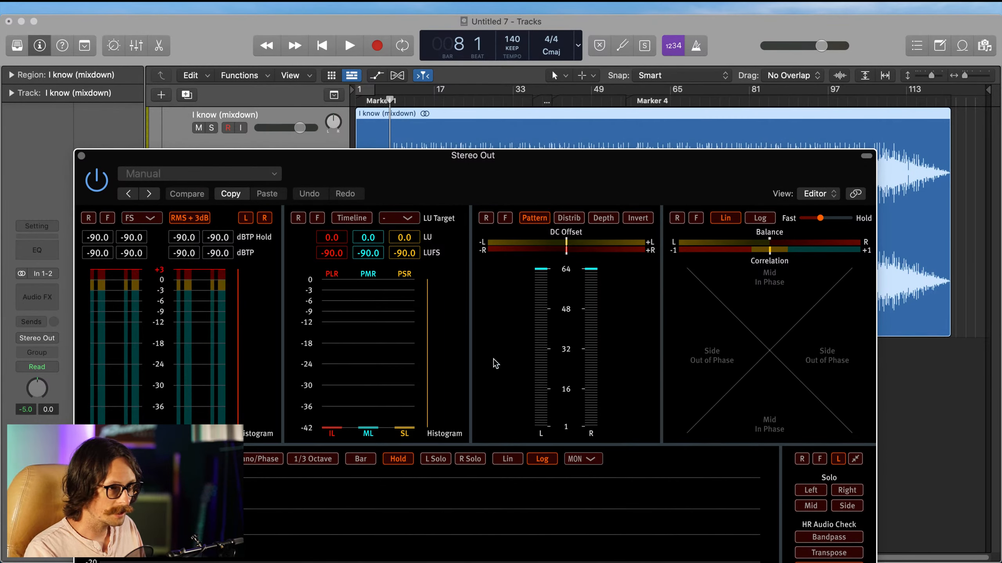
{"action": "left_click", "coordinate": [435, 97]}
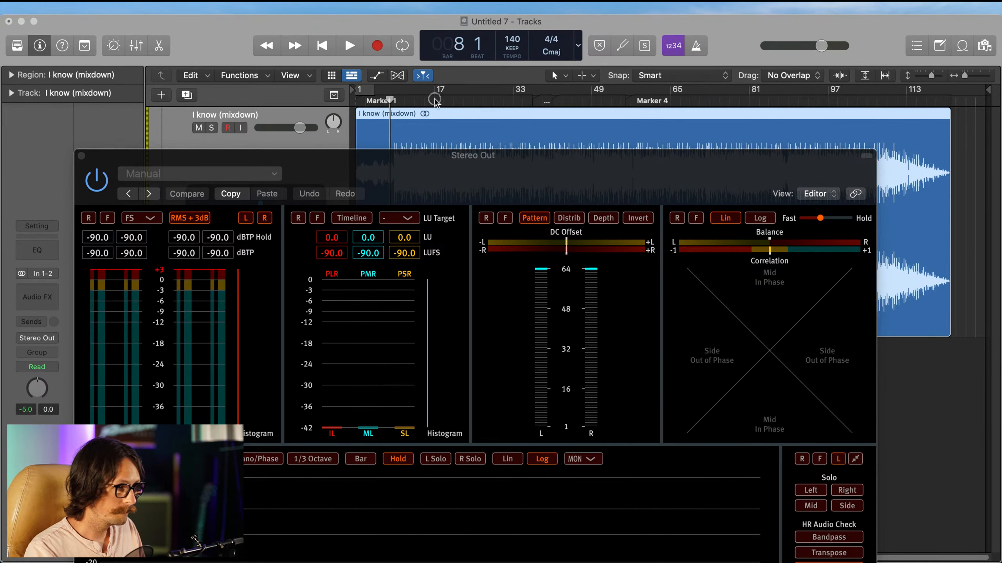
{"action": "key", "text": "space"}
{"action": "left_click_drag", "start_coordinate": [512, 179], "coordinate": [458, 87]}
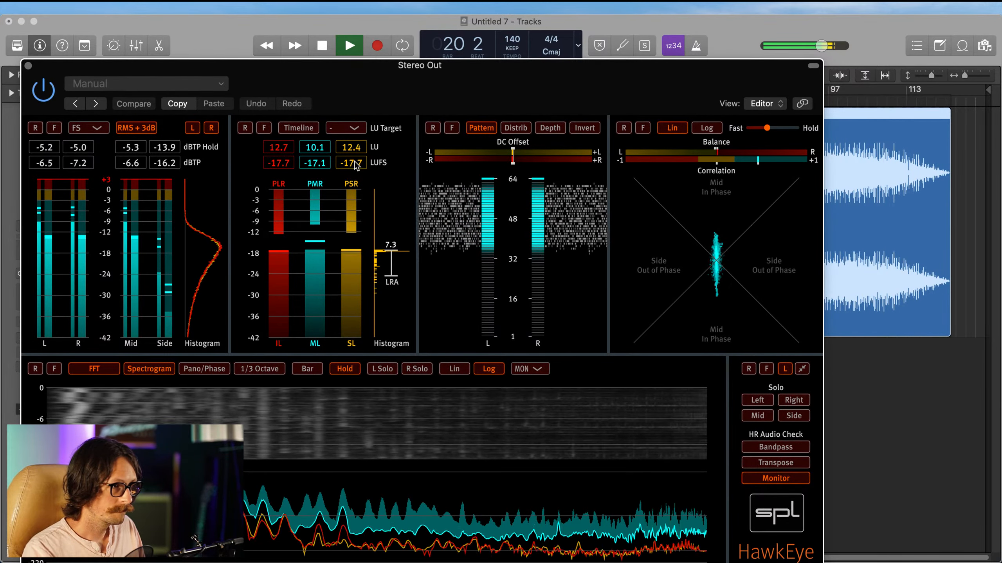
{"action": "mouse_move", "coordinate": [355, 163]}
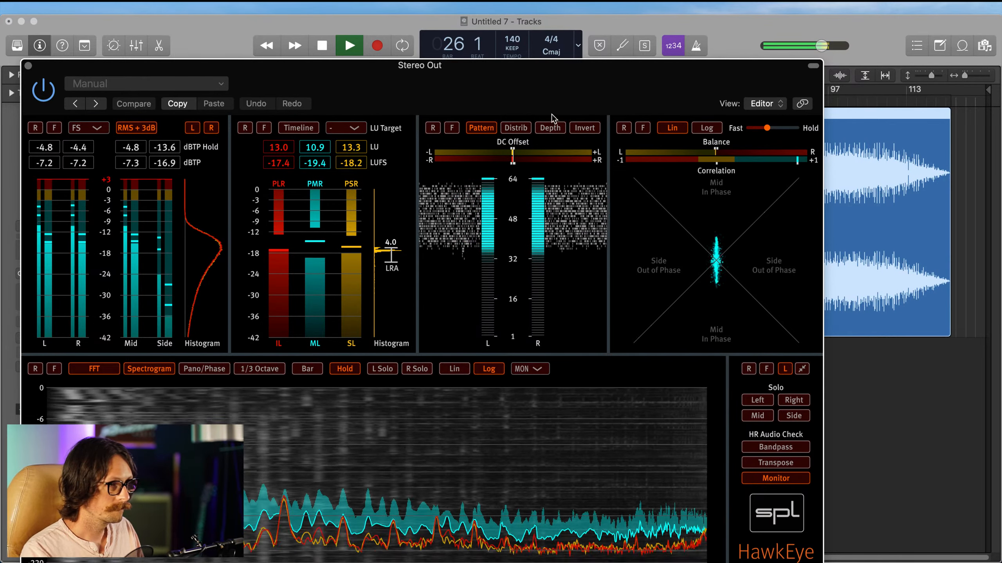
{"action": "left_click", "coordinate": [375, 28]}
{"action": "key", "text": "space"}
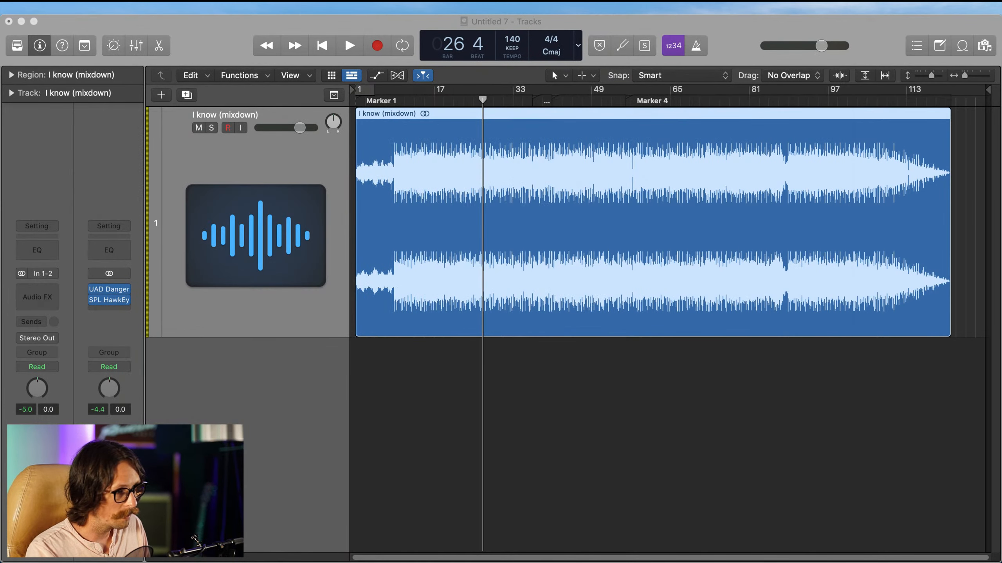
Step: Remove SPL HawkEye from the Stereo Out channel
{"action": "mouse_move", "coordinate": [127, 307]}
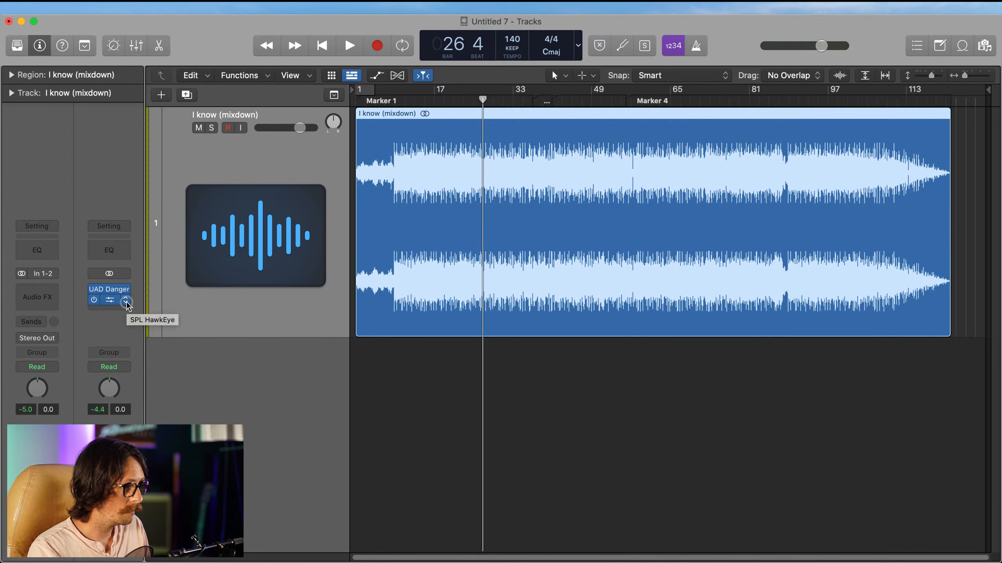
{"action": "left_click", "coordinate": [126, 301]}
{"action": "left_click", "coordinate": [172, 288]}
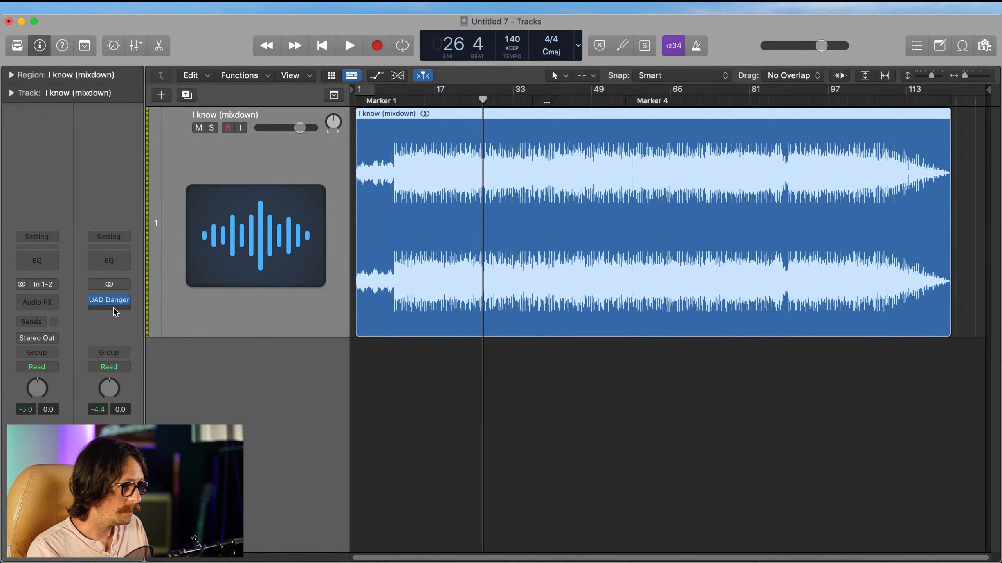
Step: Insert UAD bx_digital V3 after the BAX EQ on the Stereo Out channel and shift its window toward the channel strips
{"action": "left_click", "coordinate": [116, 314]}
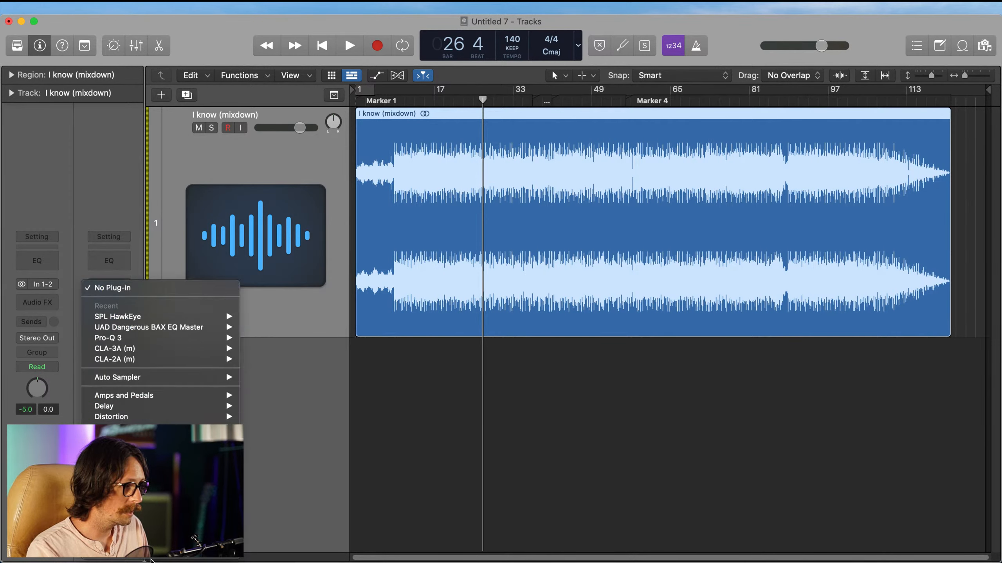
{"action": "mouse_move", "coordinate": [176, 559]}
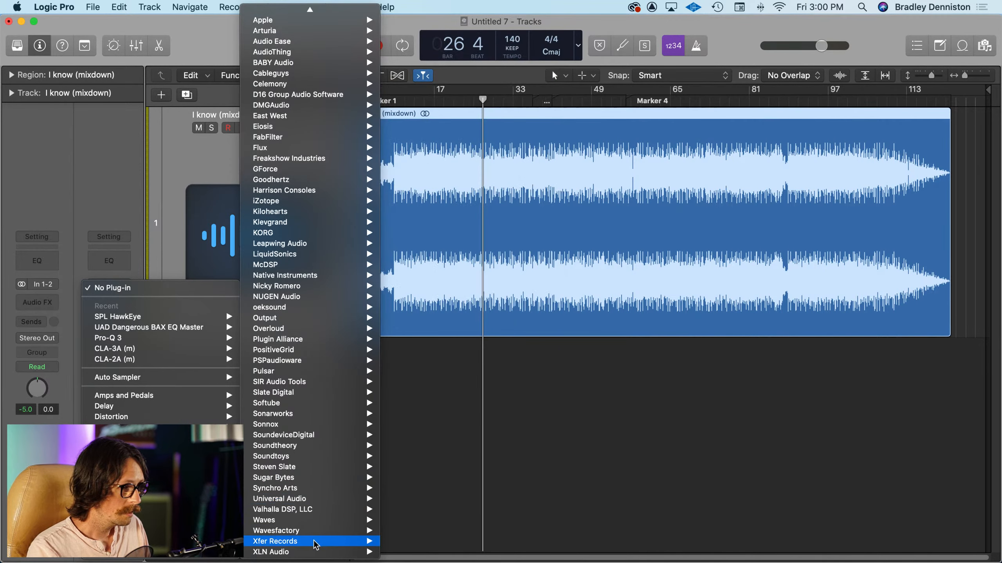
{"action": "mouse_move", "coordinate": [318, 540]}
{"action": "mouse_move", "coordinate": [315, 499]}
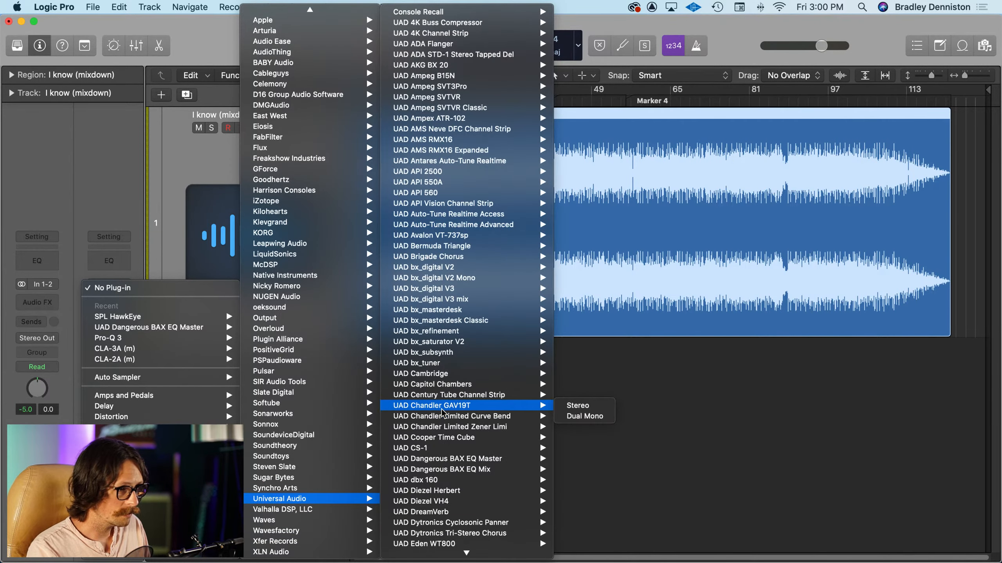
{"action": "scroll", "coordinate": [482, 319], "scroll_direction": "down", "scroll_amount": 10}
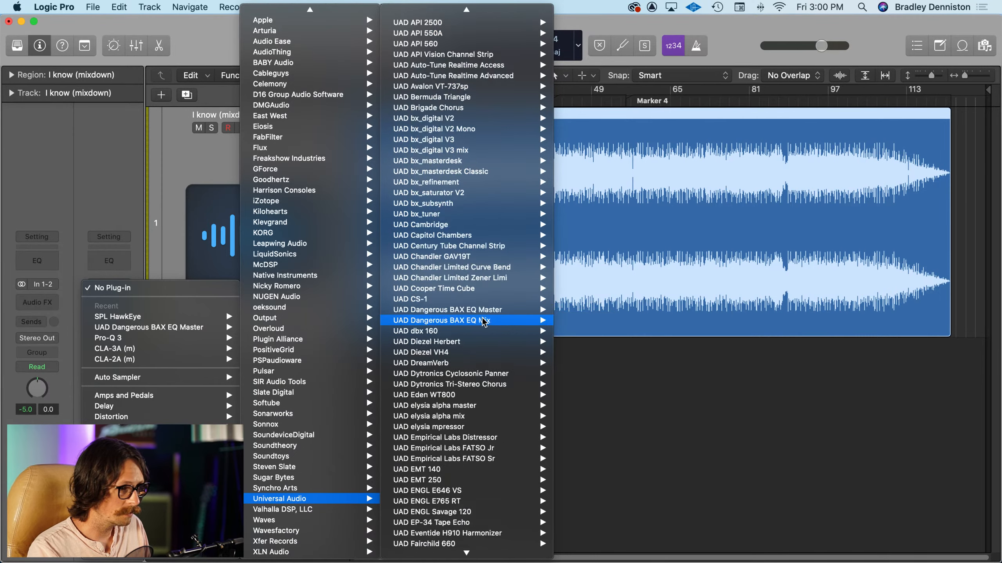
{"action": "scroll", "coordinate": [484, 322], "scroll_direction": "down", "scroll_amount": 8}
{"action": "scroll", "coordinate": [481, 215], "scroll_direction": "up", "scroll_amount": 10}
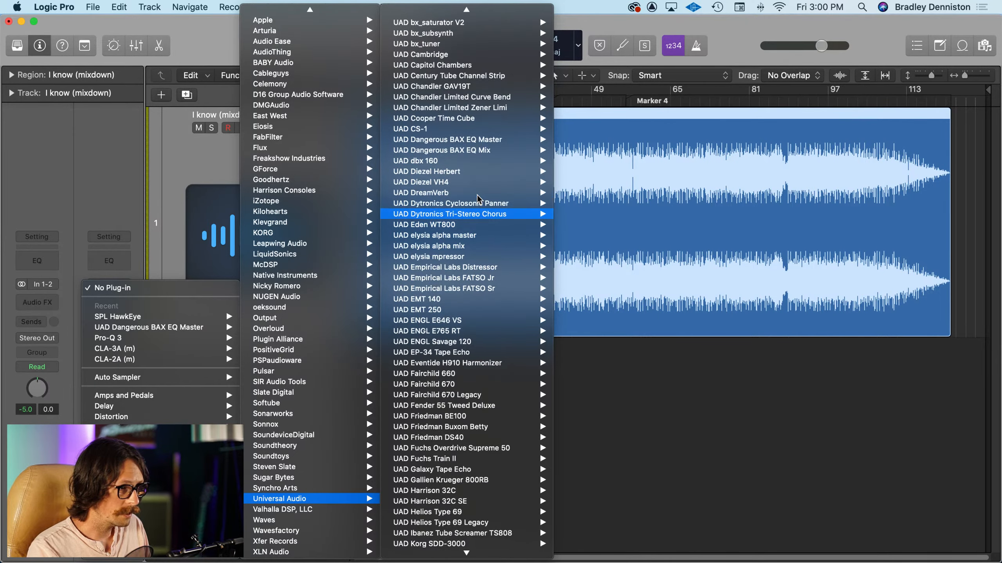
{"action": "scroll", "coordinate": [478, 120], "scroll_direction": "up", "scroll_amount": 4}
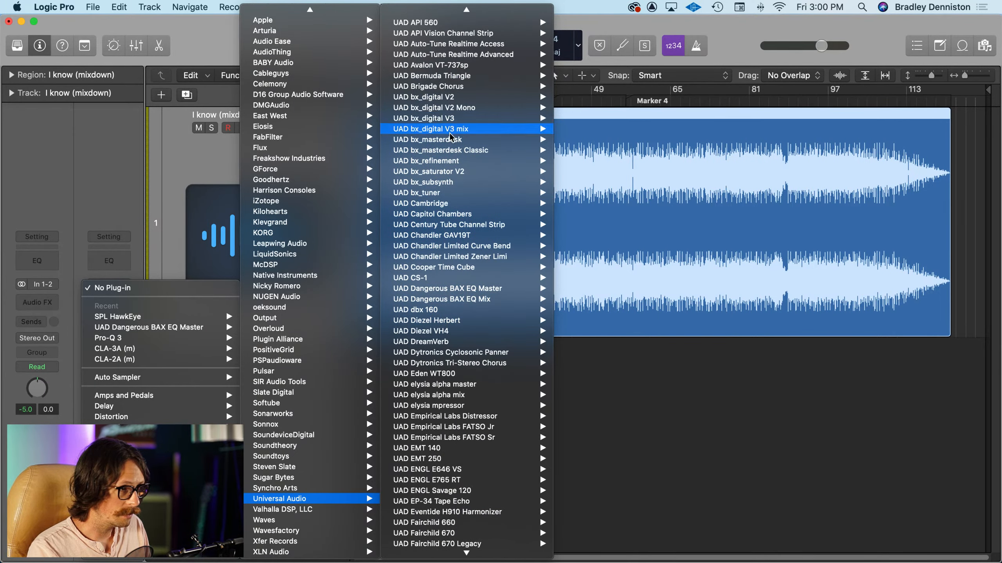
{"action": "left_click", "coordinate": [444, 118]}
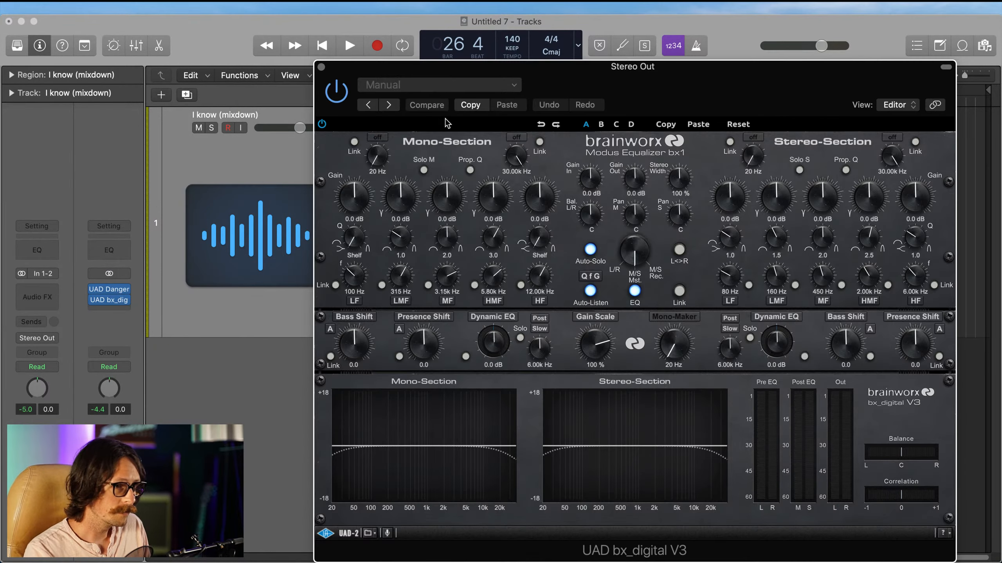
{"action": "left_click_drag", "start_coordinate": [722, 103], "coordinate": [523, 83]}
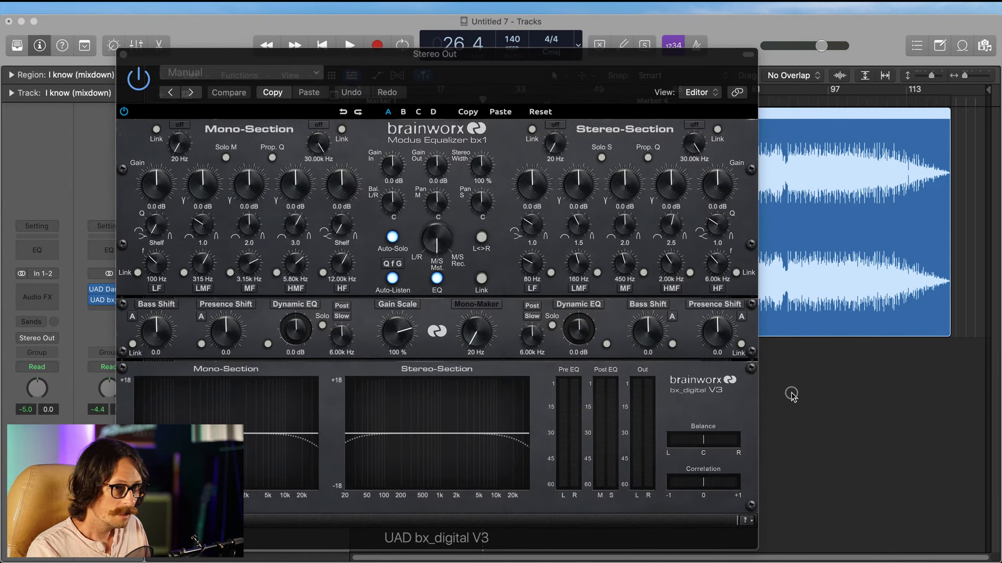
Step: Set bx_digital's stereo width to 114% and its low cuts to 24 Hz with slope 12 (mono) and 65 Hz with slope 6 (stereo)
{"action": "left_click_drag", "start_coordinate": [490, 171], "coordinate": [492, 169]}
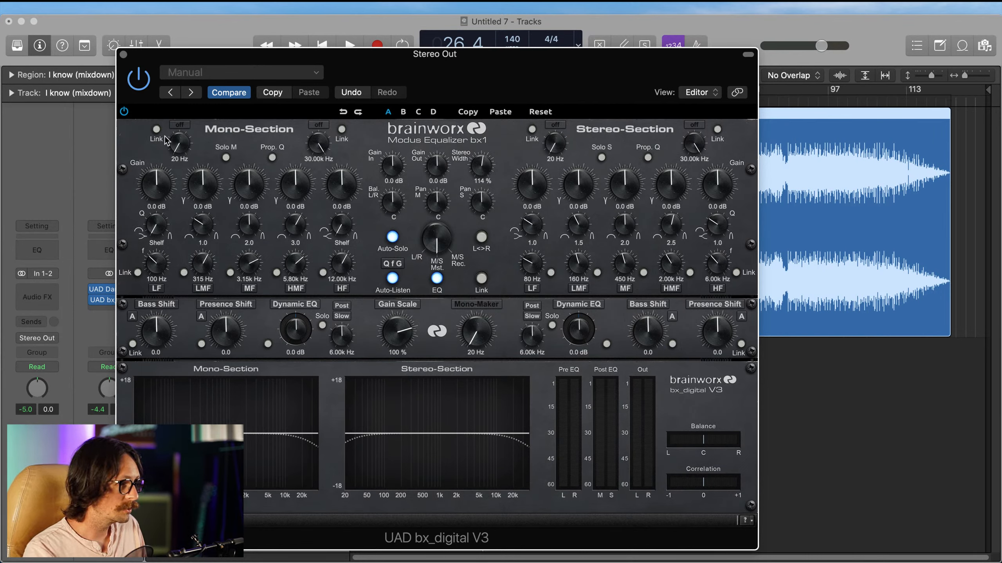
{"action": "mouse_move", "coordinate": [188, 149]}
{"action": "left_mouse_down"}
{"action": "mouse_move", "coordinate": [184, 141]}
{"action": "mouse_move", "coordinate": [181, 153]}
{"action": "left_mouse_up"}
{"action": "left_click", "coordinate": [183, 125]}
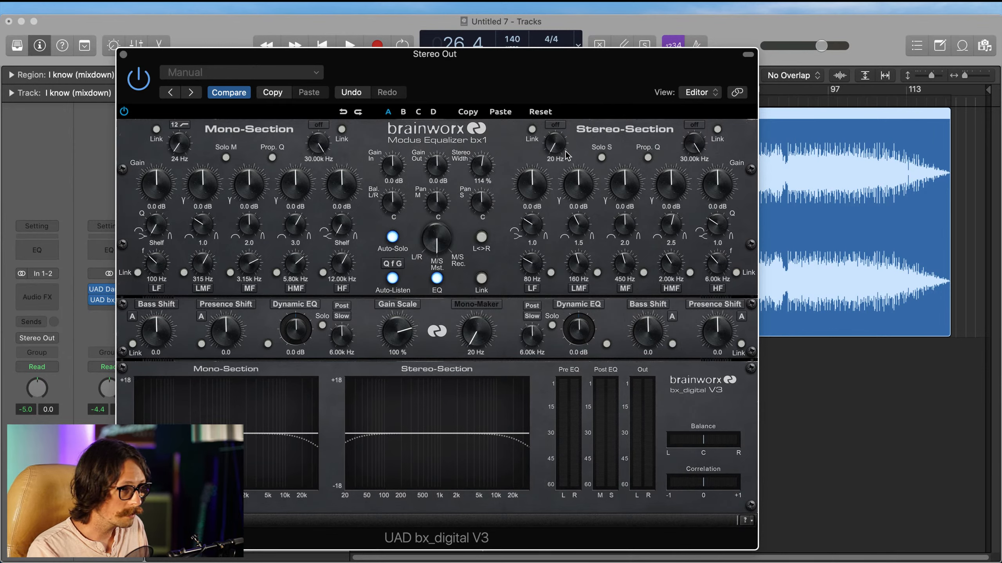
{"action": "mouse_move", "coordinate": [558, 153]}
{"action": "left_mouse_down"}
{"action": "mouse_move", "coordinate": [560, 119]}
{"action": "mouse_move", "coordinate": [561, 145]}
{"action": "left_mouse_up"}
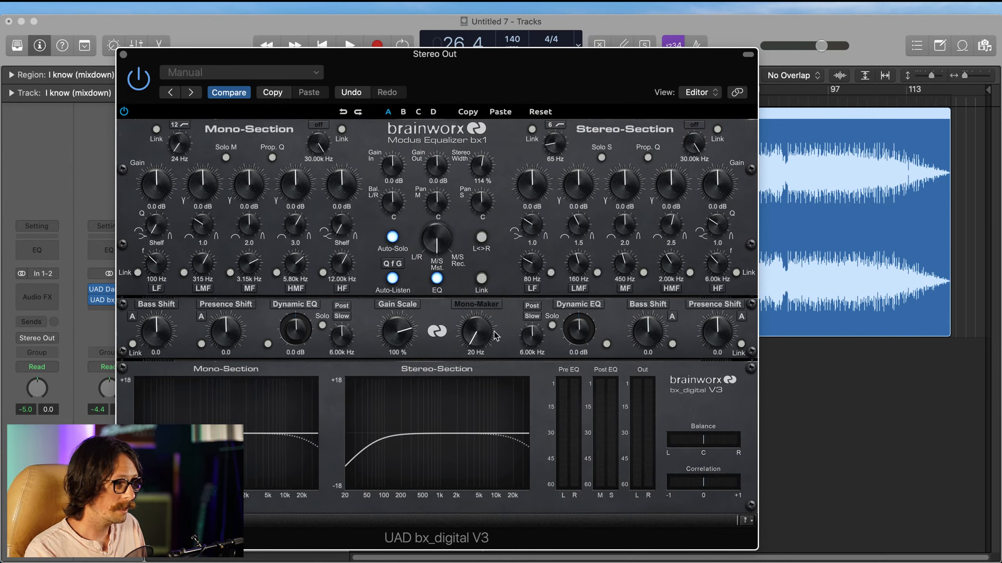
Step: Turn on bx_digital's Mono-Maker, trying 60 Hz before settling on 44 Hz
{"action": "left_click_drag", "start_coordinate": [475, 325], "coordinate": [485, 317]}
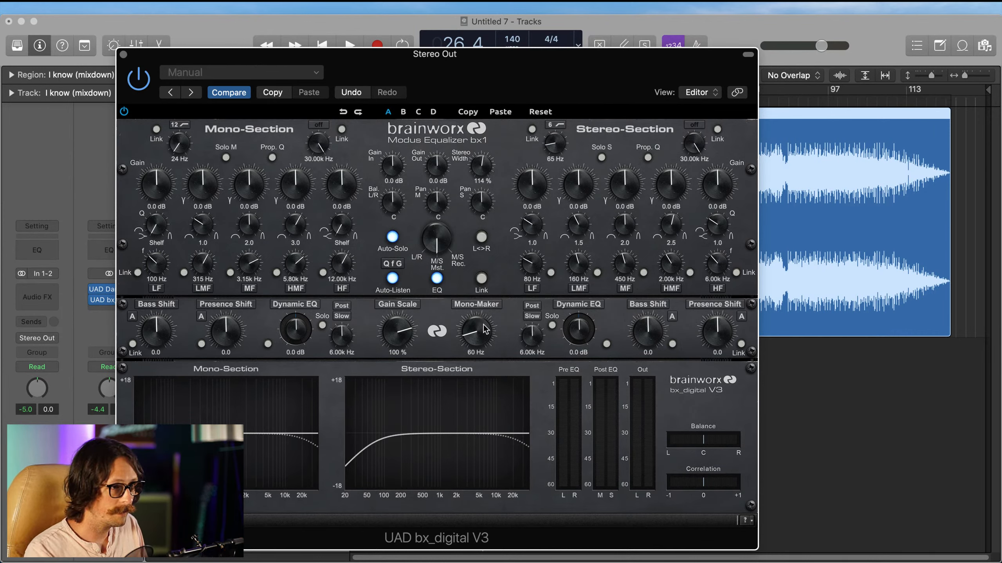
{"action": "left_click_drag", "start_coordinate": [485, 329], "coordinate": [483, 330]}
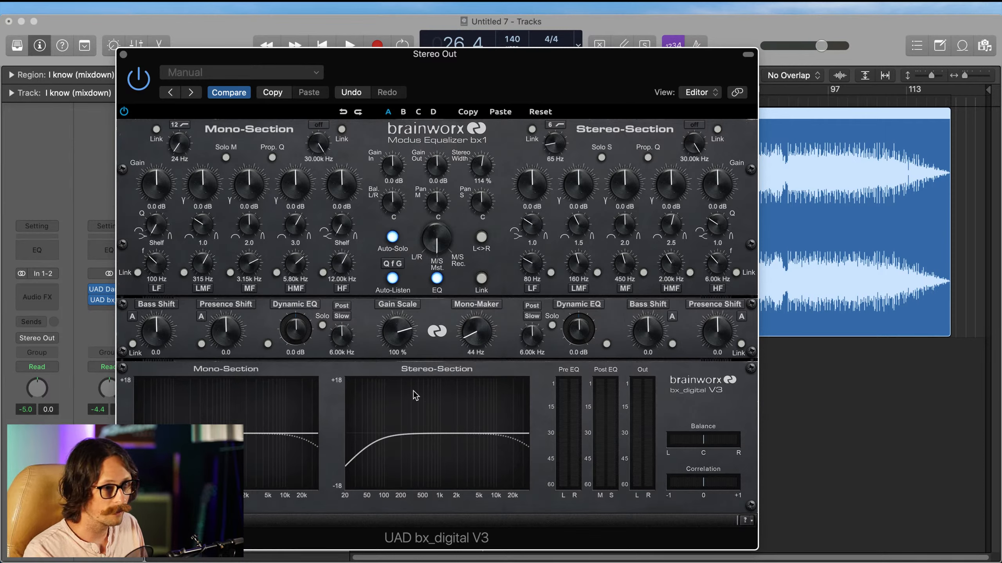
{"action": "left_click", "coordinate": [851, 422]}
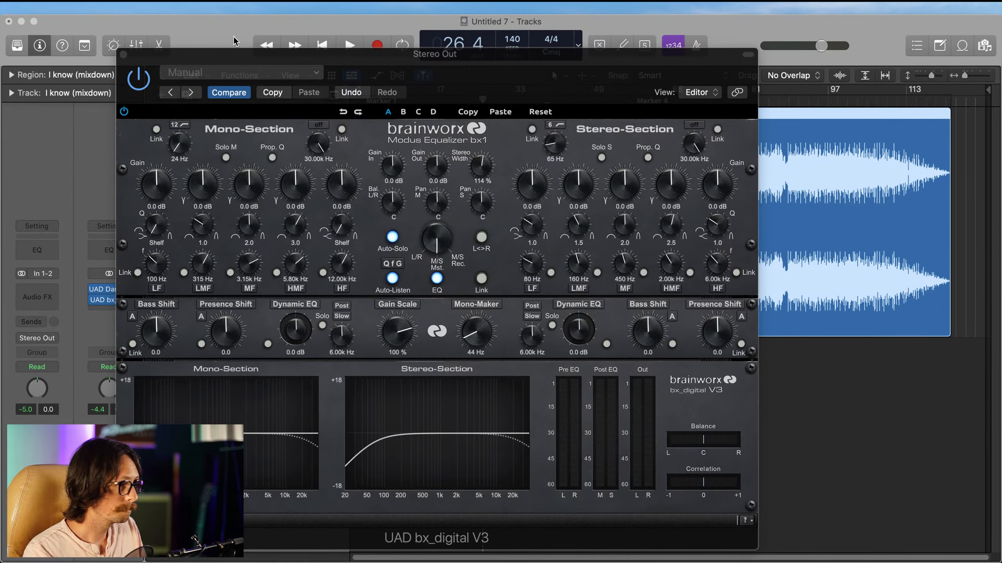
Step: Start playback, nudge the bx_digital window, and set the mono section's LF band frequency to 47 Hz
{"action": "left_click", "coordinate": [347, 47]}
{"action": "mouse_move", "coordinate": [377, 64]}
{"action": "left_mouse_down"}
{"action": "mouse_move", "coordinate": [384, 191]}
{"action": "mouse_move", "coordinate": [377, 69]}
{"action": "left_mouse_up"}
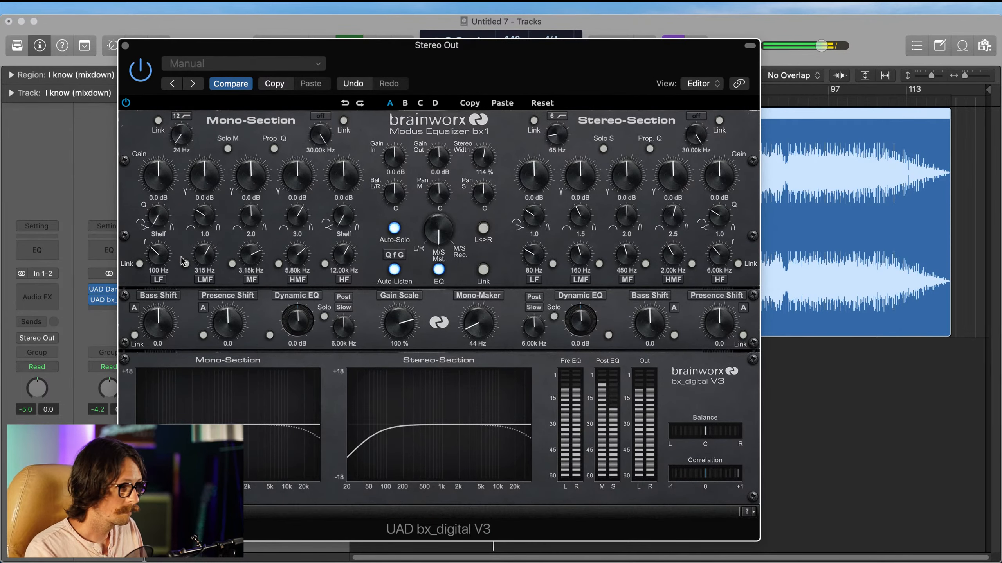
{"action": "left_click_drag", "start_coordinate": [159, 257], "coordinate": [160, 273]}
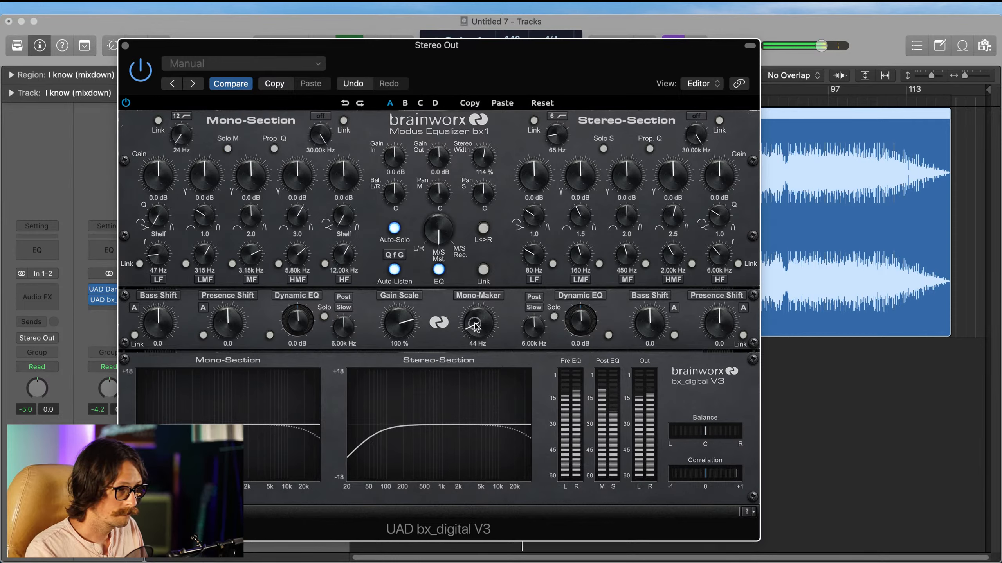
Step: Set bx_digital's Mono-Maker to 46 Hz and compare the sound with Mono-Maker off and with the whole plug-in bypassed
{"action": "left_click_drag", "start_coordinate": [475, 324], "coordinate": [478, 327]}
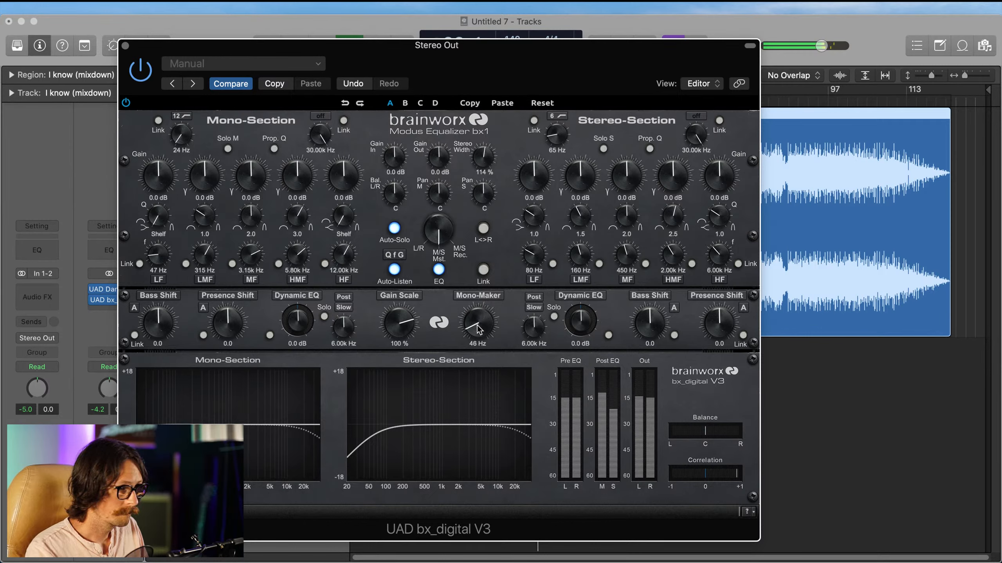
{"action": "left_click", "coordinate": [483, 297]}
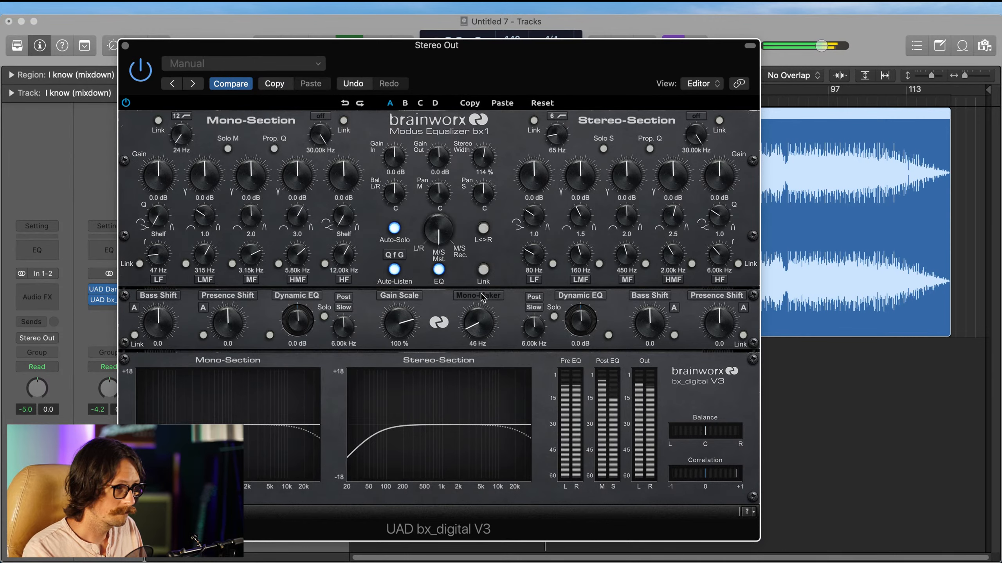
{"action": "left_click", "coordinate": [482, 296]}
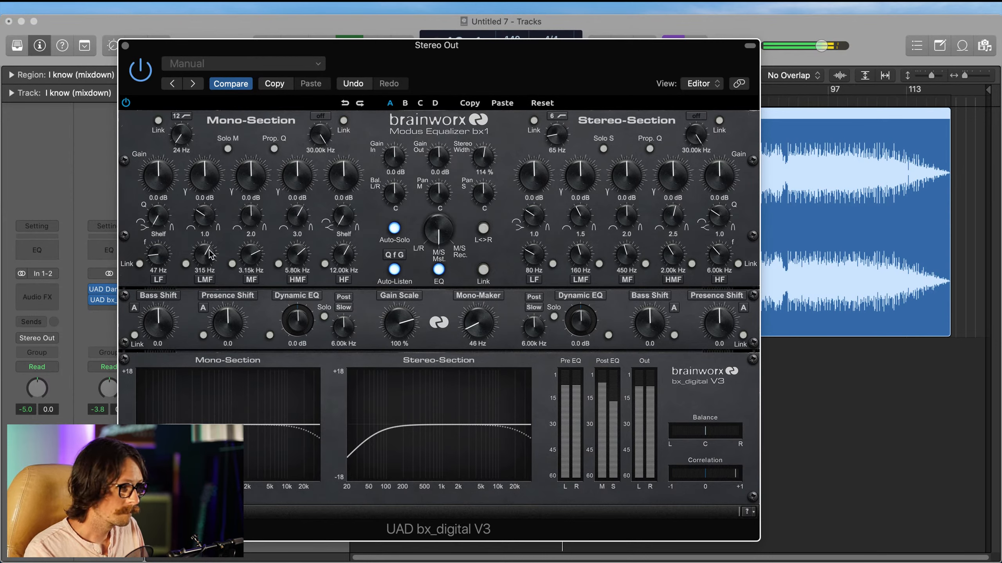
{"action": "left_click", "coordinate": [137, 74]}
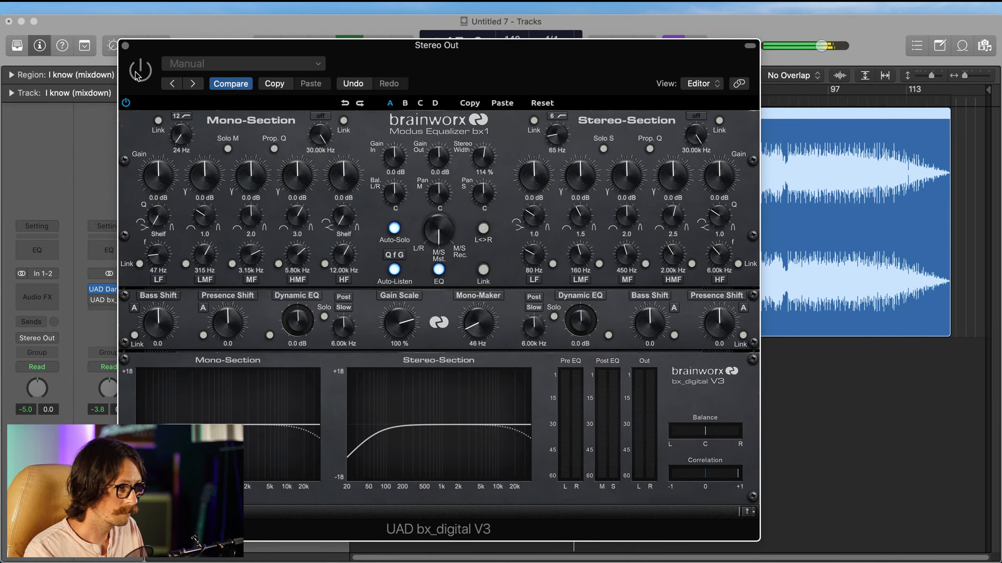
{"action": "left_click", "coordinate": [137, 74]}
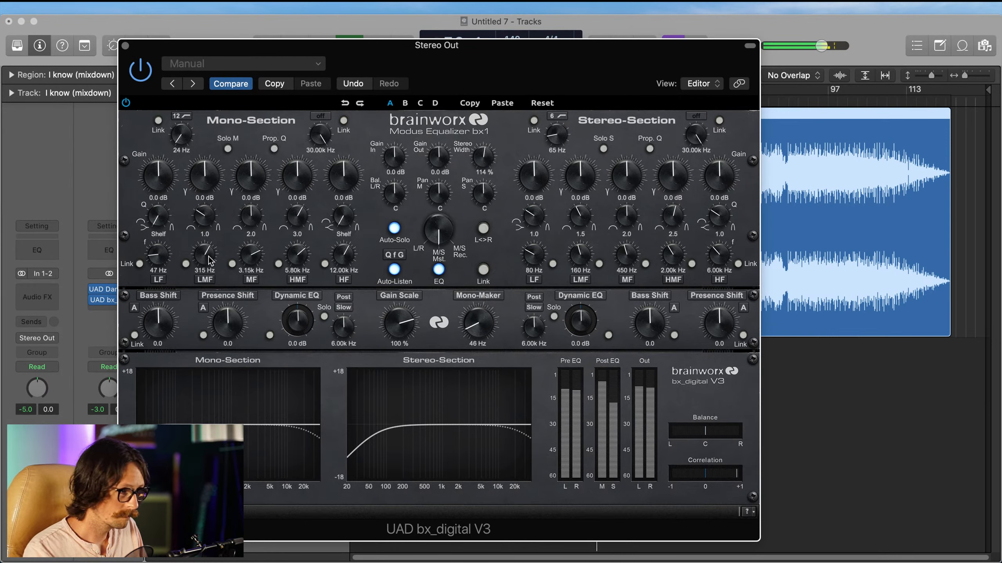
Step: Set the mono section's LMF band to 253 Hz, -0.6 dB, Q 1.2, and its MF band to 1.20 kHz, +0.6 dB, Q 0.7
{"action": "left_click_drag", "start_coordinate": [208, 257], "coordinate": [212, 270]}
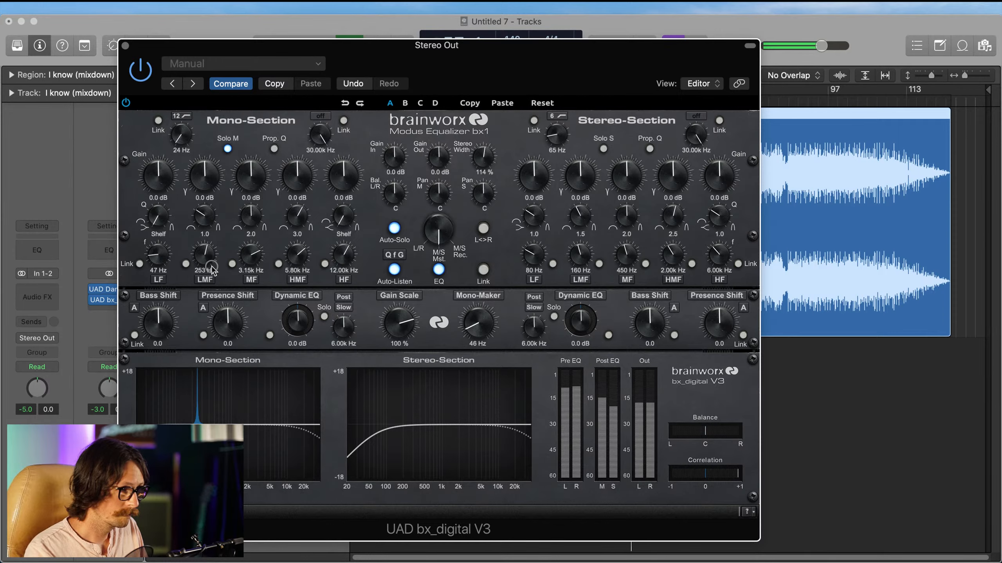
{"action": "left_click_drag", "start_coordinate": [213, 201], "coordinate": [212, 212]}
{"action": "left_click_drag", "start_coordinate": [255, 254], "coordinate": [257, 272]}
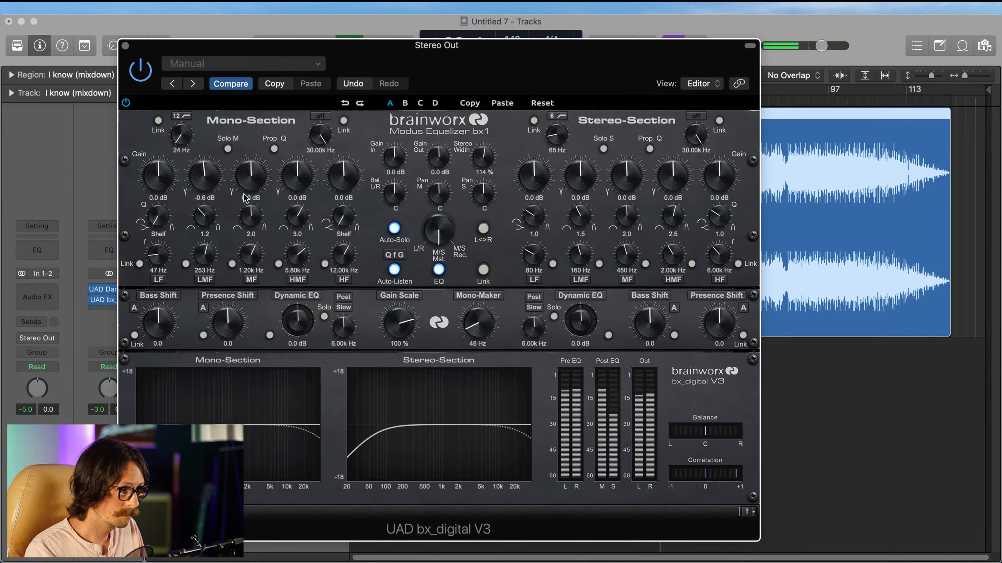
{"action": "left_click_drag", "start_coordinate": [247, 183], "coordinate": [247, 185]}
{"action": "left_click_drag", "start_coordinate": [250, 225], "coordinate": [249, 240]}
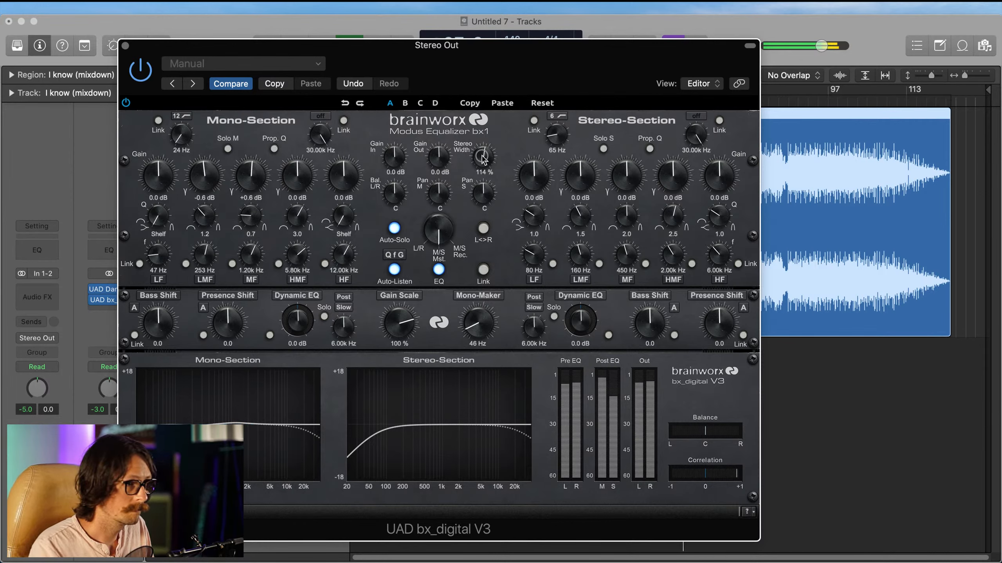
Step: Widen bx_digital's stereo width to 119% and compare the mix with the plug-in bypassed and active
{"action": "scroll", "coordinate": [483, 158], "scroll_direction": "up", "scroll_amount": 5}
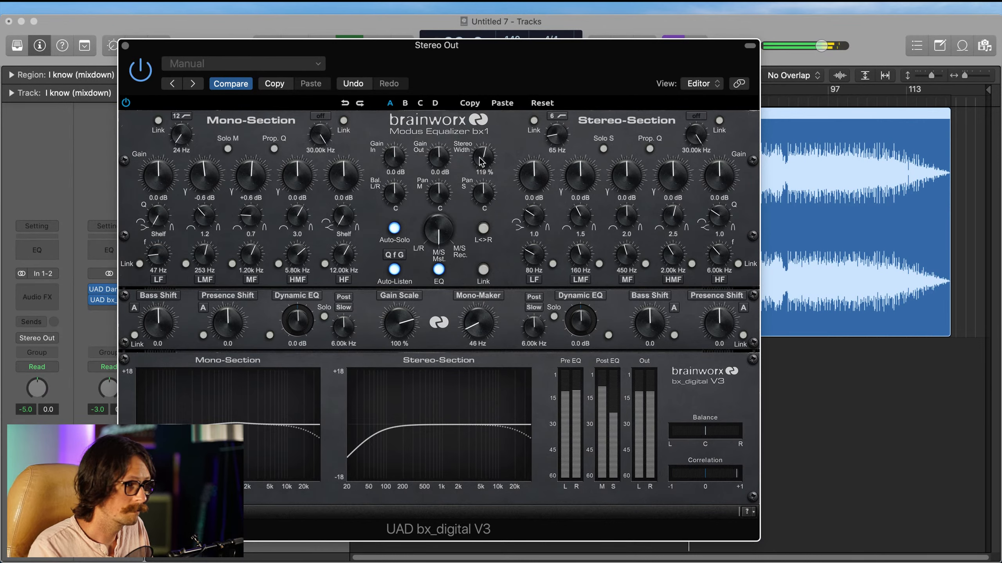
{"action": "left_click", "coordinate": [94, 301]}
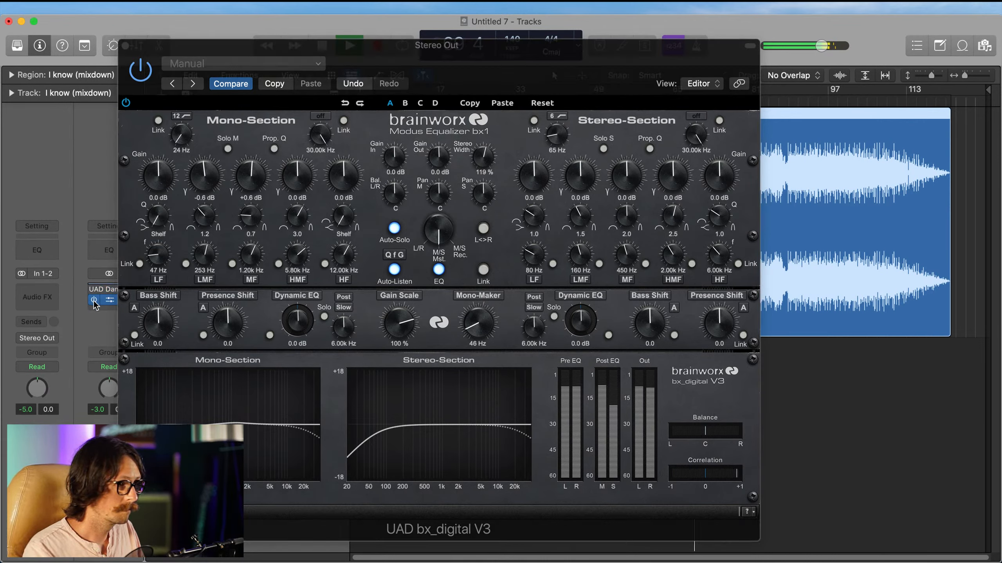
{"action": "left_click", "coordinate": [94, 300]}
{"action": "left_click", "coordinate": [94, 301]}
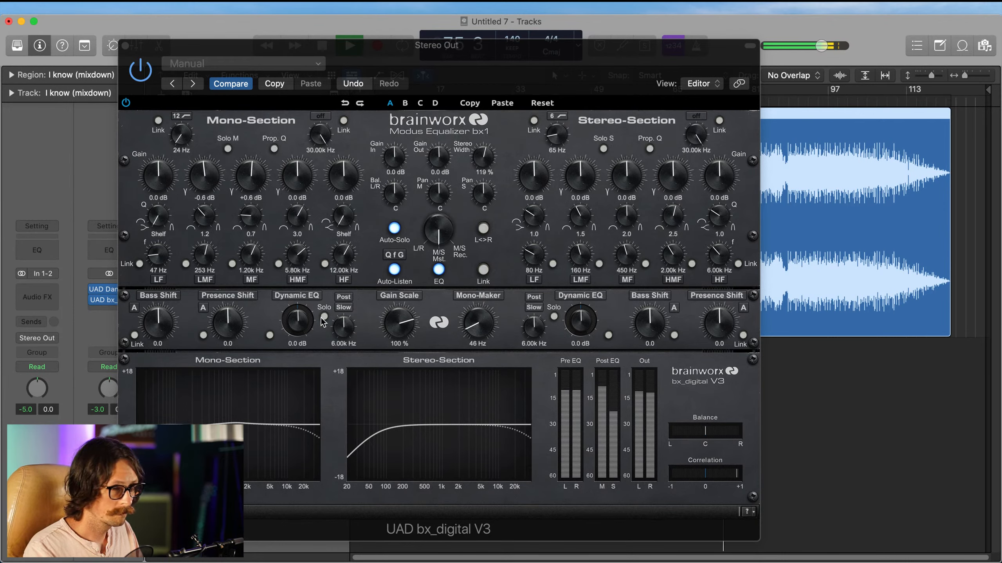
Step: Set the stereo section's MF band to 414 Hz, -0.7 dB, Q 1.4, and compare the plug-in bypassed and active
{"action": "left_click_drag", "start_coordinate": [626, 256], "coordinate": [631, 262]}
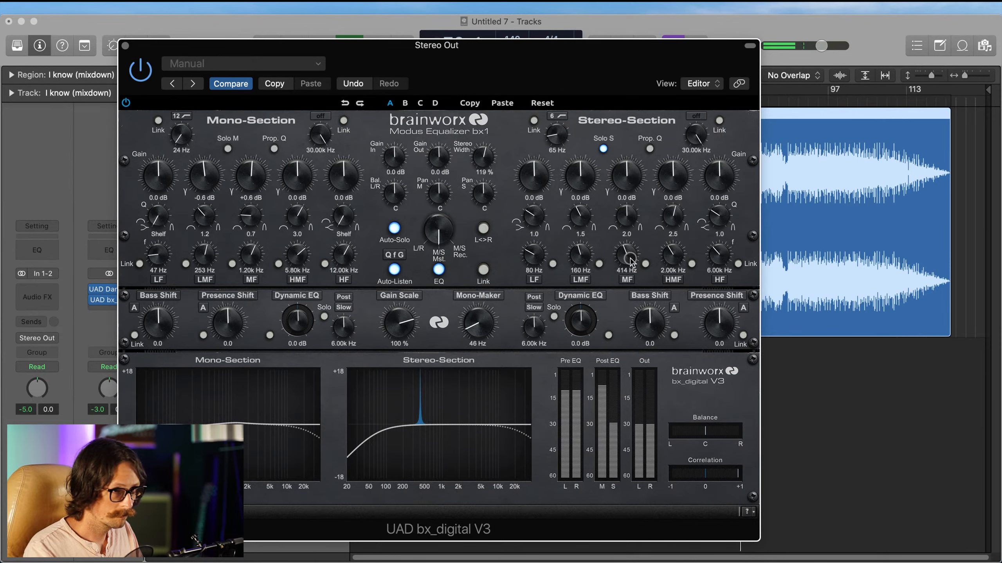
{"action": "left_click_drag", "start_coordinate": [630, 179], "coordinate": [632, 186]}
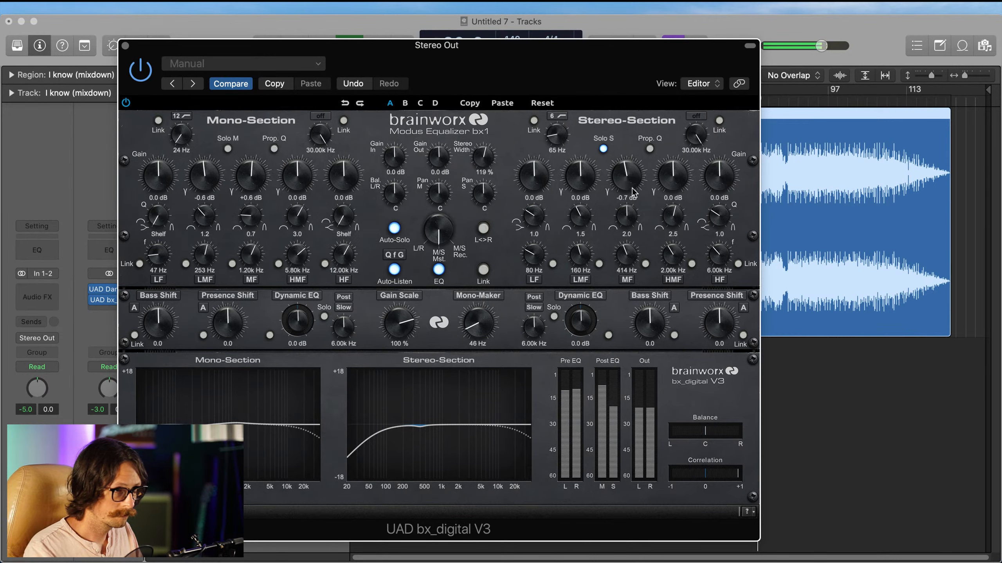
{"action": "left_click_drag", "start_coordinate": [630, 220], "coordinate": [629, 225]}
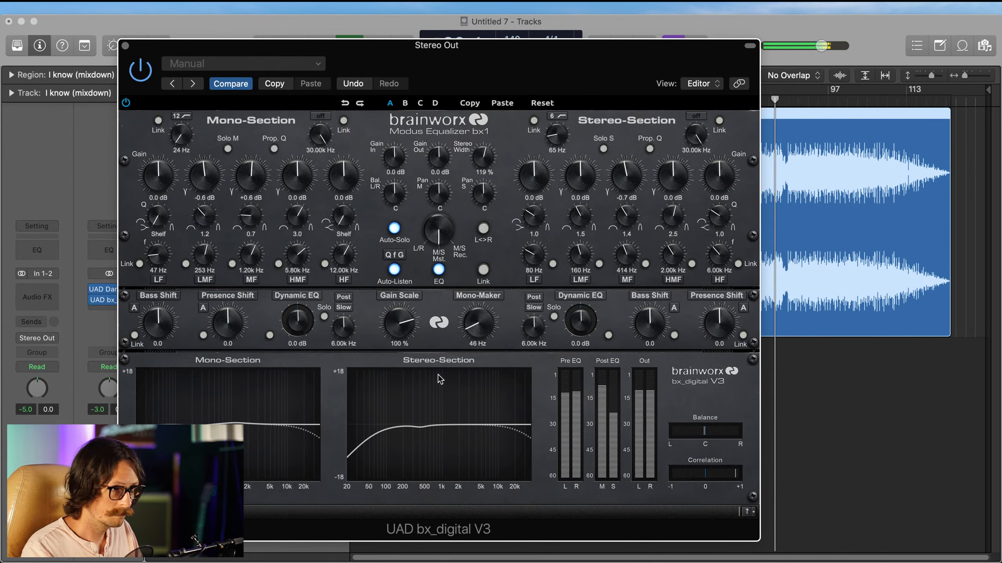
{"action": "left_click", "coordinate": [148, 70]}
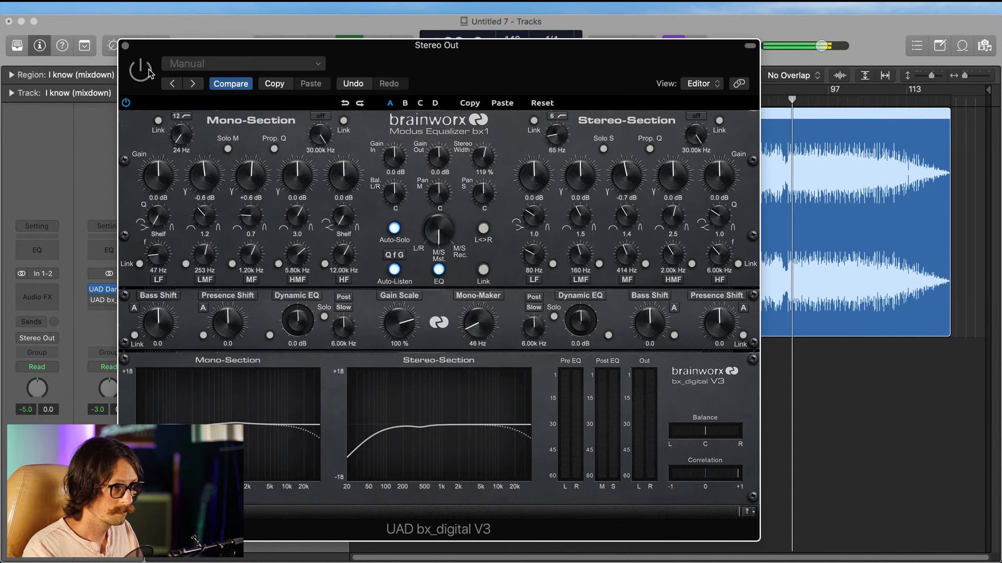
{"action": "left_click", "coordinate": [149, 72]}
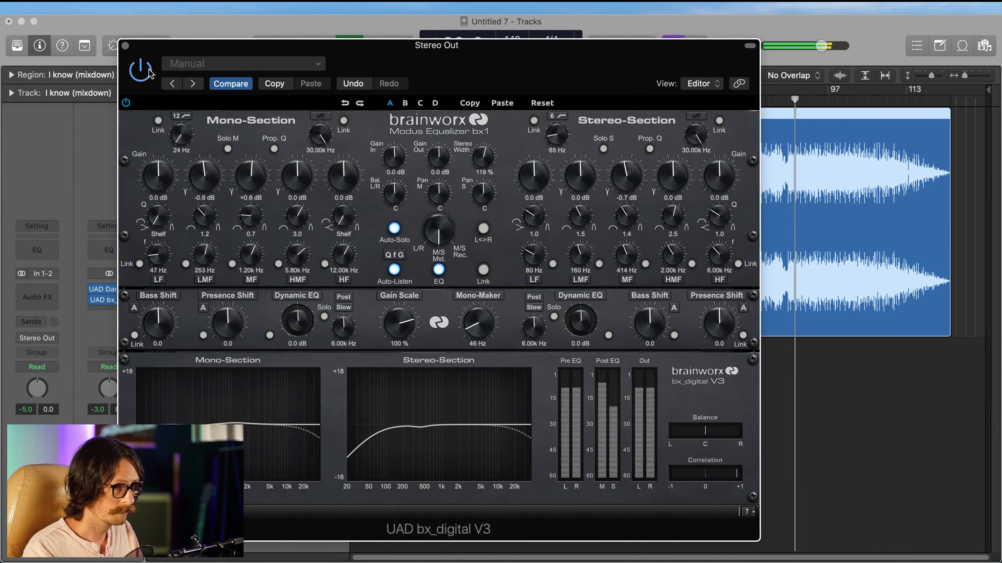
Step: Close the bx_digital window, stop playback, and place the playhead at bar 13
{"action": "left_click", "coordinate": [126, 46]}
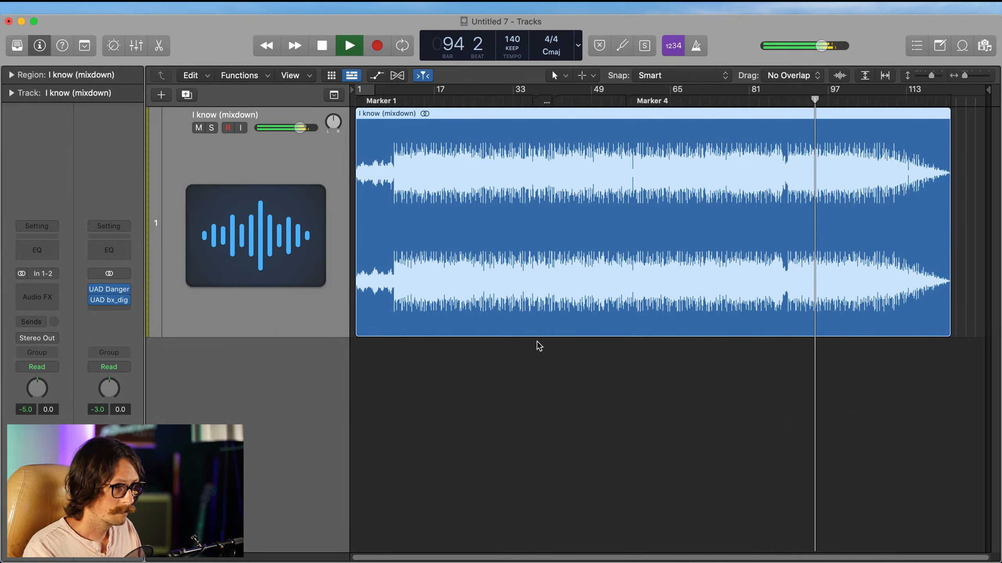
{"action": "key", "text": "space"}
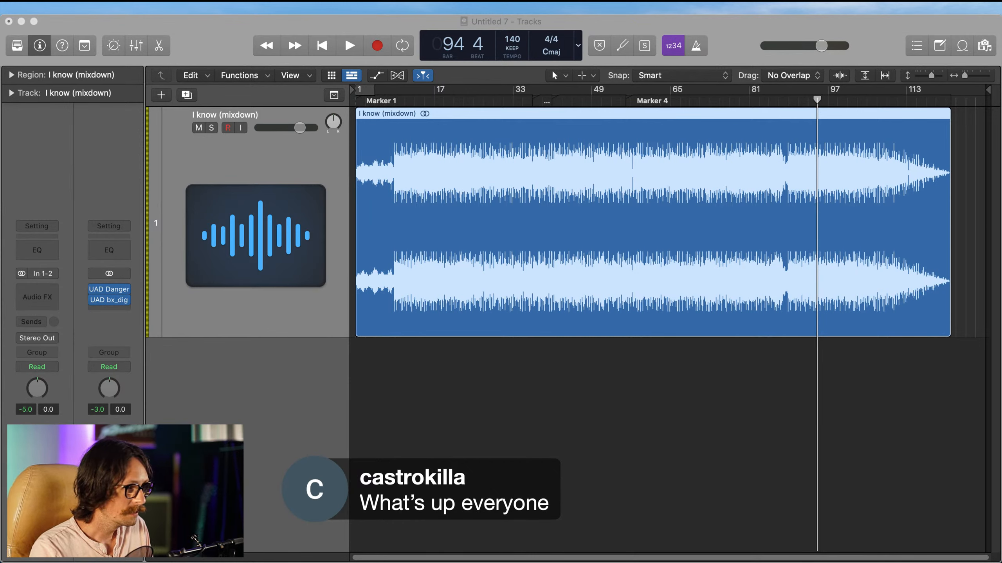
{"action": "left_click", "coordinate": [417, 107]}
{"action": "left_click", "coordinate": [418, 107]}
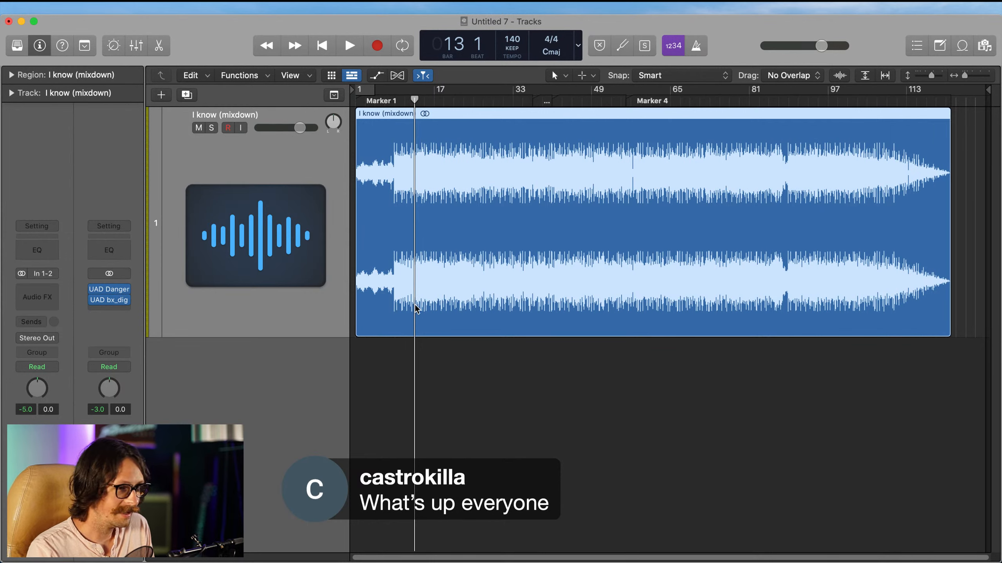
Step: Insert Plugin Alliance's bx_townhouse Buss Compressor after bx_digital V3 on the Stereo Out channel
{"action": "left_click", "coordinate": [121, 309]}
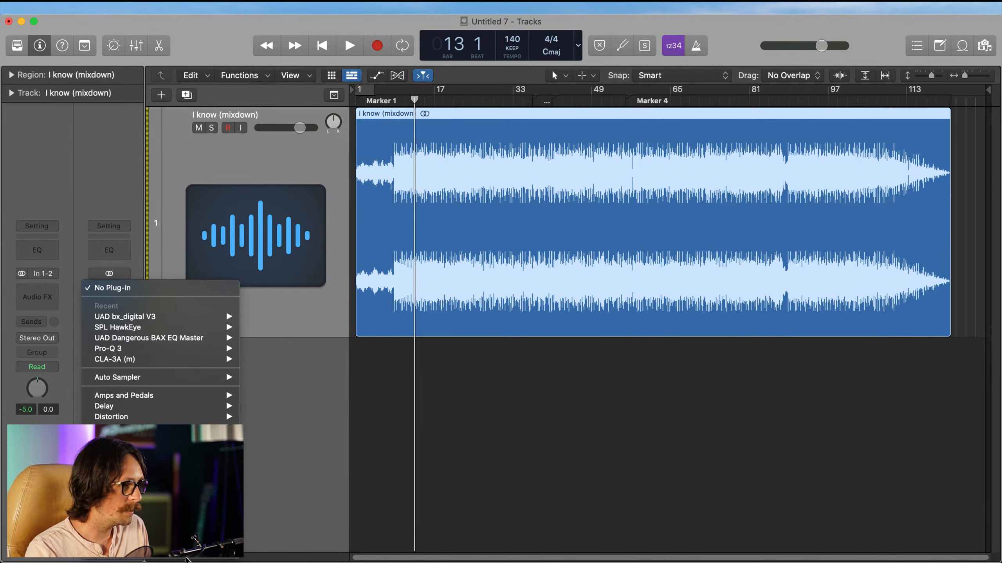
{"action": "mouse_move", "coordinate": [192, 559]}
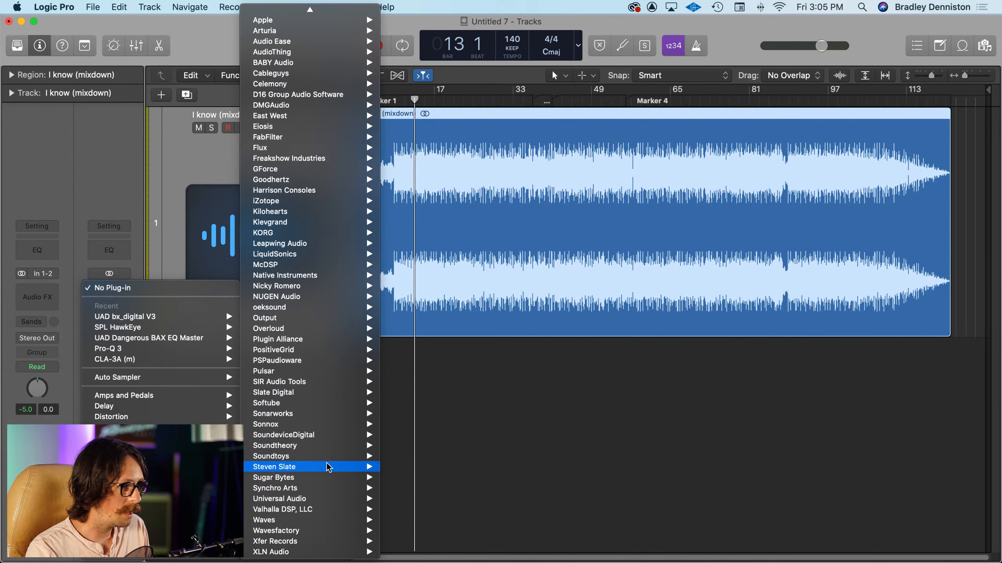
{"action": "mouse_move", "coordinate": [328, 491]}
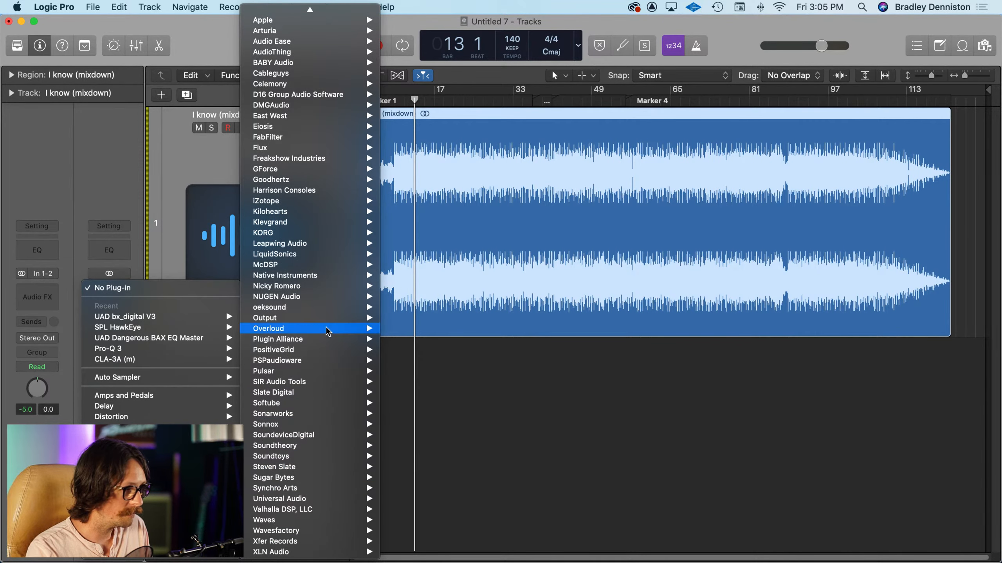
{"action": "mouse_move", "coordinate": [292, 333]}
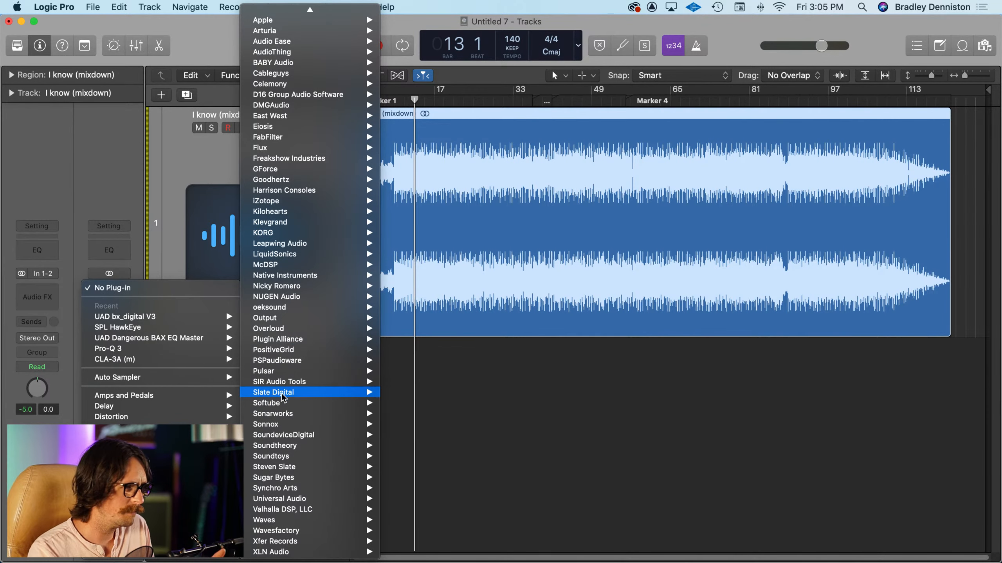
{"action": "mouse_move", "coordinate": [285, 446]}
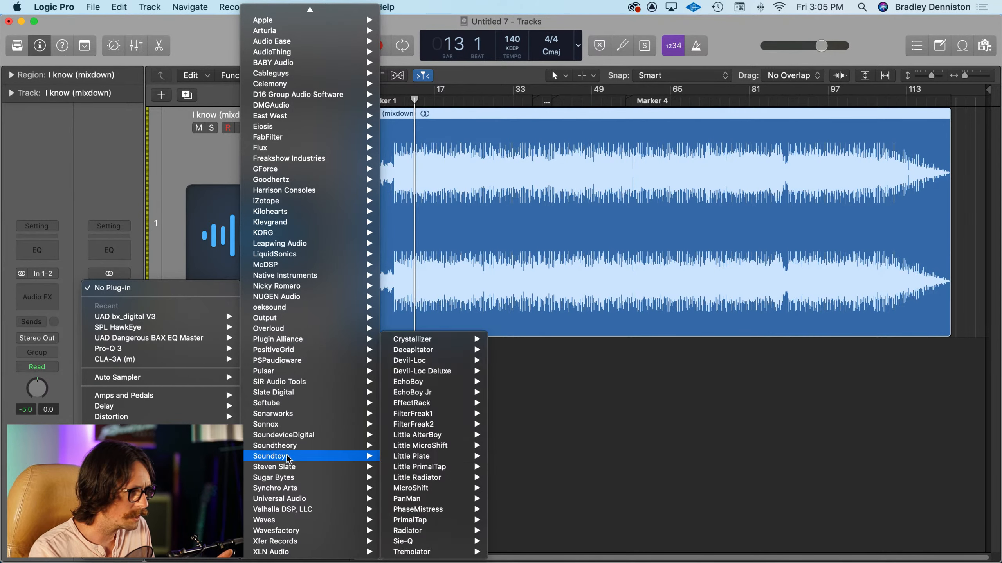
{"action": "mouse_move", "coordinate": [293, 478]}
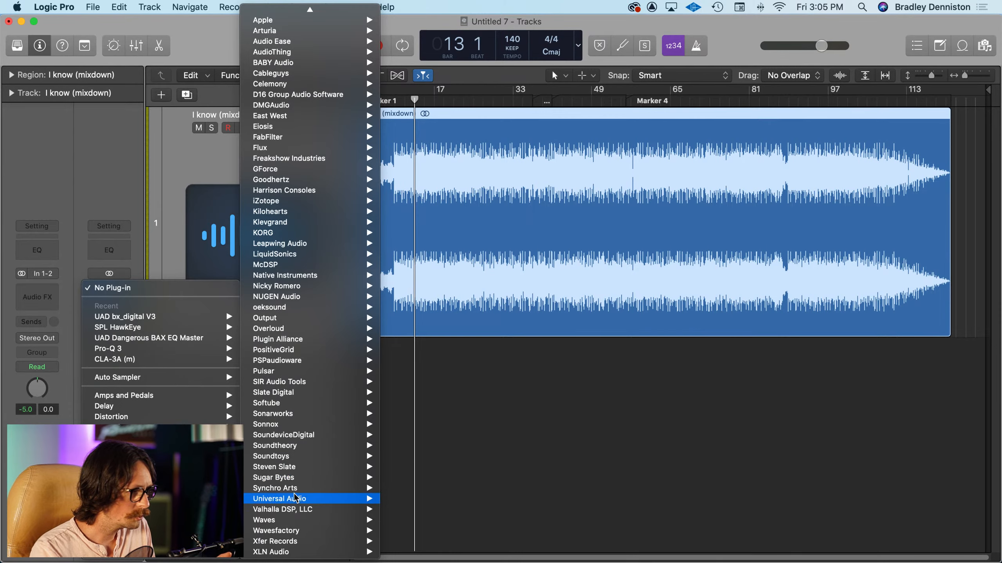
{"action": "mouse_move", "coordinate": [301, 395]}
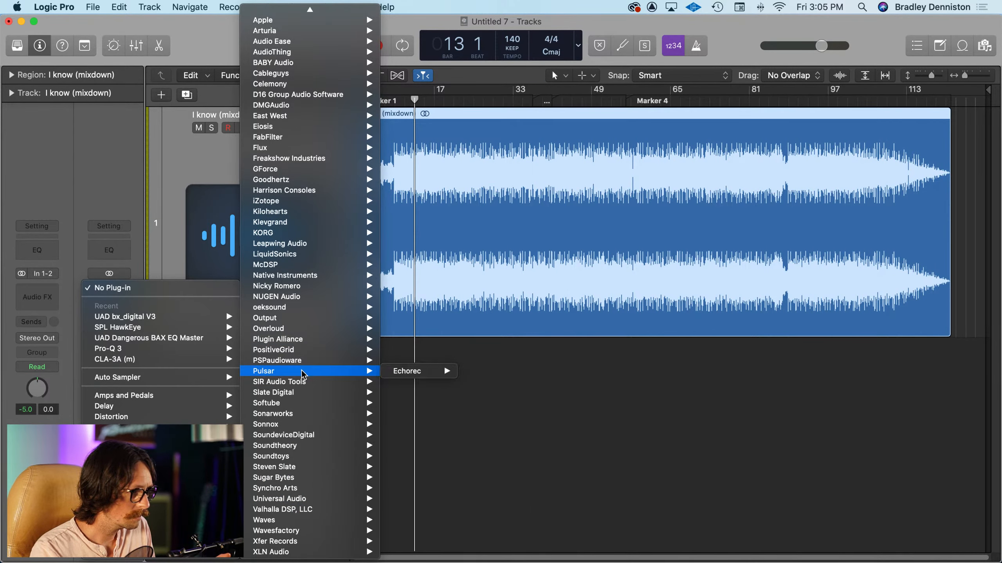
{"action": "mouse_move", "coordinate": [282, 498]}
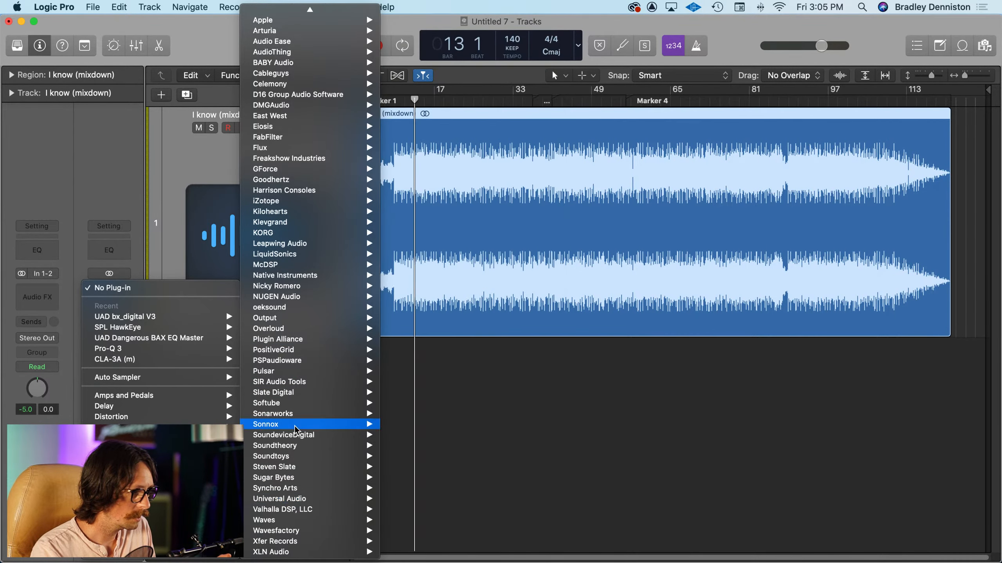
{"action": "mouse_move", "coordinate": [295, 353]}
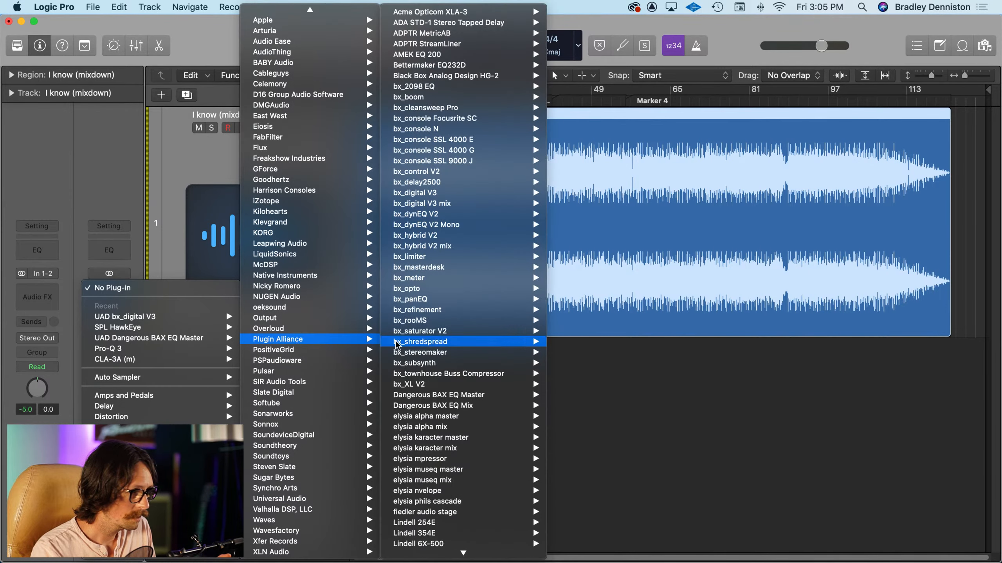
{"action": "mouse_move", "coordinate": [444, 354]}
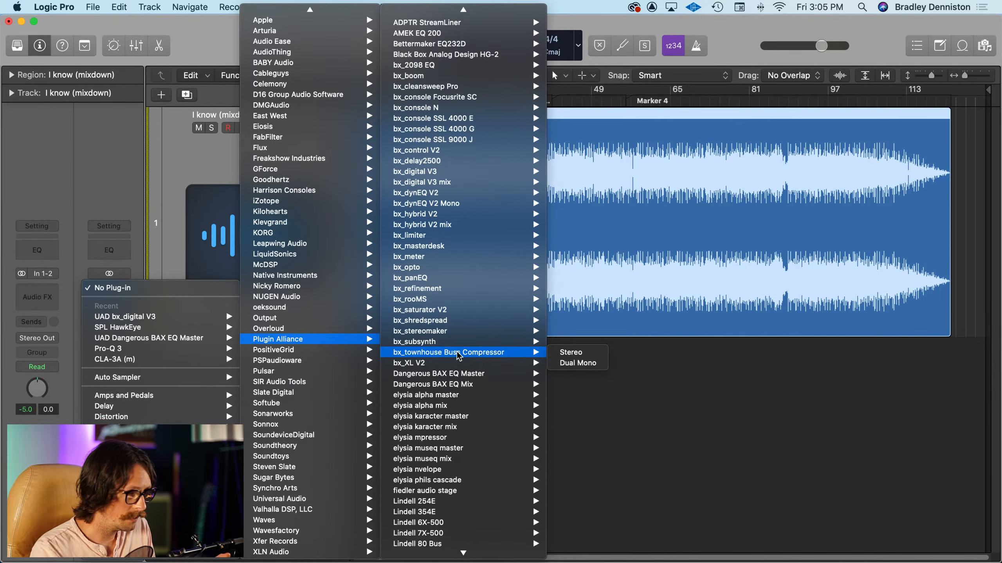
{"action": "left_click", "coordinate": [460, 355]}
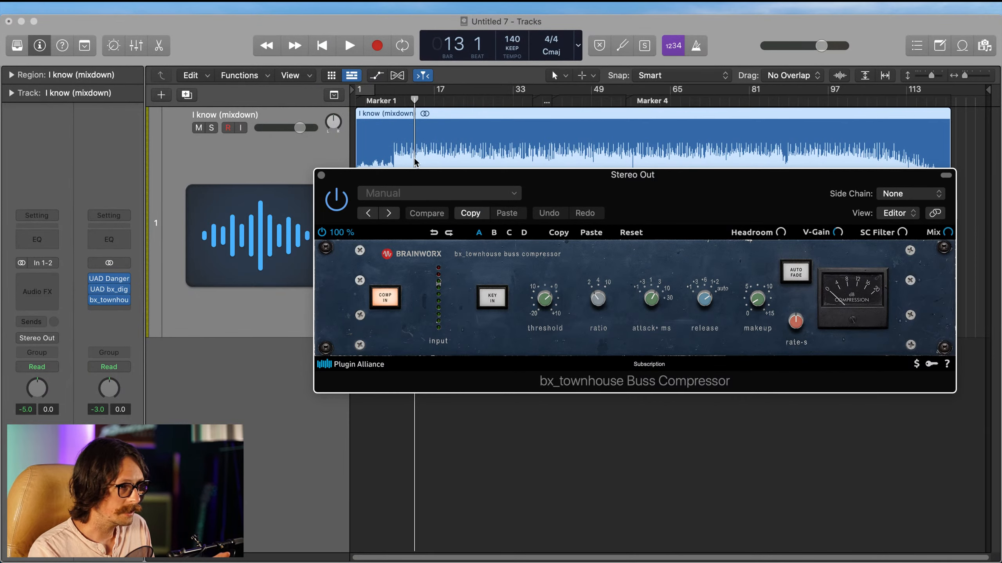
Step: Move the bx_townhouse window toward the channel strips, clear of the ruler, and start playback from about bar 12
{"action": "left_click_drag", "start_coordinate": [580, 181], "coordinate": [383, 207]}
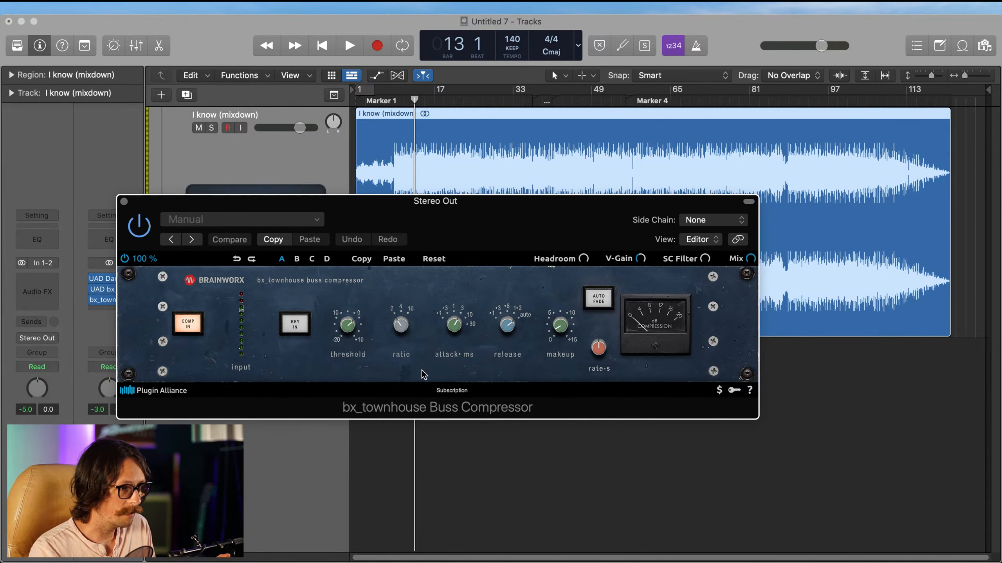
{"action": "left_click", "coordinate": [442, 466]}
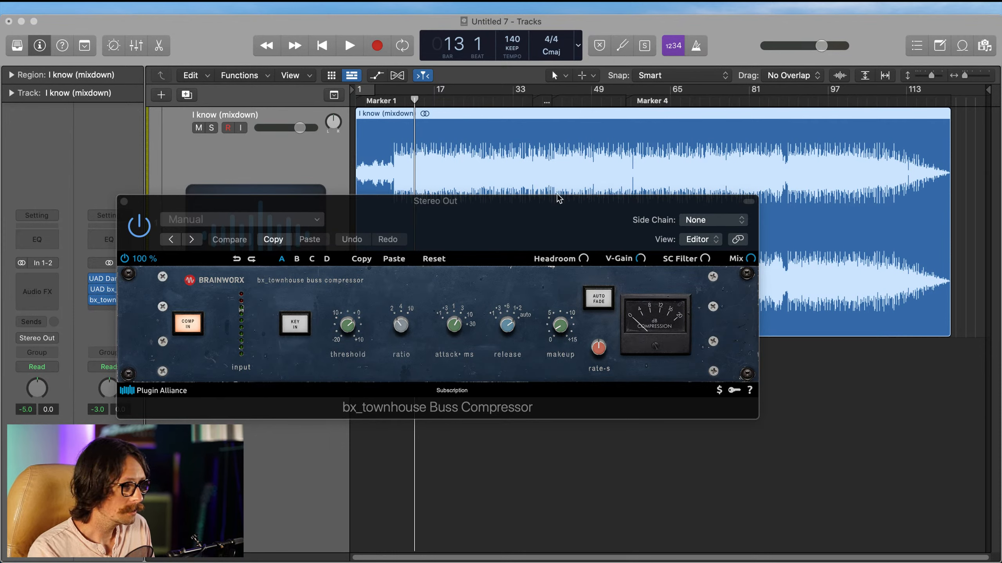
{"action": "left_click_drag", "start_coordinate": [529, 221], "coordinate": [516, 201]}
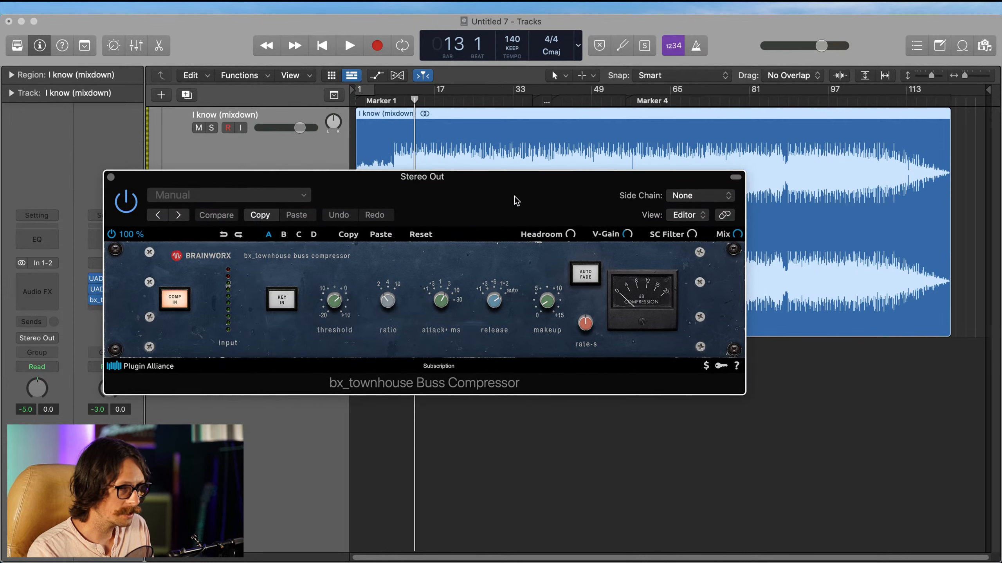
{"action": "left_click", "coordinate": [523, 477]}
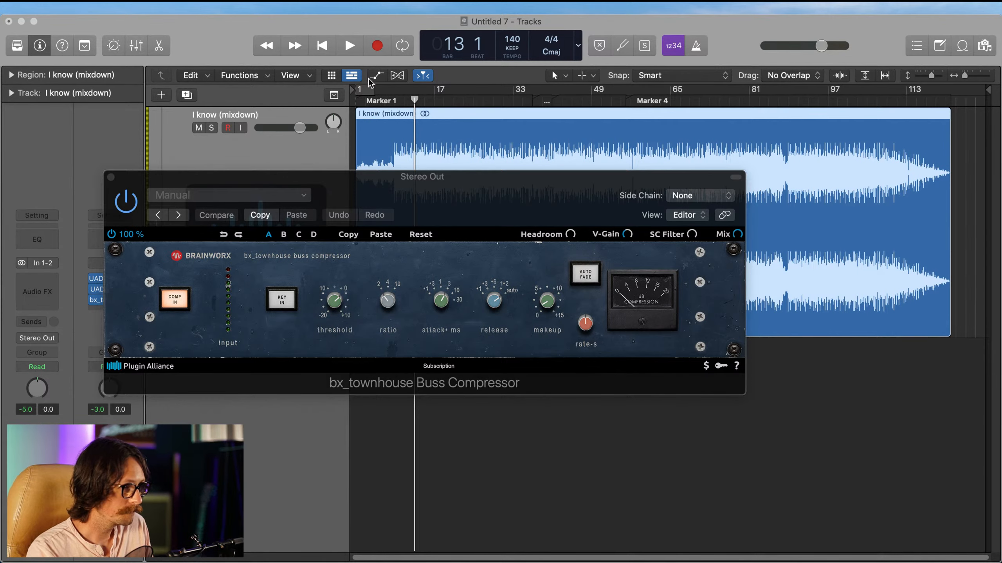
{"action": "double_click", "coordinate": [408, 104]}
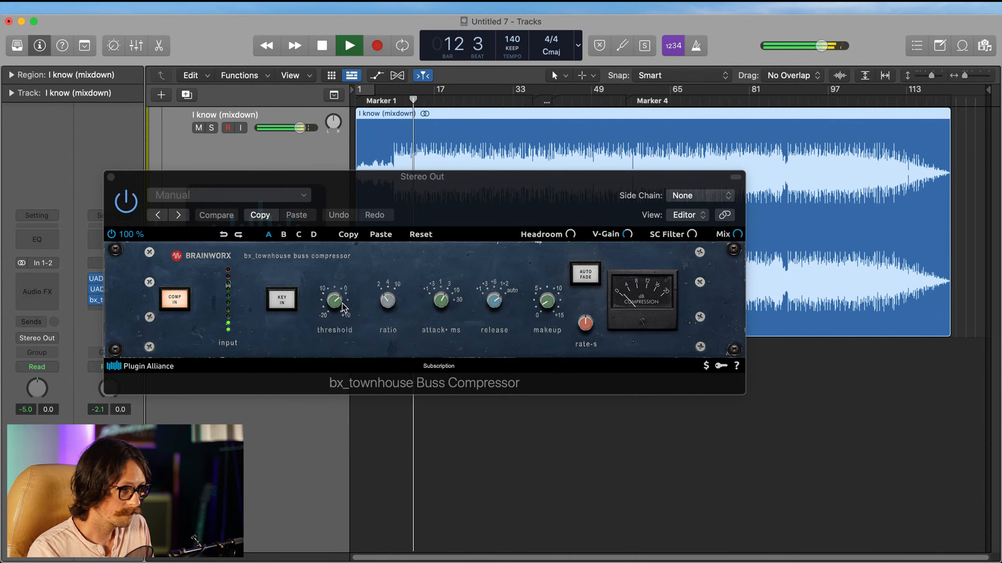
Step: Adjust the bx_townhouse compressor's threshold and sidechain filter, and compare the plug-in bypassed and active
{"action": "mouse_move", "coordinate": [343, 308]}
{"action": "left_mouse_down"}
{"action": "mouse_move", "coordinate": [339, 285]}
{"action": "mouse_move", "coordinate": [338, 307]}
{"action": "left_mouse_up"}
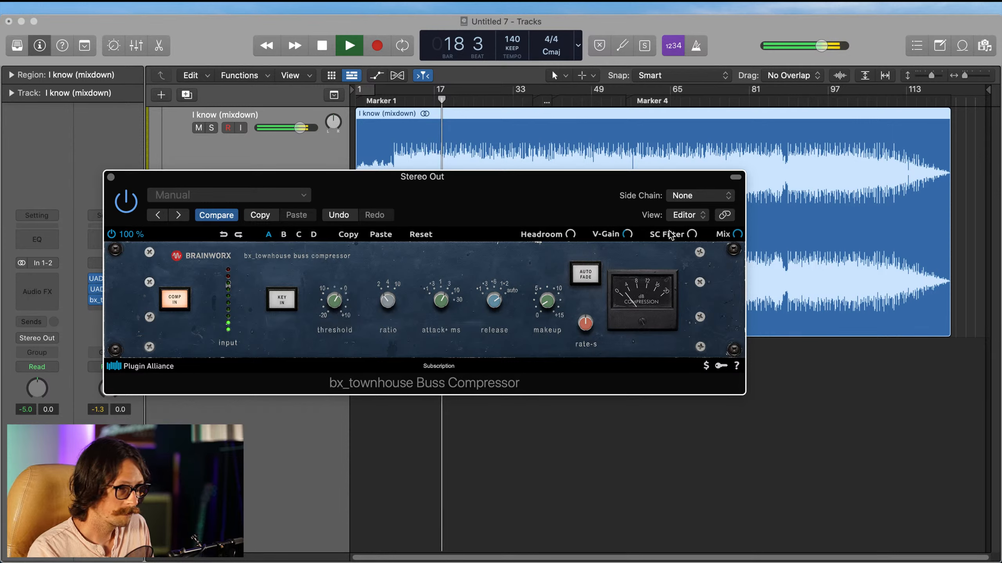
{"action": "left_click_drag", "start_coordinate": [689, 236], "coordinate": [734, 279]}
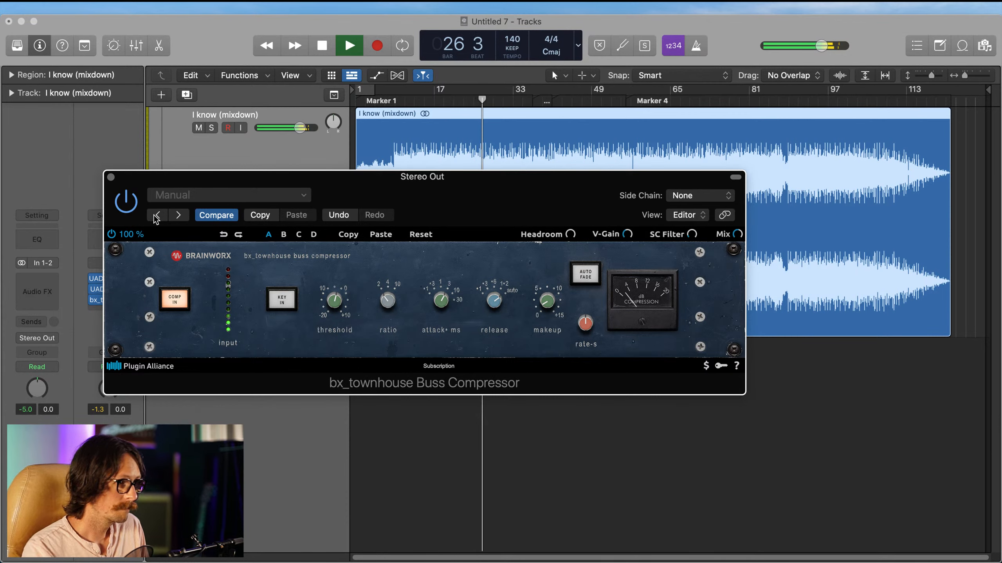
{"action": "left_click", "coordinate": [124, 205]}
{"action": "left_click", "coordinate": [125, 202]}
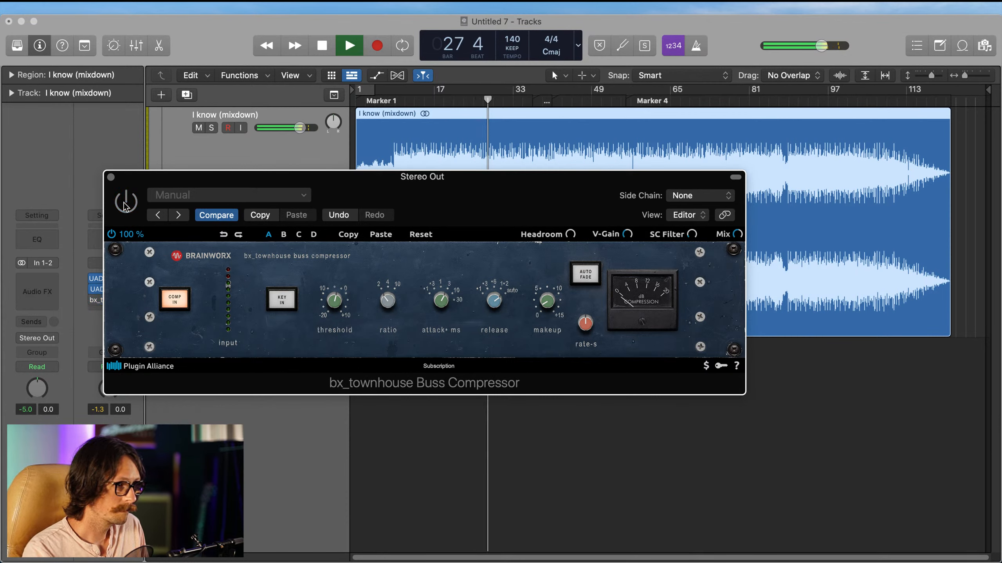
Step: Set the bx_townhouse headroom to about +4.8 dB and compare the compressor bypassed and active
{"action": "mouse_move", "coordinate": [572, 234]}
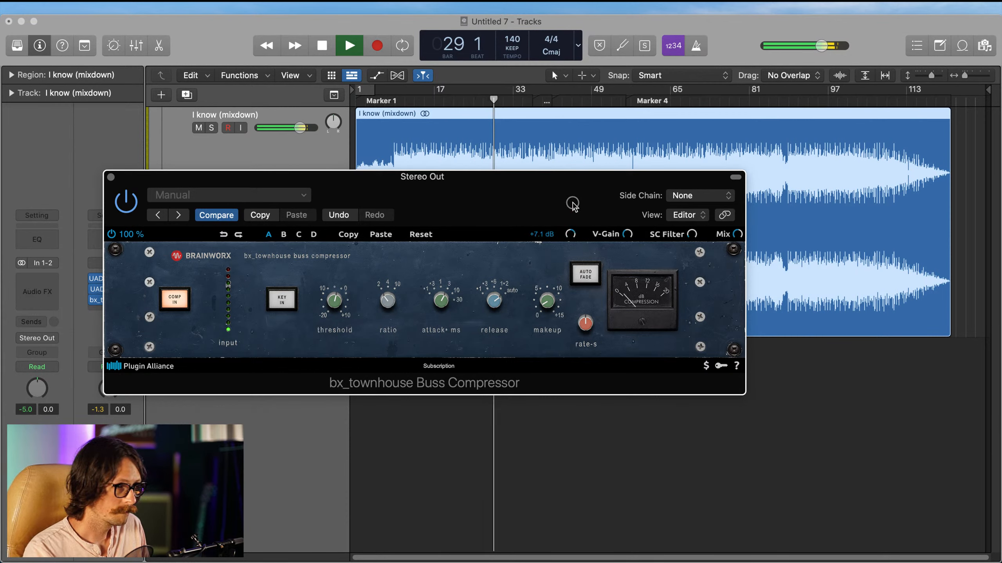
{"action": "left_click_drag", "start_coordinate": [570, 239], "coordinate": [572, 246]}
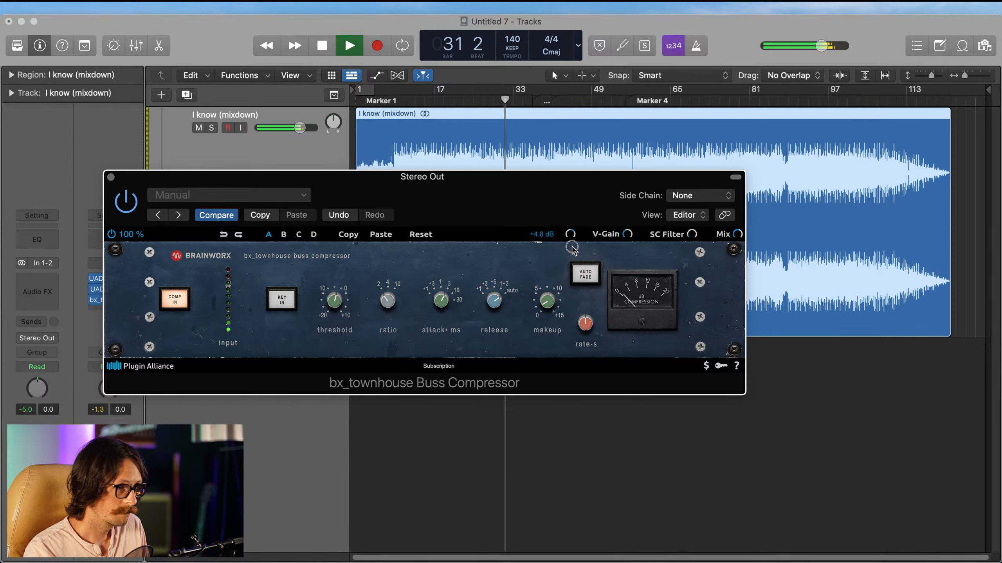
{"action": "mouse_move", "coordinate": [630, 236]}
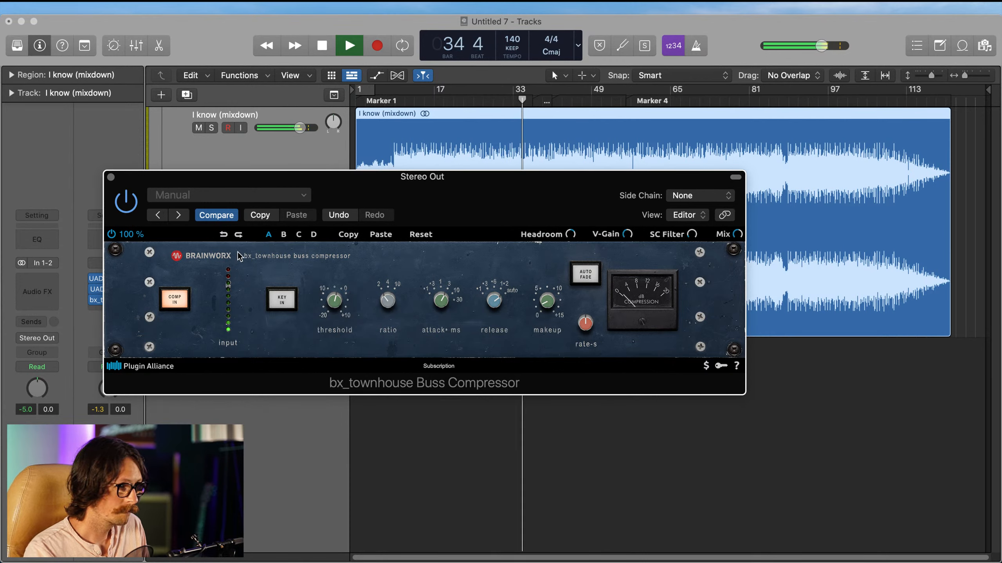
{"action": "left_click", "coordinate": [125, 203]}
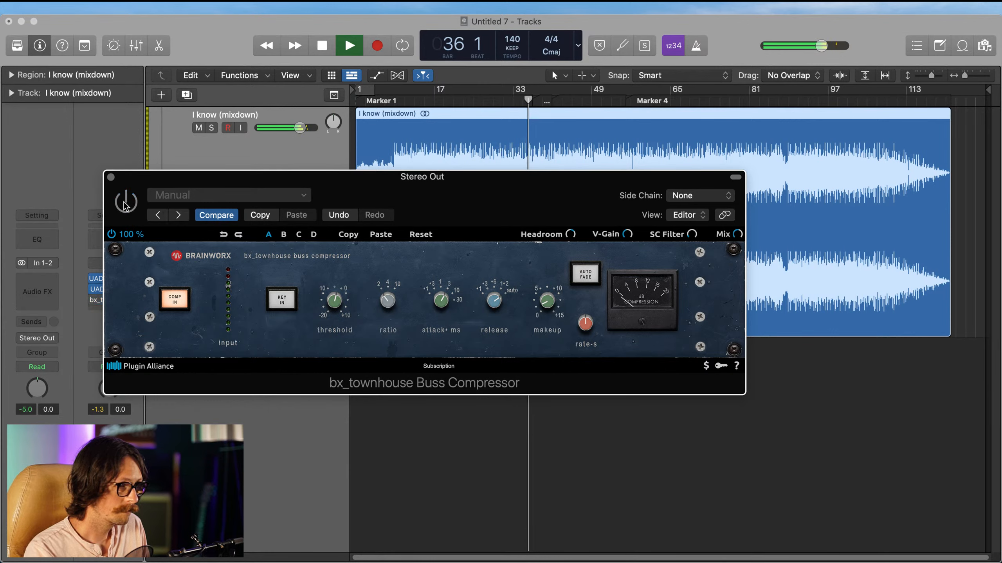
{"action": "left_click", "coordinate": [125, 203]}
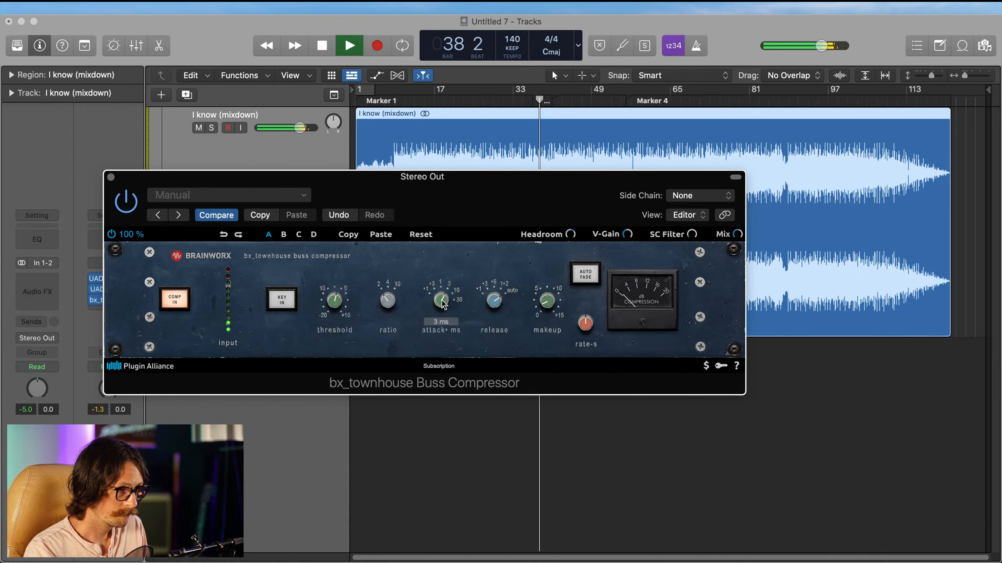
Step: Adjust the compressor's release time and compare the plug-in bypassed and active again
{"action": "mouse_move", "coordinate": [503, 304]}
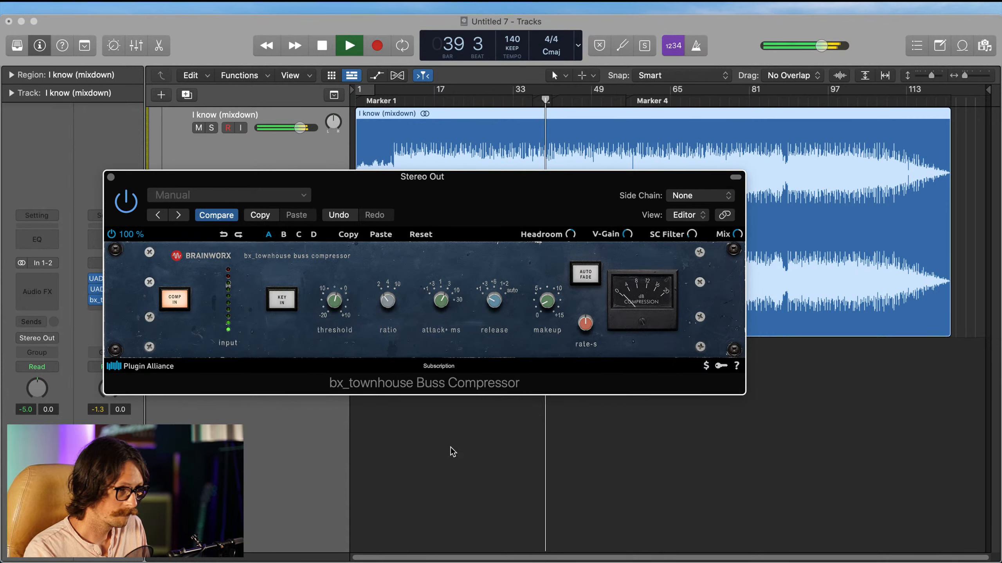
{"action": "left_click", "coordinate": [125, 204]}
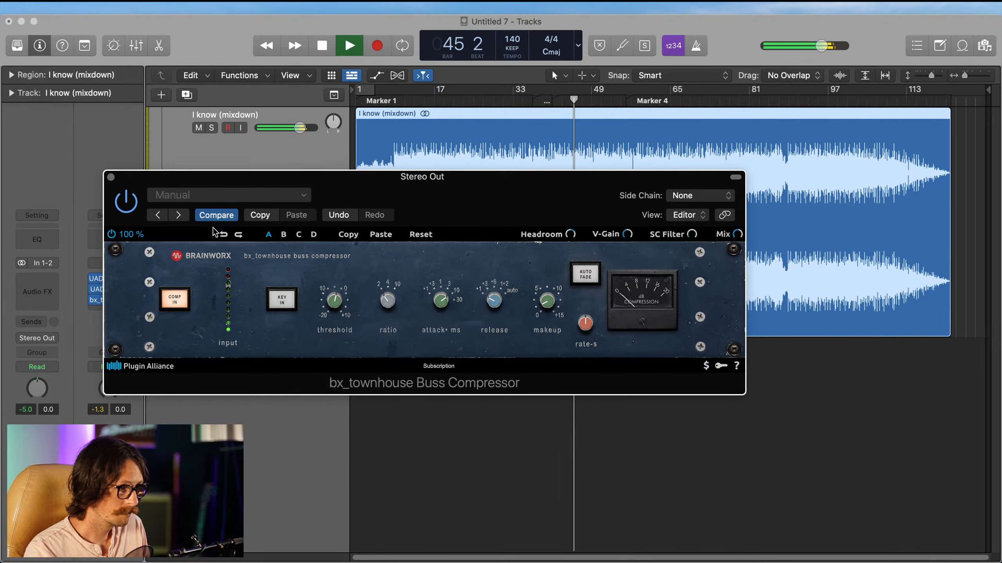
{"action": "left_click", "coordinate": [128, 209]}
{"action": "left_click", "coordinate": [127, 203]}
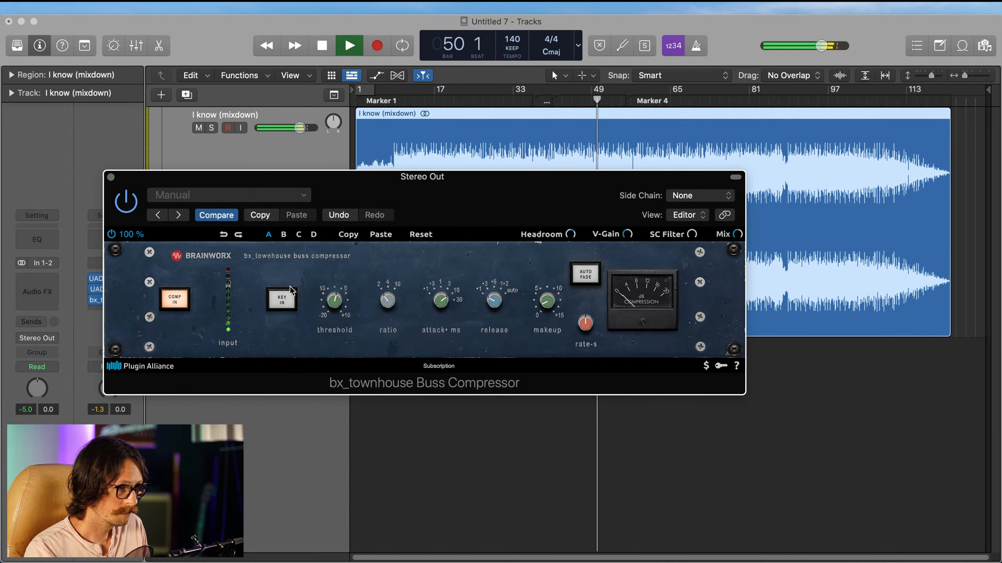
Step: Sweep the compressor's threshold down to about -17.5 dB and back up, and close the bx_townhouse window
{"action": "mouse_move", "coordinate": [332, 306]}
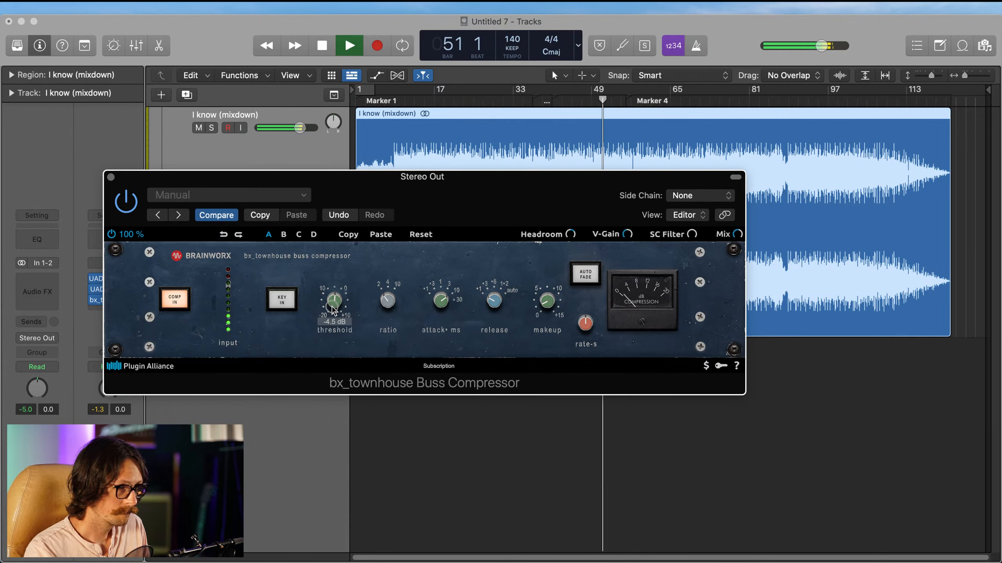
{"action": "left_click_drag", "start_coordinate": [332, 307], "coordinate": [332, 312]}
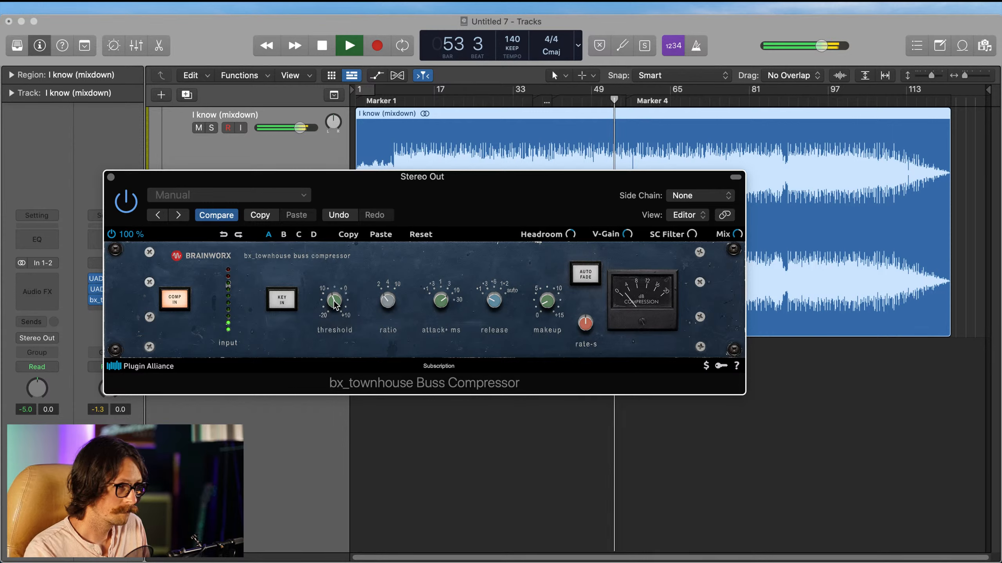
{"action": "left_click_drag", "start_coordinate": [333, 302], "coordinate": [329, 340]}
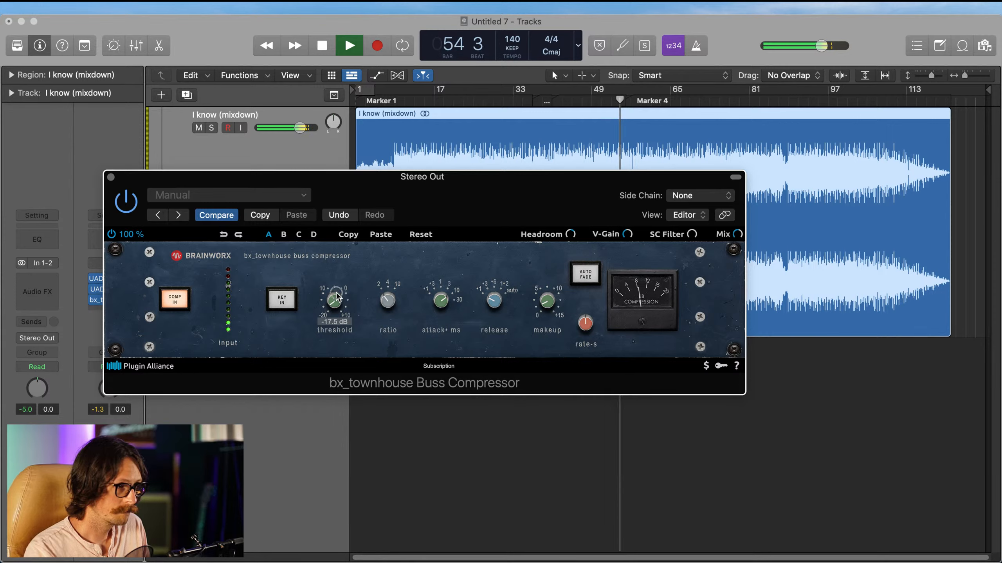
{"action": "left_click_drag", "start_coordinate": [337, 307], "coordinate": [340, 260]}
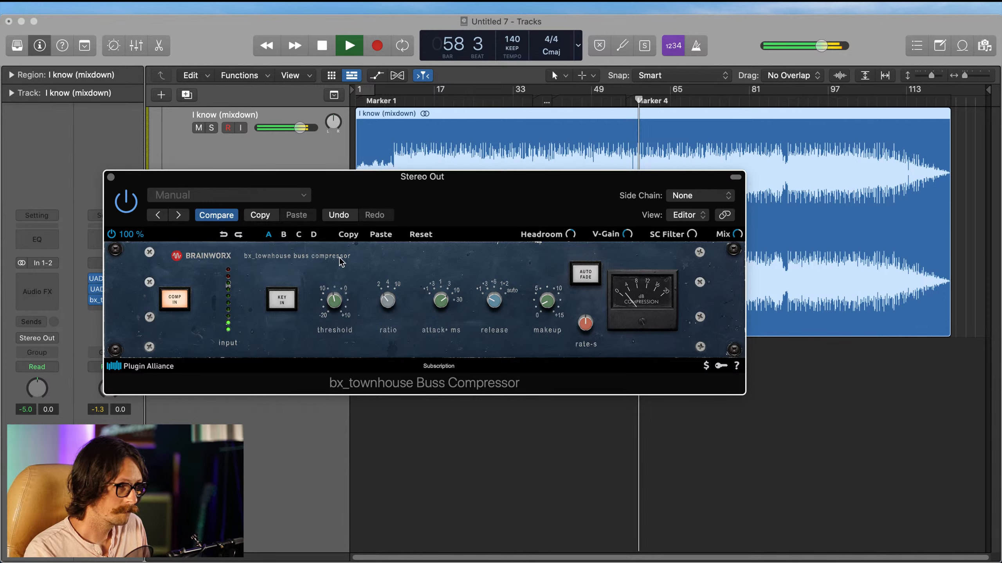
{"action": "left_click", "coordinate": [111, 177]}
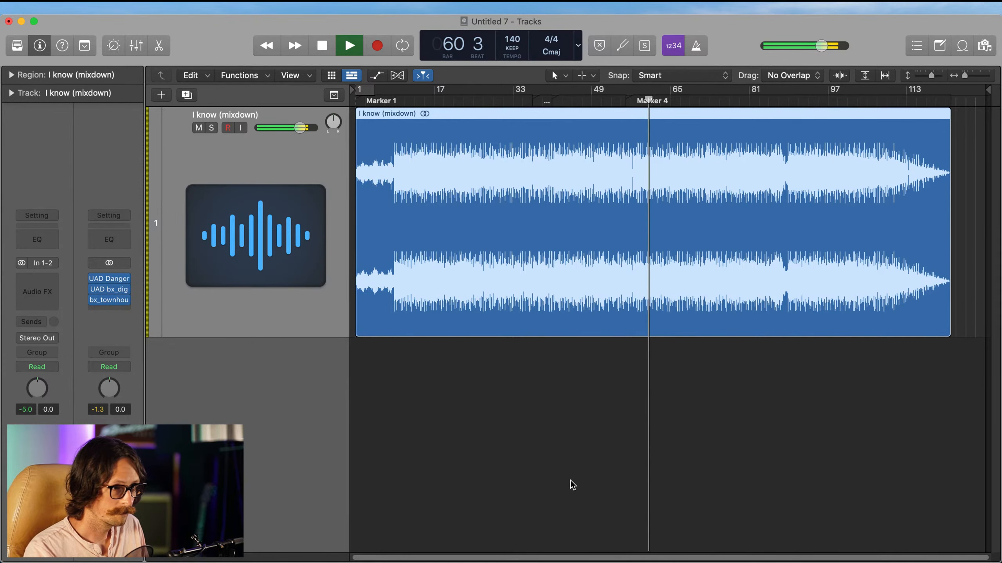
Step: Open the BAX EQ Master on the Stereo Out channel, readjust its linked low-cut frequency, and close the window
{"action": "left_click", "coordinate": [116, 277]}
{"action": "left_click_drag", "start_coordinate": [154, 334], "coordinate": [153, 332]}
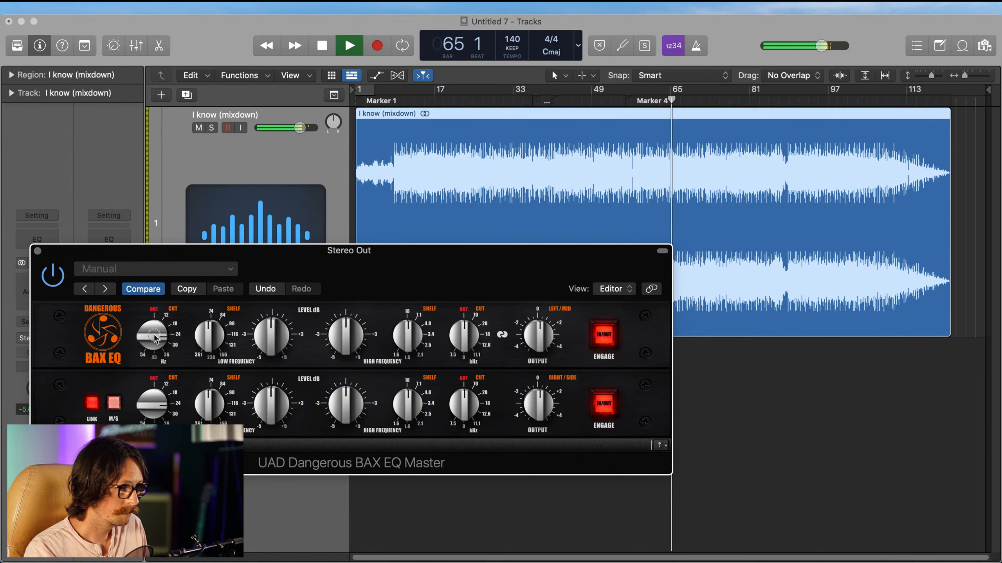
{"action": "left_click_drag", "start_coordinate": [155, 338], "coordinate": [152, 346]}
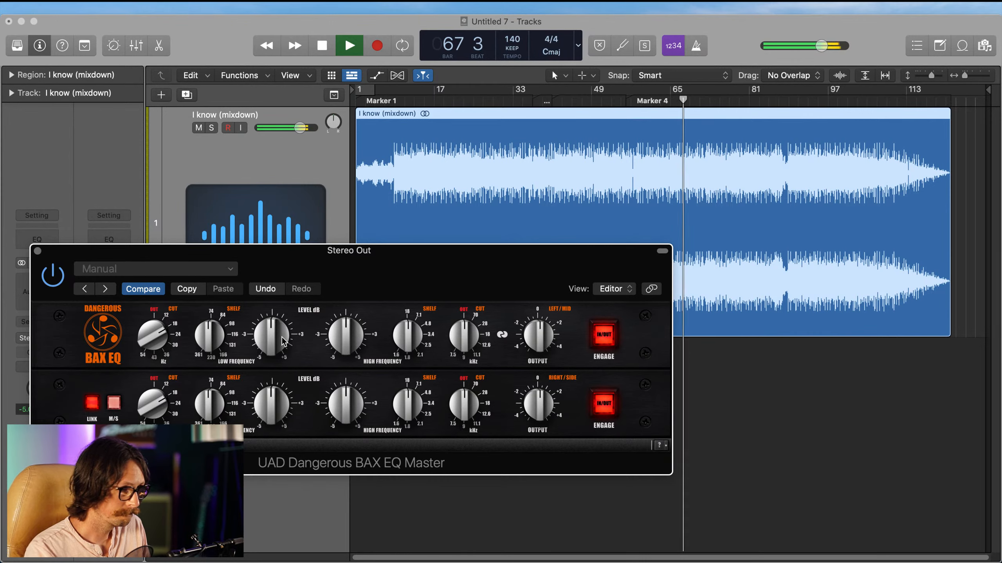
{"action": "left_click", "coordinate": [38, 251]}
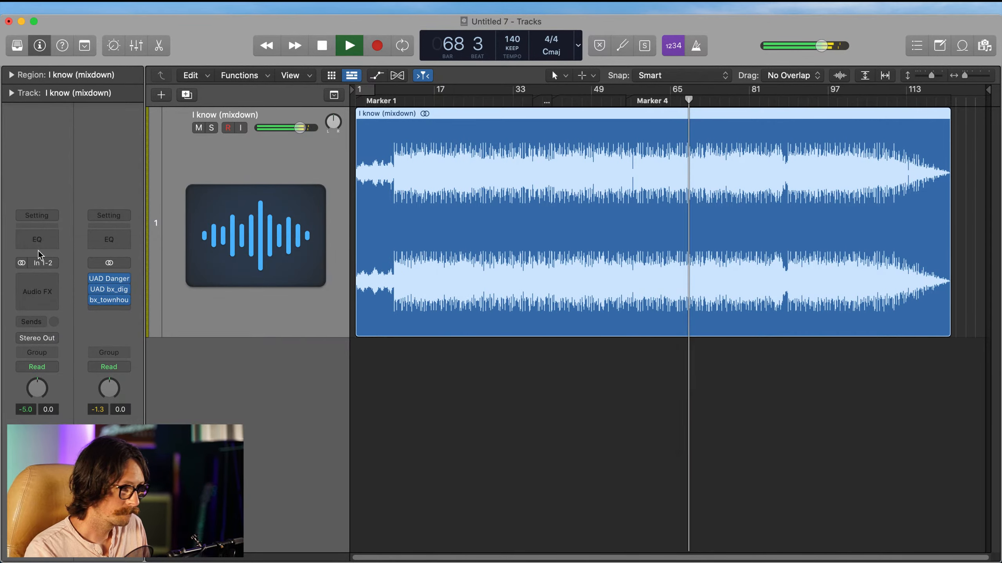
Step: In bx_digital V3, set the mono section's LF shelf to 70 Hz, -1.0 dB, and readjust the mono high-pass filter
{"action": "left_click", "coordinate": [109, 289]}
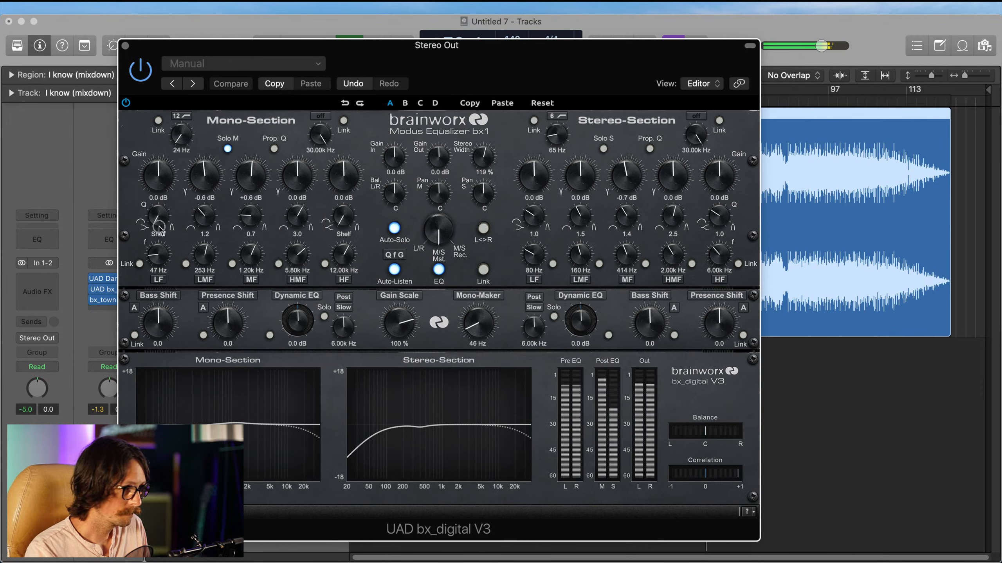
{"action": "left_click_drag", "start_coordinate": [157, 255], "coordinate": [159, 241]}
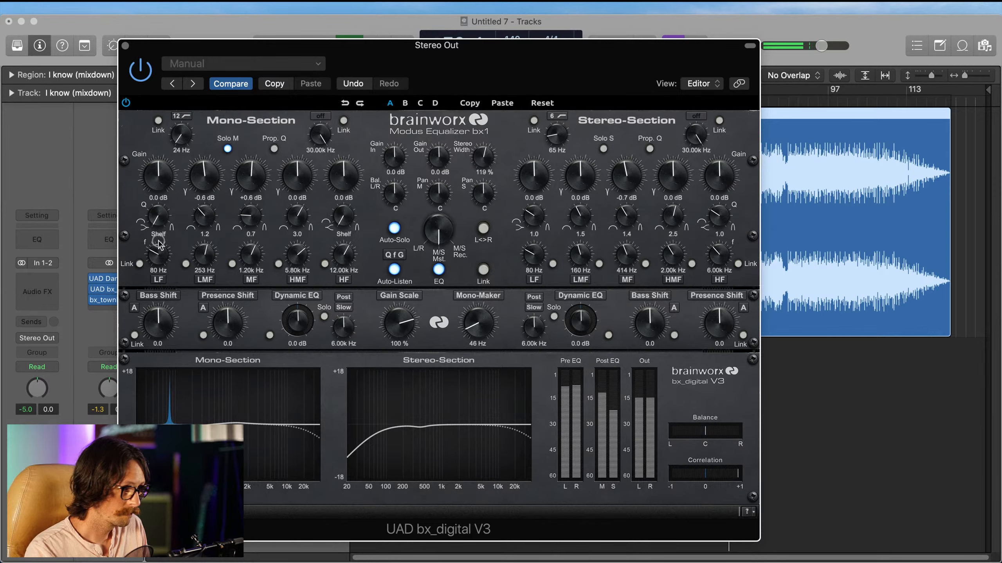
{"action": "left_click_drag", "start_coordinate": [159, 243], "coordinate": [158, 248]}
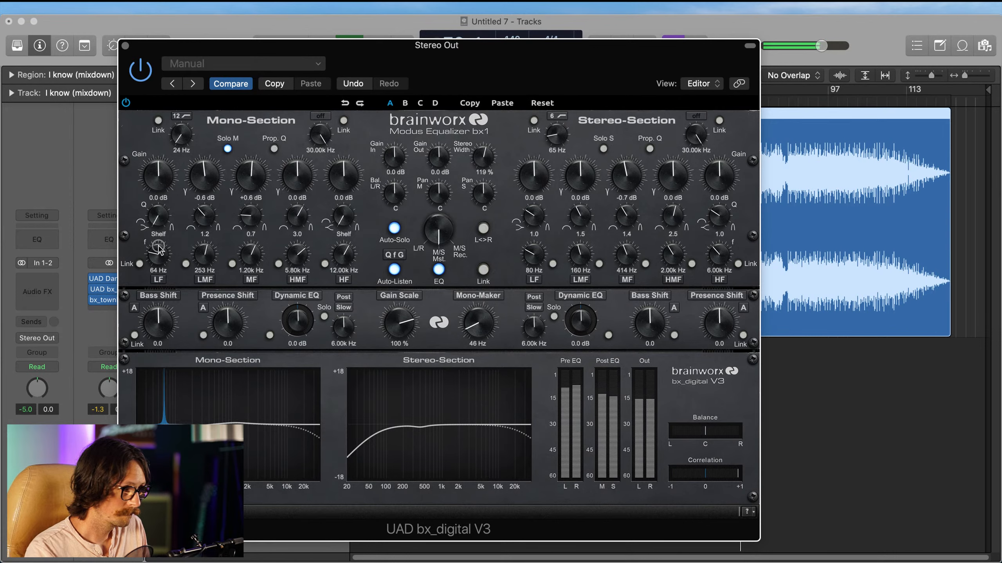
{"action": "left_click_drag", "start_coordinate": [158, 249], "coordinate": [159, 248]}
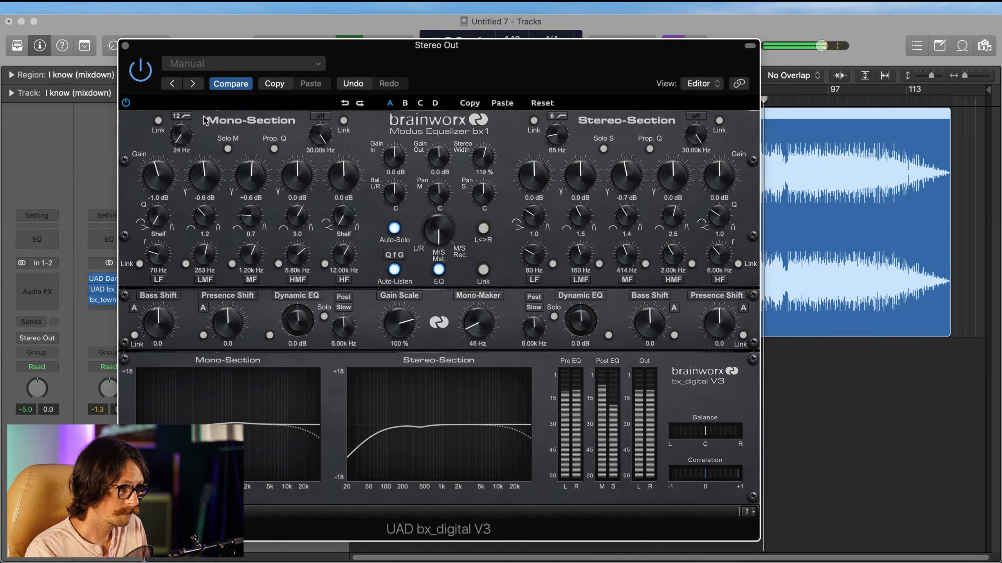
{"action": "left_click_drag", "start_coordinate": [185, 134], "coordinate": [185, 132]}
{"action": "left_click", "coordinate": [125, 46]}
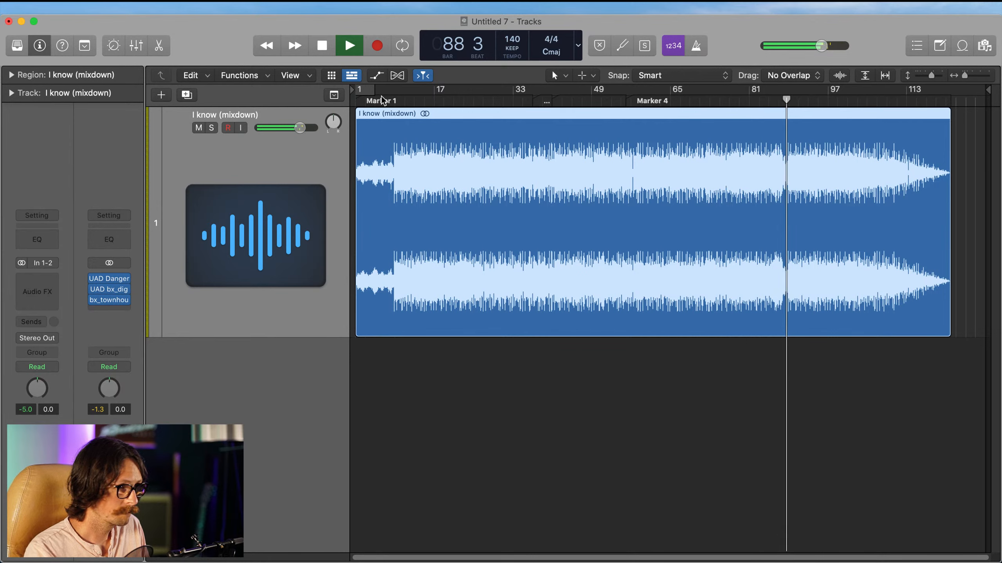
Step: Play from about bar 11, compare all three Stereo Out plug-ins bypassed and active together, and stop playback
{"action": "left_click", "coordinate": [408, 101]}
{"action": "mouse_move", "coordinate": [94, 281]}
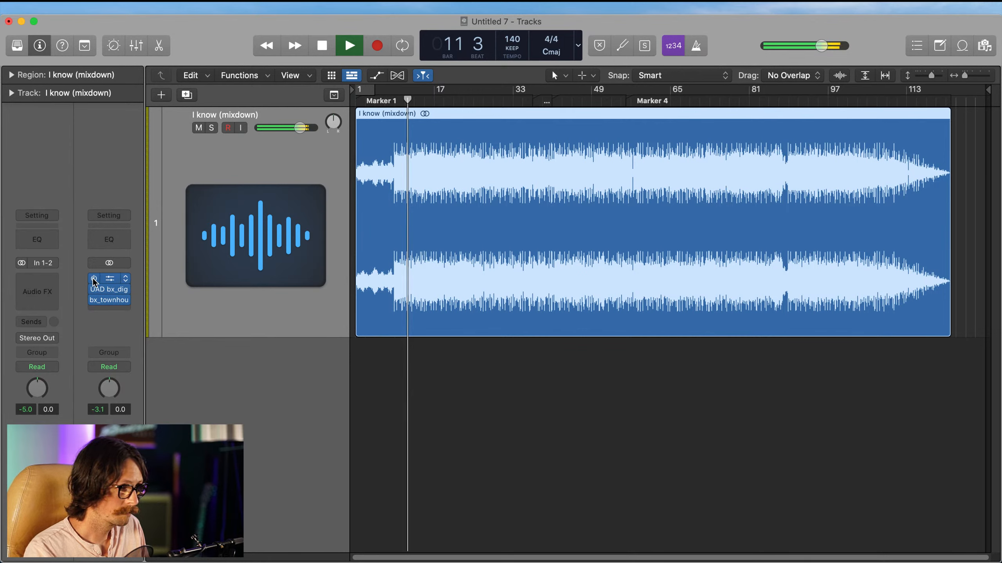
{"action": "left_click_drag", "start_coordinate": [93, 278], "coordinate": [91, 301]}
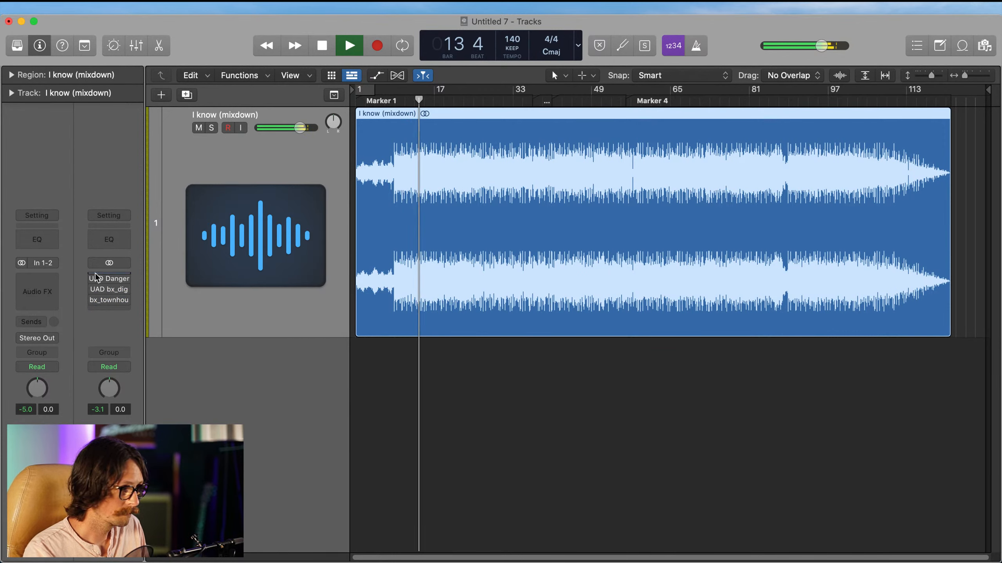
{"action": "left_click_drag", "start_coordinate": [94, 280], "coordinate": [94, 302]}
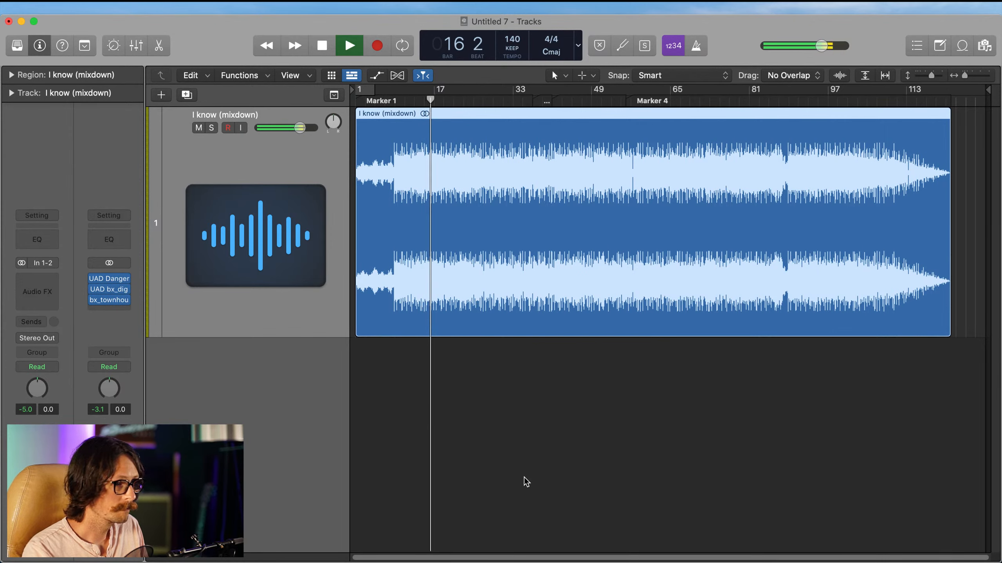
{"action": "key", "text": "space"}
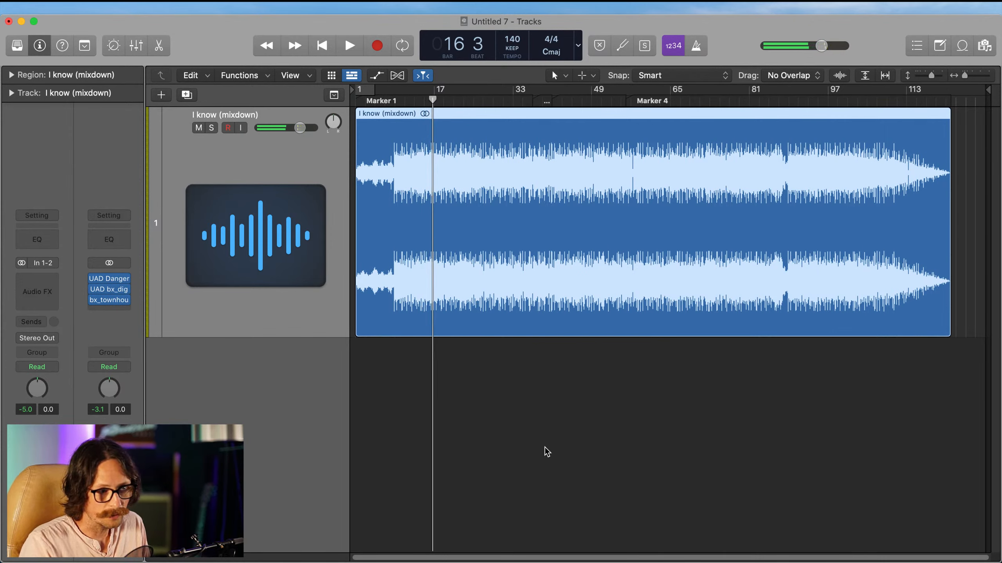
Step: Insert Universal Audio's UAD Vertigo VSM-3 after the bx_townhouse Buss Compressor on the Stereo Out channel
{"action": "left_click", "coordinate": [110, 311]}
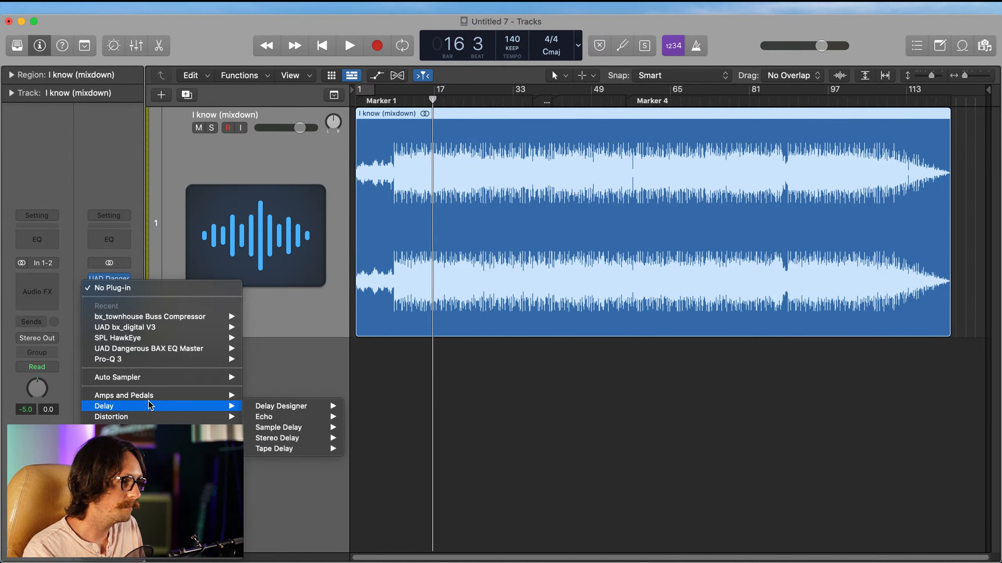
{"action": "mouse_move", "coordinate": [205, 558]}
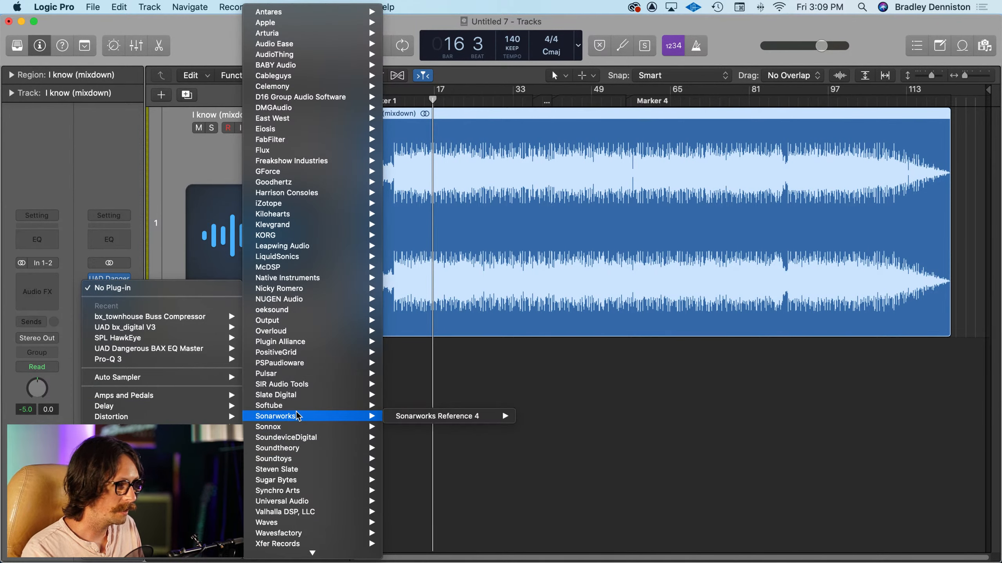
{"action": "mouse_move", "coordinate": [292, 499]}
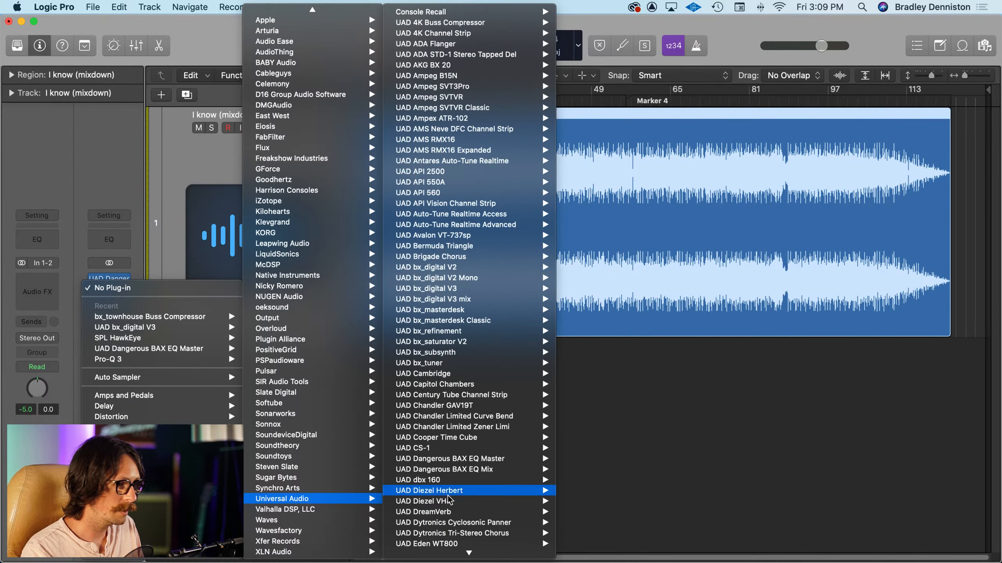
{"action": "scroll", "coordinate": [508, 477], "scroll_direction": "down", "scroll_amount": 2}
{"action": "scroll", "coordinate": [508, 477], "scroll_direction": "down", "scroll_amount": 8}
{"action": "mouse_move", "coordinate": [499, 459]}
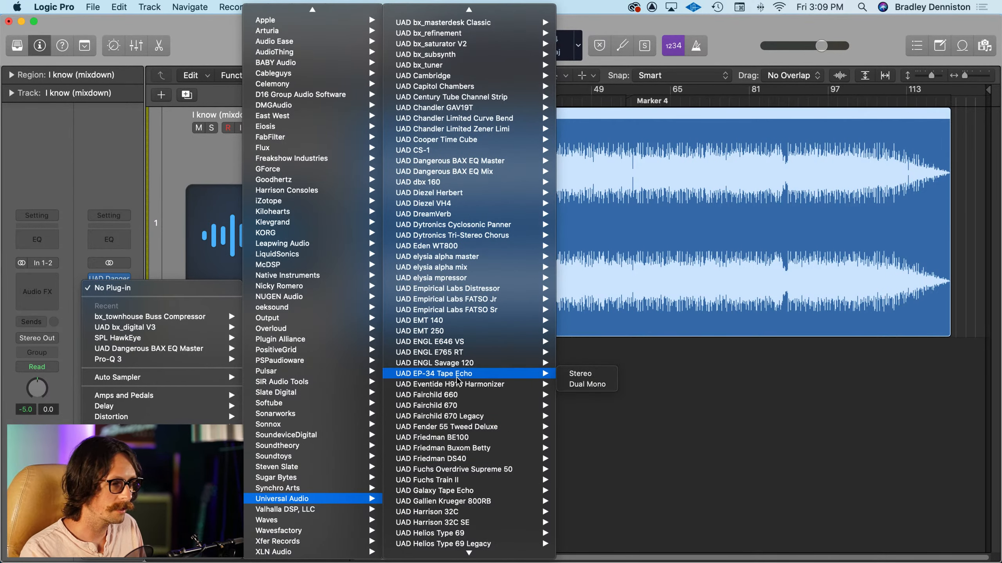
{"action": "scroll", "coordinate": [456, 384], "scroll_direction": "down", "scroll_amount": 2}
{"action": "scroll", "coordinate": [453, 394], "scroll_direction": "down", "scroll_amount": 8}
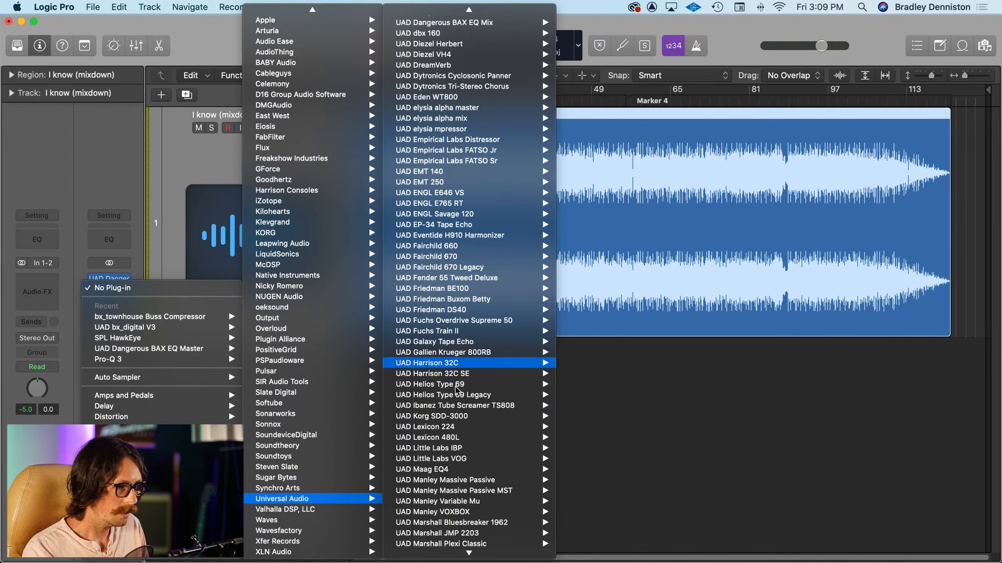
{"action": "scroll", "coordinate": [445, 415], "scroll_direction": "down", "scroll_amount": 20}
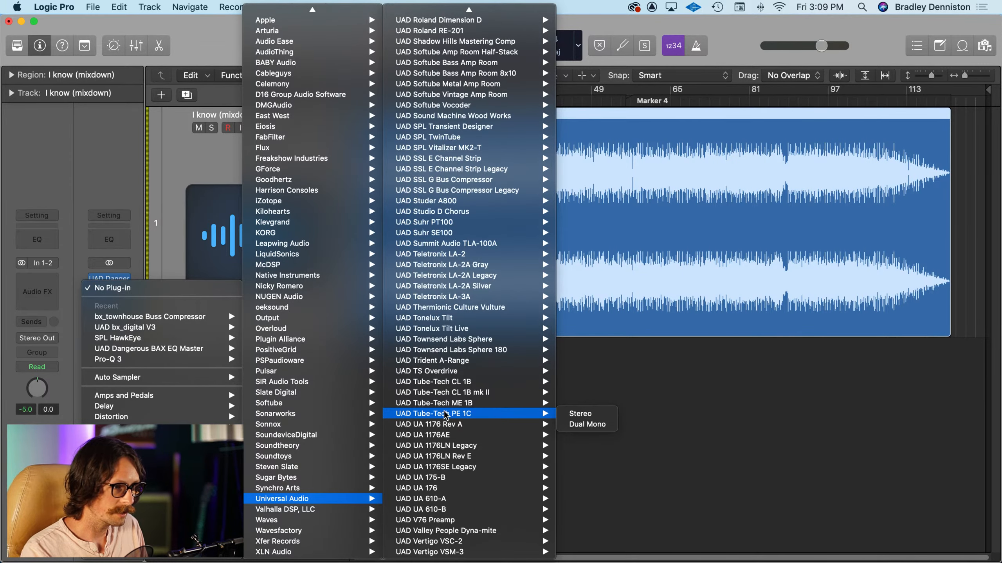
{"action": "left_click", "coordinate": [445, 552]}
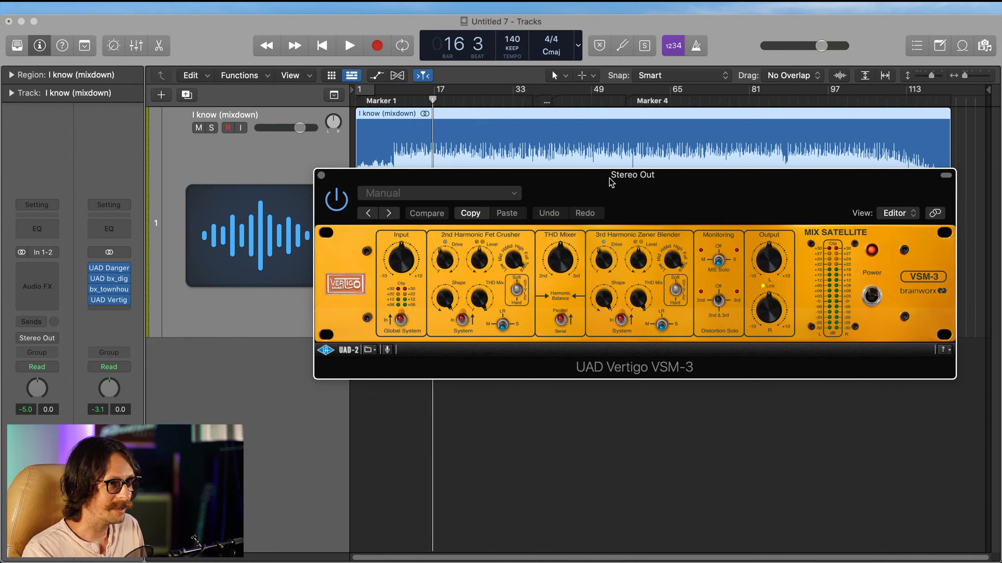
Step: Load the MS Master preset in the Vertigo VSM-3
{"action": "left_click_drag", "start_coordinate": [611, 182], "coordinate": [405, 212]}
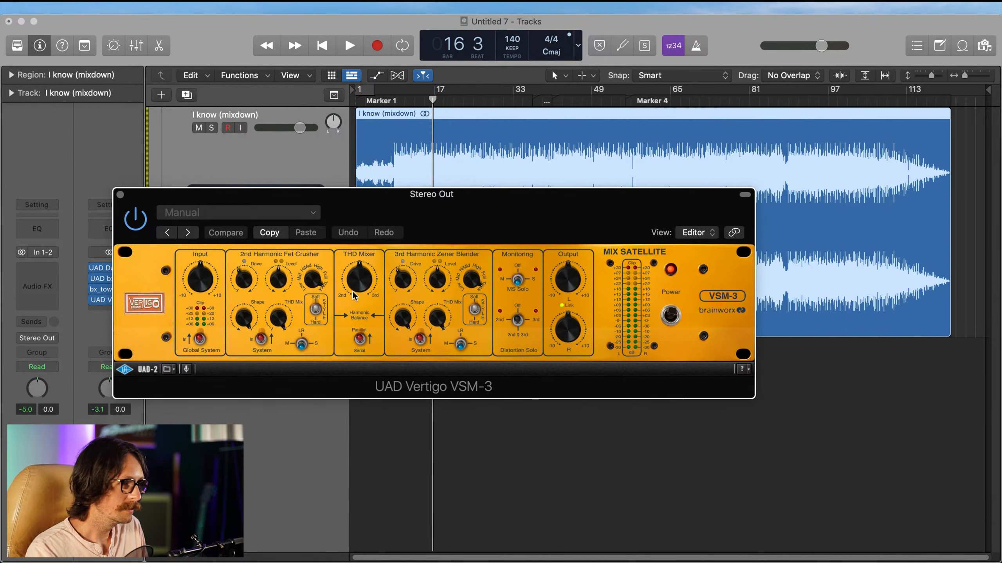
{"action": "left_click", "coordinate": [241, 221]}
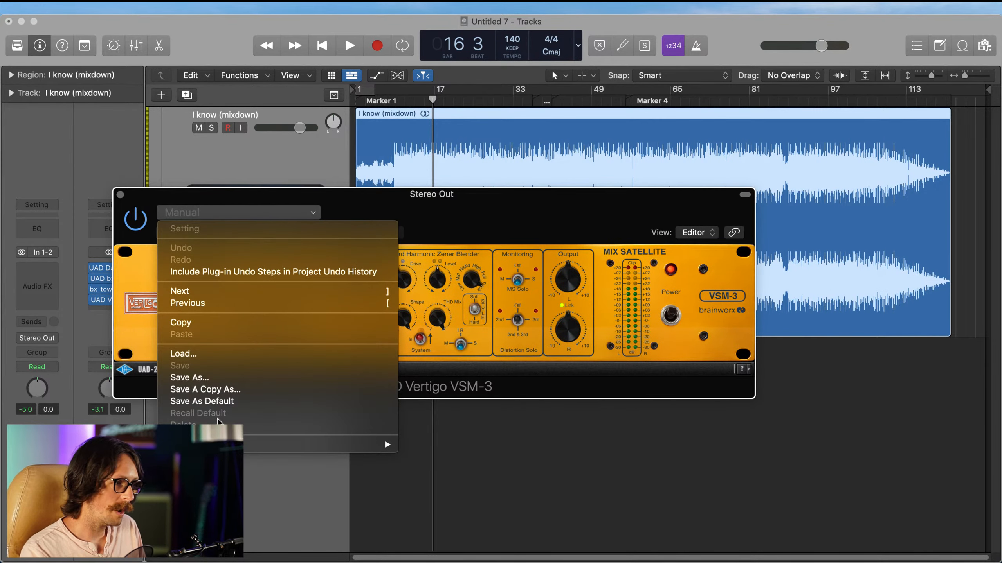
{"action": "mouse_move", "coordinate": [379, 445]}
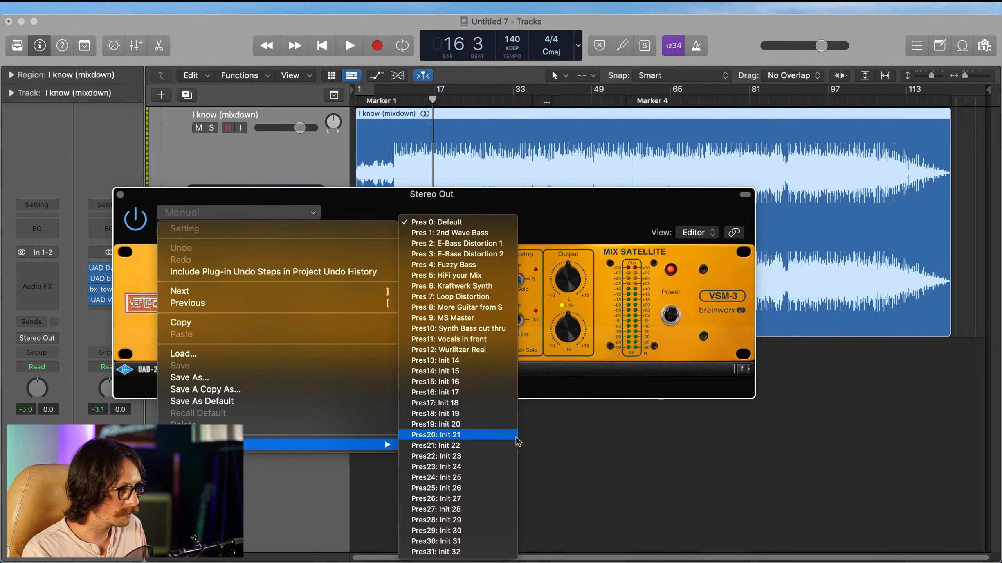
{"action": "left_click", "coordinate": [464, 319]}
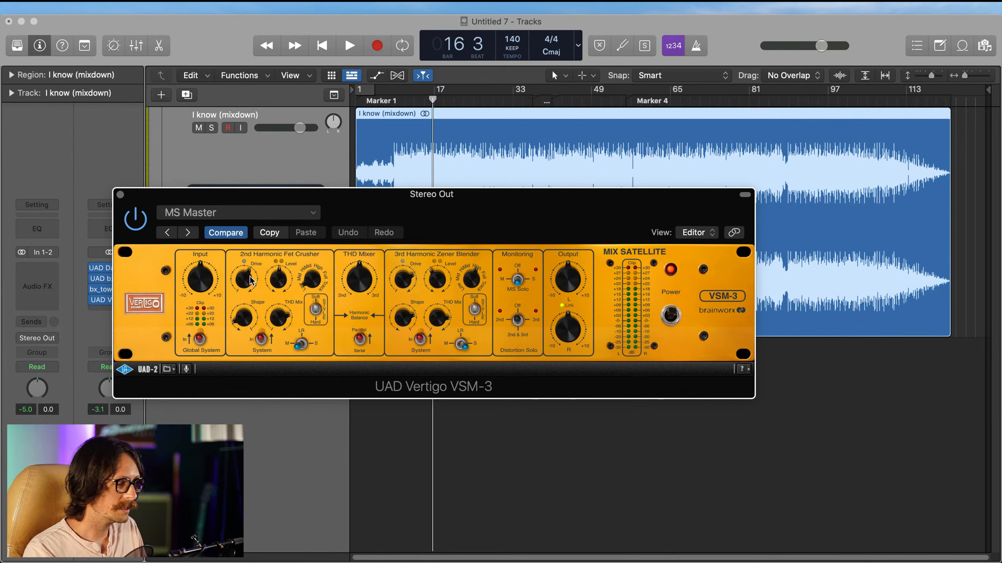
Step: Slightly lower the VSM-3's 2nd-harmonic drive and try its level and THD mix and the 3rd-harmonic filter and shape
{"action": "left_click_drag", "start_coordinate": [249, 281], "coordinate": [243, 294]}
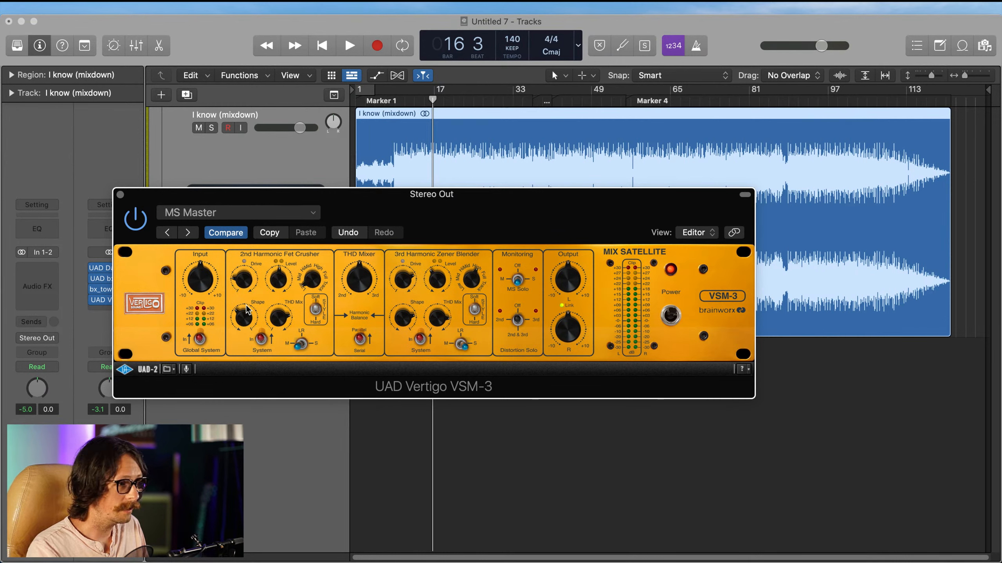
{"action": "mouse_move", "coordinate": [275, 320]}
{"action": "left_mouse_down"}
{"action": "mouse_move", "coordinate": [274, 340]}
{"action": "mouse_move", "coordinate": [281, 326]}
{"action": "left_mouse_up"}
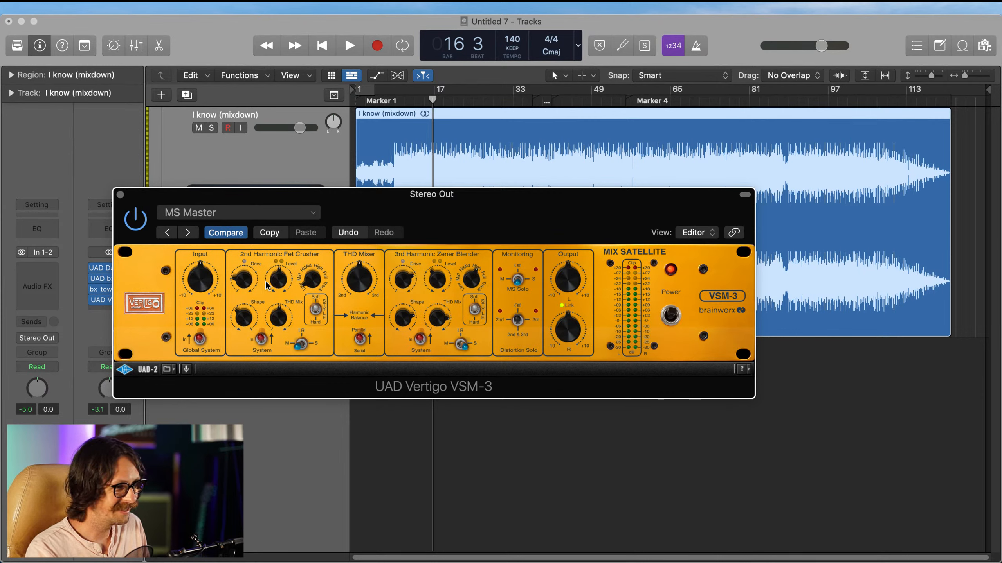
{"action": "left_click_drag", "start_coordinate": [275, 283], "coordinate": [278, 282]}
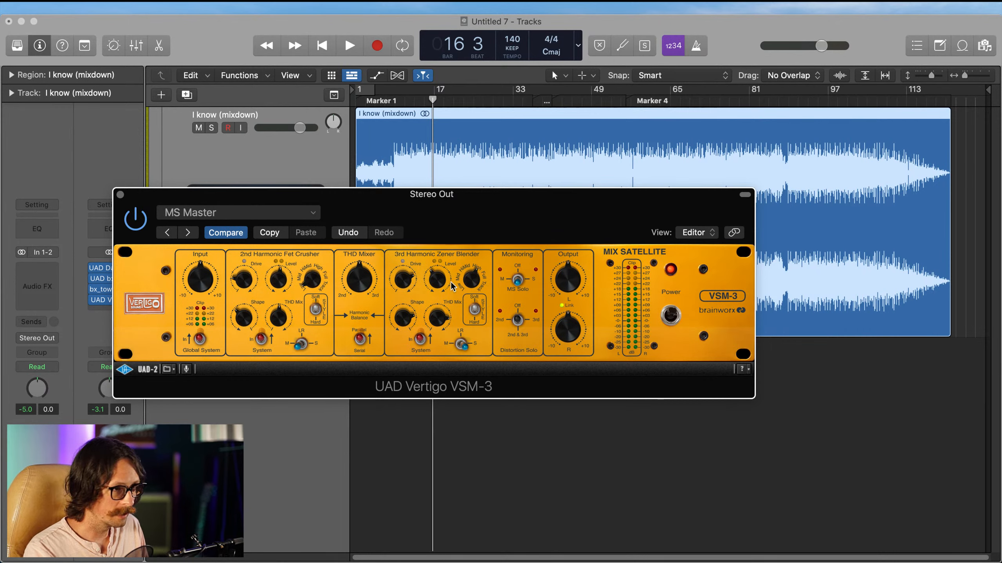
{"action": "left_click_drag", "start_coordinate": [470, 275], "coordinate": [441, 273]}
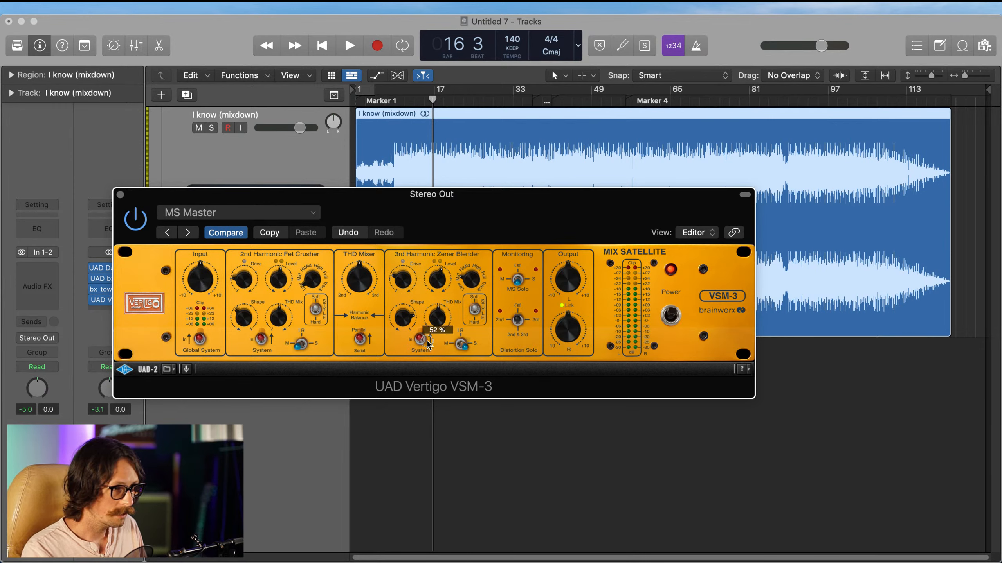
{"action": "left_click_drag", "start_coordinate": [407, 315], "coordinate": [430, 278]}
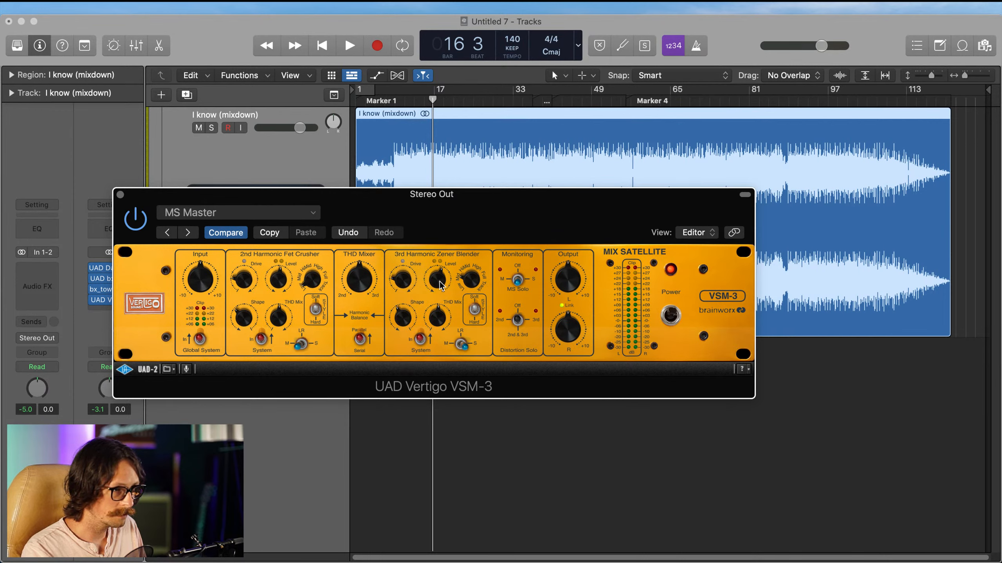
Step: Play from bar 16 and fine-tune the level and shape of the VSM-3's 2nd- and 3rd-harmonic sections by ear
{"action": "left_click", "coordinate": [528, 476]}
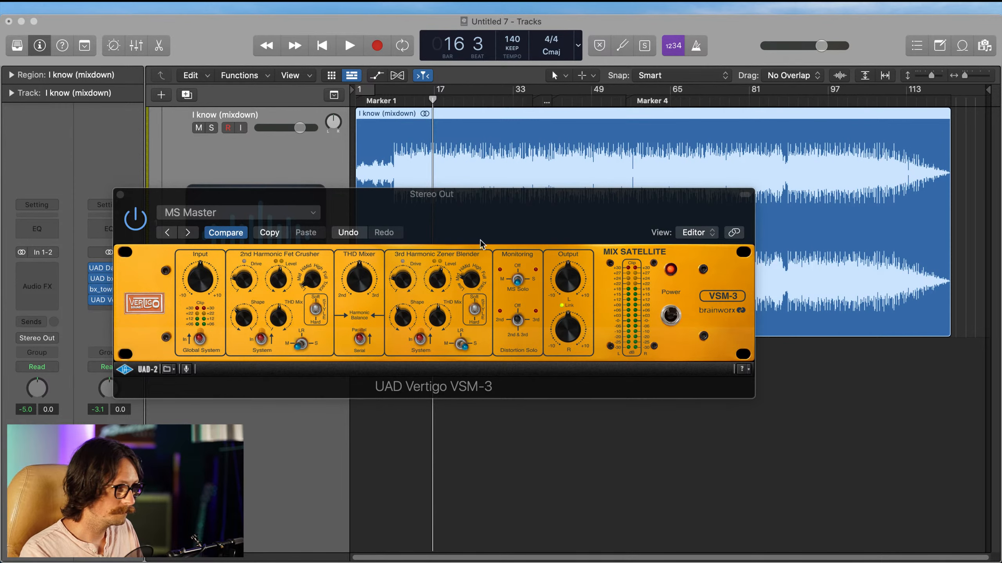
{"action": "key", "text": "space"}
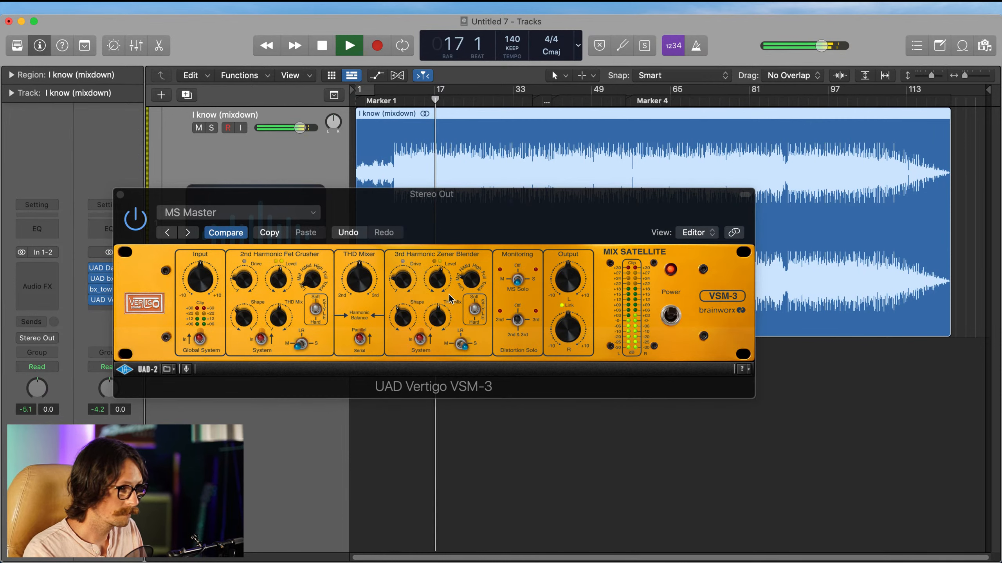
{"action": "left_click", "coordinate": [244, 278]}
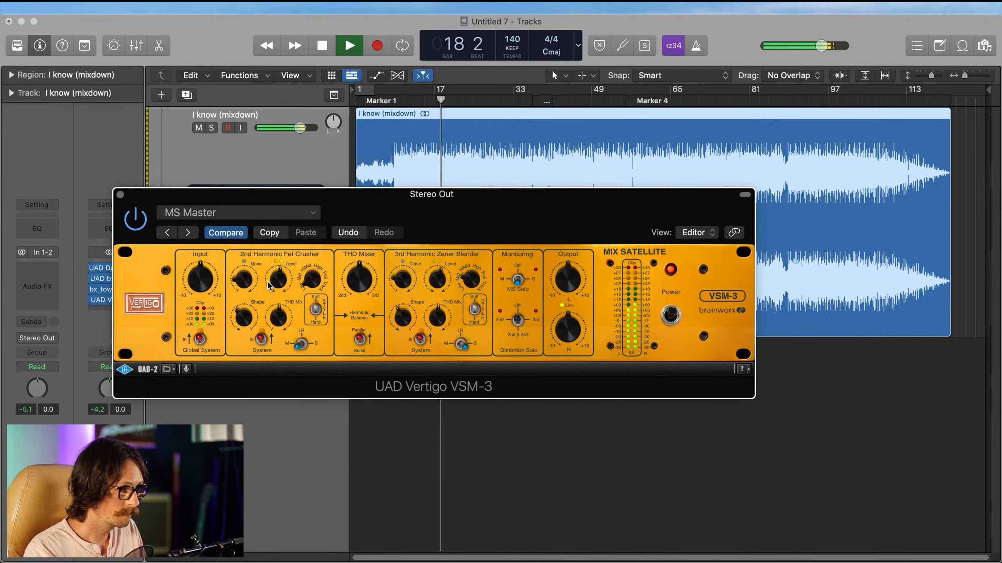
{"action": "mouse_move", "coordinate": [277, 284]}
{"action": "left_mouse_down"}
{"action": "mouse_move", "coordinate": [280, 261]}
{"action": "mouse_move", "coordinate": [279, 278]}
{"action": "left_mouse_up"}
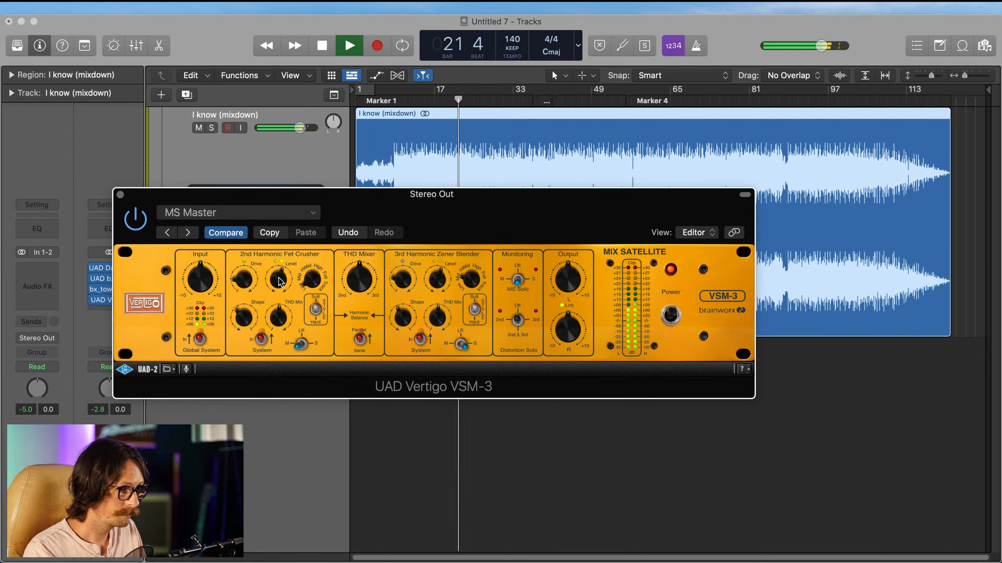
{"action": "left_click_drag", "start_coordinate": [246, 315], "coordinate": [246, 315]}
{"action": "mouse_move", "coordinate": [437, 277]}
{"action": "left_mouse_down"}
{"action": "mouse_move", "coordinate": [439, 253]}
{"action": "mouse_move", "coordinate": [434, 270]}
{"action": "left_mouse_up"}
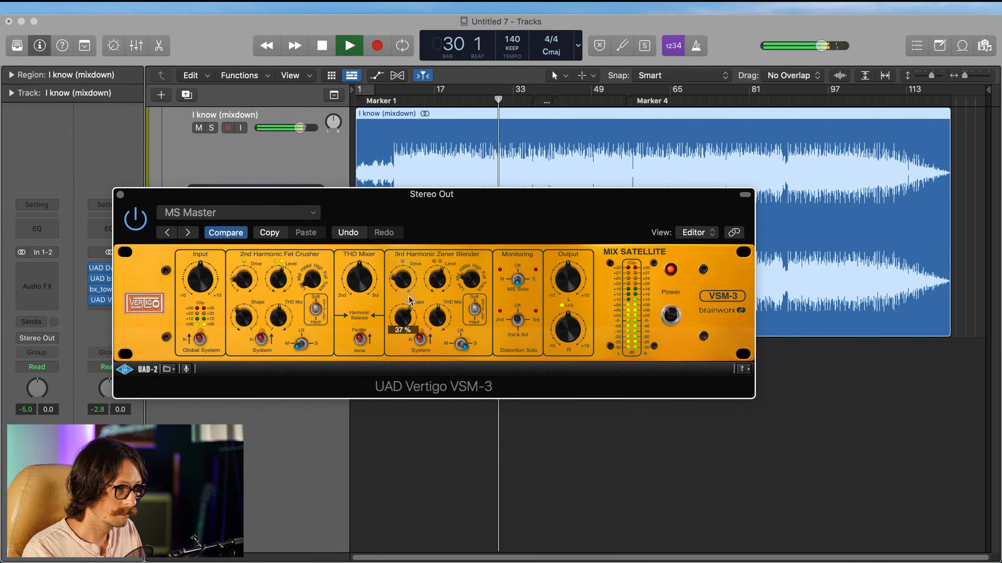
{"action": "mouse_move", "coordinate": [405, 319]}
{"action": "left_mouse_down"}
{"action": "mouse_move", "coordinate": [411, 294]}
{"action": "mouse_move", "coordinate": [406, 317]}
{"action": "left_mouse_up"}
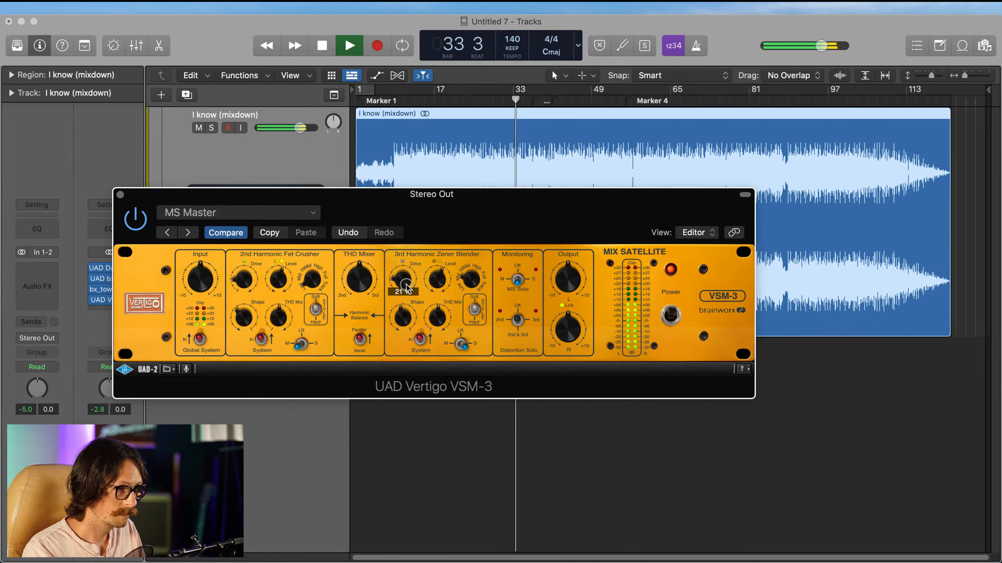
Step: Compare the mix with the VSM-3 bypassed and active, close its window, and stop playback
{"action": "left_click", "coordinate": [136, 219]}
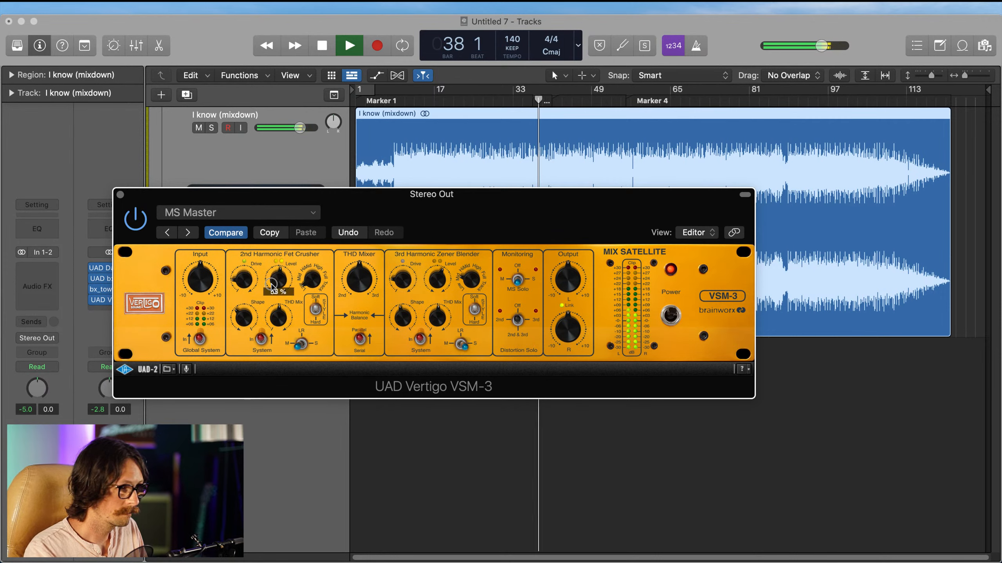
{"action": "left_click", "coordinate": [137, 222]}
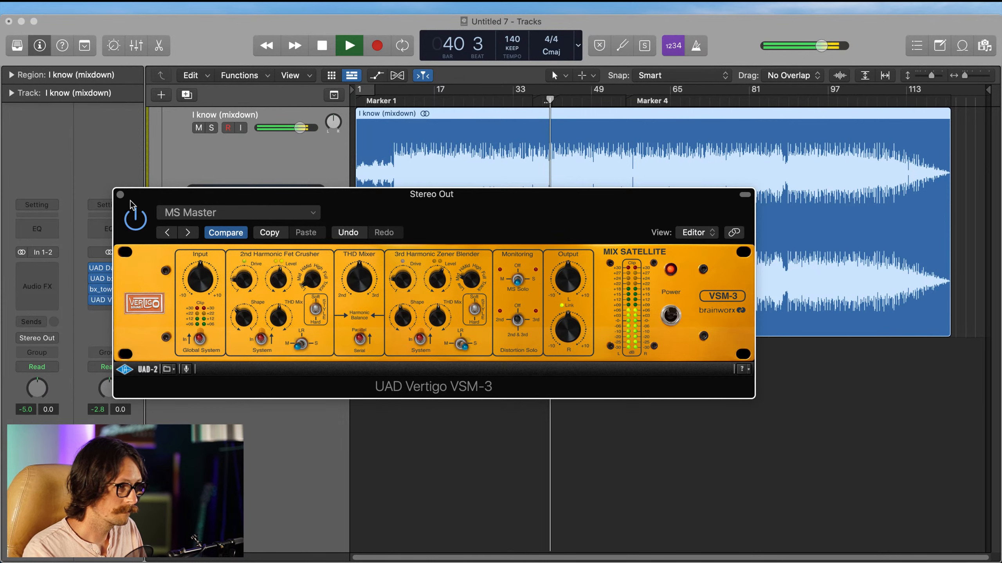
{"action": "left_click", "coordinate": [137, 220]}
{"action": "left_click", "coordinate": [120, 194]}
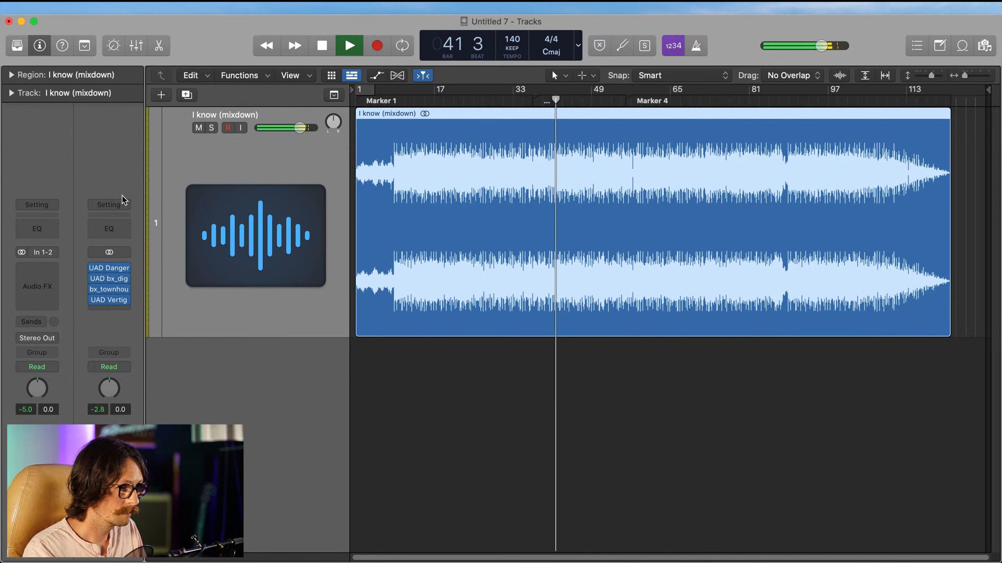
{"action": "key", "text": "space"}
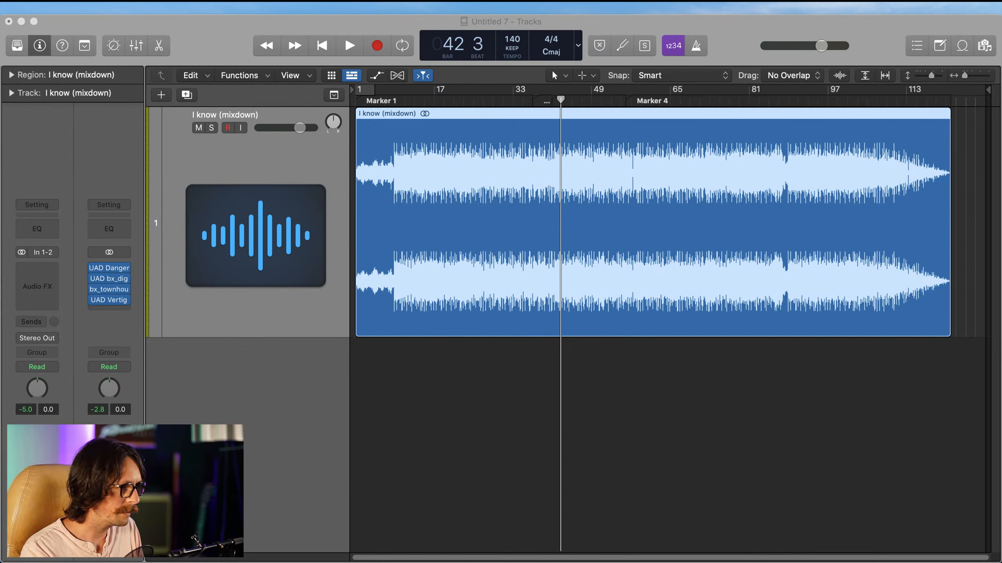
Step: Insert Soundtheory's Gullfoss after the Vertigo VSM-3 on the Stereo Out channel
{"action": "left_click", "coordinate": [182, 277]}
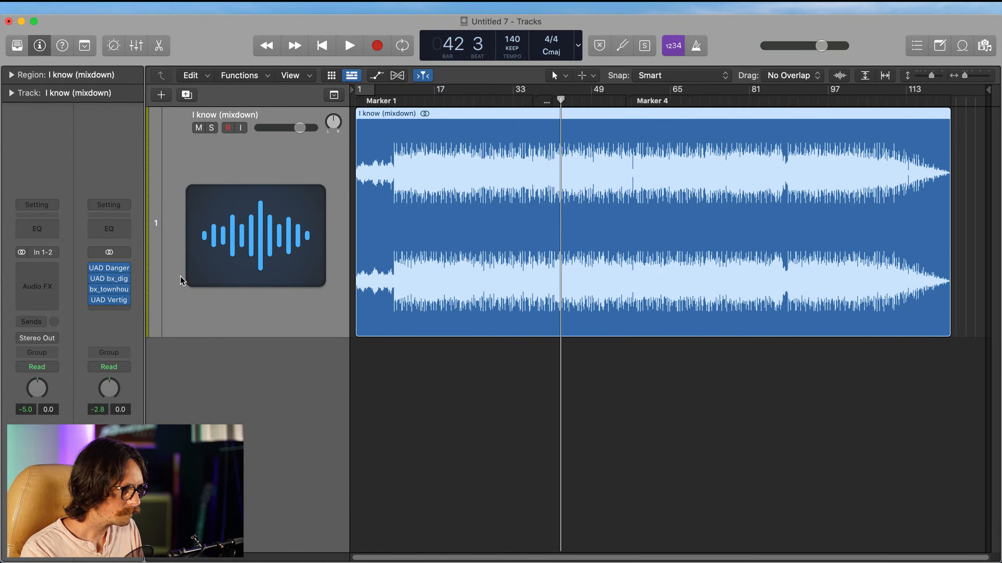
{"action": "left_click", "coordinate": [115, 309]}
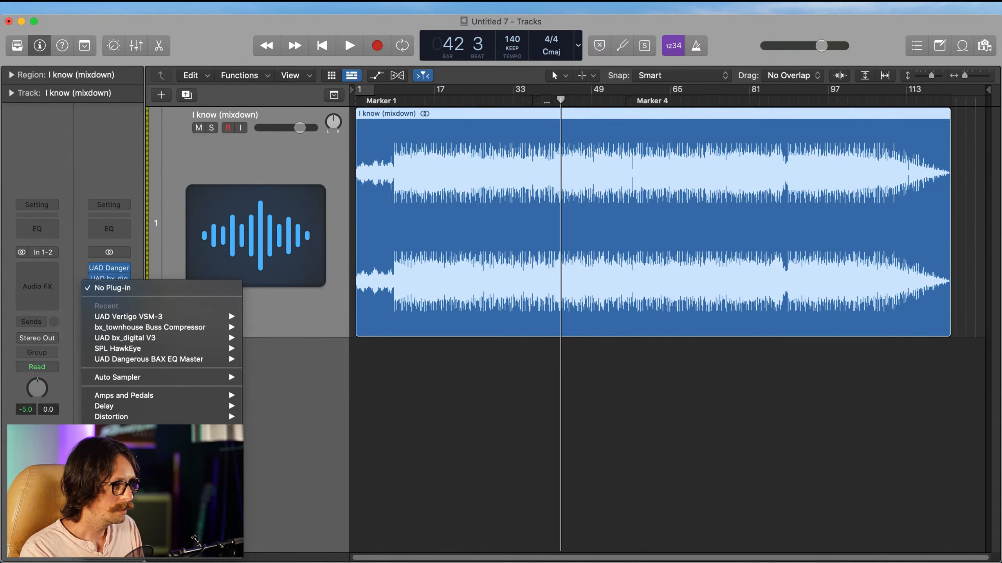
{"action": "mouse_move", "coordinate": [158, 552]}
{"action": "scroll", "coordinate": [298, 457], "scroll_direction": "down", "scroll_amount": 1}
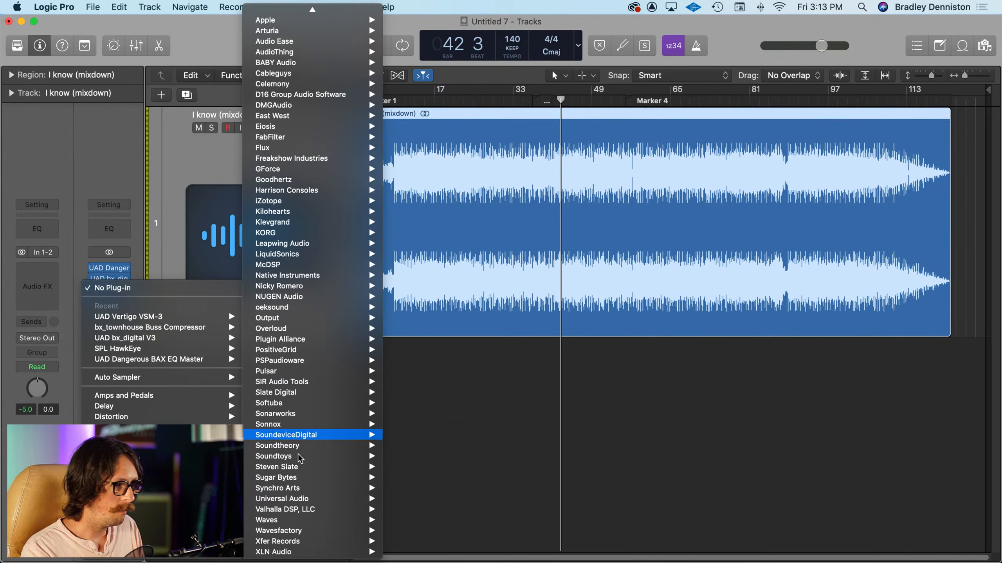
{"action": "mouse_move", "coordinate": [301, 446]}
{"action": "left_click", "coordinate": [387, 446]}
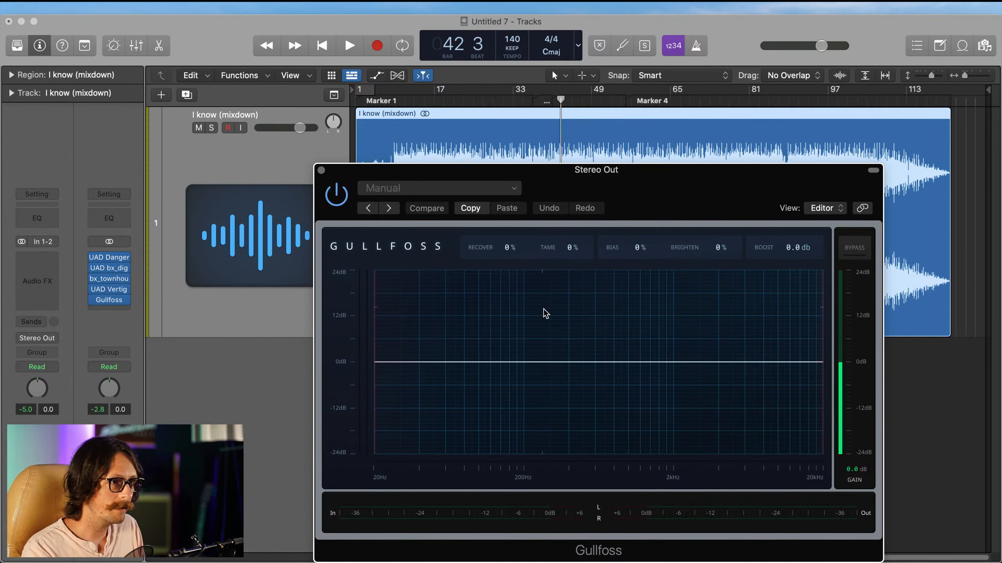
{"action": "left_click_drag", "start_coordinate": [654, 209], "coordinate": [487, 134]}
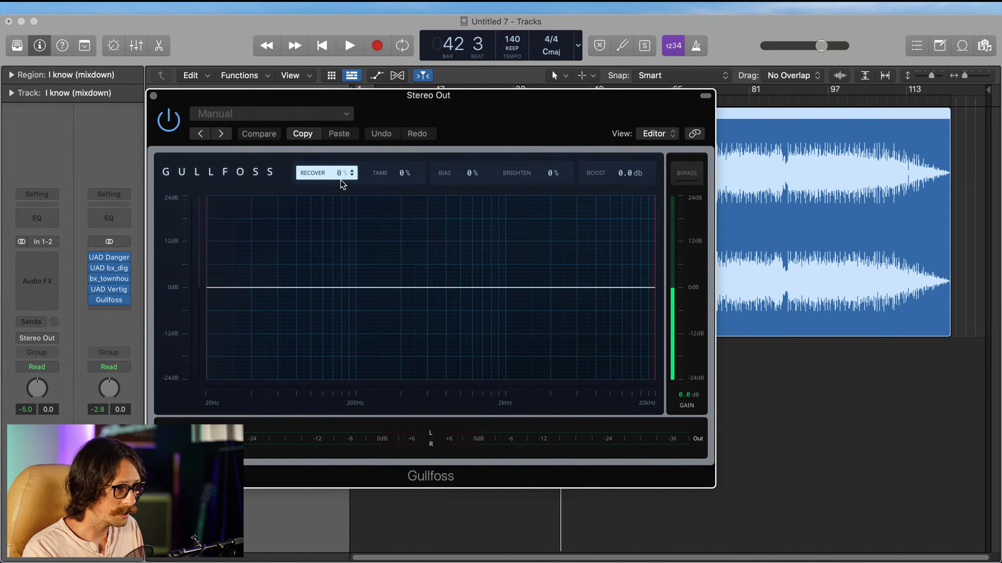
Step: Place the playhead at bar 14 and define a cycle range from about bar 12 to bar 49
{"action": "left_click_drag", "start_coordinate": [475, 101], "coordinate": [476, 185]}
{"action": "left_click", "coordinate": [420, 101]}
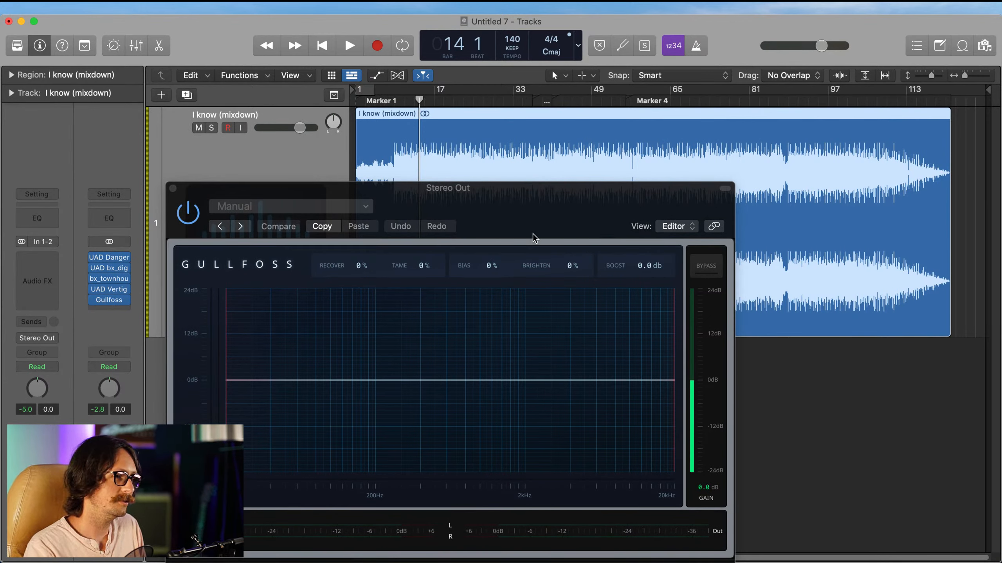
{"action": "left_click_drag", "start_coordinate": [533, 232], "coordinate": [549, 149]}
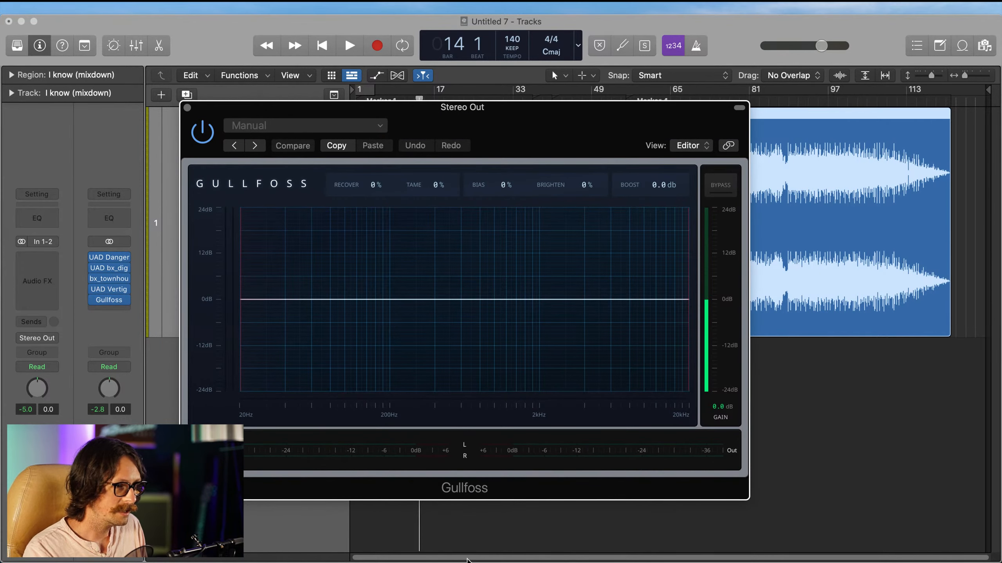
{"action": "left_click", "coordinate": [431, 507]}
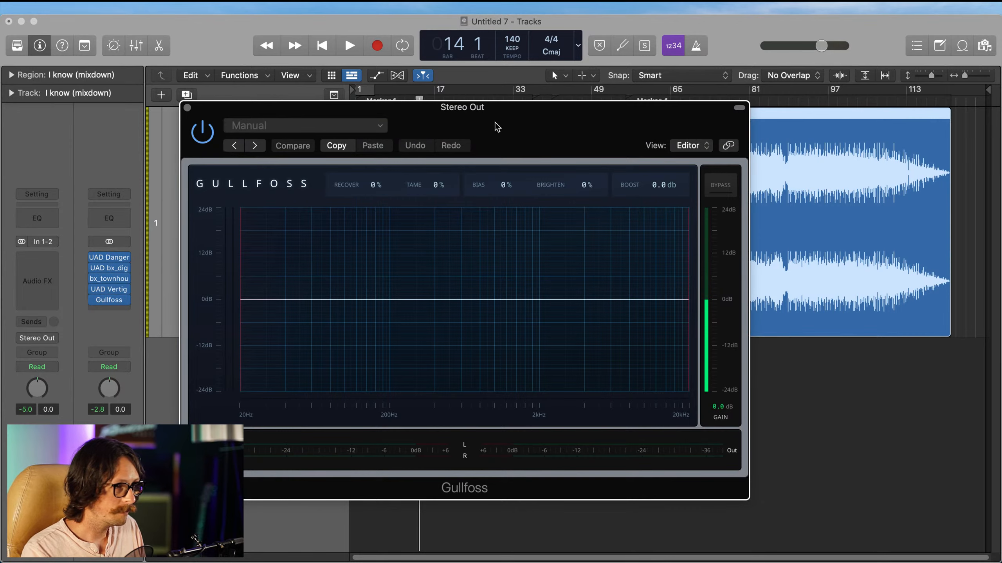
{"action": "left_click_drag", "start_coordinate": [495, 123], "coordinate": [410, 84]}
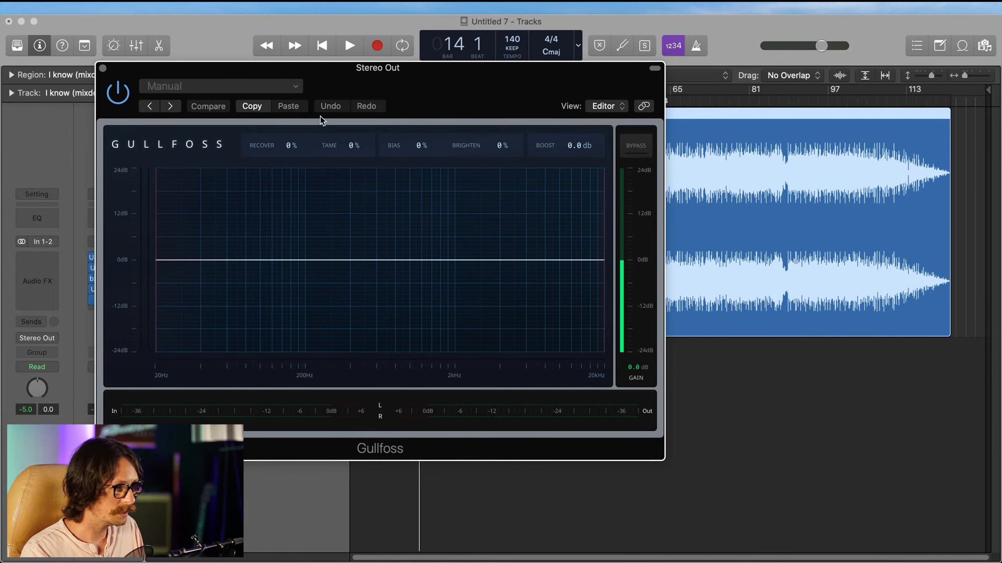
{"action": "left_click_drag", "start_coordinate": [405, 73], "coordinate": [506, 270]}
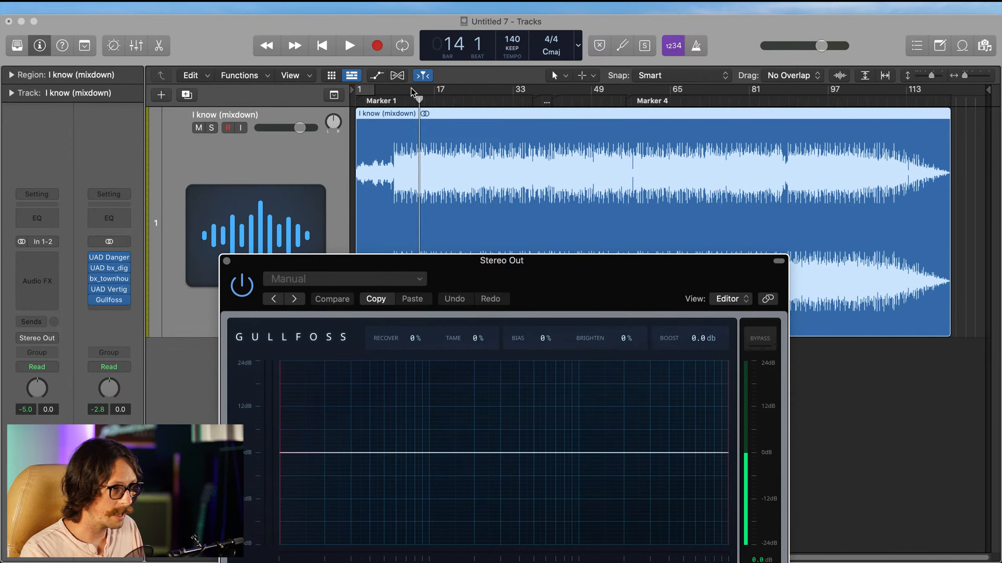
{"action": "left_click_drag", "start_coordinate": [411, 88], "coordinate": [591, 97]}
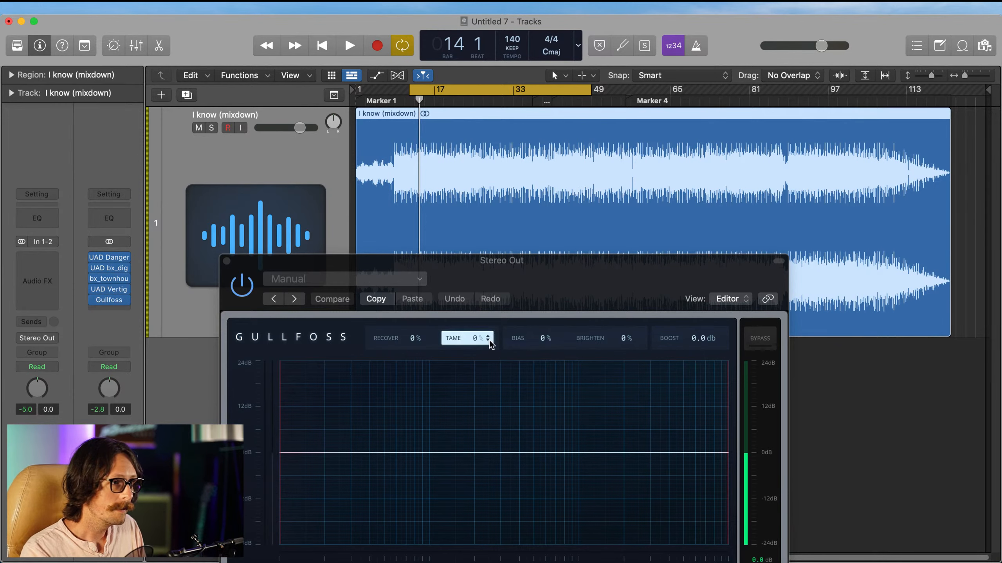
Step: In Gullfoss, raise the lower frequency limit to exclude the lowest bass and slightly reduce the upper limit from 20 kHz
{"action": "left_click_drag", "start_coordinate": [579, 285], "coordinate": [591, 217]}
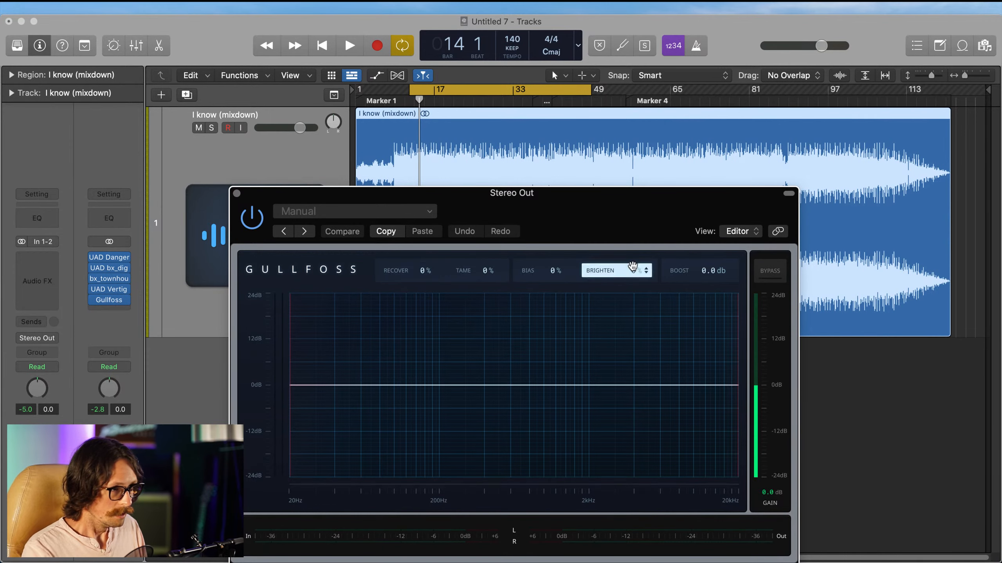
{"action": "left_click_drag", "start_coordinate": [580, 226], "coordinate": [442, 163]}
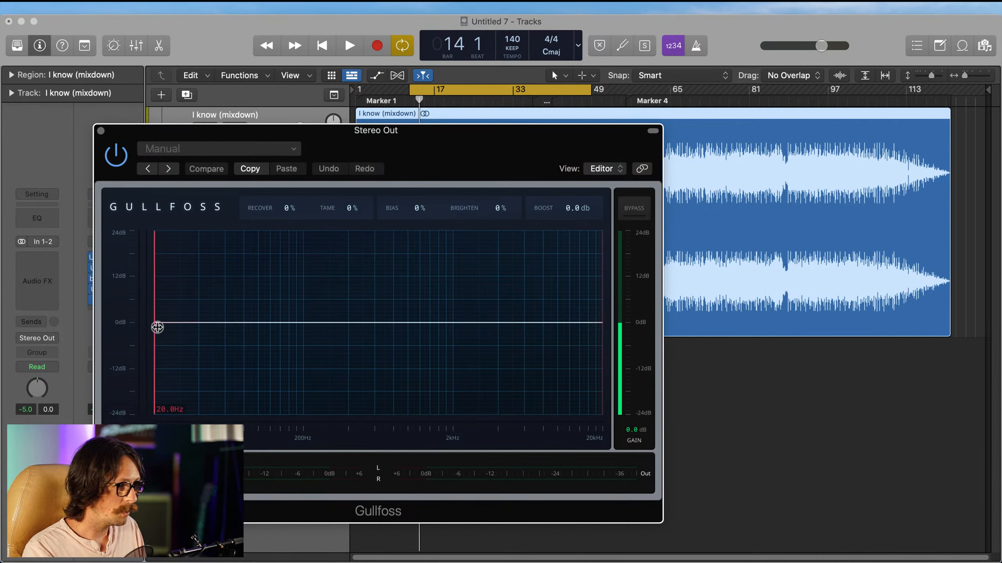
{"action": "left_click_drag", "start_coordinate": [156, 323], "coordinate": [212, 324]}
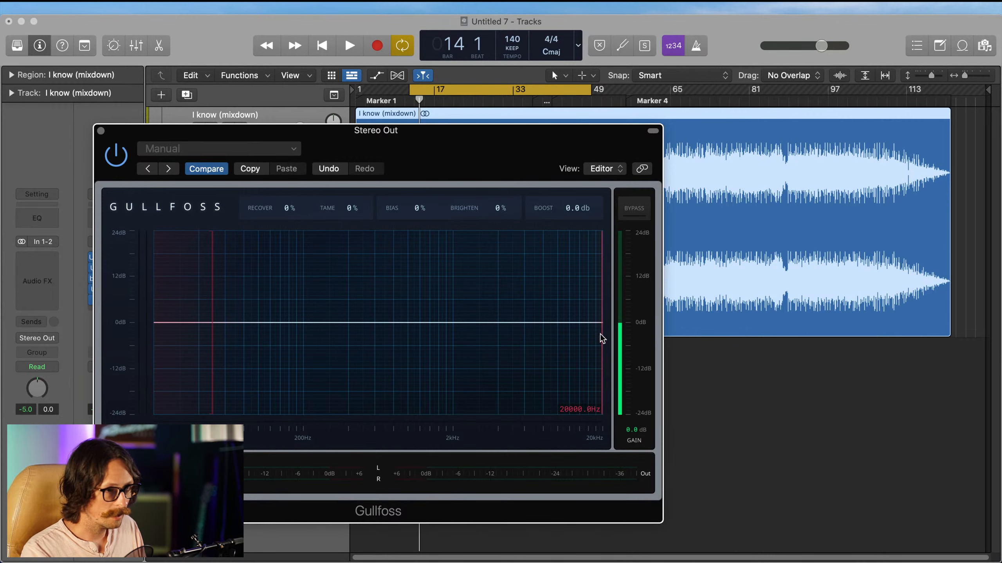
{"action": "left_click_drag", "start_coordinate": [601, 334], "coordinate": [594, 340]}
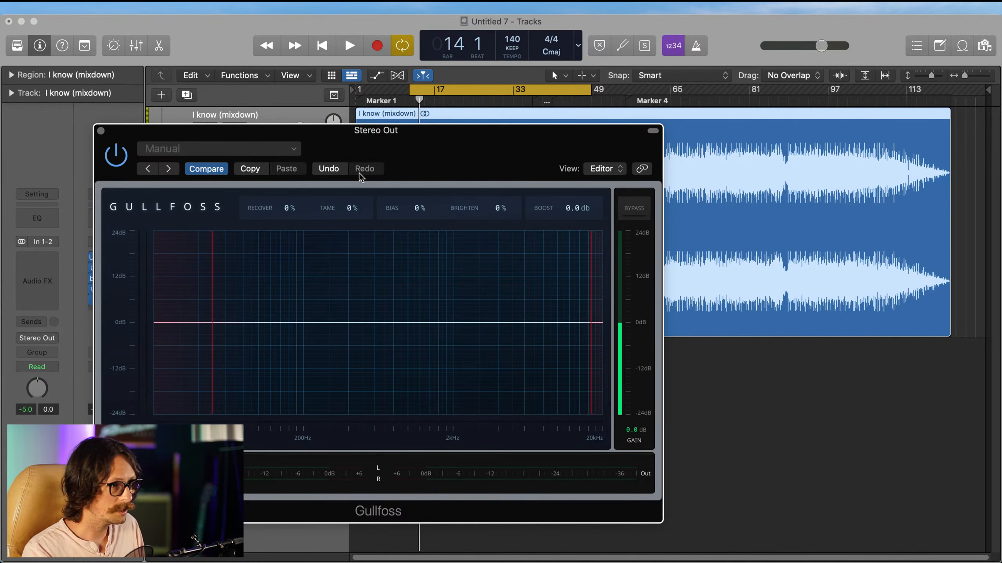
{"action": "left_click_drag", "start_coordinate": [419, 157], "coordinate": [487, 311]}
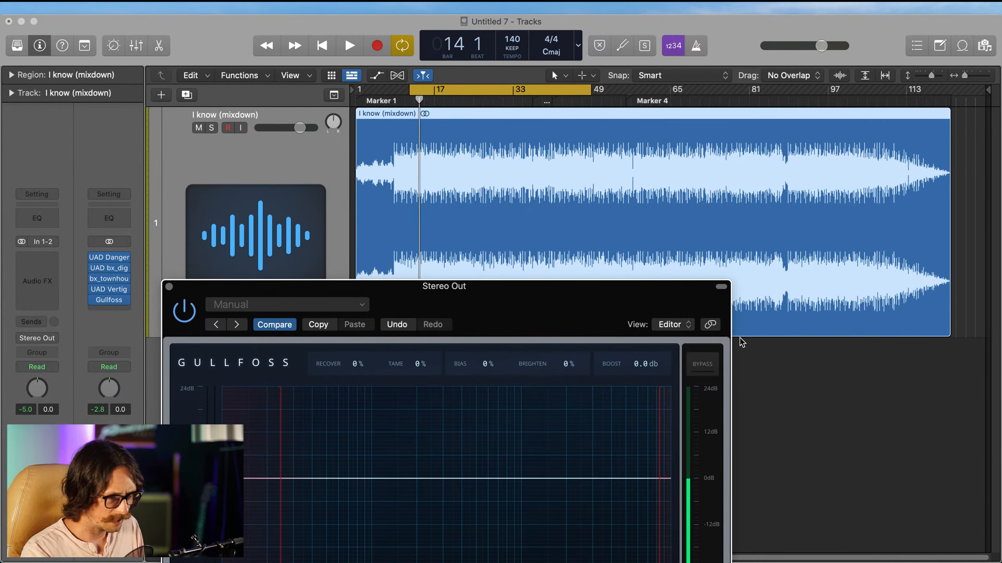
Step: Play the cycled section and set Gullfoss's Tame to 33% and Recover to 45%
{"action": "left_click", "coordinate": [745, 489]}
{"action": "key", "text": "space"}
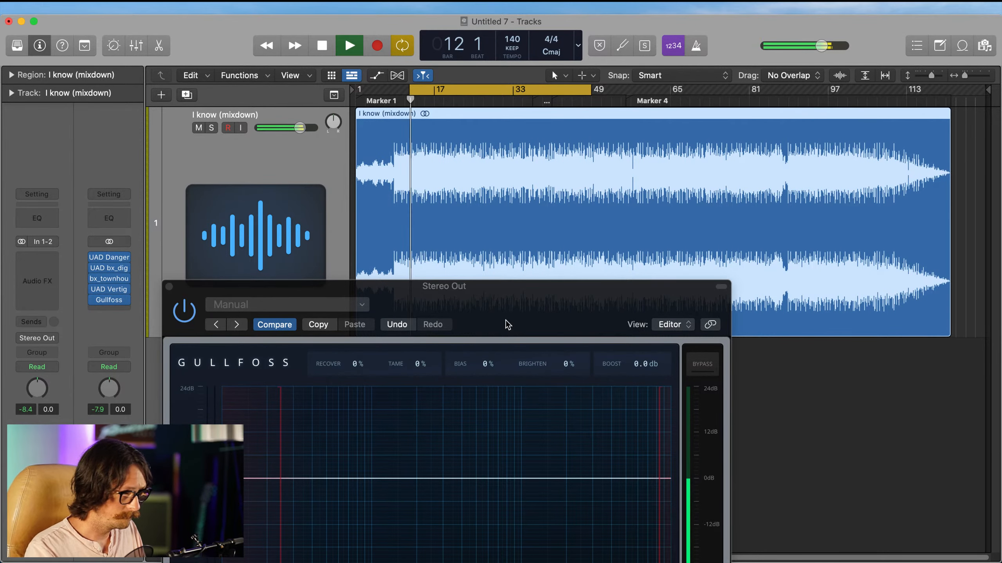
{"action": "left_click_drag", "start_coordinate": [505, 324], "coordinate": [432, 181]}
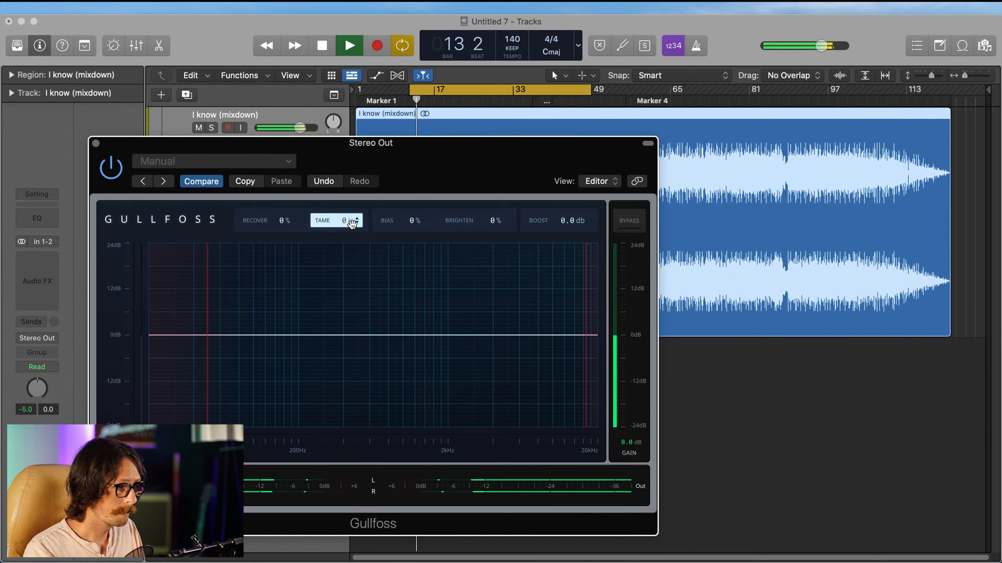
{"action": "left_click_drag", "start_coordinate": [353, 225], "coordinate": [352, 225]}
{"action": "left_click_drag", "start_coordinate": [287, 223], "coordinate": [287, 224]}
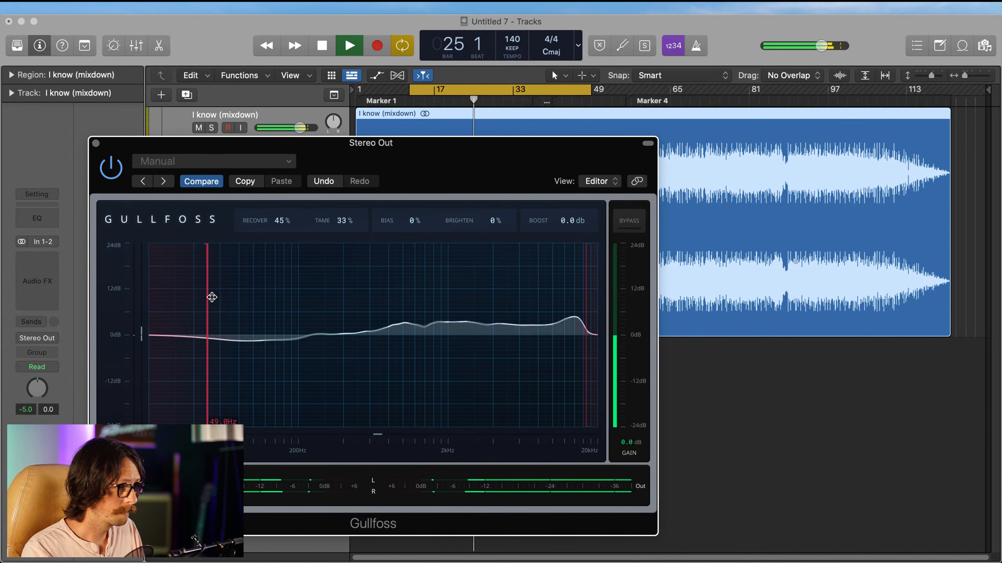
Step: Narrow Gullfoss's range by slightly raising its lower limit and reducing its upper limit, with Boost at 1.2 dB, checking against bypass
{"action": "left_click_drag", "start_coordinate": [211, 296], "coordinate": [217, 322]}
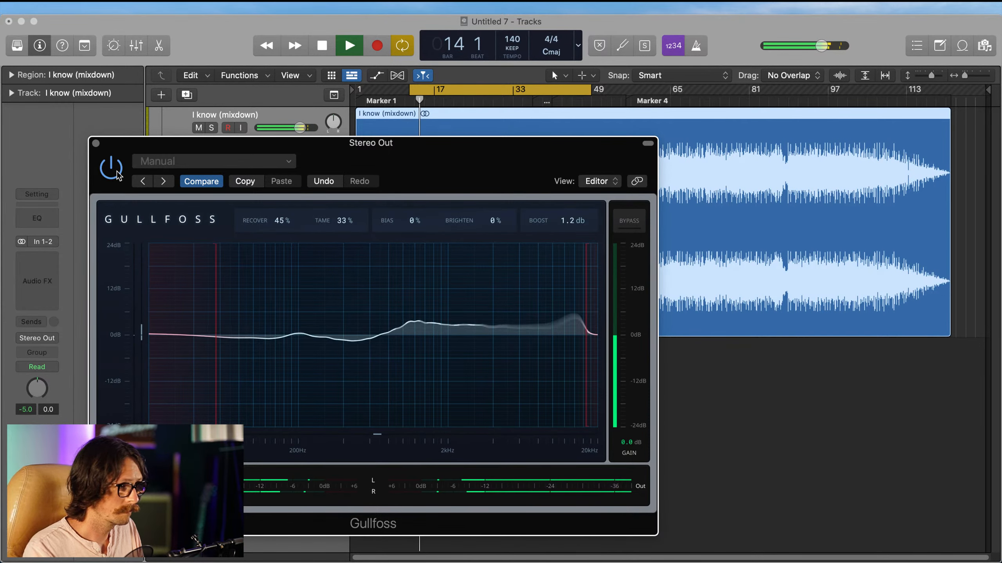
{"action": "left_click", "coordinate": [117, 174]}
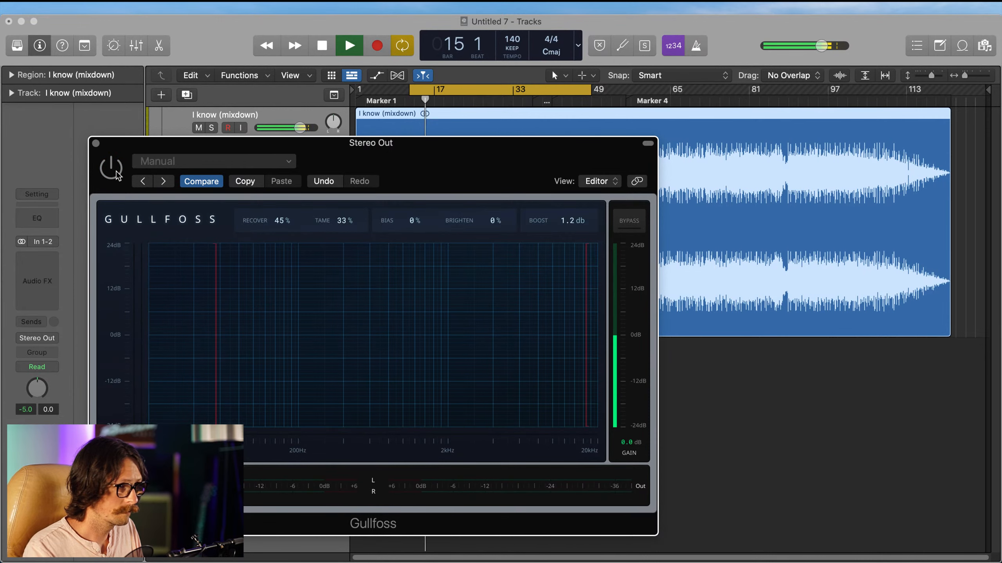
{"action": "left_click", "coordinate": [116, 173]}
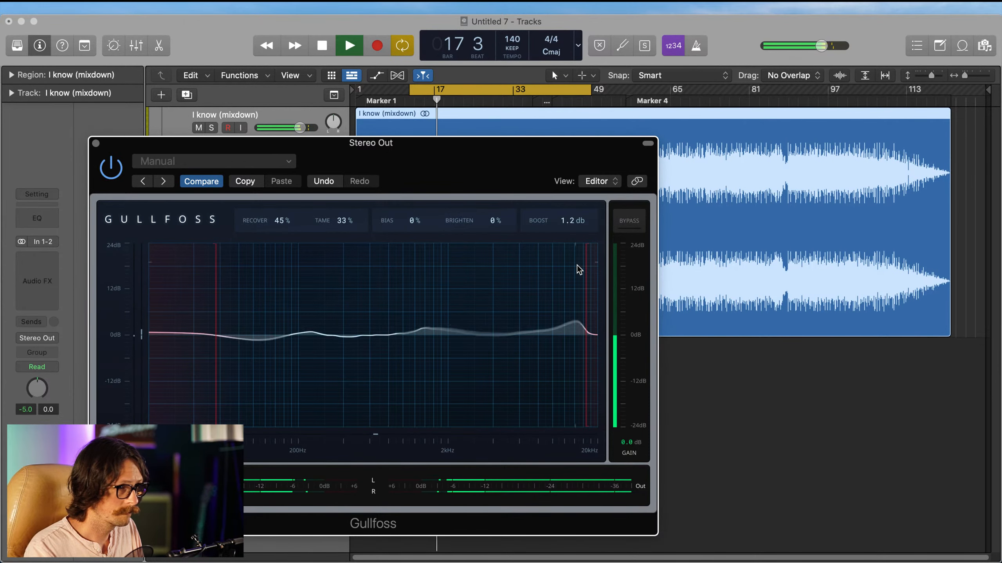
{"action": "left_click_drag", "start_coordinate": [589, 277], "coordinate": [582, 282]}
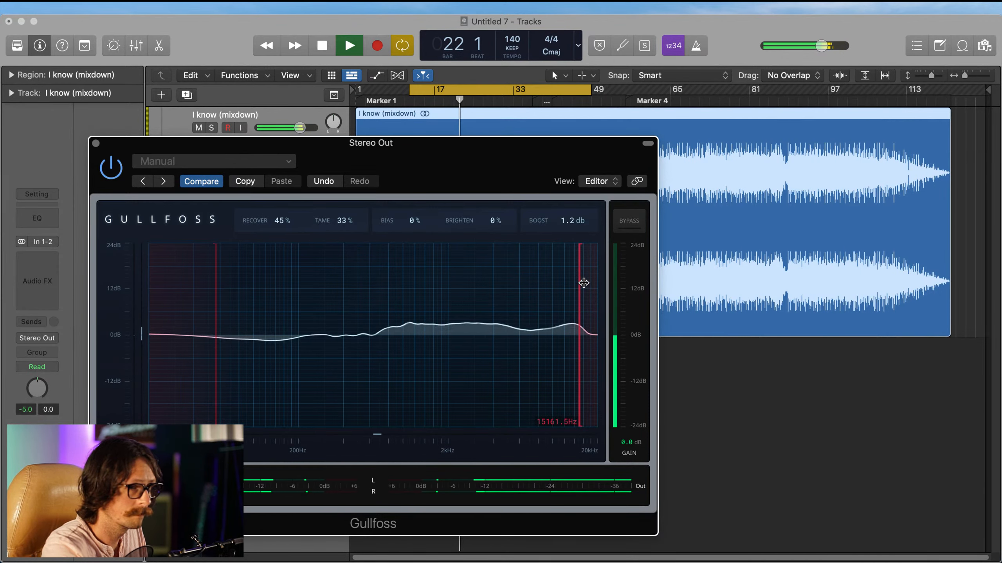
Step: Compare the mix with Gullfoss bypassed and active, close its window, and stop playback
{"action": "left_click", "coordinate": [119, 167]}
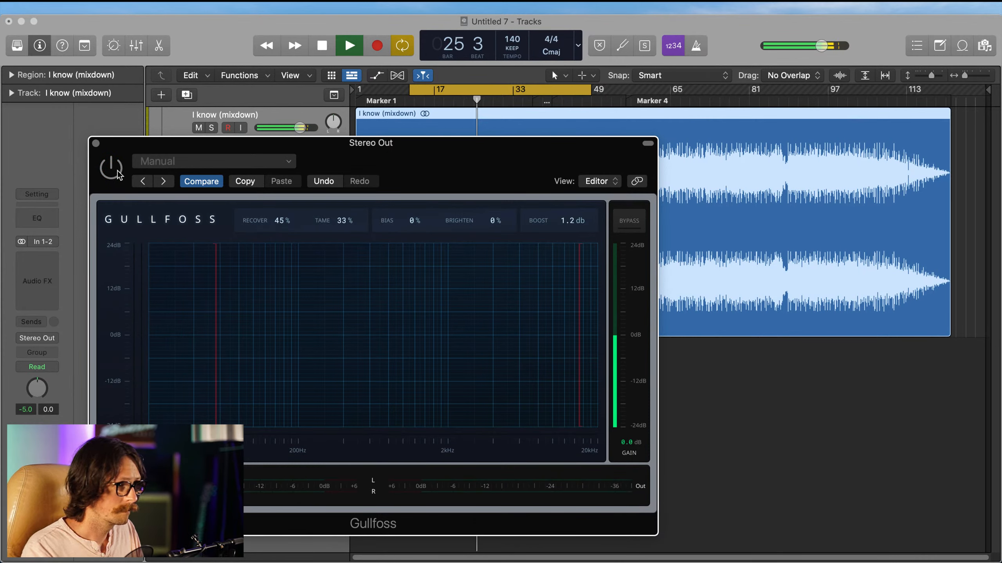
{"action": "left_click", "coordinate": [118, 173]}
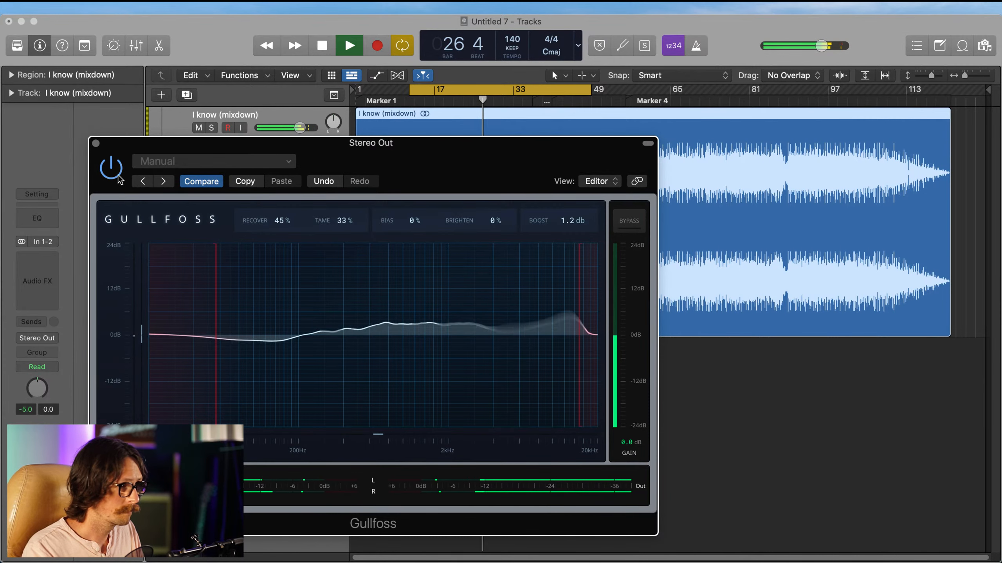
{"action": "left_click", "coordinate": [95, 143]}
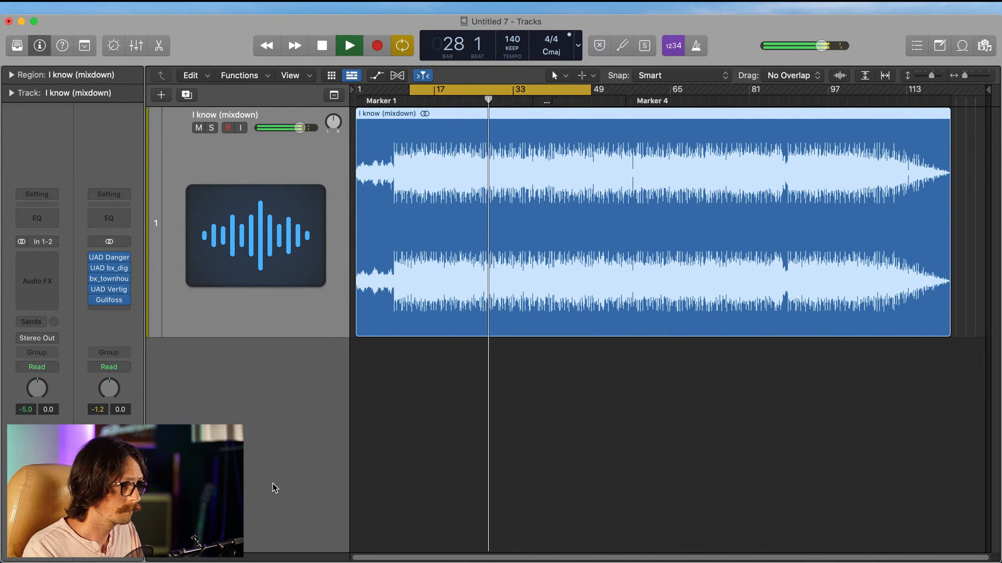
{"action": "key", "text": "space"}
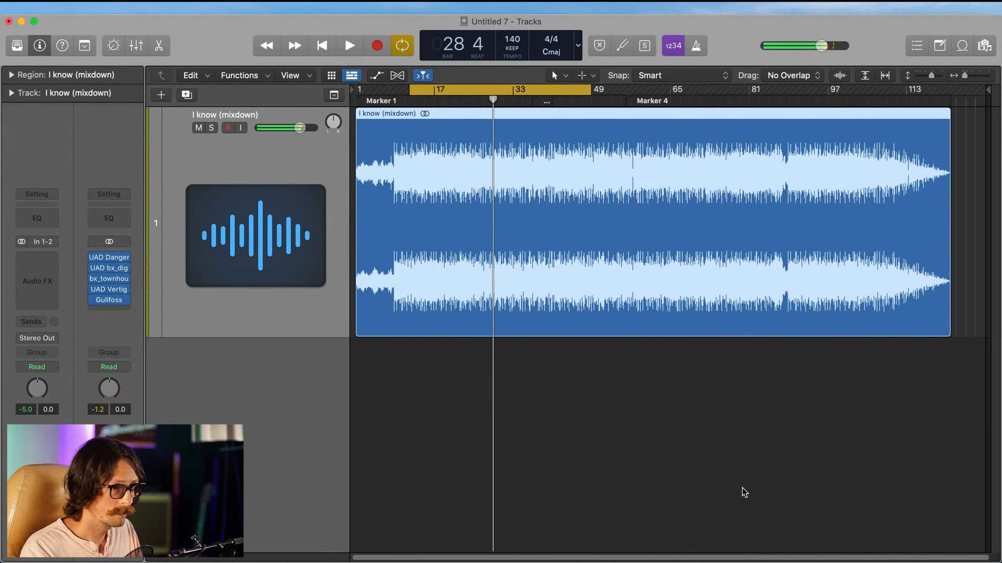
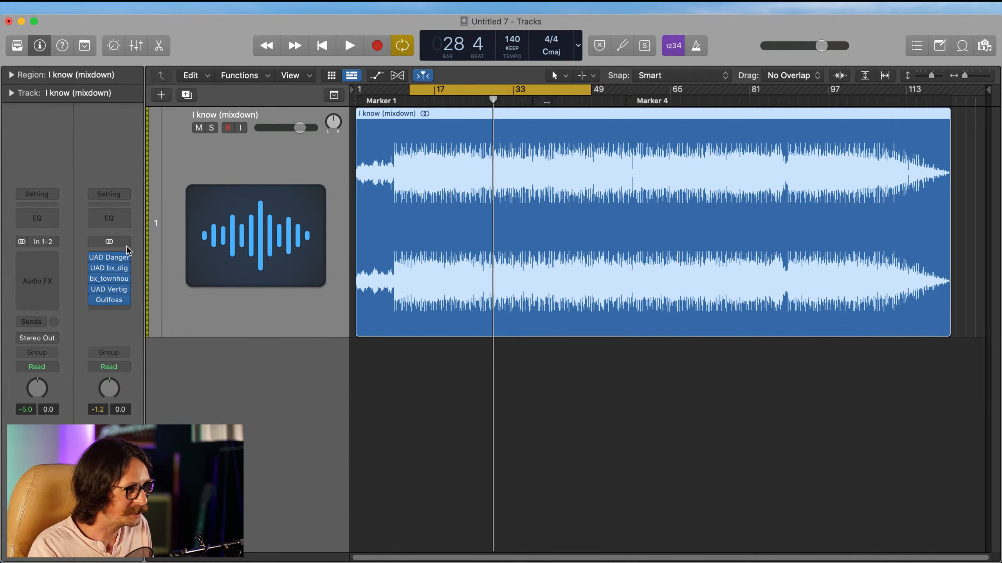
Step: Insert Sonnox's Oxford Inflator on the Stereo Out channel in the slot after Gullfoss
{"action": "left_click", "coordinate": [108, 310]}
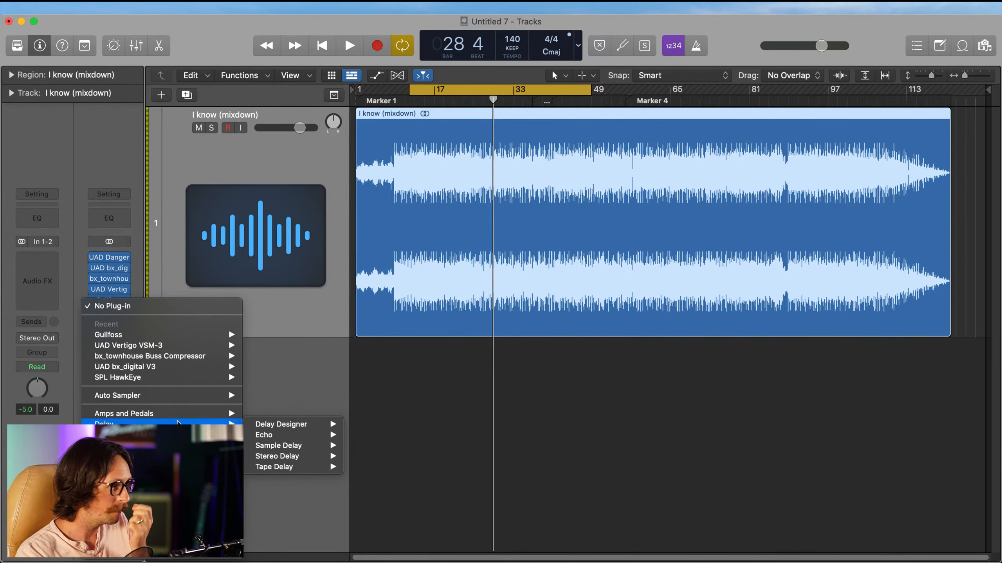
{"action": "mouse_move", "coordinate": [154, 555]}
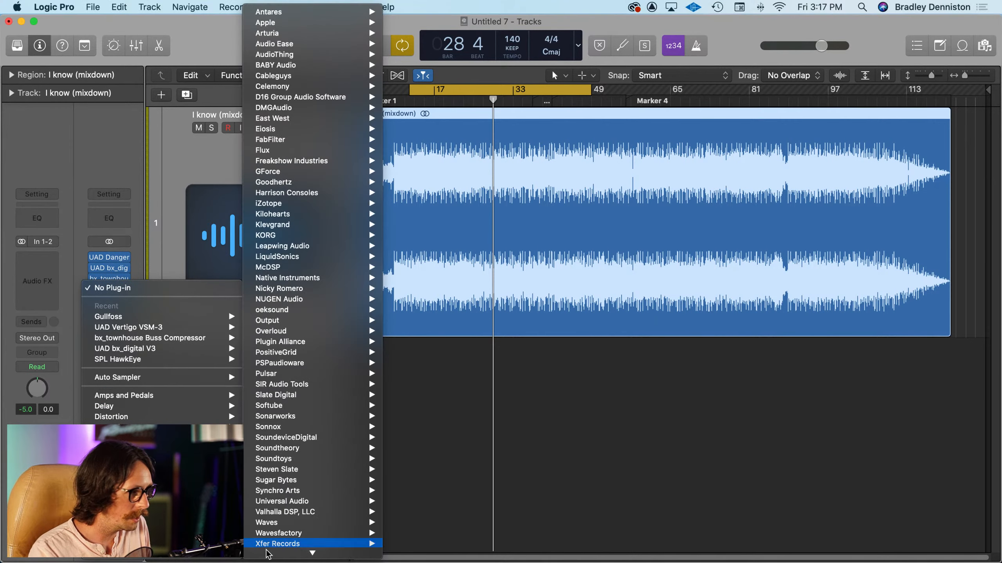
{"action": "mouse_move", "coordinate": [308, 502]}
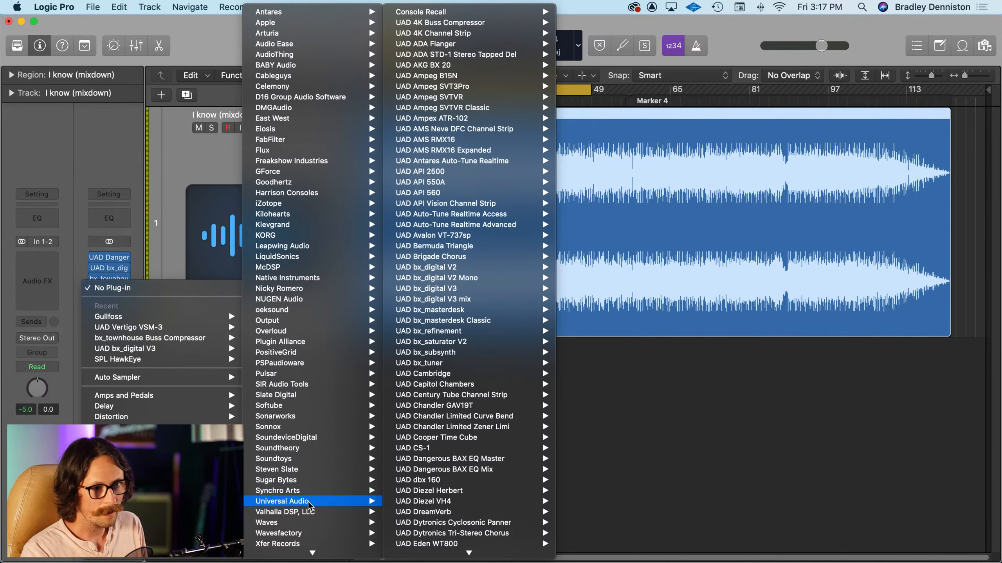
{"action": "mouse_move", "coordinate": [319, 460]}
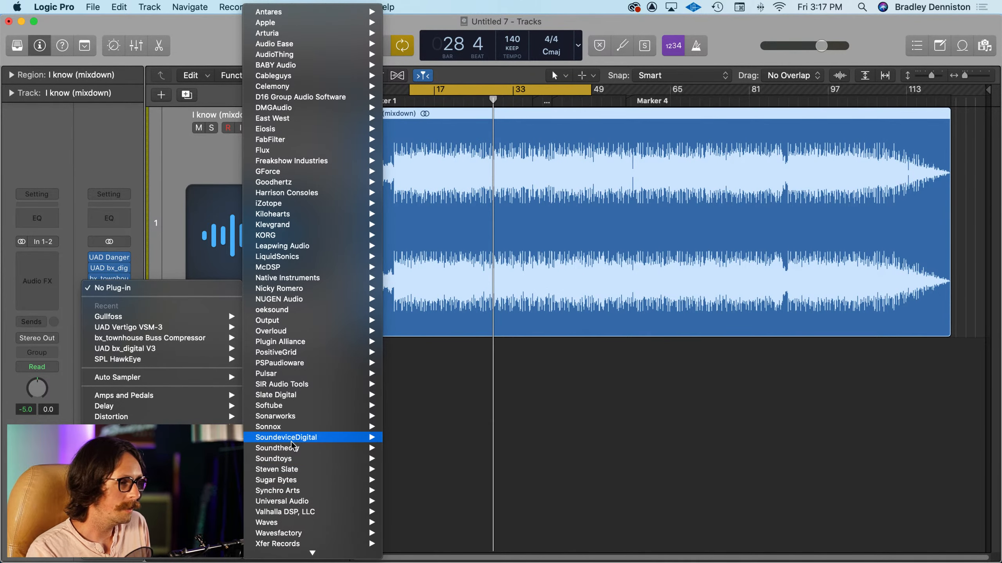
{"action": "scroll", "coordinate": [291, 442], "scroll_direction": "down", "scroll_amount": 1}
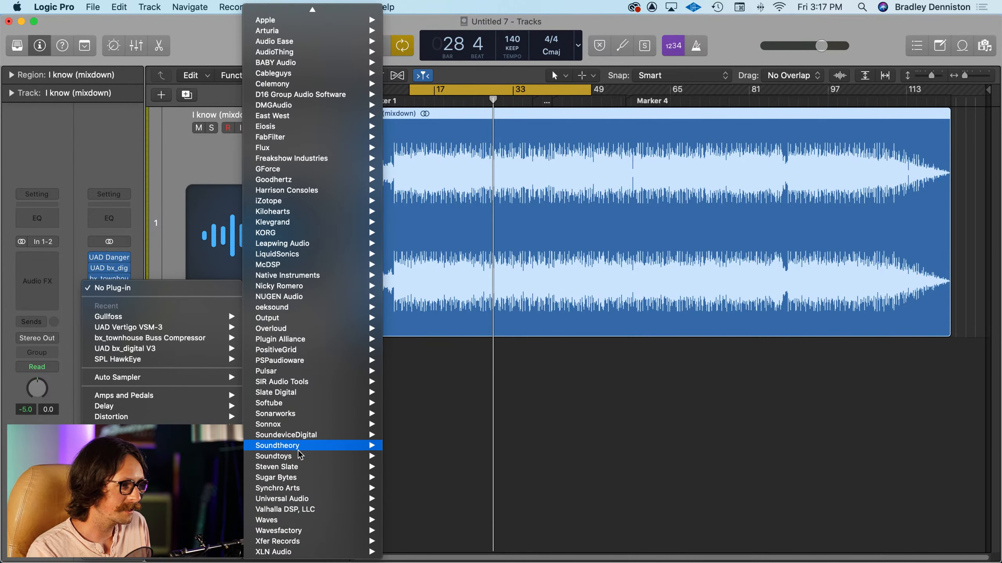
{"action": "mouse_move", "coordinate": [316, 424]}
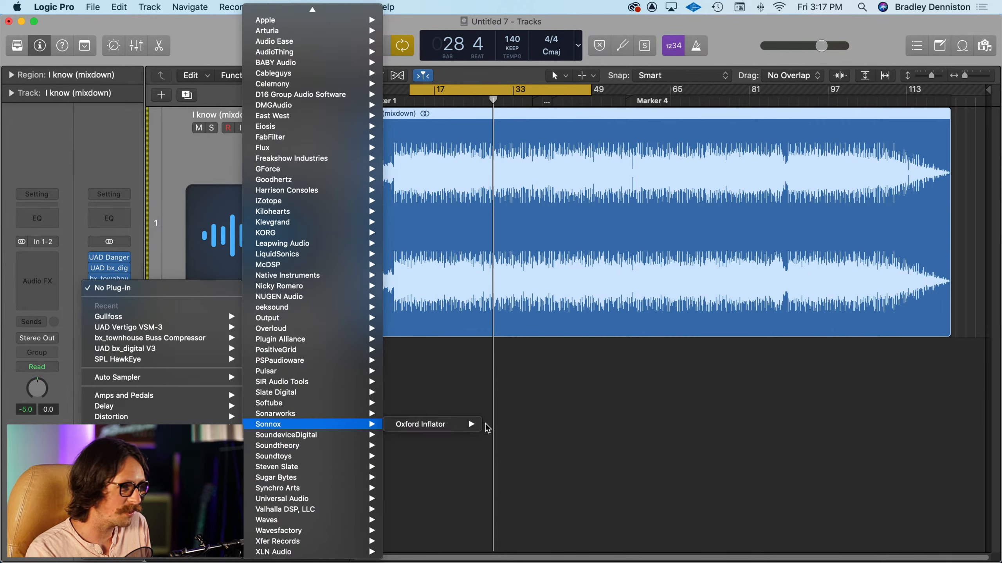
{"action": "left_click", "coordinate": [457, 426]}
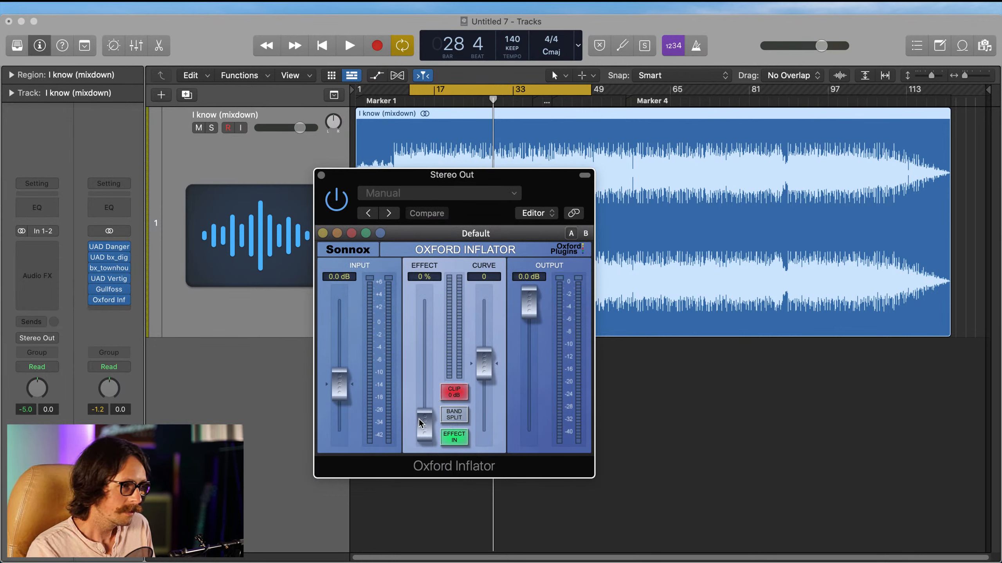
Step: Raise the Oxford Inflator's Effect to 20.8% and enable Band Split
{"action": "left_click_drag", "start_coordinate": [420, 423], "coordinate": [425, 396]}
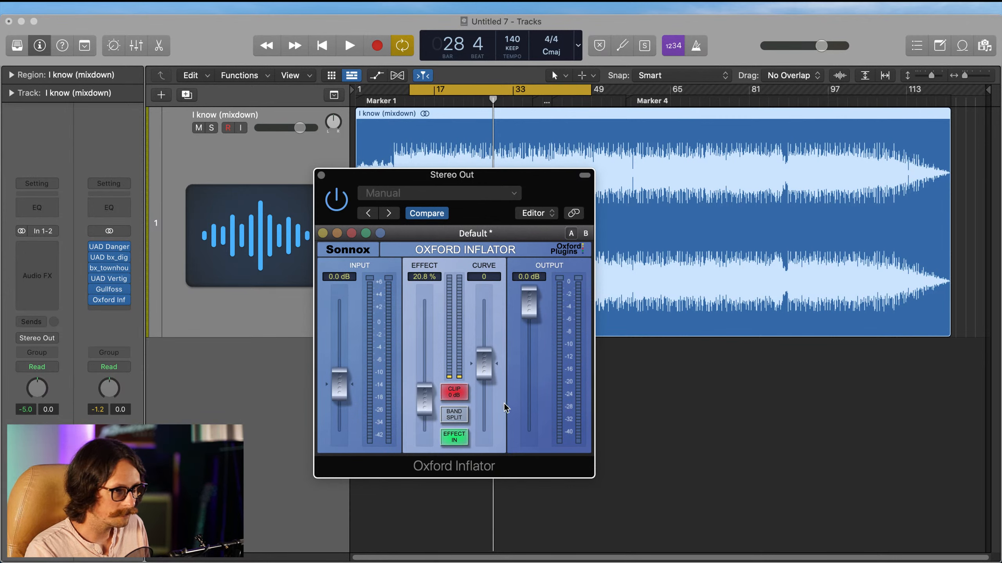
{"action": "left_click", "coordinate": [452, 416]}
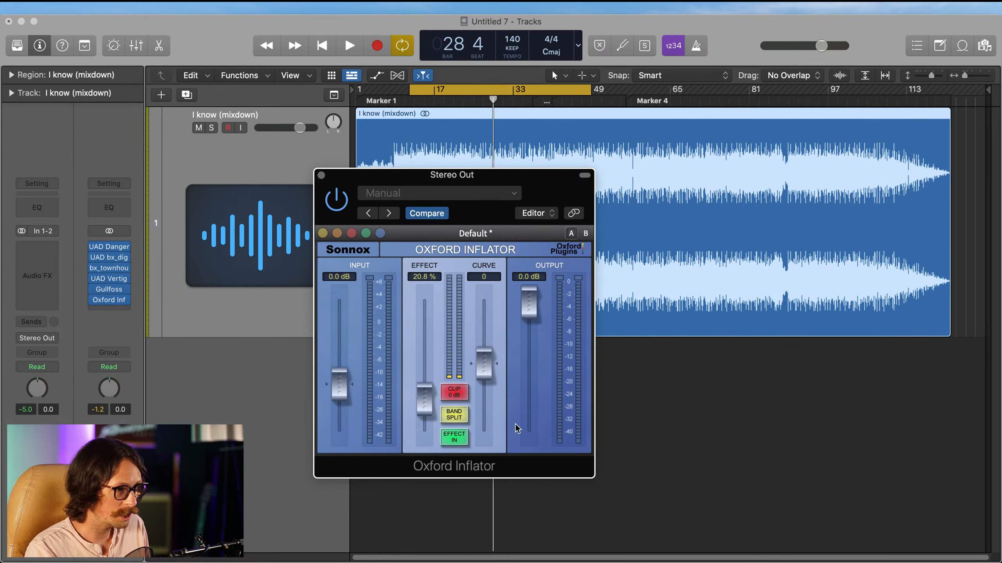
{"action": "key", "text": "super+w"}
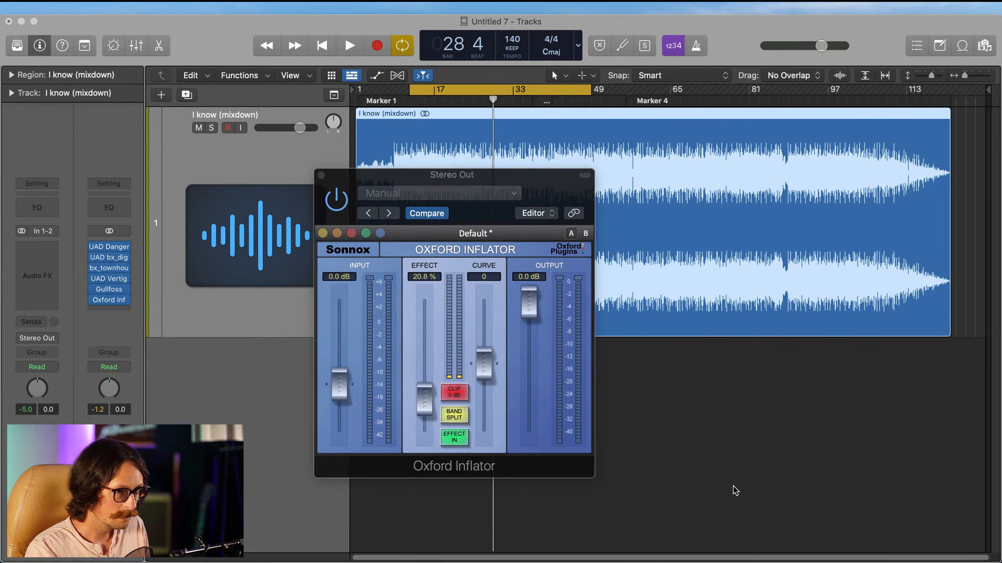
Step: Play the cycled section and fine-tune the Oxford Inflator to 22.5% Effect and a Curve of 0.5
{"action": "left_click", "coordinate": [220, 32]}
{"action": "key", "text": "space"}
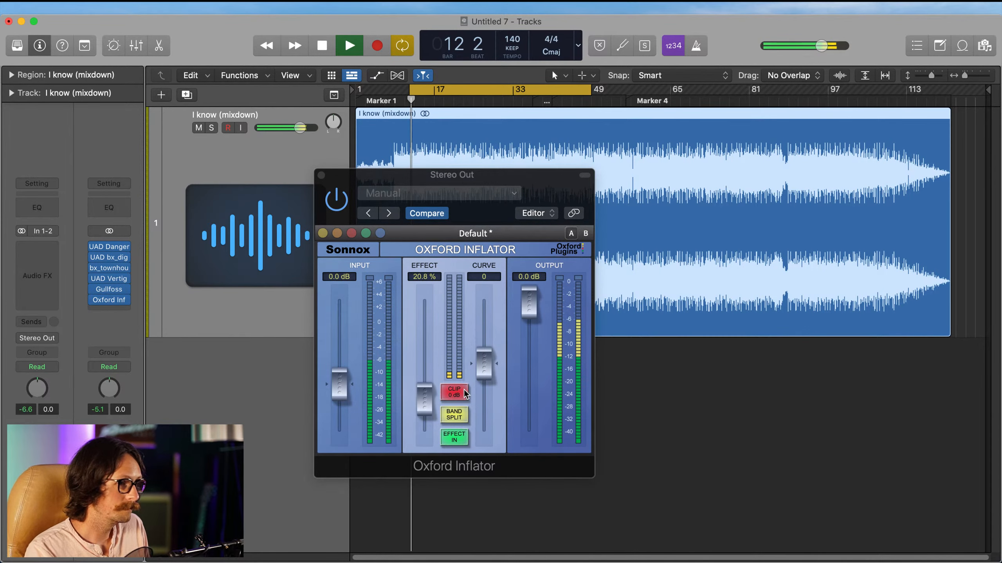
{"action": "mouse_move", "coordinate": [421, 396]}
{"action": "left_mouse_down"}
{"action": "mouse_move", "coordinate": [422, 363]}
{"action": "mouse_move", "coordinate": [424, 397]}
{"action": "left_mouse_up"}
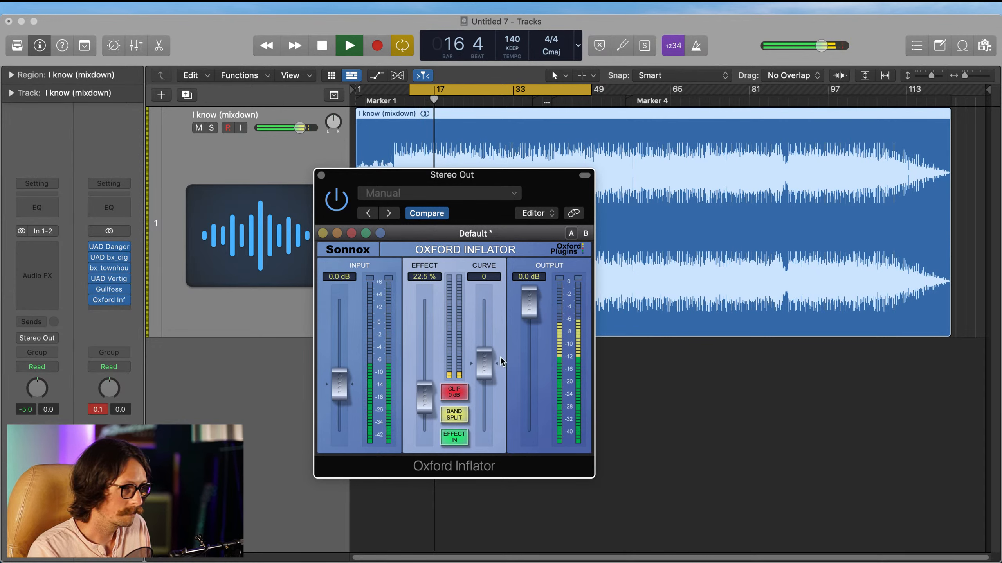
{"action": "left_click_drag", "start_coordinate": [481, 367], "coordinate": [480, 365]}
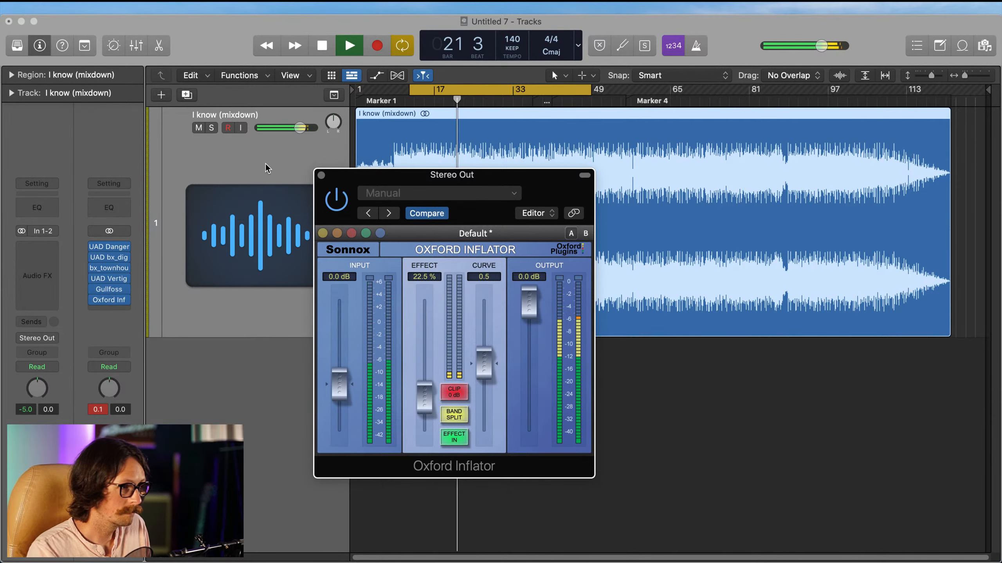
Step: Close the Oxford Inflator window, reset the Stereo Out peak level display, and stop playback
{"action": "left_click", "coordinate": [321, 175]}
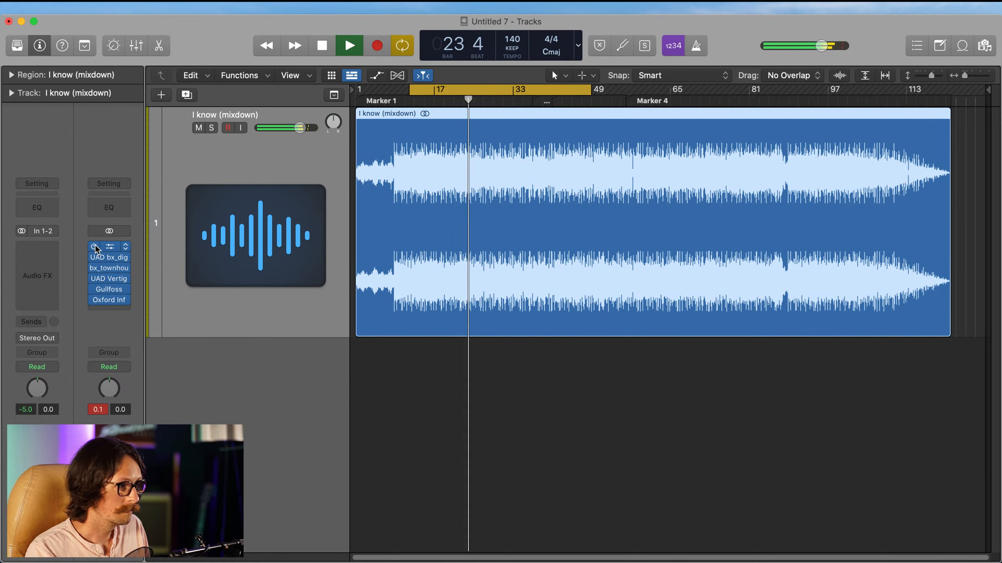
{"action": "left_click", "coordinate": [97, 409]}
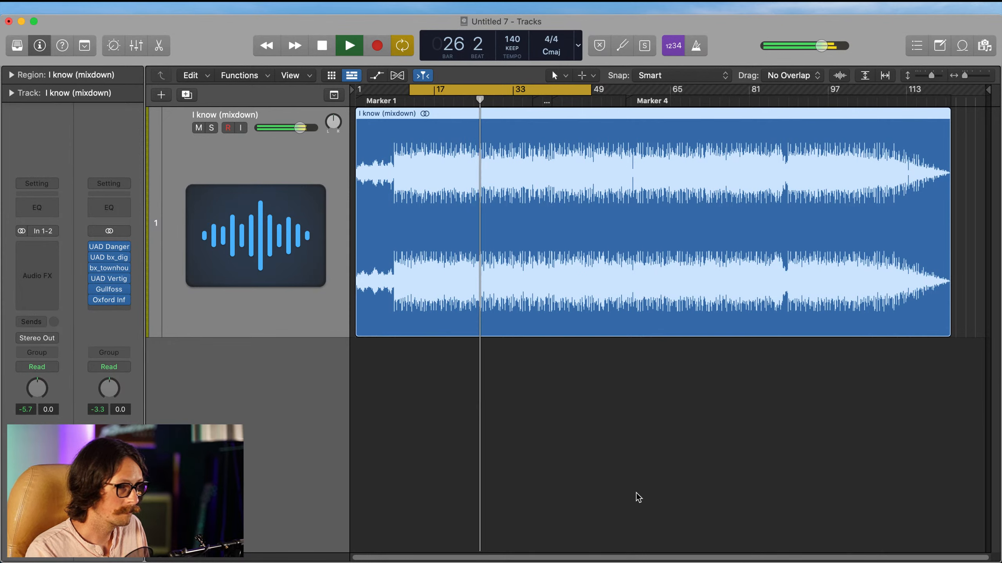
{"action": "key", "text": "space"}
{"action": "left_click", "coordinate": [742, 487]}
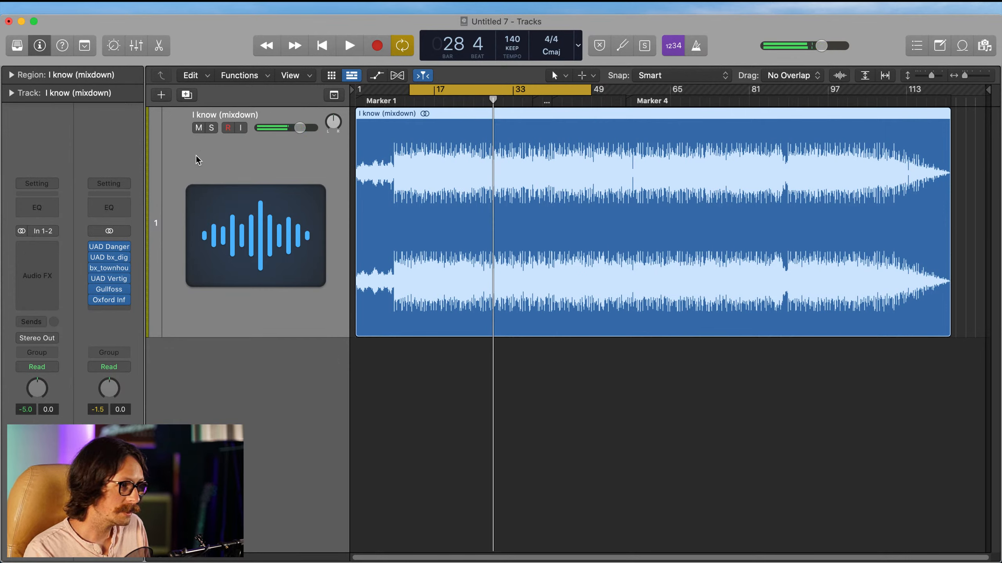
Step: Insert oeksound's soothe2 after the Oxford Inflator on Stereo Out and move its window so that more of it is clear
{"action": "left_click", "coordinate": [118, 308]}
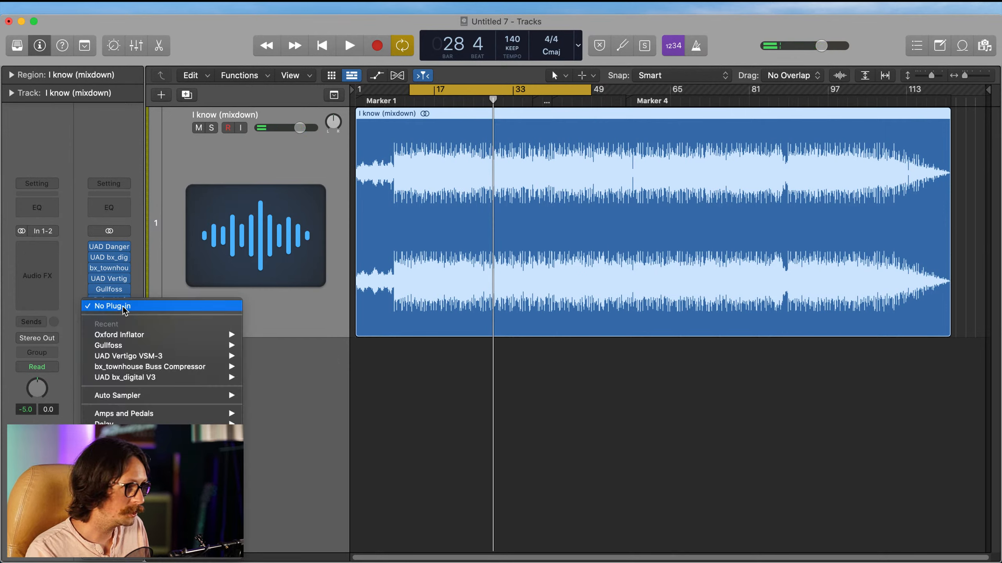
{"action": "mouse_move", "coordinate": [224, 556]}
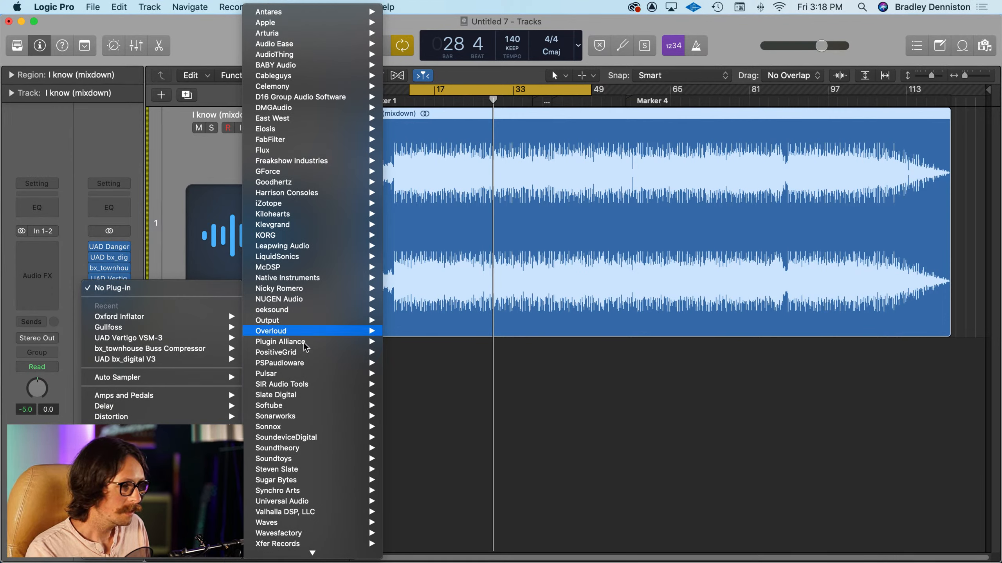
{"action": "mouse_move", "coordinate": [310, 351]}
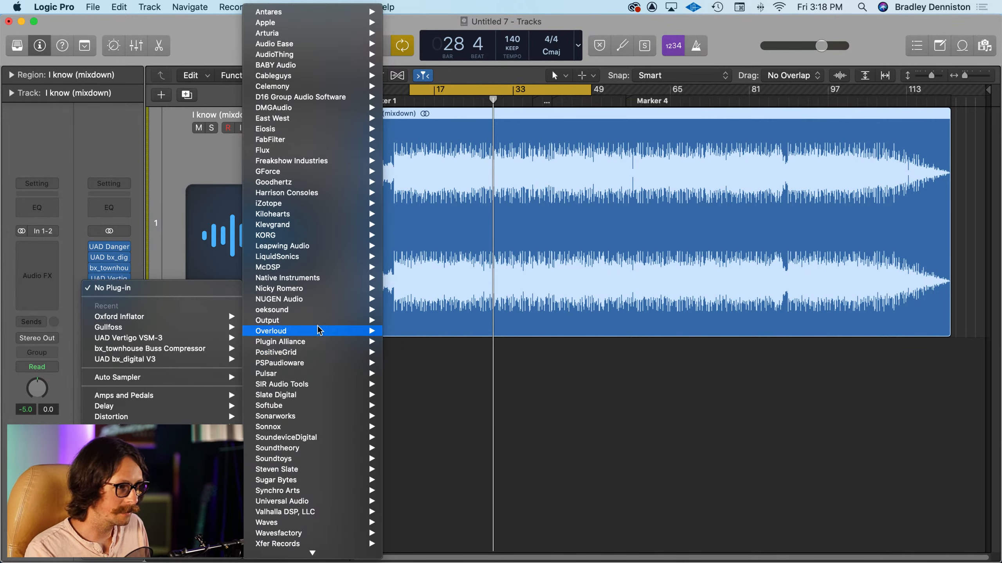
{"action": "scroll", "coordinate": [322, 388], "scroll_direction": "down", "scroll_amount": 1}
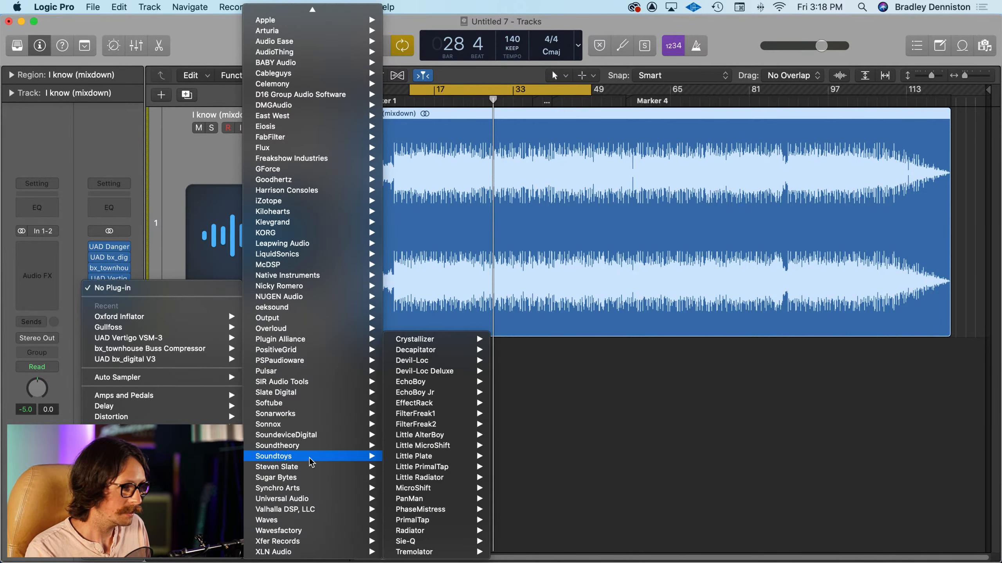
{"action": "mouse_move", "coordinate": [373, 307]}
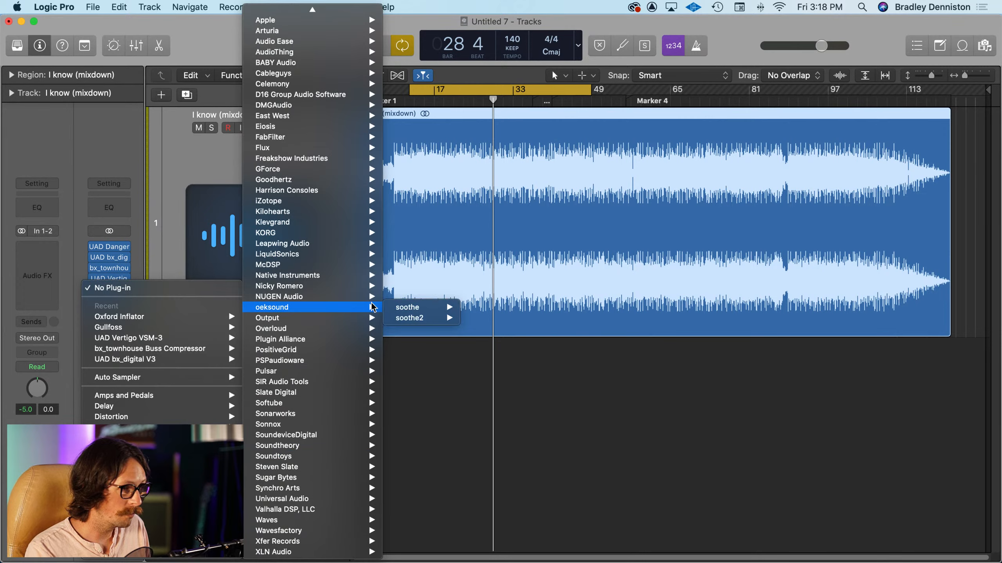
{"action": "left_click", "coordinate": [424, 321]}
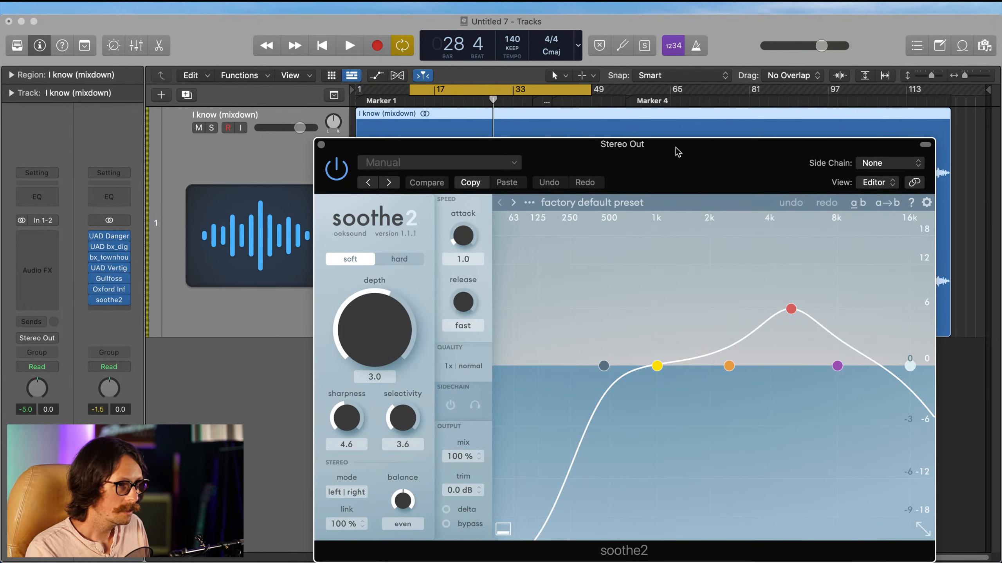
{"action": "left_click_drag", "start_coordinate": [676, 147], "coordinate": [493, 132]}
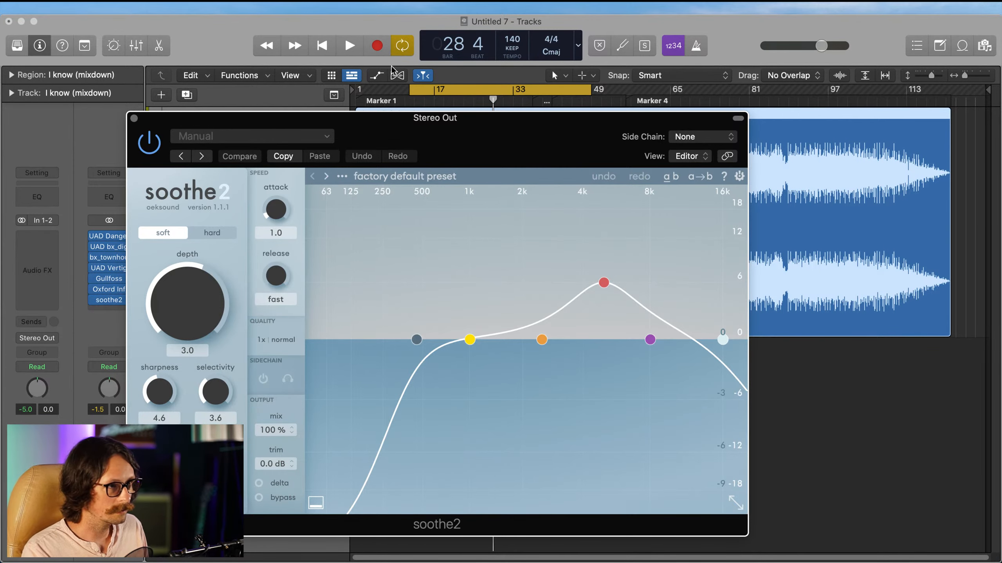
{"action": "left_click_drag", "start_coordinate": [421, 130], "coordinate": [409, 77]}
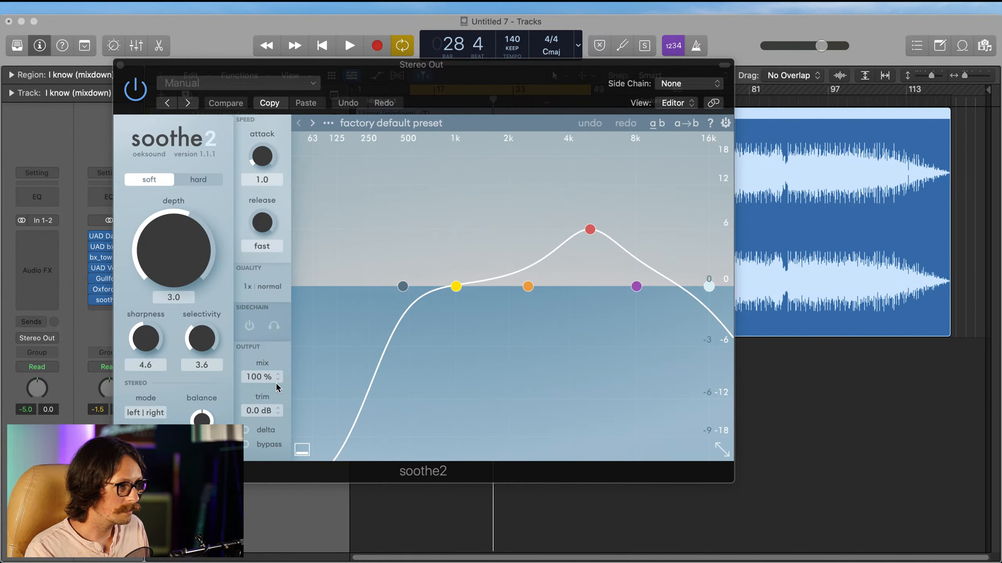
Step: Load the "De-essing the master" preset from soothe2's Master presets
{"action": "left_click", "coordinate": [374, 124]}
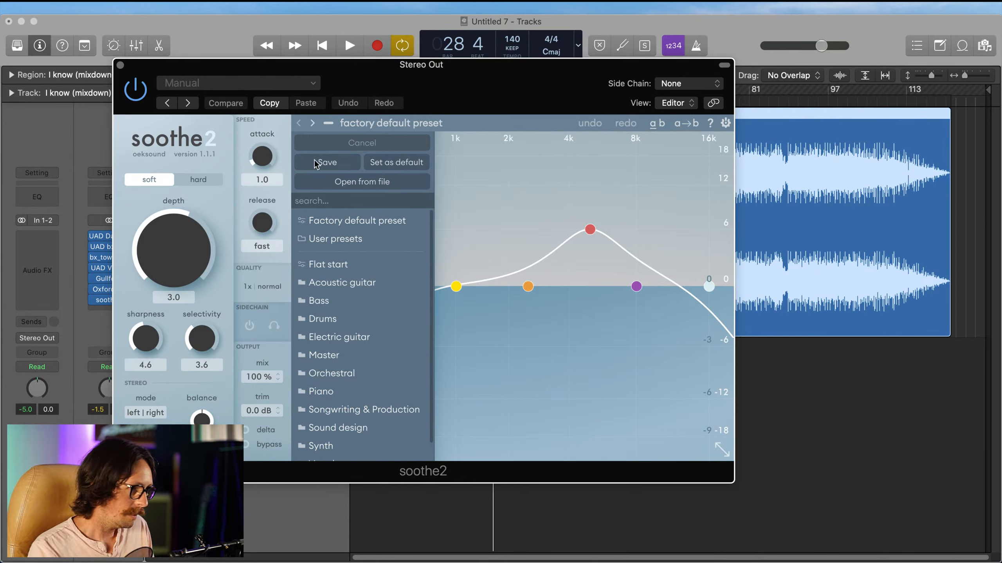
{"action": "left_click", "coordinate": [364, 356]}
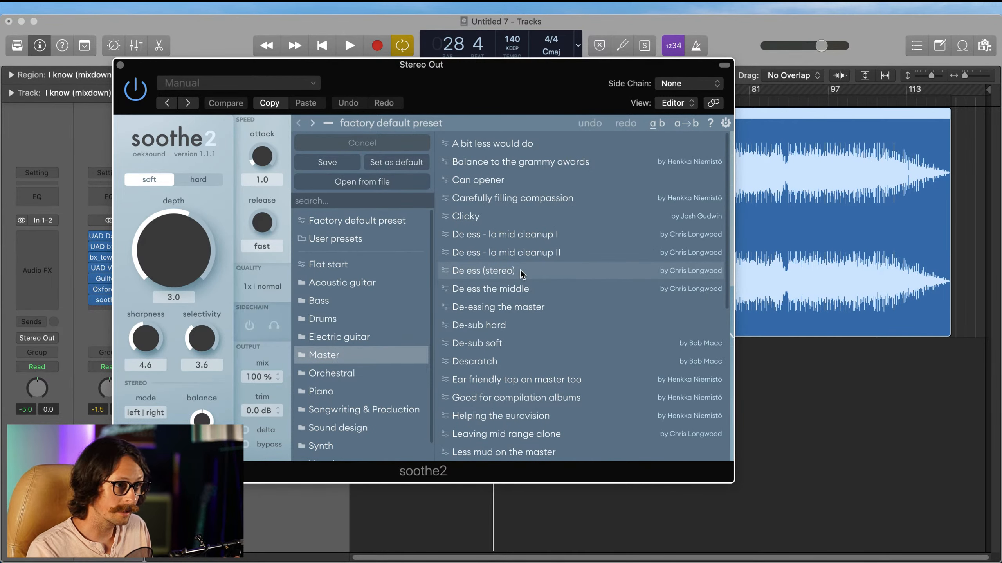
{"action": "left_click", "coordinate": [513, 307]}
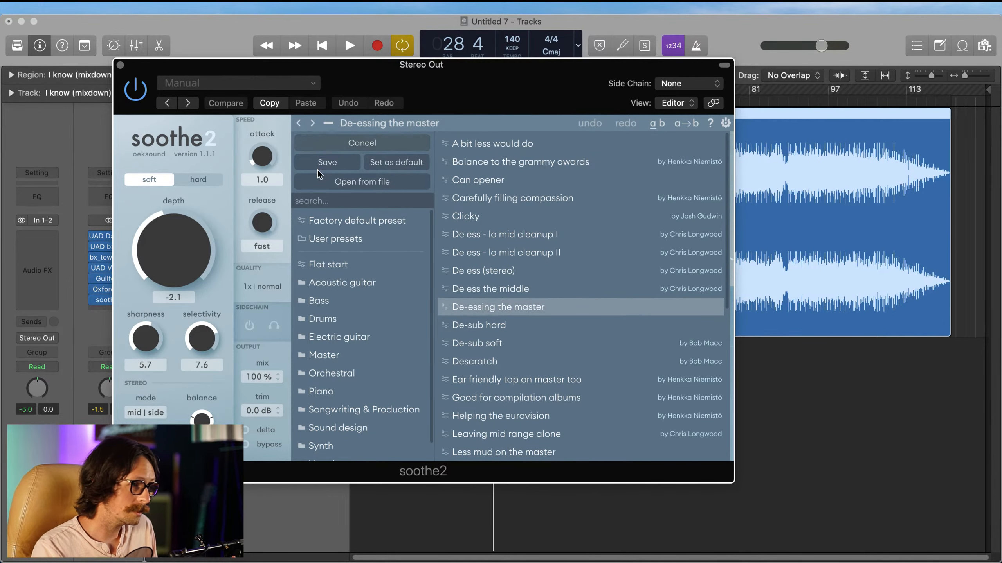
Step: Set soothe2's real-time quality to 4x oversampling and ultra resolution
{"action": "left_click", "coordinate": [263, 288]}
{"action": "left_click", "coordinate": [358, 284]}
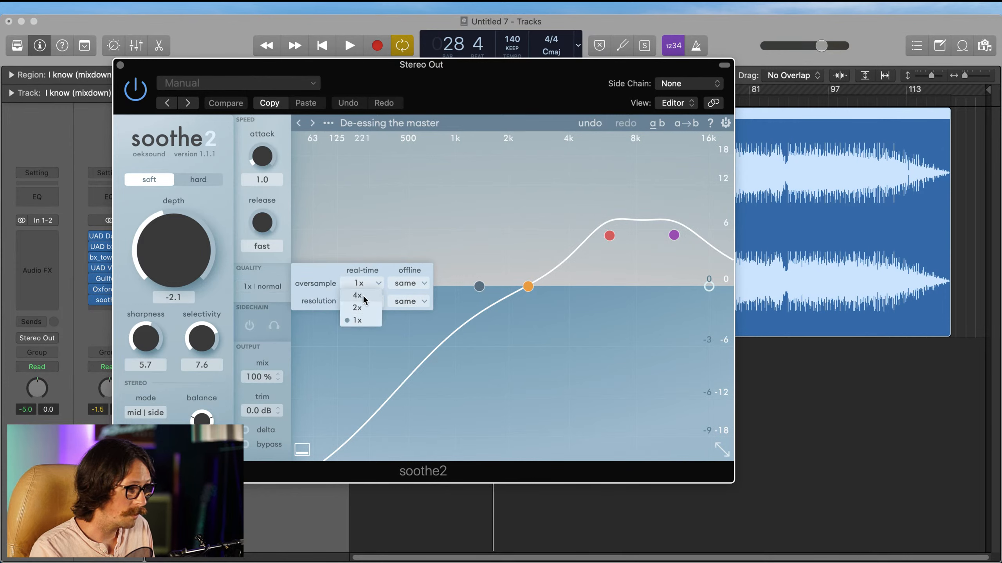
{"action": "left_click", "coordinate": [357, 295]}
{"action": "left_click", "coordinate": [362, 301]}
{"action": "left_click", "coordinate": [359, 307]}
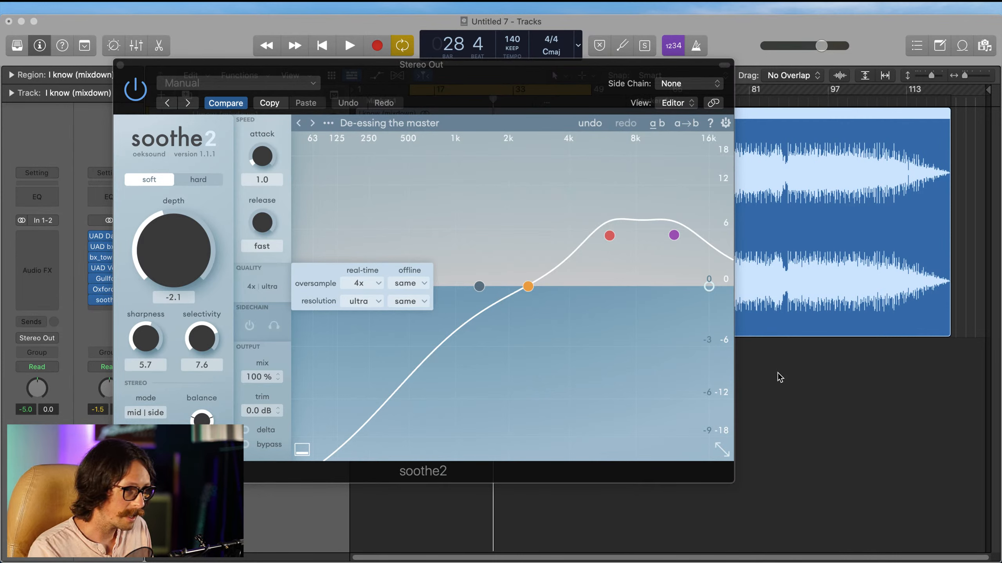
Step: During playback, raise soothe2's depth to 1.2 and, auditioning band 3 in listen mode, retune it to 5.6 kHz with 4.8 dB sensitivity
{"action": "key", "text": "space"}
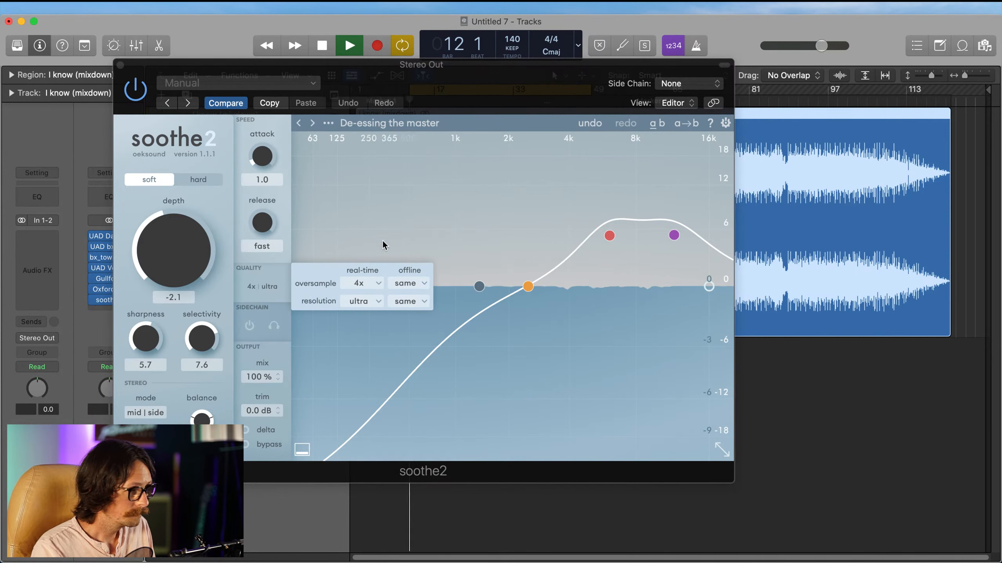
{"action": "left_click_drag", "start_coordinate": [186, 258], "coordinate": [193, 245]}
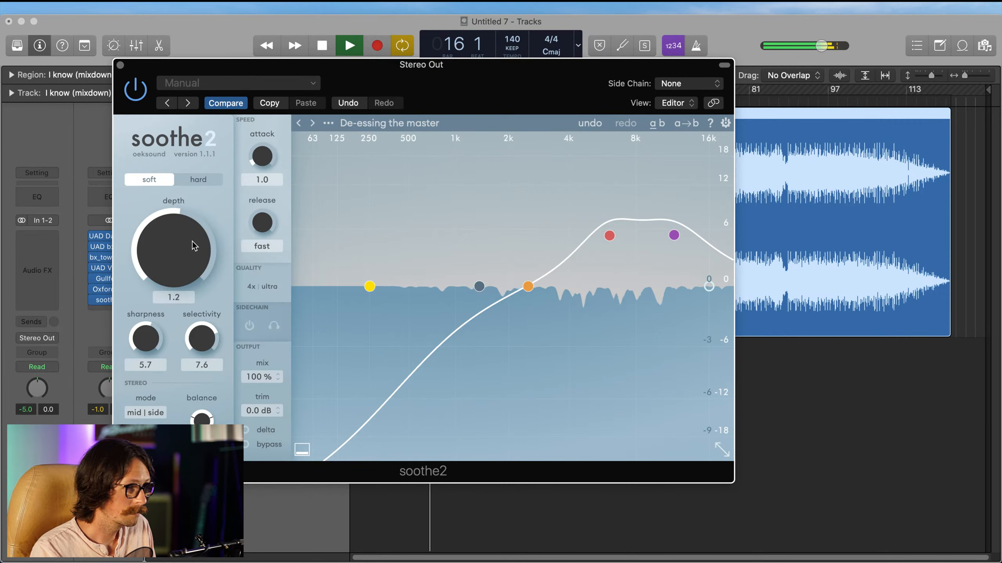
{"action": "right_click", "coordinate": [610, 238]}
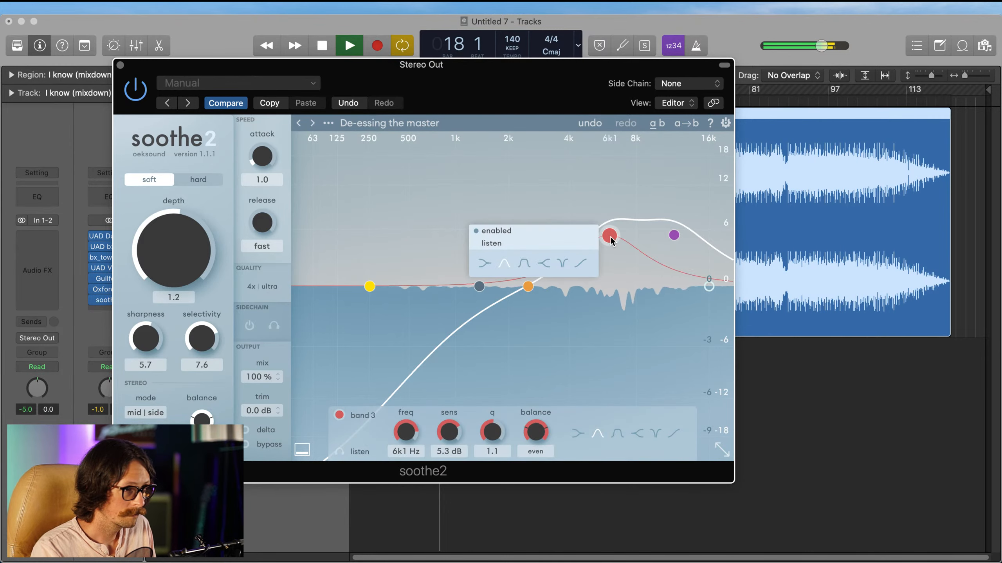
{"action": "left_click", "coordinate": [492, 243]}
{"action": "mouse_move", "coordinate": [608, 236]}
{"action": "left_mouse_down"}
{"action": "mouse_move", "coordinate": [586, 235]}
{"action": "mouse_move", "coordinate": [615, 240]}
{"action": "mouse_move", "coordinate": [593, 239]}
{"action": "mouse_move", "coordinate": [602, 249]}
{"action": "left_mouse_up"}
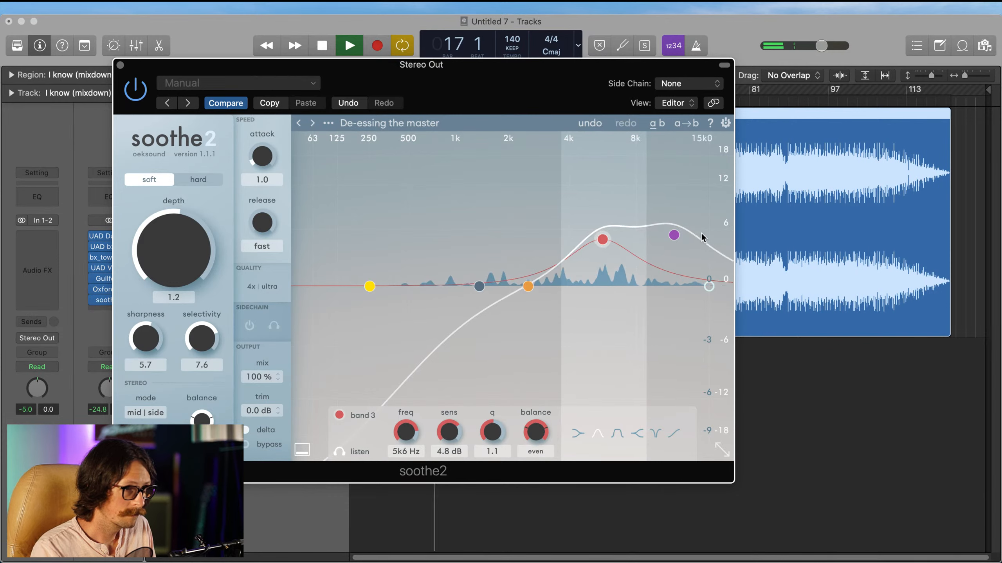
{"action": "right_click", "coordinate": [602, 242]}
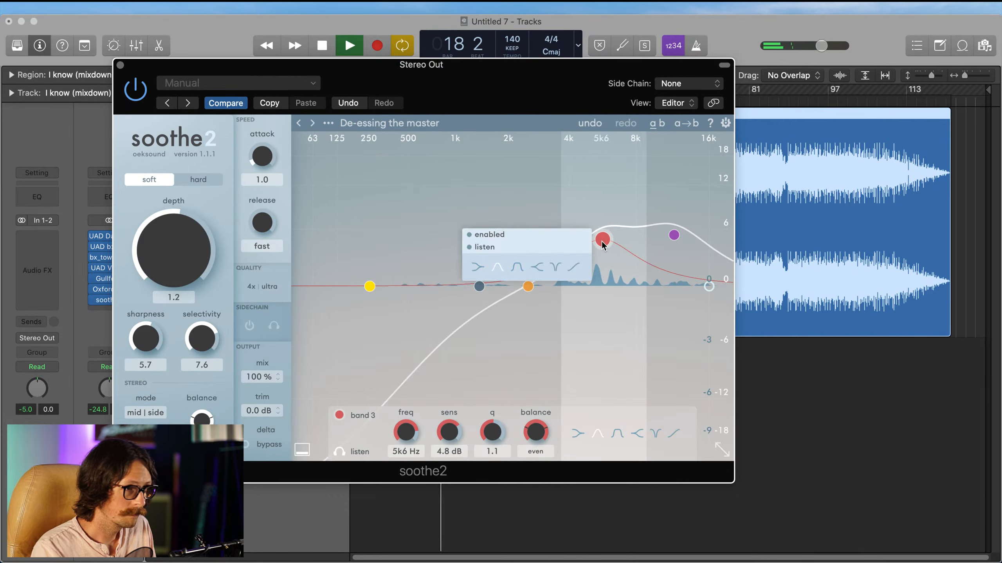
{"action": "left_click", "coordinate": [477, 248]}
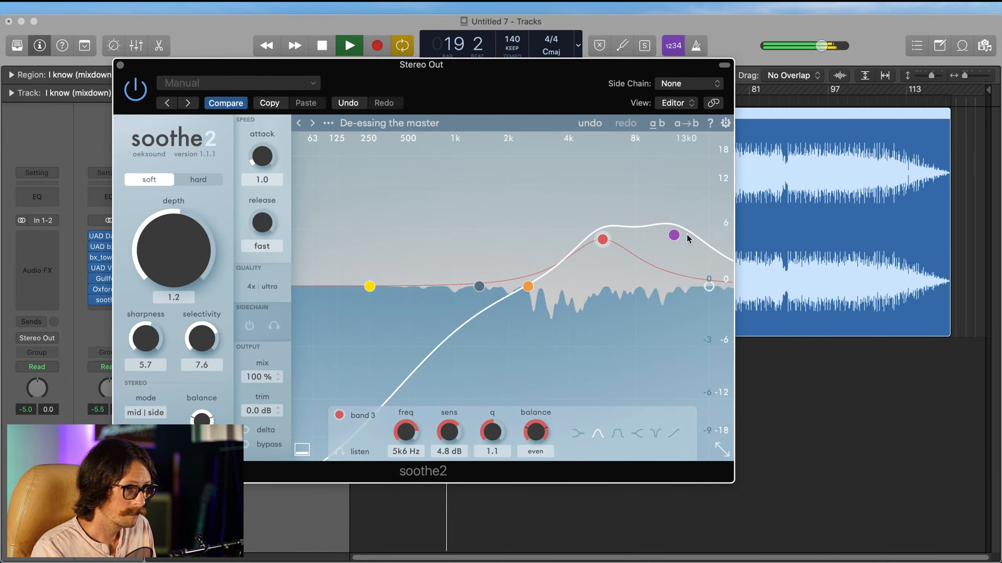
Step: Try soothe2's hard mode with the depth raised to 11.6 and reduced to 7.5, and switch back to soft mode
{"action": "left_click", "coordinate": [528, 288]}
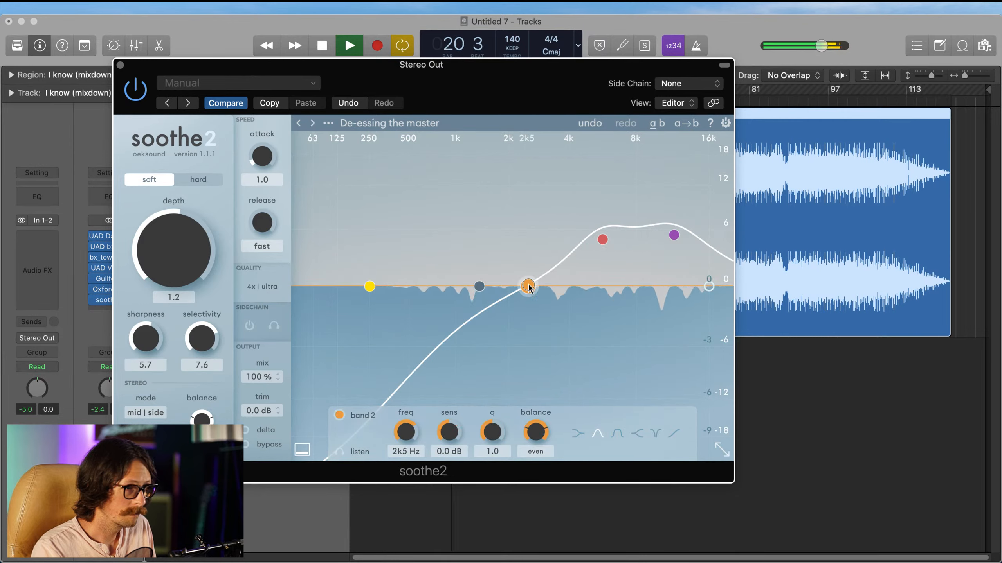
{"action": "left_click_drag", "start_coordinate": [174, 268], "coordinate": [181, 208]}
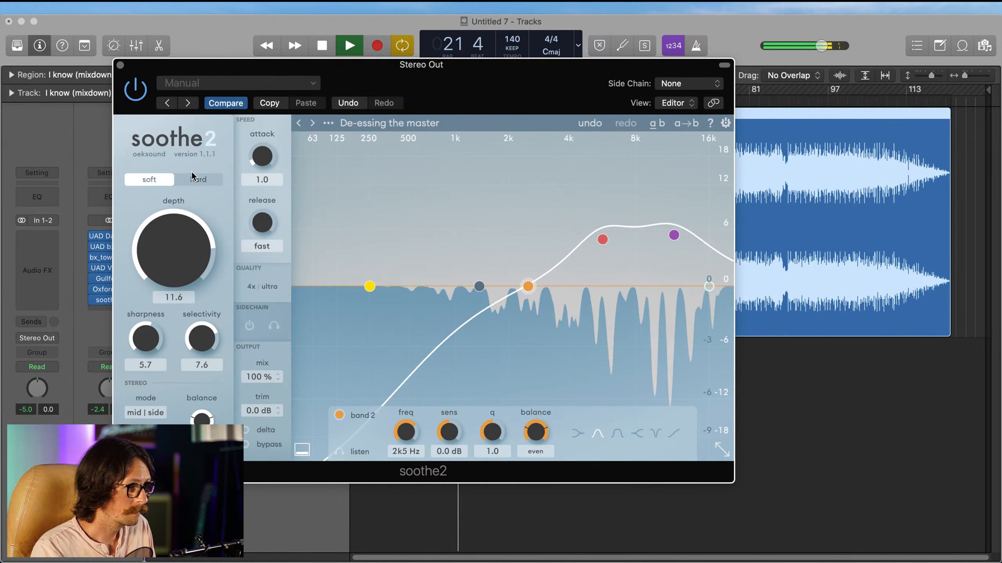
{"action": "left_click", "coordinate": [191, 184]}
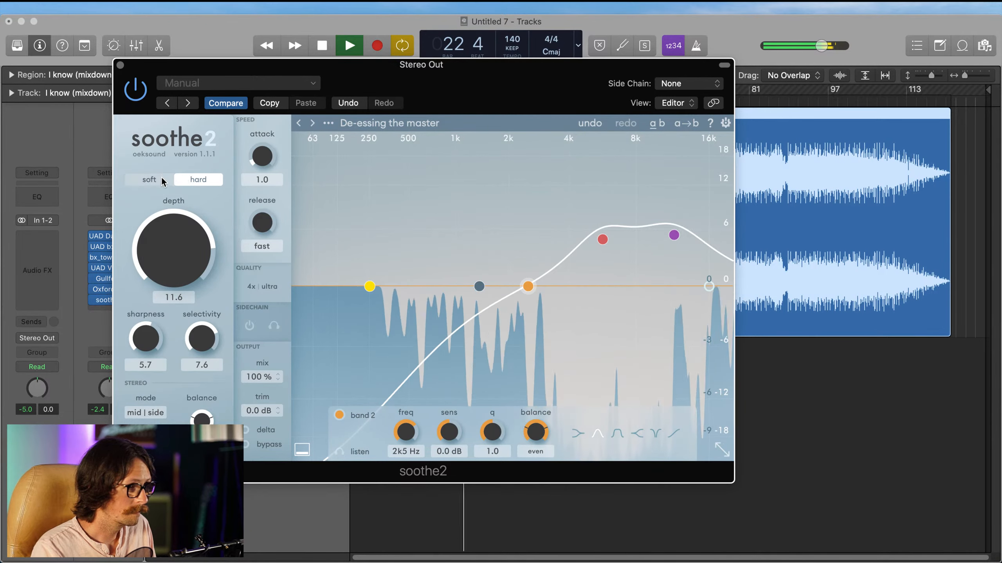
{"action": "left_click_drag", "start_coordinate": [173, 232], "coordinate": [169, 260]}
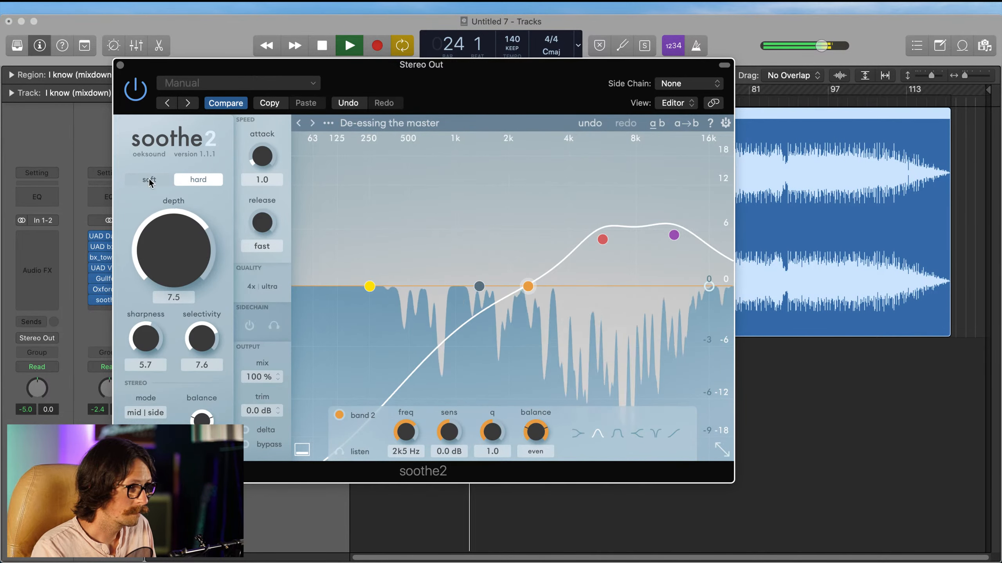
{"action": "left_click", "coordinate": [150, 180]}
Step: Retune soothe2's band 2 to 2.2 kHz with -0.3 dB sensitivity, lower the depth to 0.5, and restart playback
{"action": "left_click_drag", "start_coordinate": [527, 286], "coordinate": [518, 290]}
{"action": "left_click_drag", "start_coordinate": [171, 249], "coordinate": [176, 268]}
{"action": "key", "text": "space"}
{"action": "key", "text": "space"}
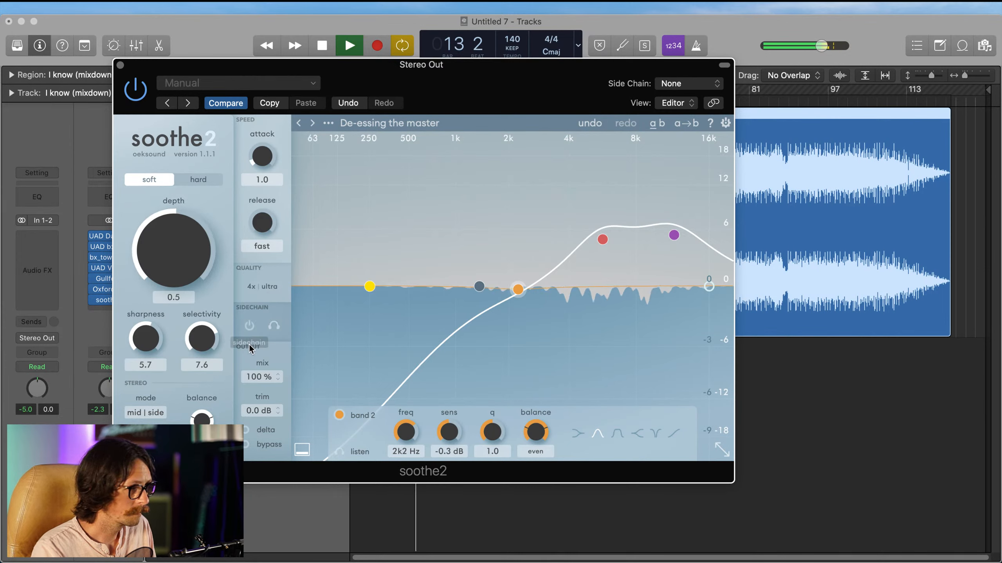
Step: While the song plays, reduce soothe2's mix to 75 % and settle the depth at 0.8
{"action": "left_click_drag", "start_coordinate": [259, 378], "coordinate": [257, 388]}
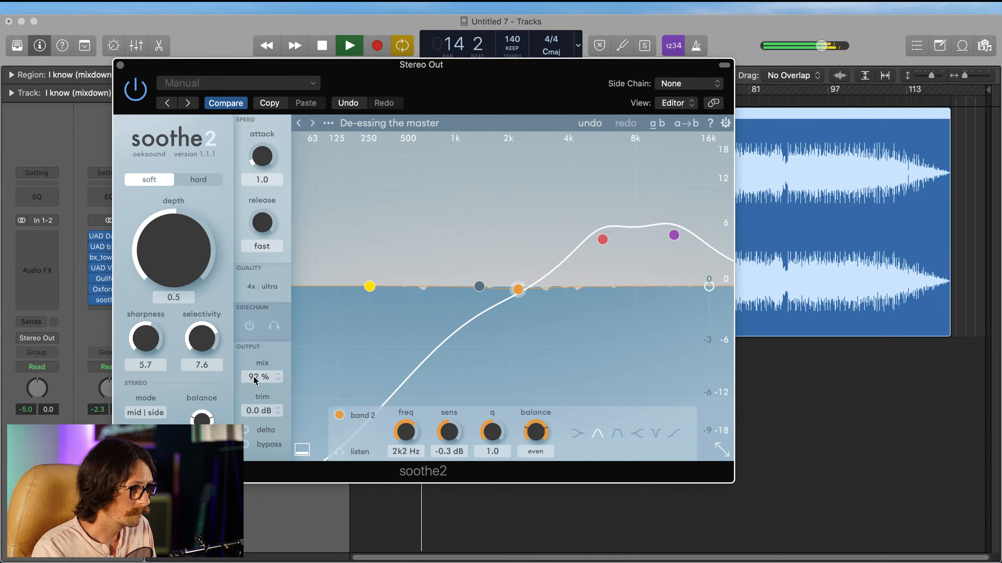
{"action": "left_click_drag", "start_coordinate": [183, 249], "coordinate": [183, 257]}
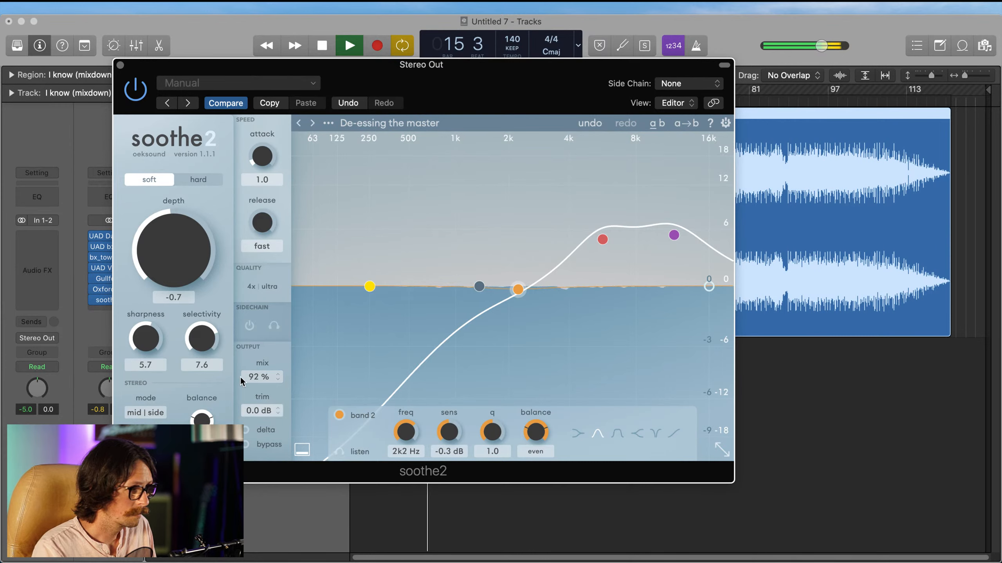
{"action": "left_click_drag", "start_coordinate": [258, 375], "coordinate": [246, 412]}
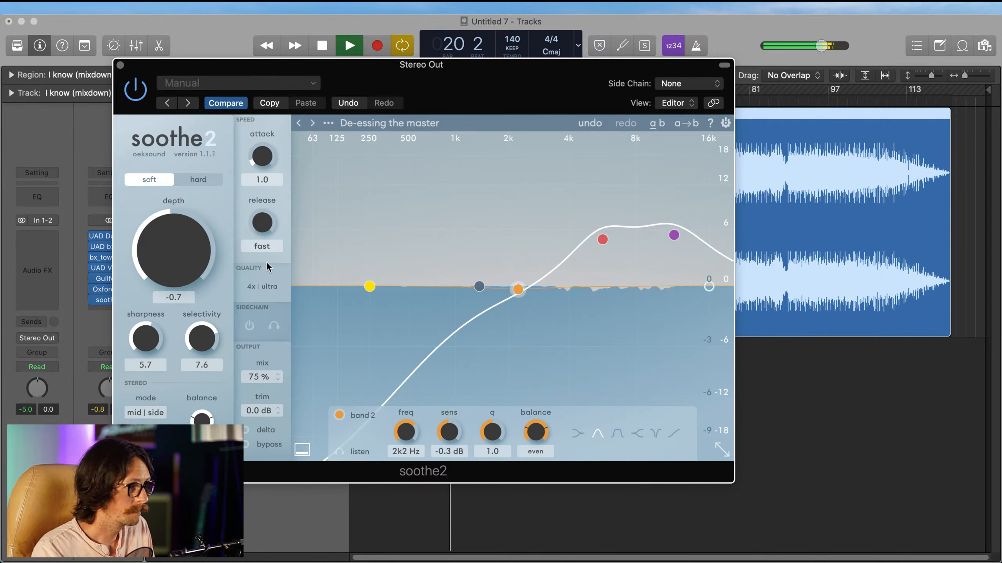
{"action": "left_click_drag", "start_coordinate": [174, 250], "coordinate": [178, 240]}
Step: Compare the master with soothe2 bypassed and enabled, close the plug-in window and stop playback
{"action": "left_click", "coordinate": [135, 93]}
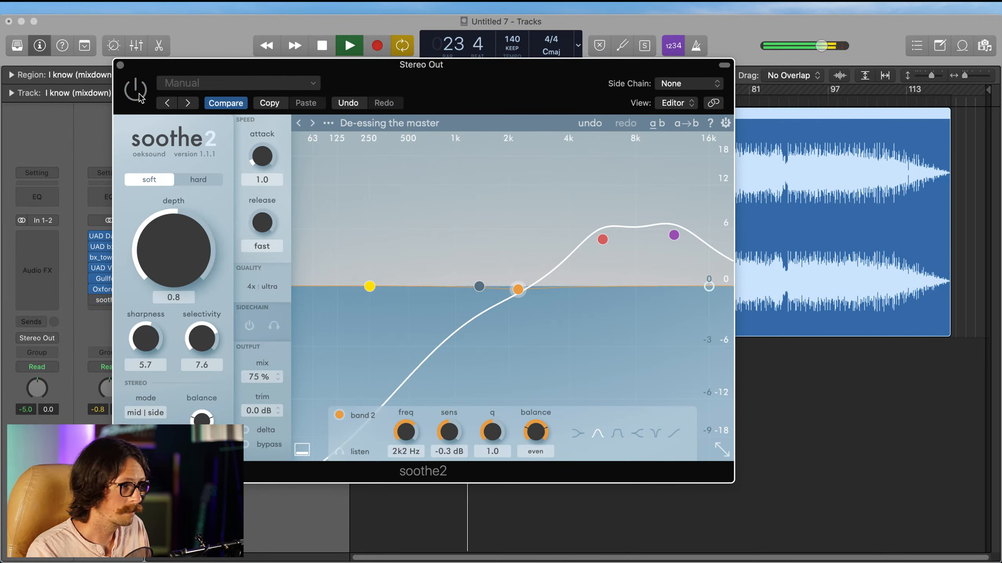
{"action": "left_click", "coordinate": [136, 91]}
{"action": "left_click", "coordinate": [119, 65]}
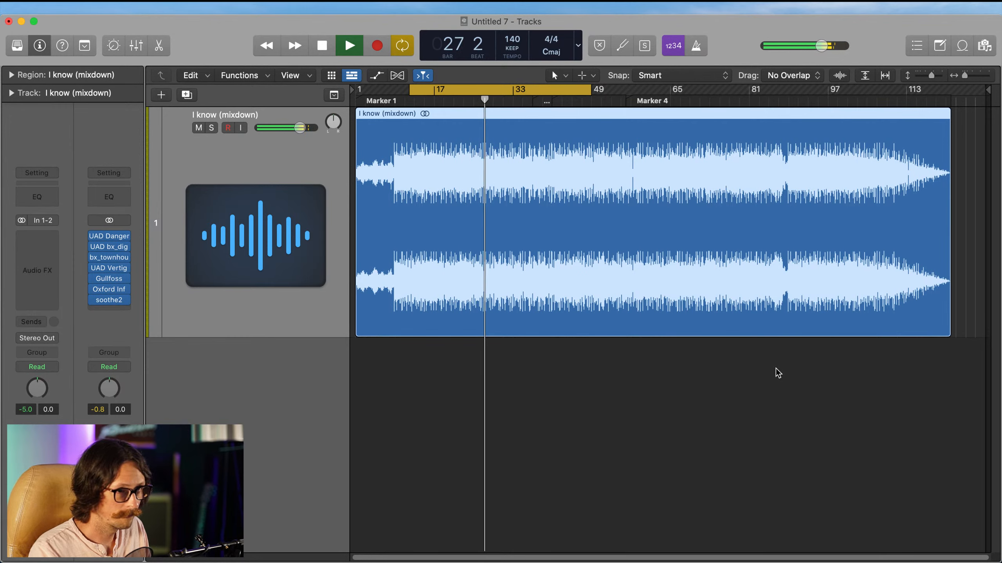
{"action": "key", "text": "space"}
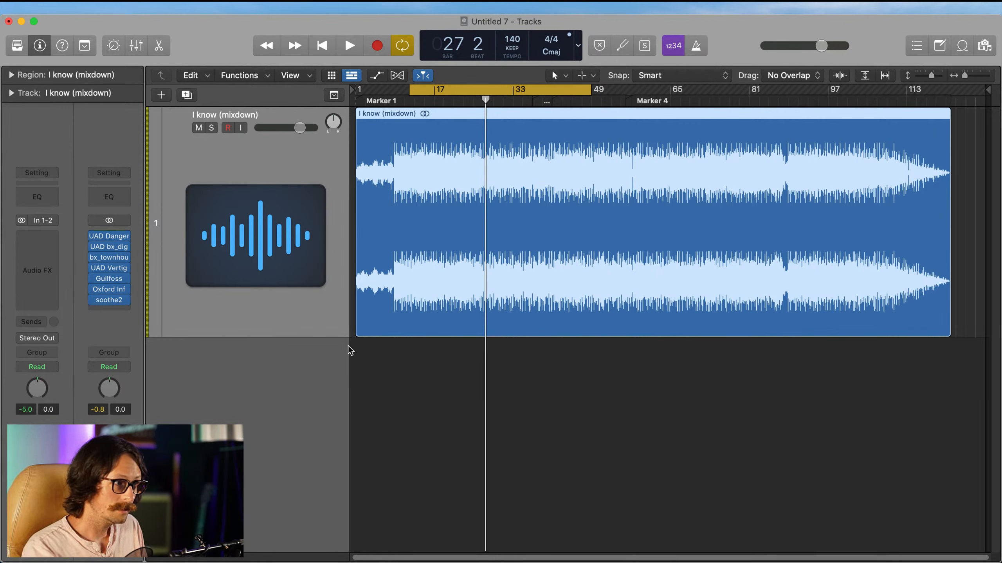
Step: Insert DMGAudio's Limitless in stereo after soothe2 on Stereo Out and move its window higher
{"action": "left_click", "coordinate": [114, 310]}
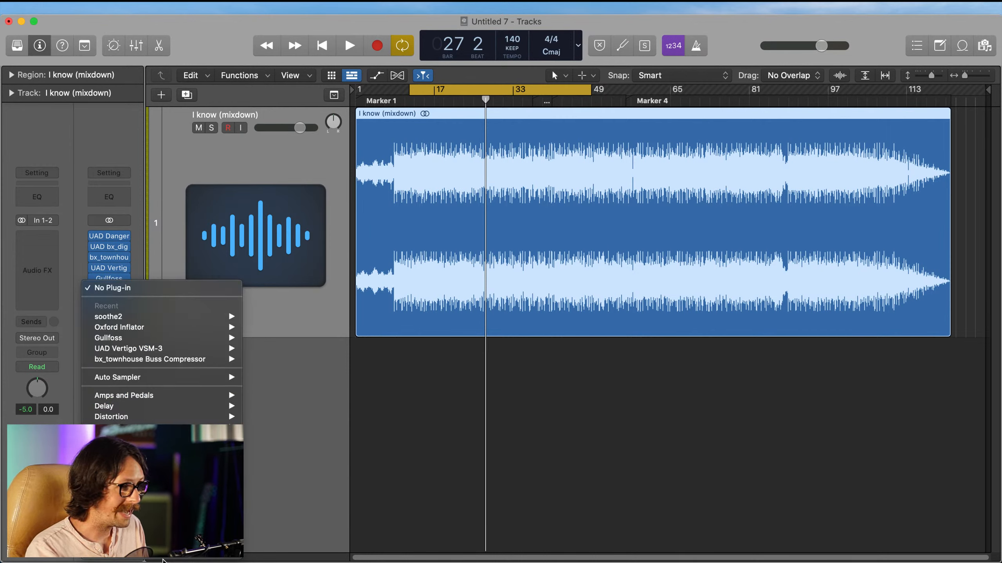
{"action": "mouse_move", "coordinate": [162, 552]}
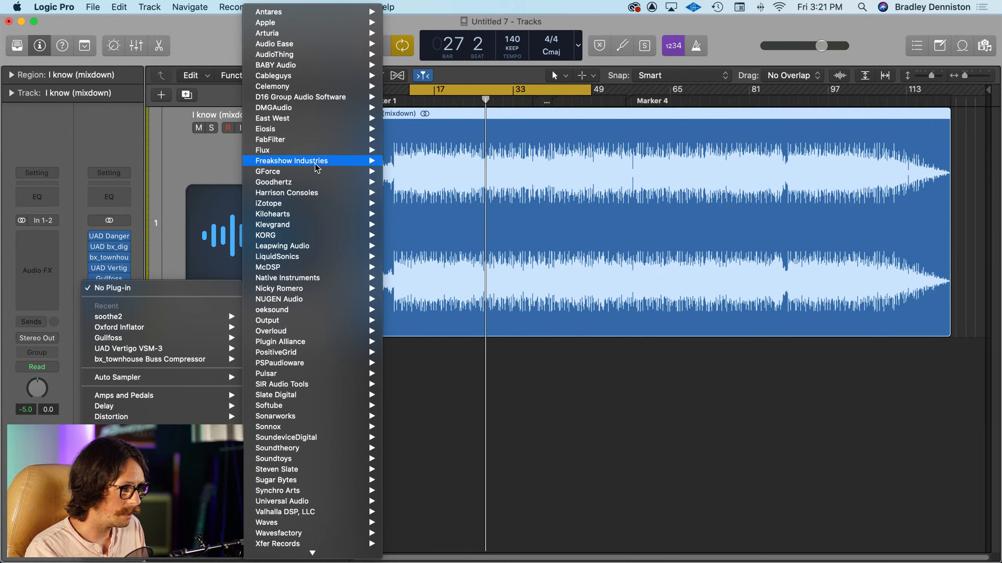
{"action": "mouse_move", "coordinate": [325, 107]}
{"action": "mouse_move", "coordinate": [412, 111]}
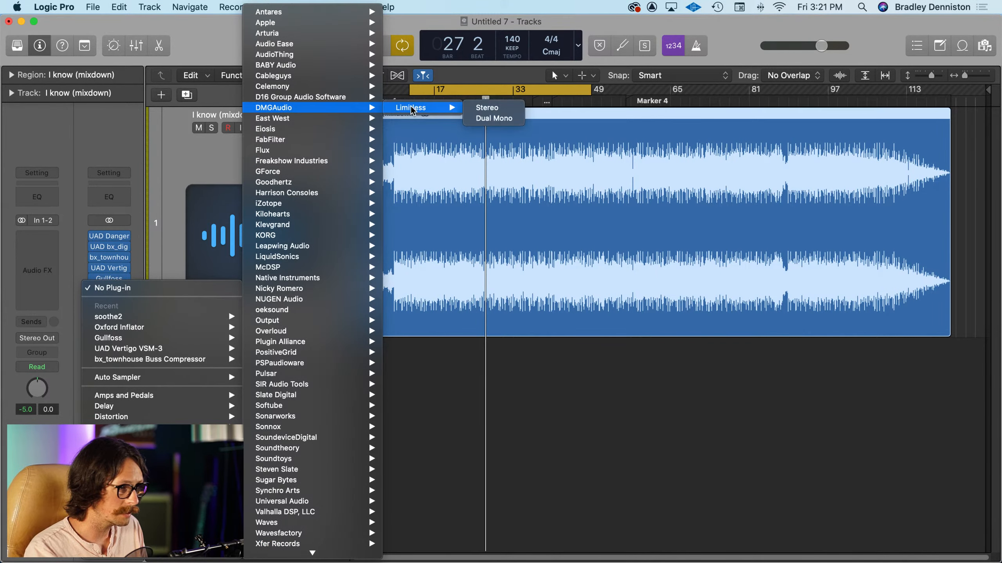
{"action": "left_click", "coordinate": [487, 108]}
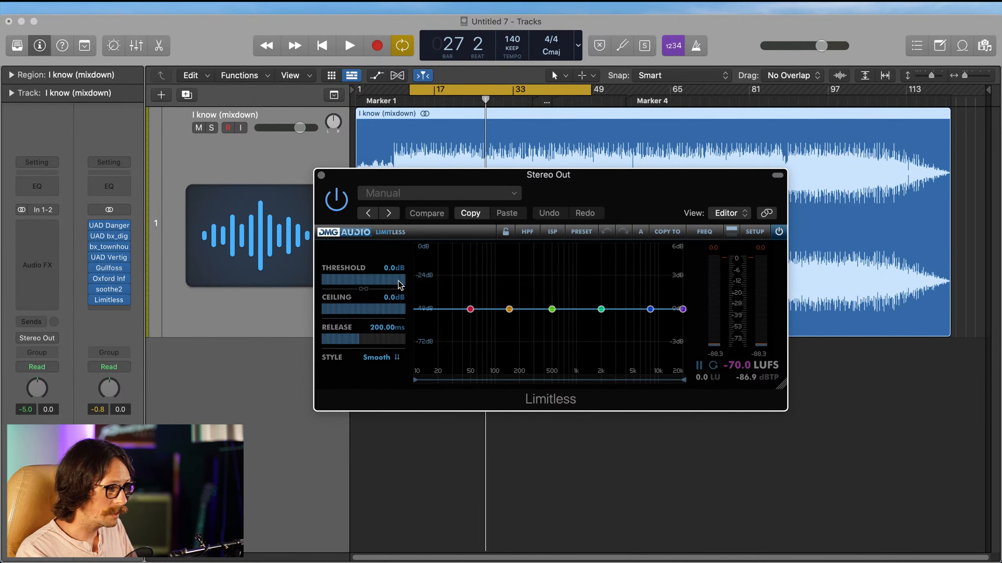
{"action": "left_click_drag", "start_coordinate": [572, 174], "coordinate": [529, 79]}
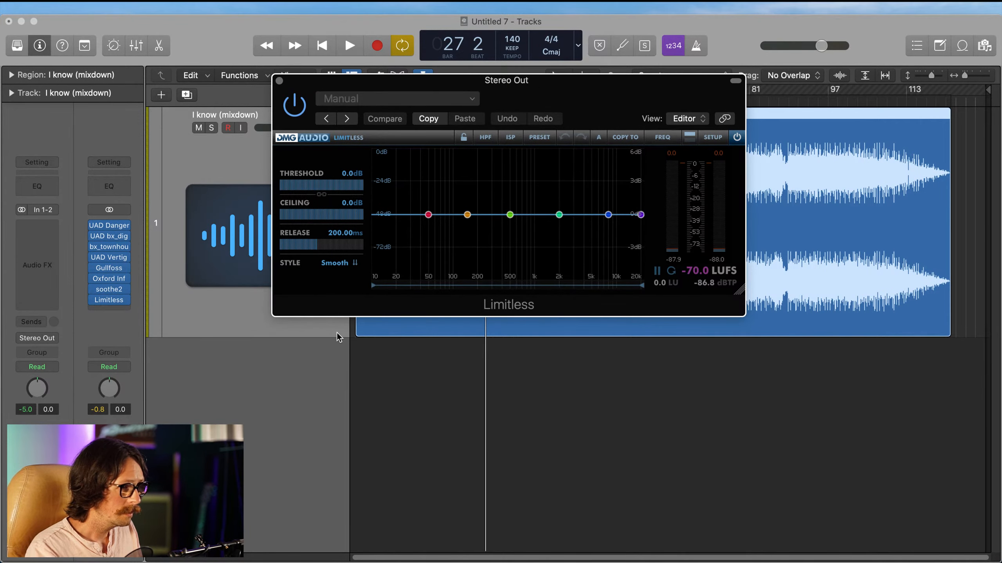
Step: Keep Limitless in the Smooth style, shorten its release to 89.49 ms and set the ceiling to -0.3 dB
{"action": "left_click", "coordinate": [350, 263]}
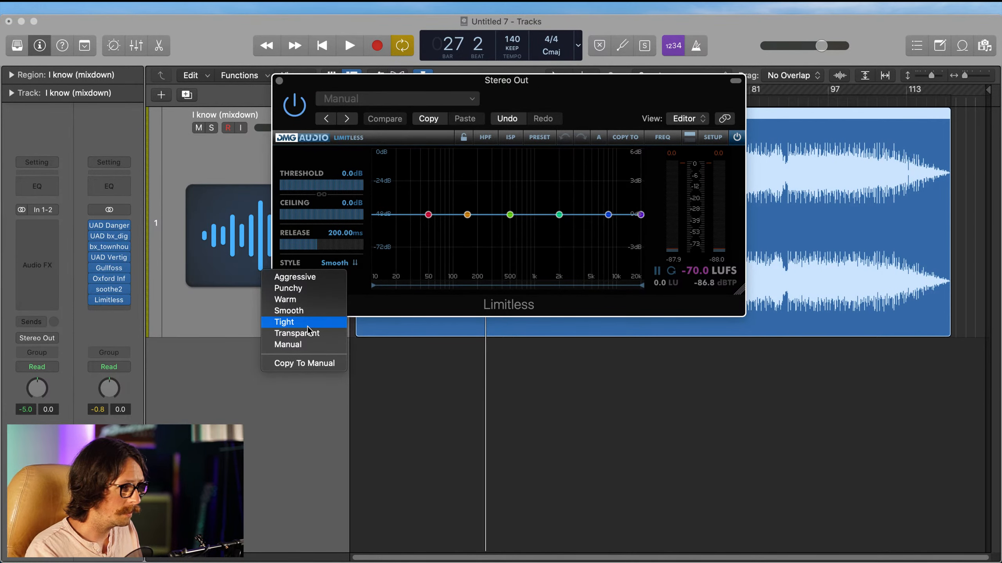
{"action": "left_click", "coordinate": [309, 312]}
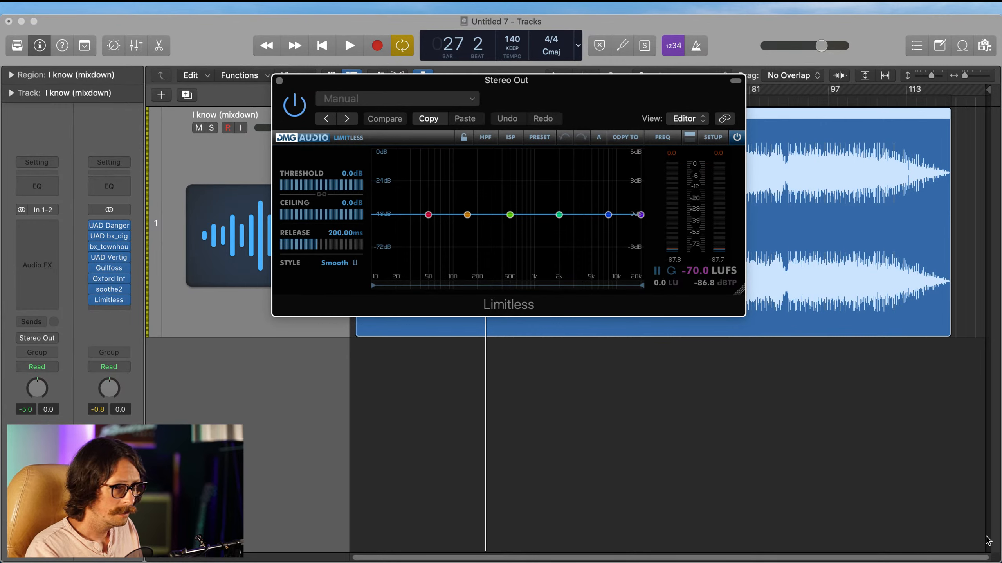
{"action": "left_click", "coordinate": [842, 482]}
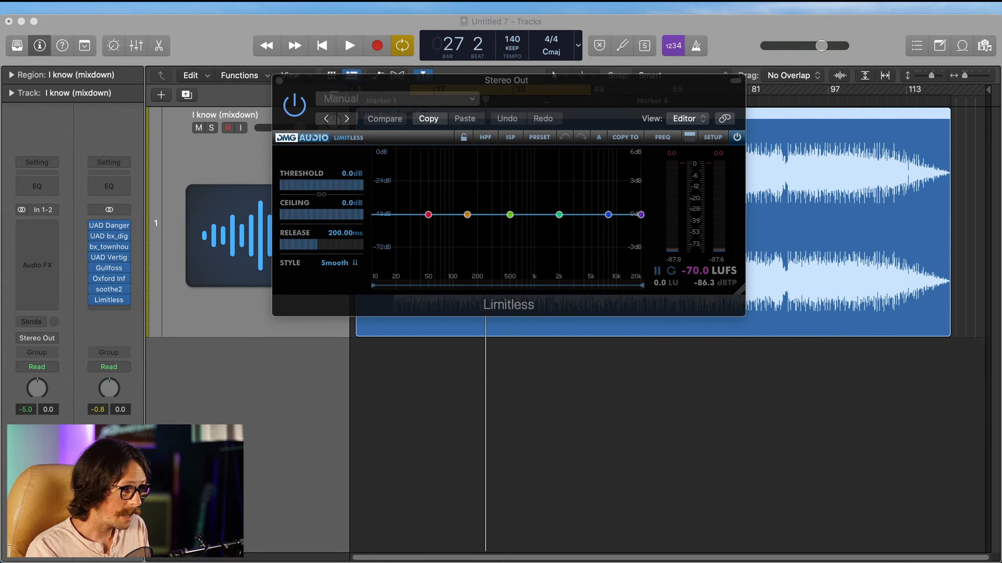
{"action": "left_click_drag", "start_coordinate": [308, 246], "coordinate": [296, 264]}
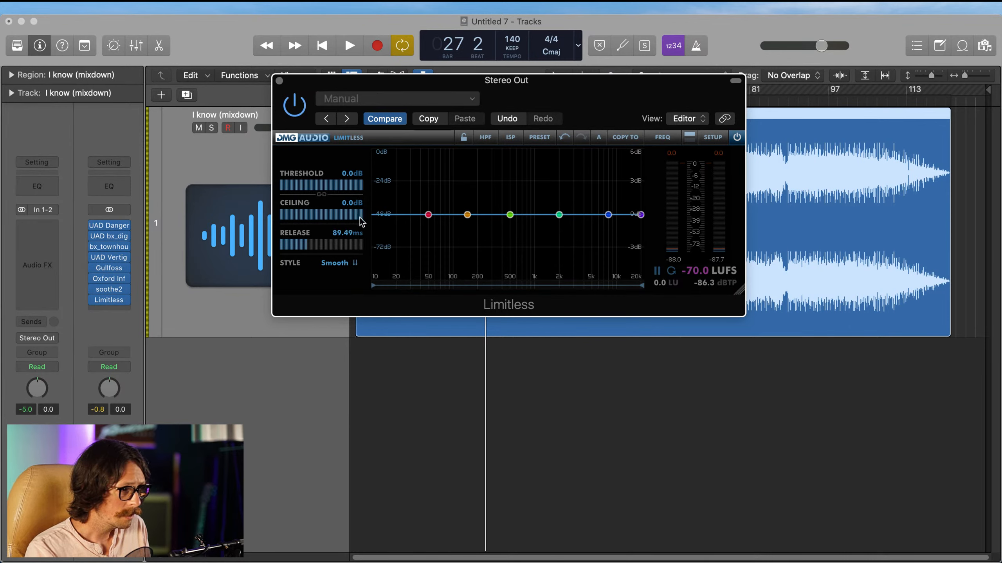
{"action": "left_click_drag", "start_coordinate": [359, 220], "coordinate": [359, 232]}
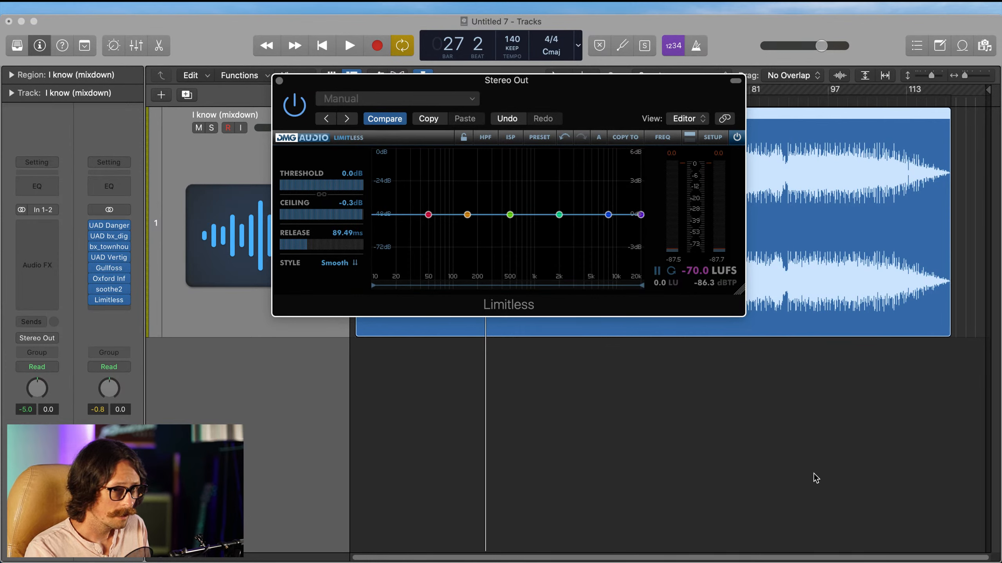
Step: Retune Limitless's band 1 to 66 Hz and lower it to -0.7 dB
{"action": "left_click", "coordinate": [845, 482]}
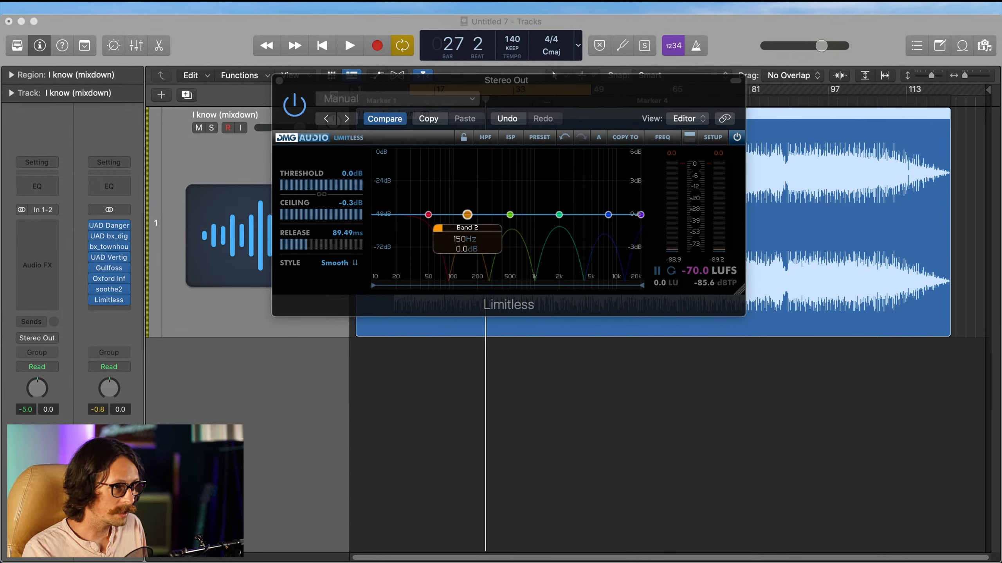
{"action": "mouse_move", "coordinate": [428, 215]}
{"action": "left_click_drag", "start_coordinate": [428, 215], "coordinate": [439, 223]}
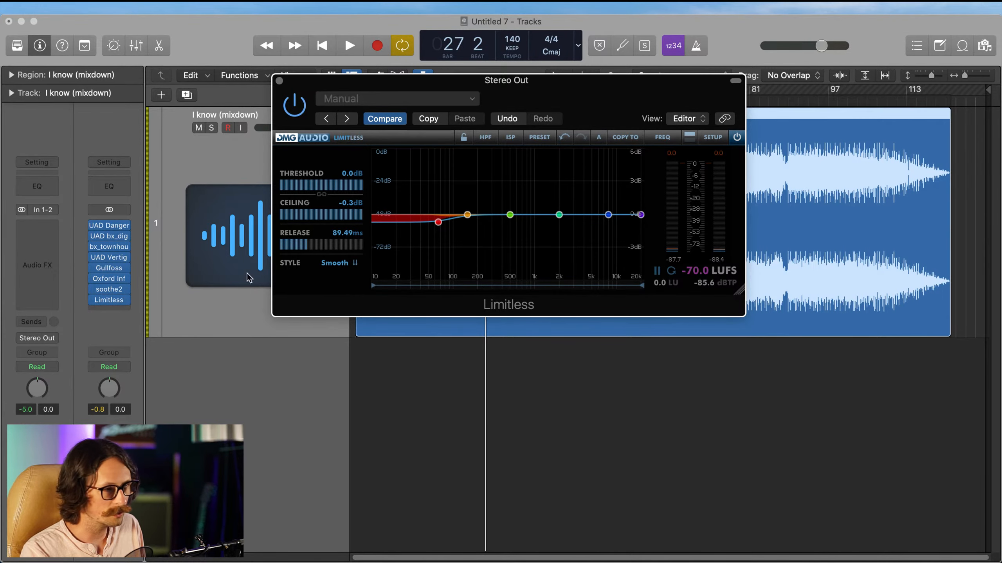
Step: Lower the VSM-3's 2nd Harmonic Fet Crusher level slightly, and review the Oxford Inflator's settings before closing both plug-ins
{"action": "left_click", "coordinate": [115, 257]}
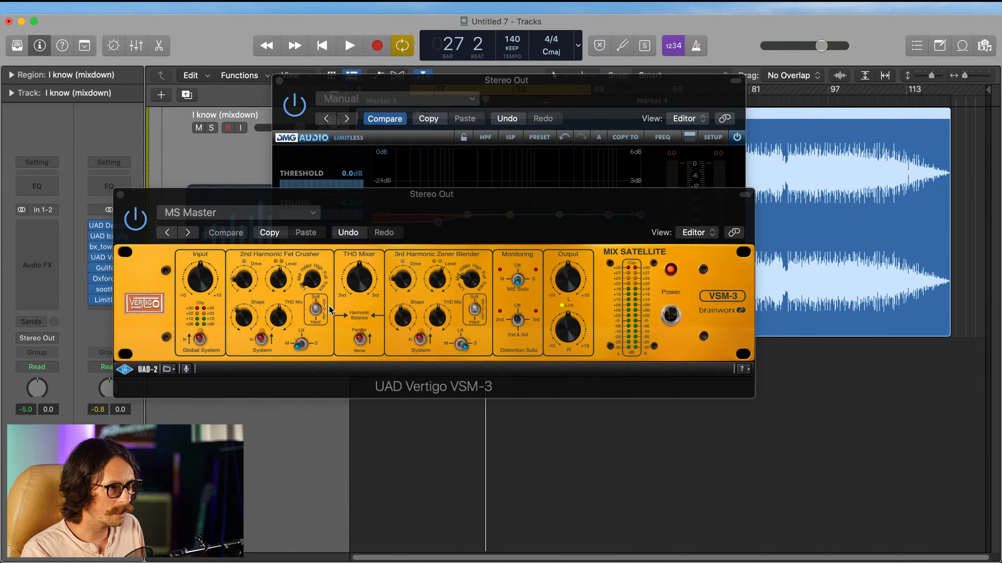
{"action": "left_click", "coordinate": [266, 281]}
{"action": "left_click_drag", "start_coordinate": [278, 280], "coordinate": [280, 288]}
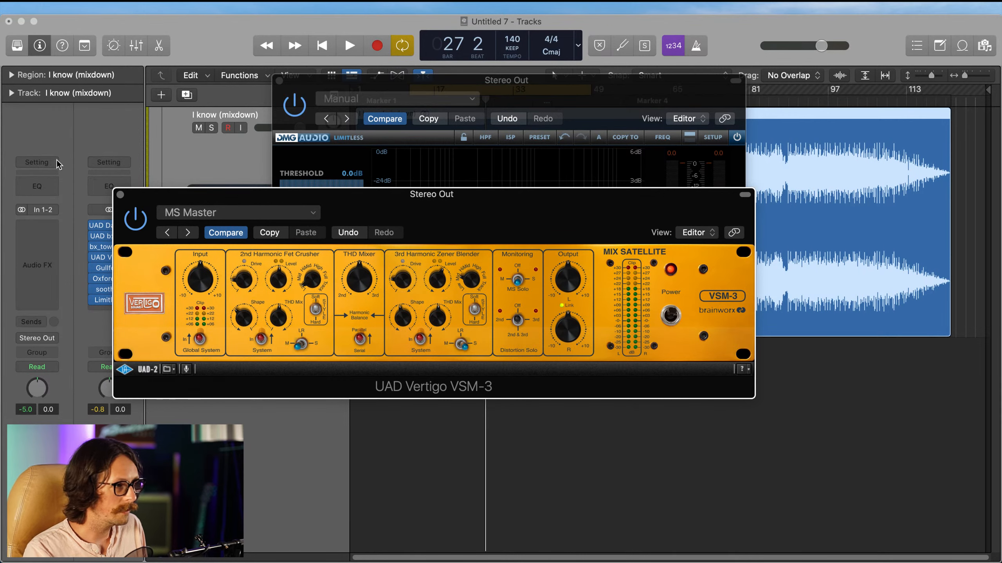
{"action": "left_click", "coordinate": [120, 195]}
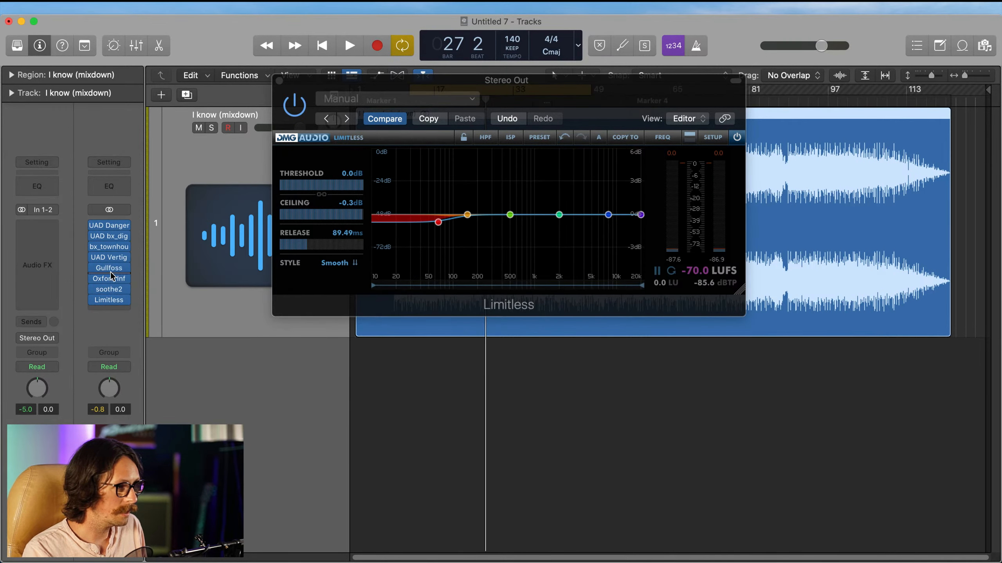
{"action": "left_click", "coordinate": [109, 278]}
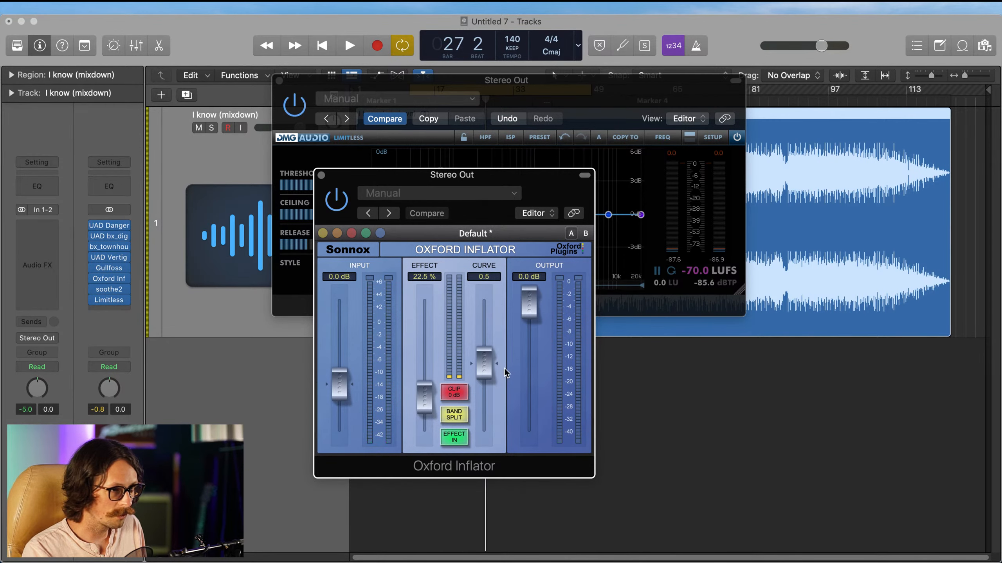
{"action": "left_click", "coordinate": [321, 175]}
Step: Check Limitless's band 1, and shift band 3 up to about 1 kHz with a slight boost
{"action": "mouse_move", "coordinate": [441, 222]}
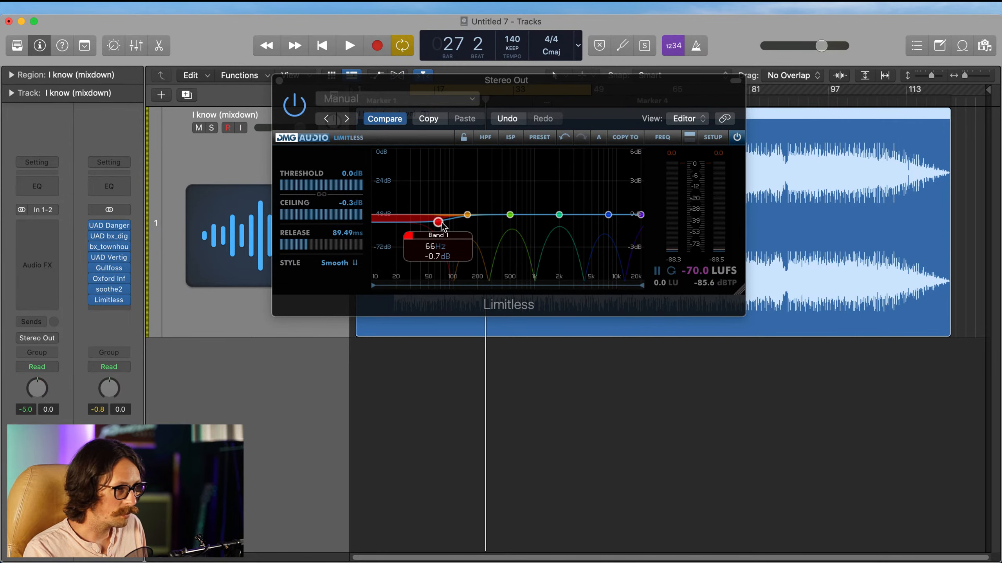
{"action": "left_click_drag", "start_coordinate": [442, 224], "coordinate": [442, 223]}
{"action": "left_click", "coordinate": [442, 223]}
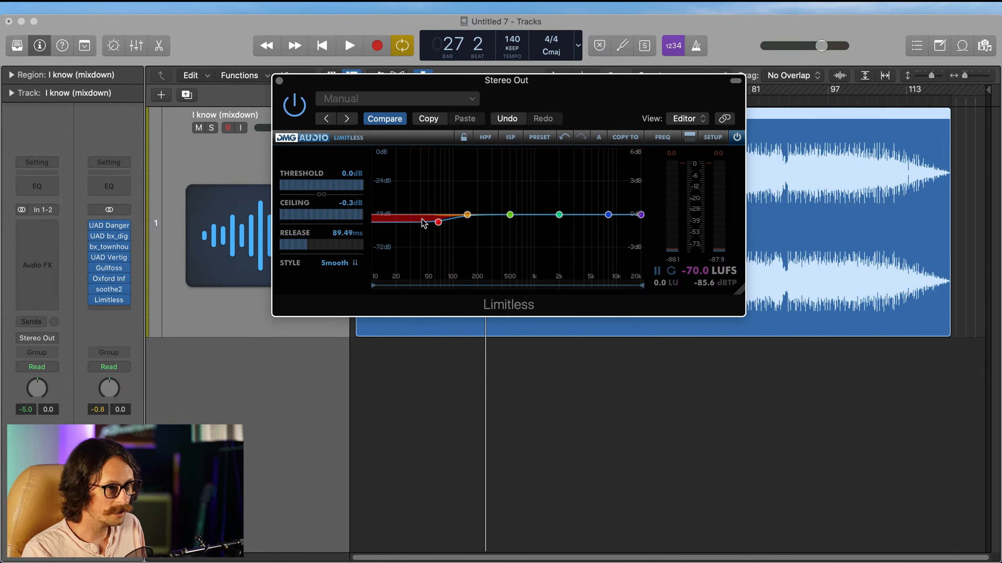
{"action": "mouse_move", "coordinate": [437, 225]}
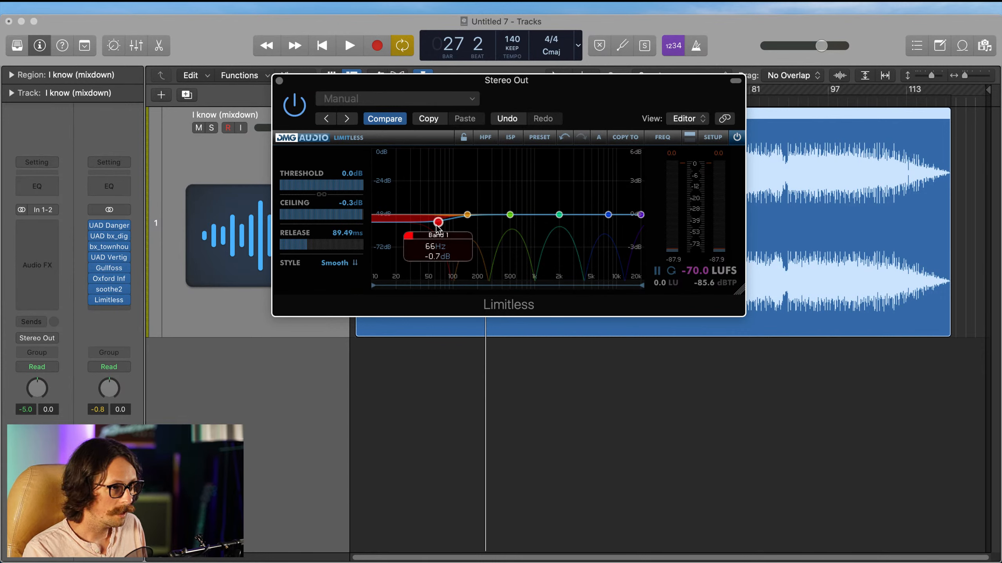
{"action": "left_click", "coordinate": [511, 215]}
{"action": "left_click_drag", "start_coordinate": [513, 214], "coordinate": [535, 212]}
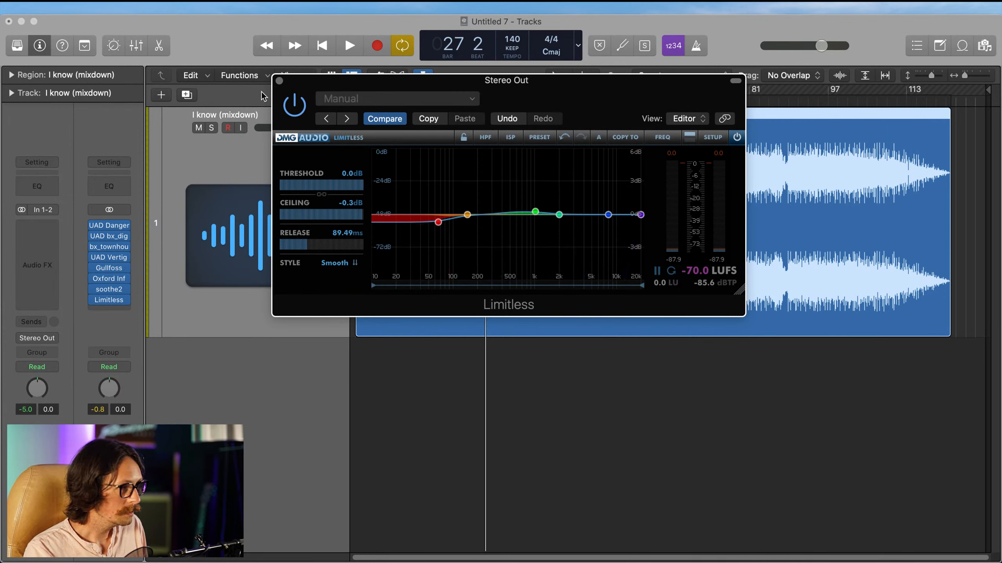
Step: Start playback from the cycle region and lower Limitless's threshold to -1.4 dB
{"action": "left_click", "coordinate": [502, 384]}
{"action": "left_click", "coordinate": [435, 338]}
{"action": "key", "text": "space"}
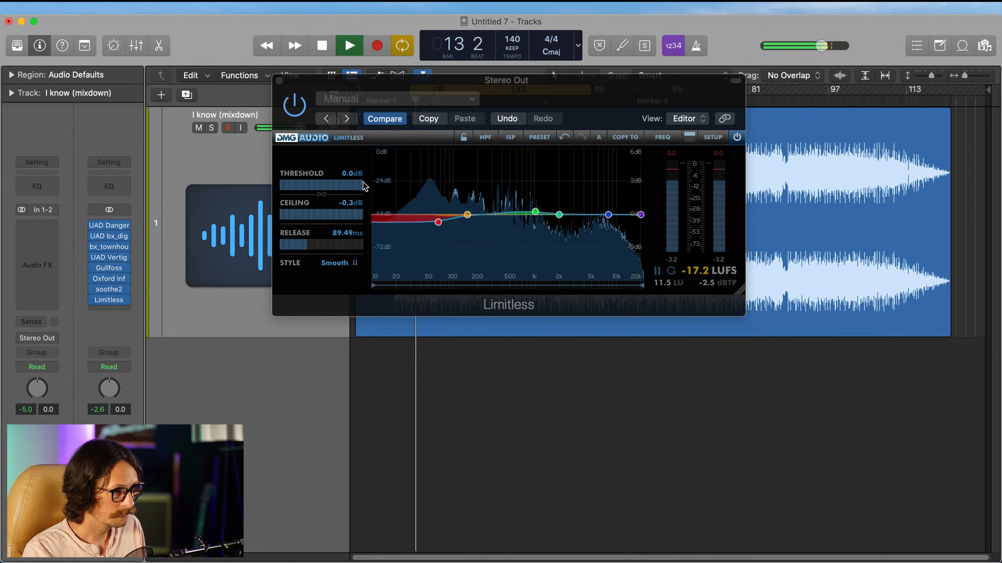
{"action": "left_click_drag", "start_coordinate": [365, 186], "coordinate": [357, 192]}
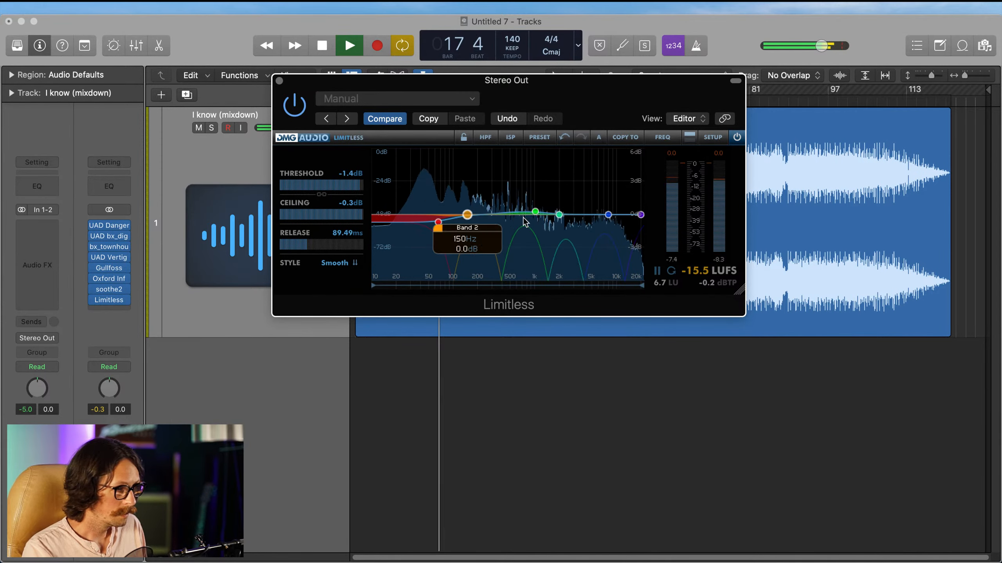
Step: Shift Limitless's band 4 up to about 3.3 kHz with a slight cut, and stop playback
{"action": "left_click_drag", "start_coordinate": [558, 215], "coordinate": [576, 220]}
{"action": "key", "text": "space"}
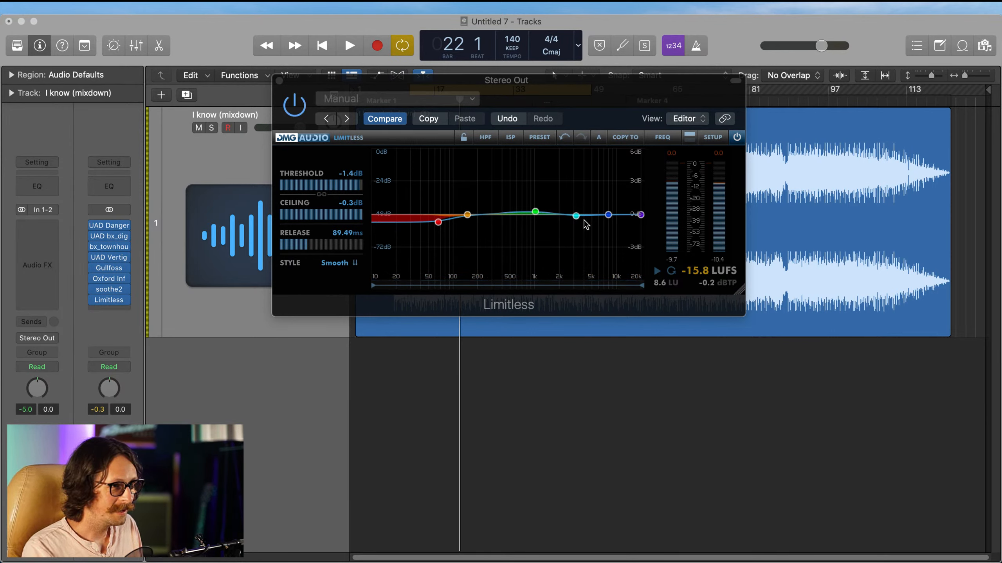
{"action": "mouse_move", "coordinate": [576, 215]}
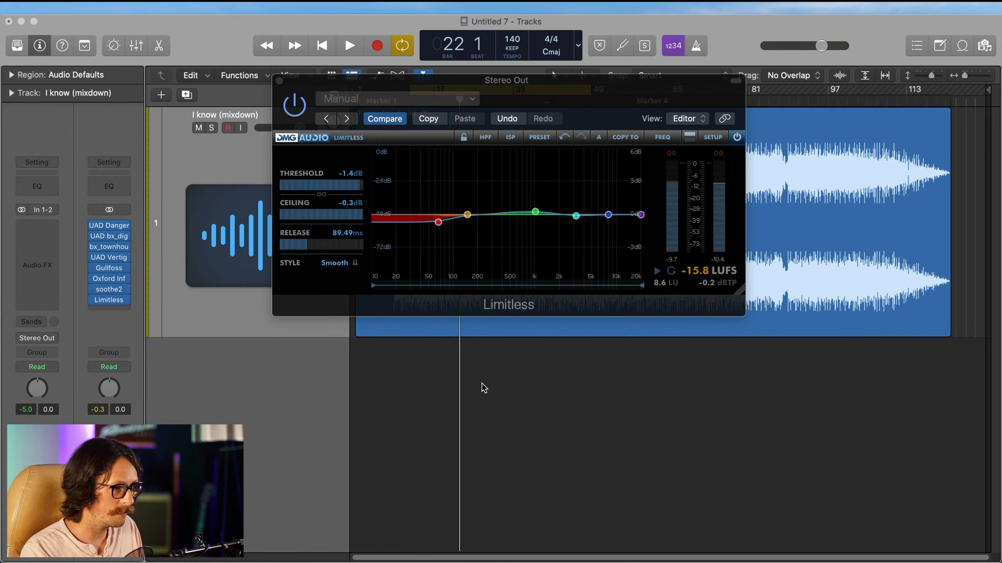
Step: Start playback from the cycle region and move Limitless's band 4 to about 3.2 kHz with a -0.5 dB cut
{"action": "left_click", "coordinate": [680, 336]}
{"action": "key", "text": "space"}
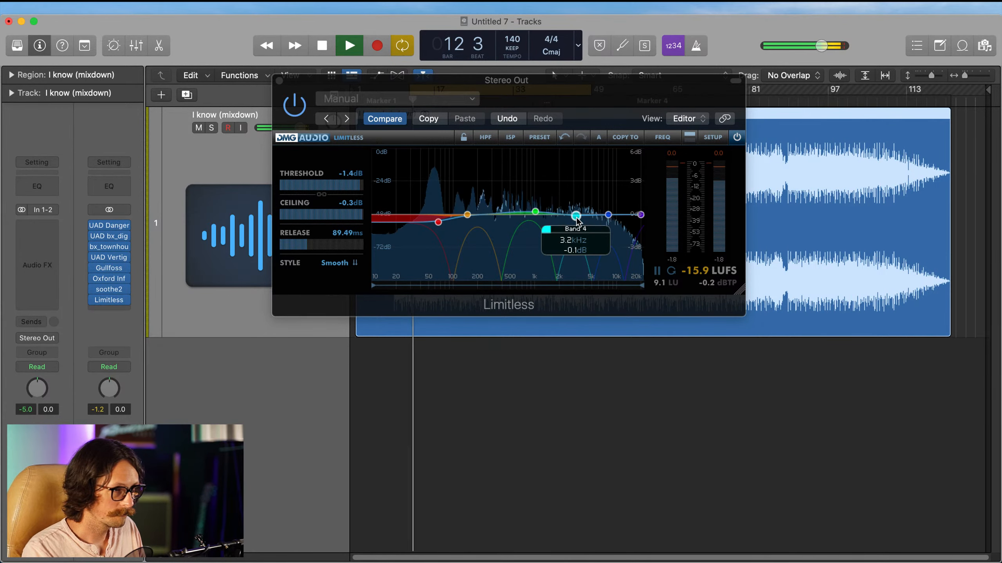
{"action": "left_click", "coordinate": [576, 218]}
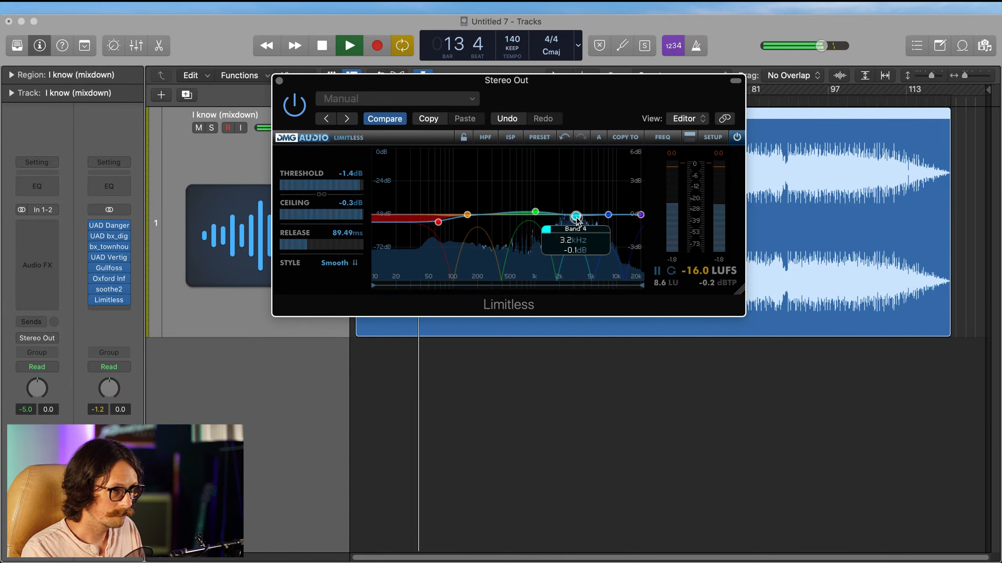
{"action": "left_click_drag", "start_coordinate": [576, 218], "coordinate": [582, 218]}
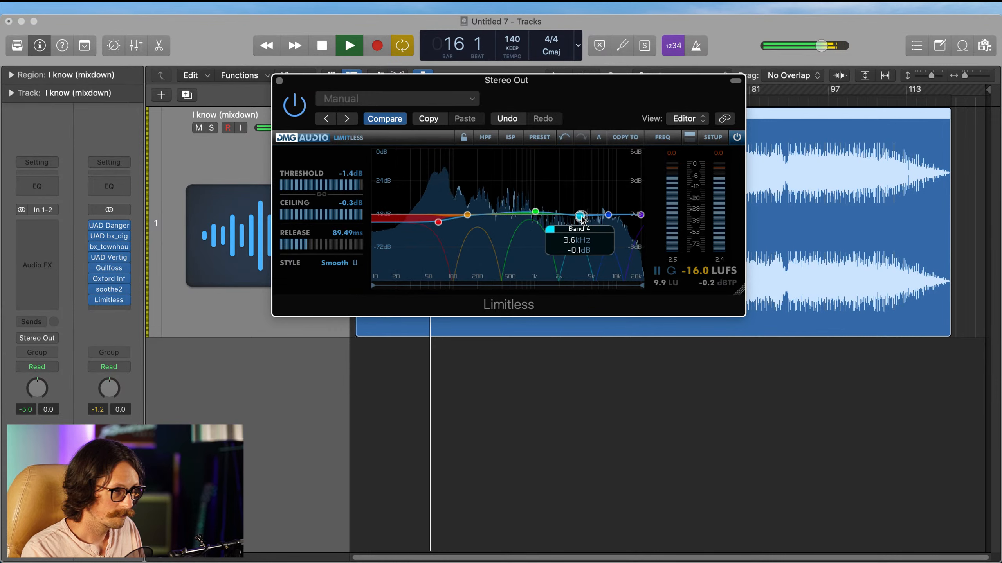
{"action": "left_click_drag", "start_coordinate": [582, 220], "coordinate": [582, 224]}
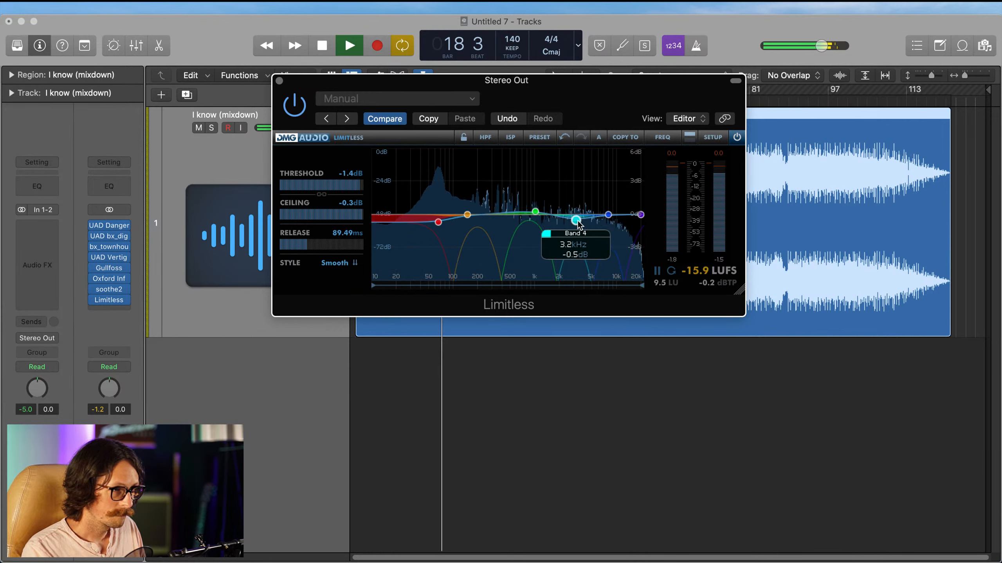
Step: Reduce Limitless's band 1 cut to about -0.4 dB, and boost band 2 by about 0.4 dB while shifting it slightly lower
{"action": "mouse_move", "coordinate": [538, 214]}
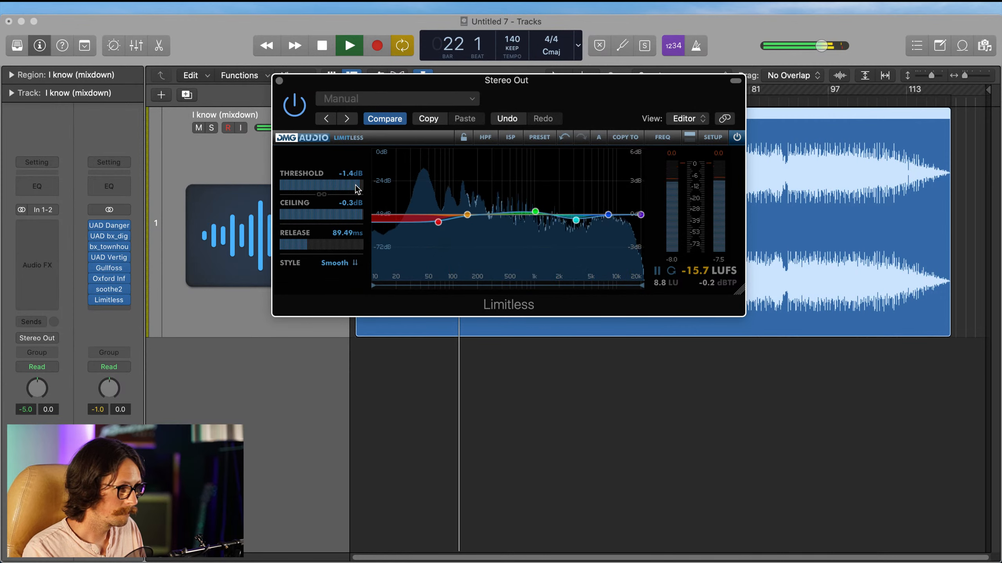
{"action": "mouse_move", "coordinate": [435, 221]}
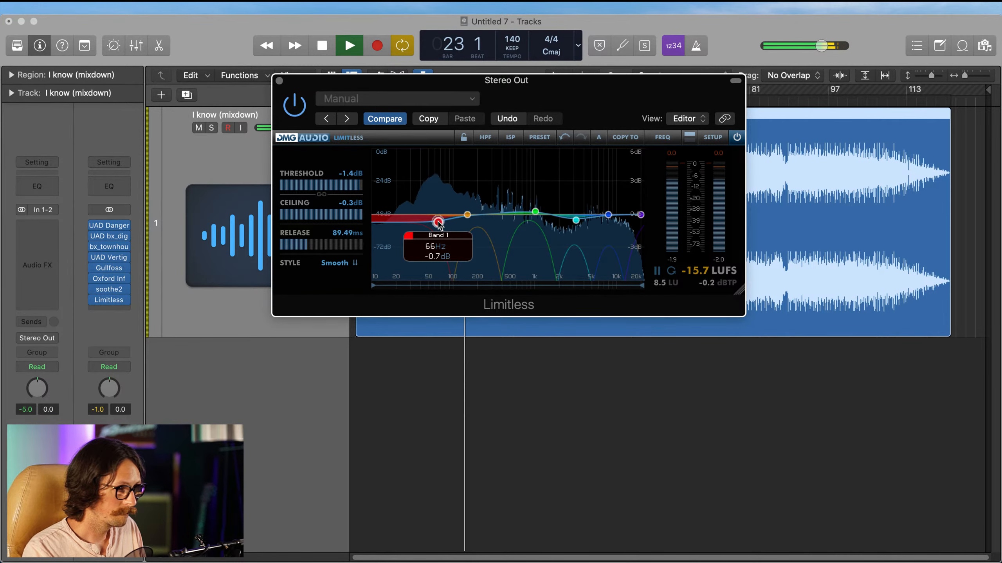
{"action": "left_click_drag", "start_coordinate": [438, 223], "coordinate": [443, 220]}
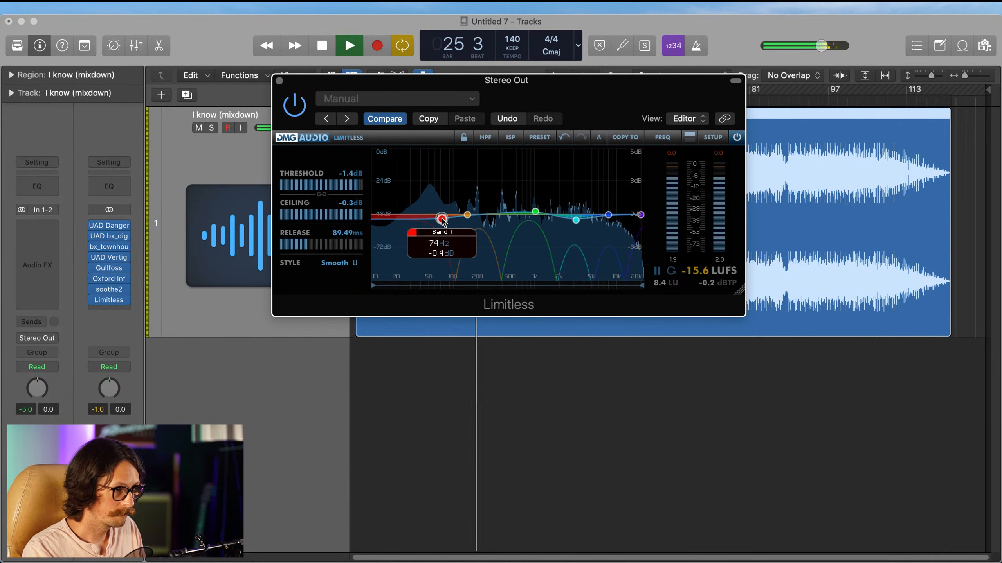
{"action": "mouse_move", "coordinate": [466, 215]}
{"action": "left_mouse_down"}
{"action": "mouse_move", "coordinate": [479, 208]}
{"action": "mouse_move", "coordinate": [456, 209]}
{"action": "left_mouse_up"}
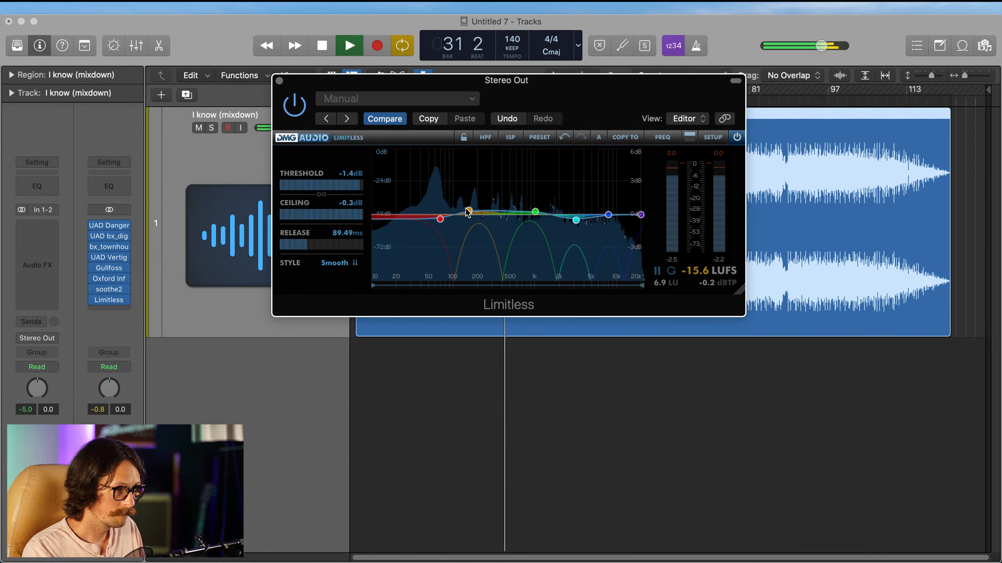
{"action": "left_click_drag", "start_coordinate": [468, 210], "coordinate": [463, 210]}
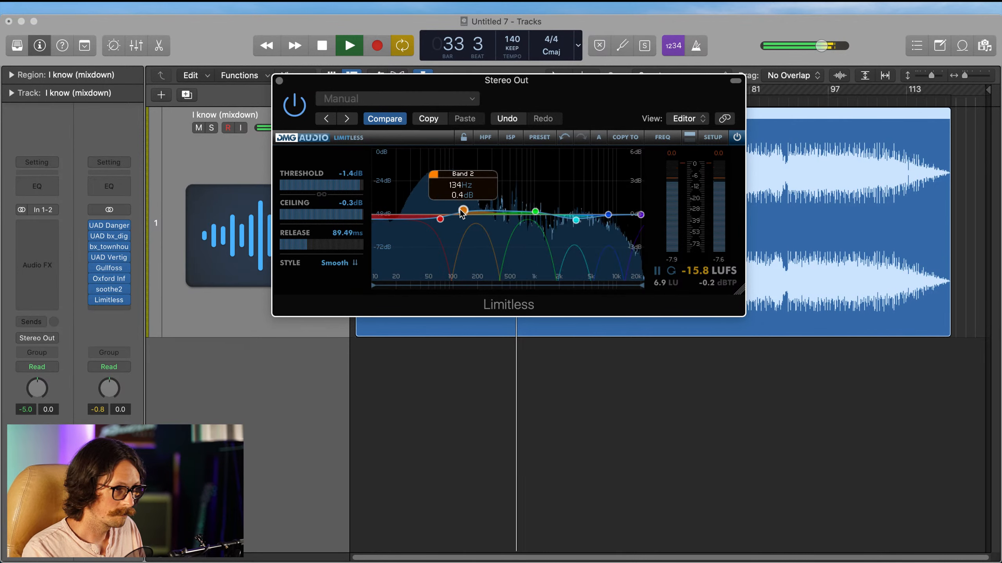
{"action": "left_click_drag", "start_coordinate": [464, 212], "coordinate": [462, 216]}
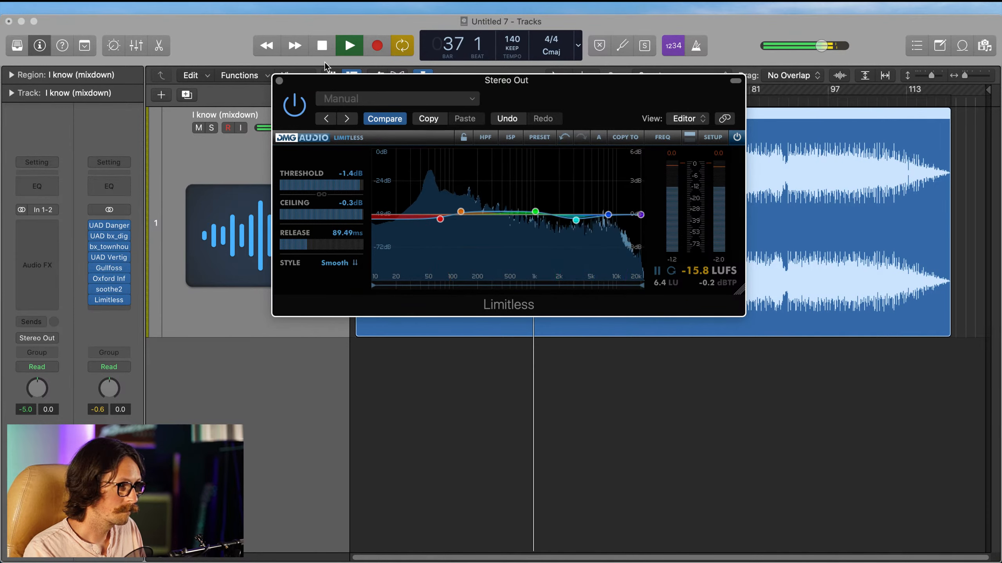
Step: Compare the mix with Limitless bypassed and re-enabled, close the plug-in and stop playback
{"action": "left_click", "coordinate": [293, 110]}
{"action": "left_click", "coordinate": [293, 109]}
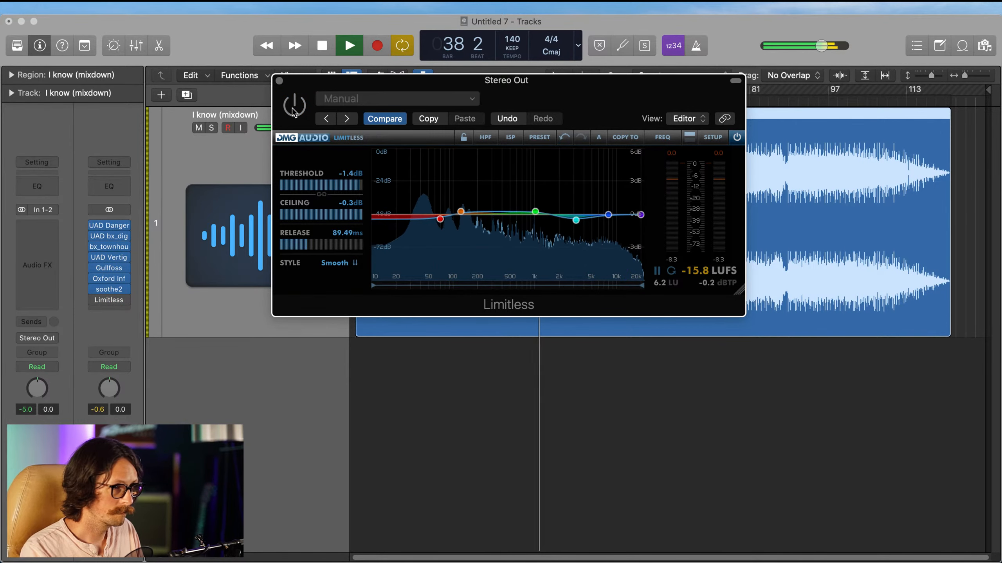
{"action": "left_click", "coordinate": [280, 81]}
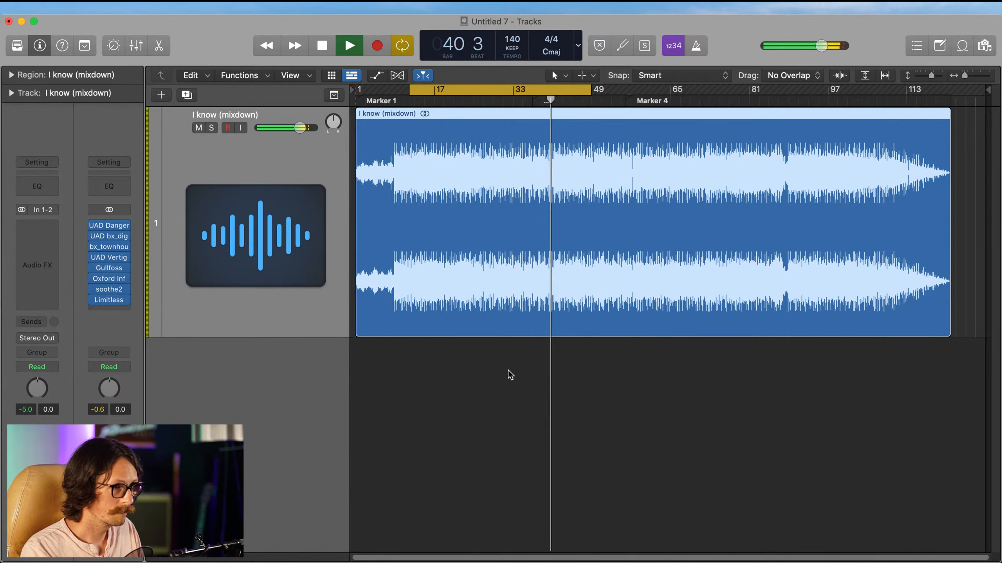
{"action": "key", "text": "space"}
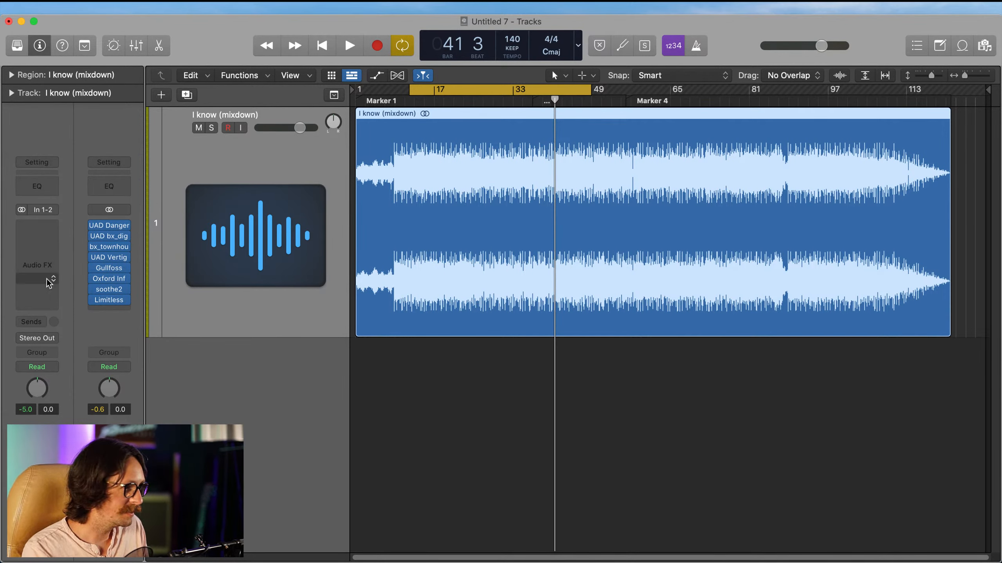
Step: Set Gullfoss's Recover to 50% and Tame to 38%, raise its low frequency limit slightly, and audition the mix with the plug-in closed
{"action": "left_click", "coordinate": [114, 272]}
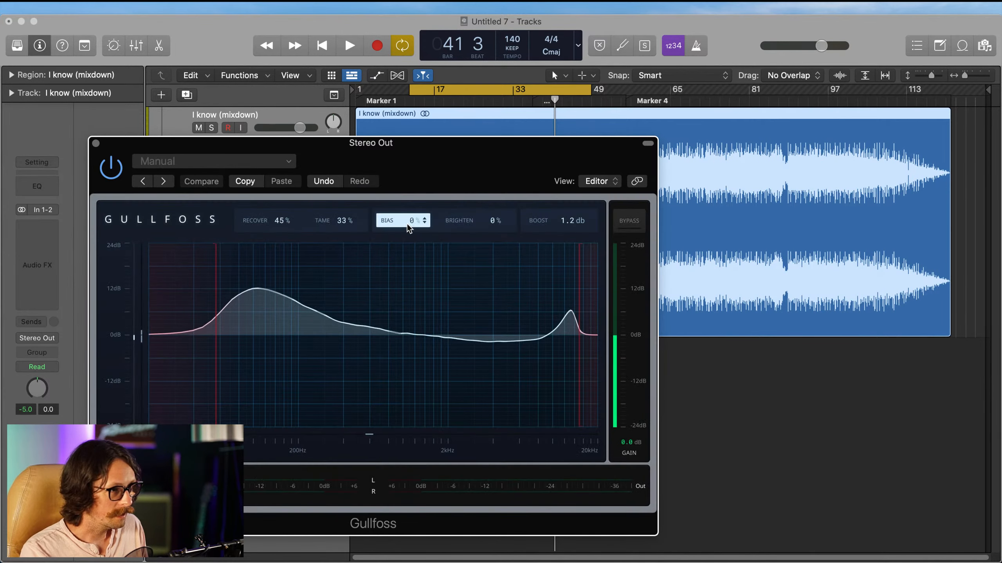
{"action": "left_click_drag", "start_coordinate": [463, 170], "coordinate": [533, 131]}
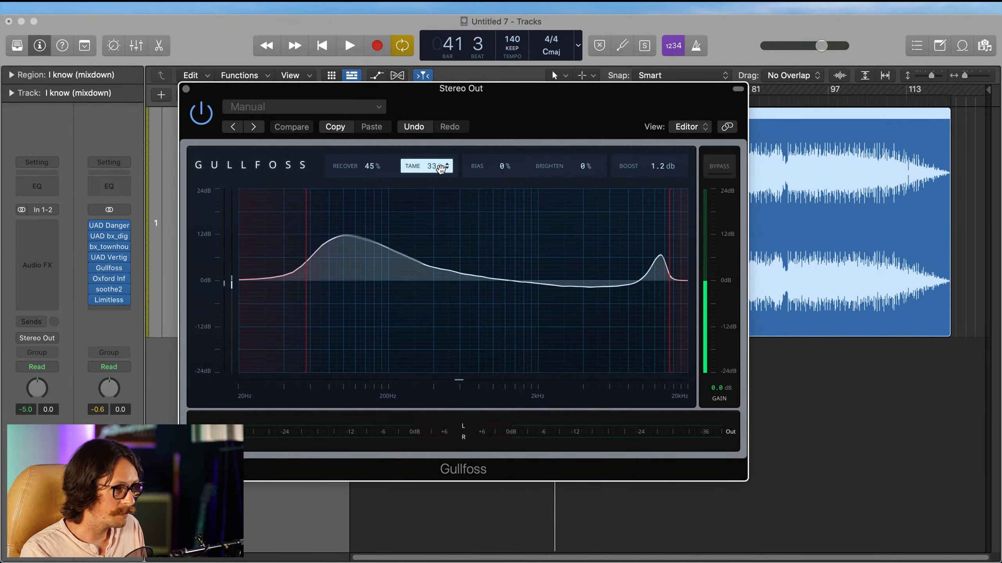
{"action": "left_click_drag", "start_coordinate": [438, 168], "coordinate": [381, 166]}
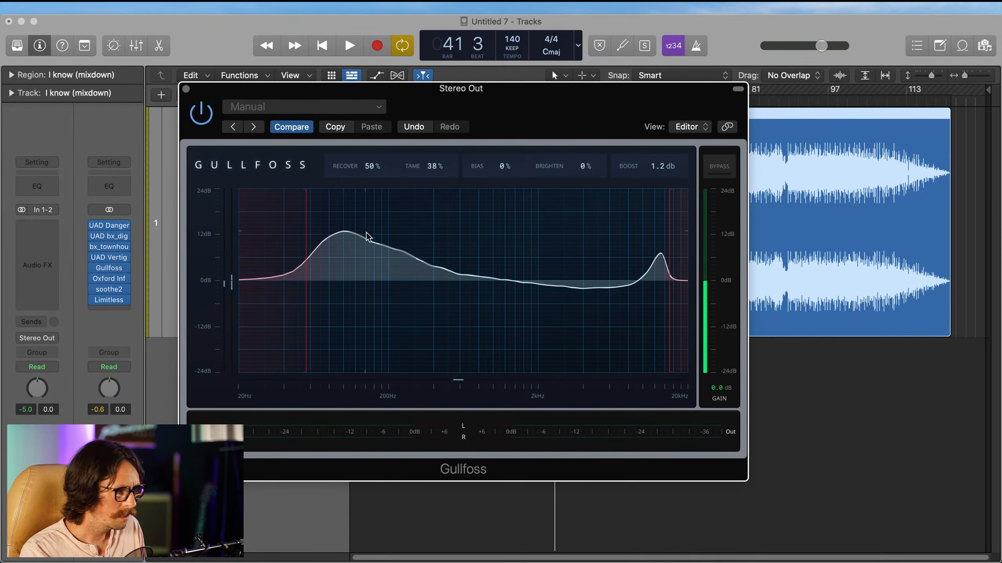
{"action": "left_click_drag", "start_coordinate": [307, 237], "coordinate": [317, 235]}
{"action": "left_click", "coordinate": [186, 89]}
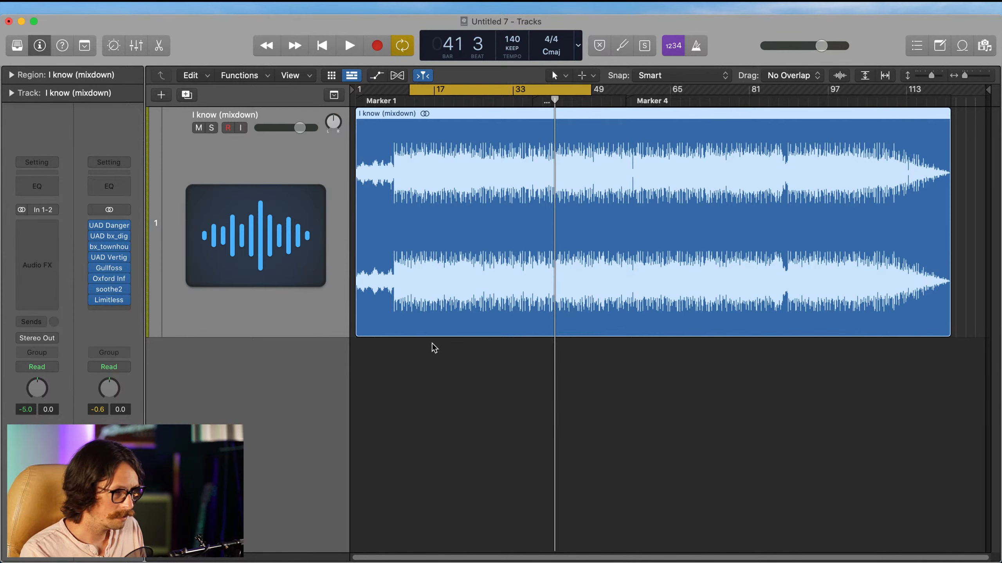
{"action": "key", "text": "space"}
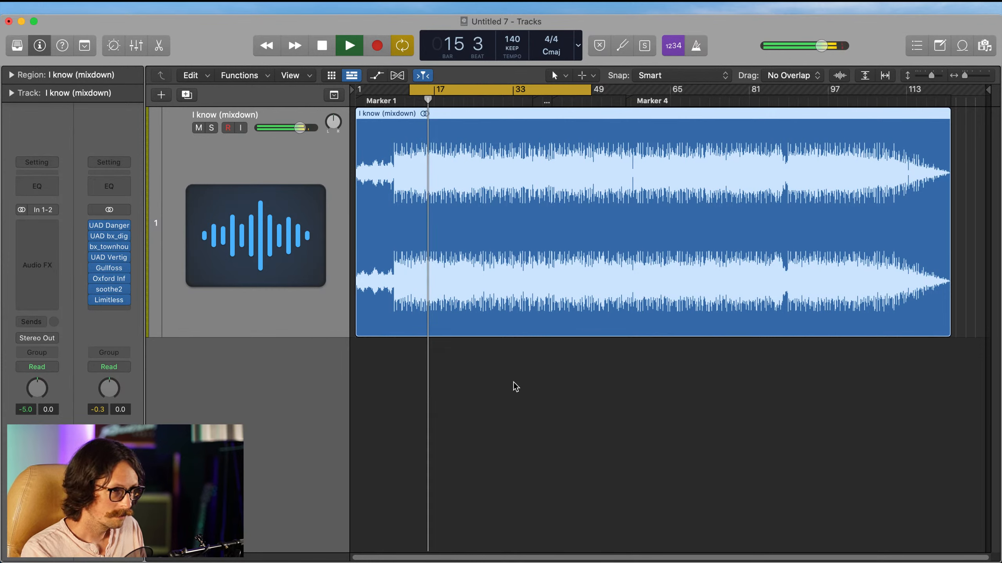
{"action": "key", "text": "space"}
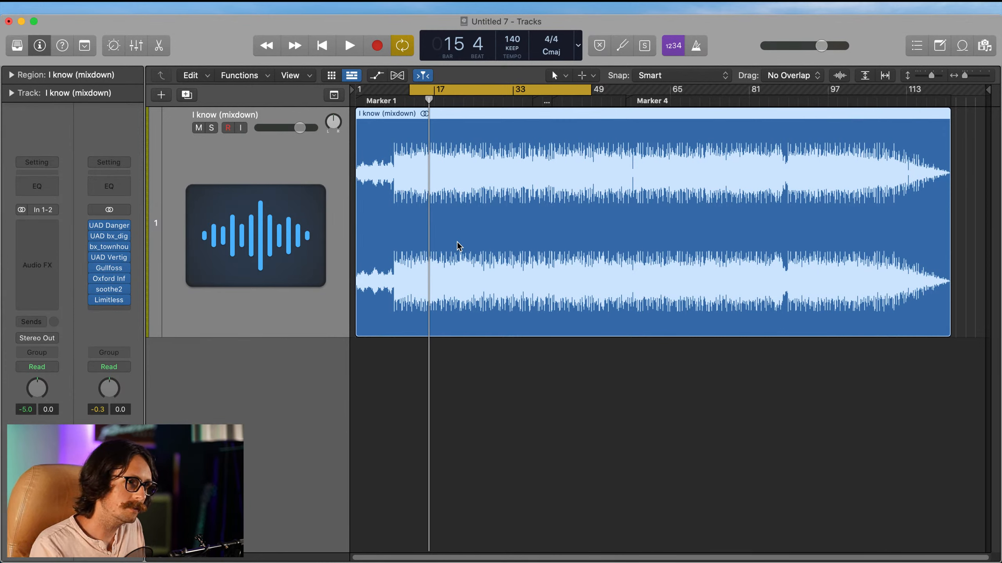
Step: Insert iZotope's Ozone 9 in stereo after Limitless on the Stereo Out channel
{"action": "left_click", "coordinate": [117, 309]}
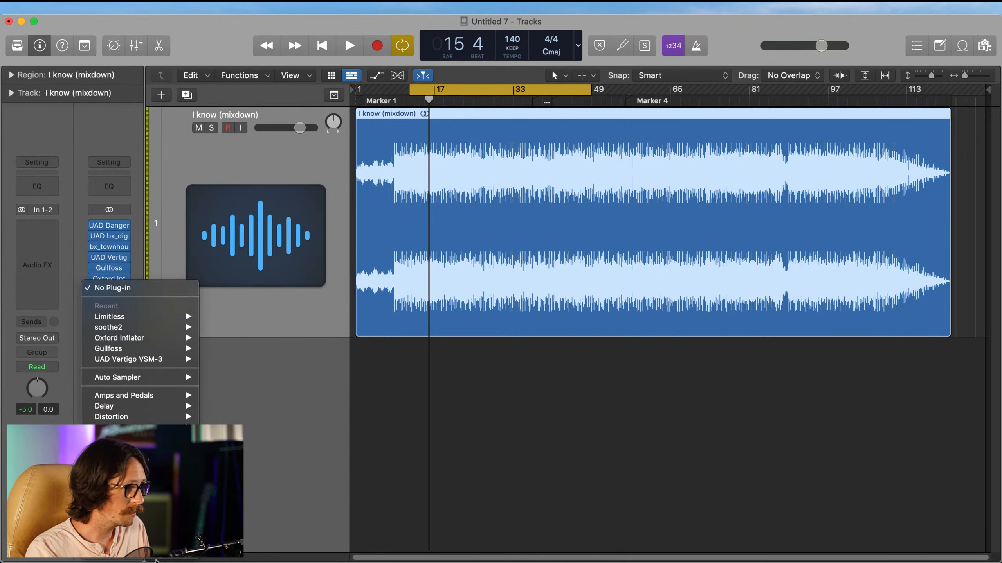
{"action": "mouse_move", "coordinate": [183, 560]}
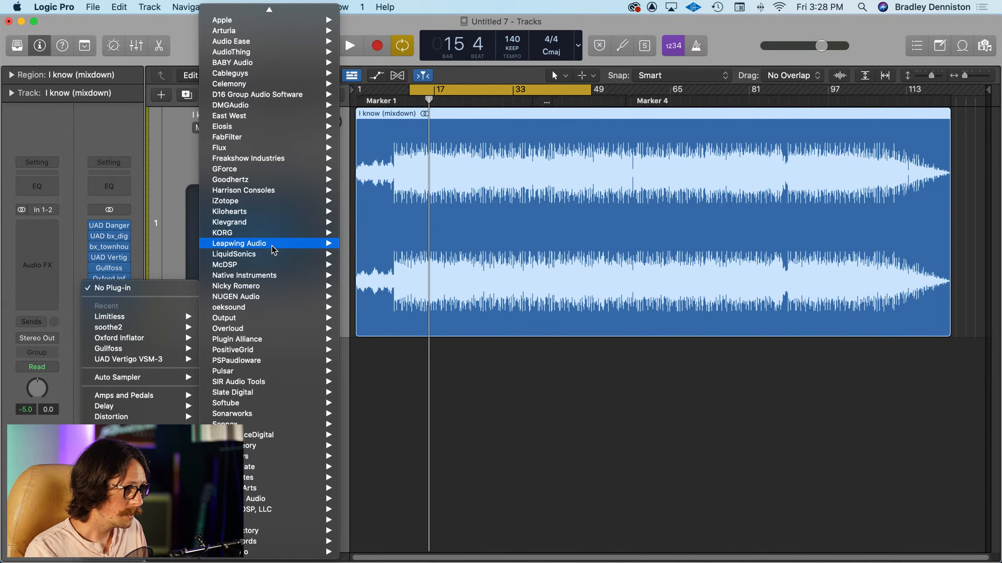
{"action": "mouse_move", "coordinate": [261, 201]}
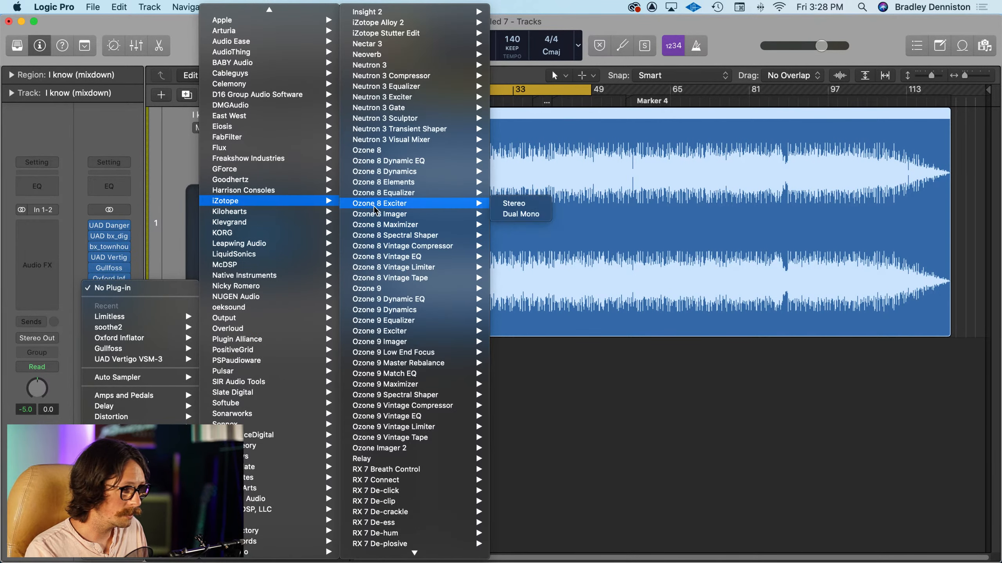
{"action": "left_click", "coordinate": [405, 291]}
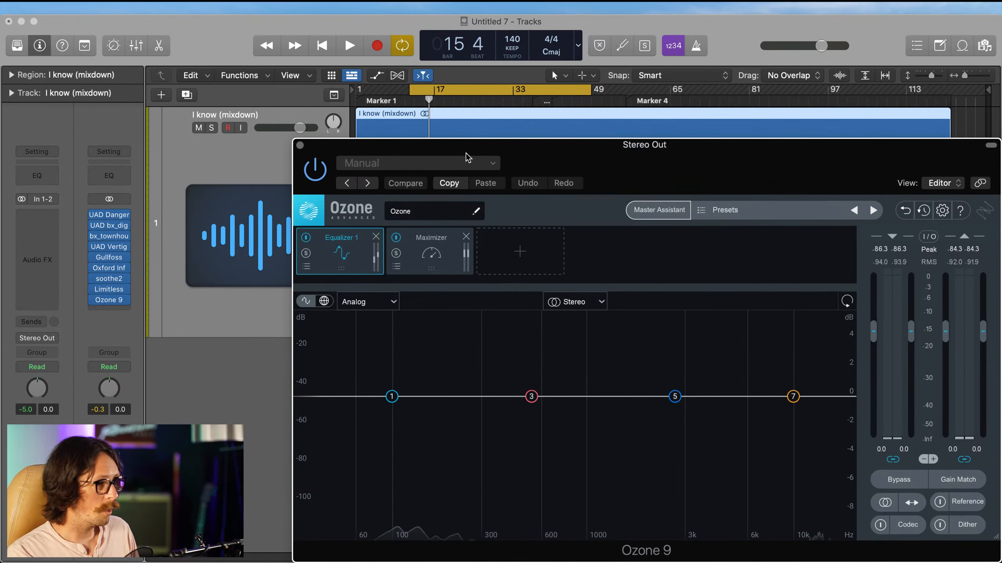
{"action": "left_click_drag", "start_coordinate": [703, 150], "coordinate": [532, 105]}
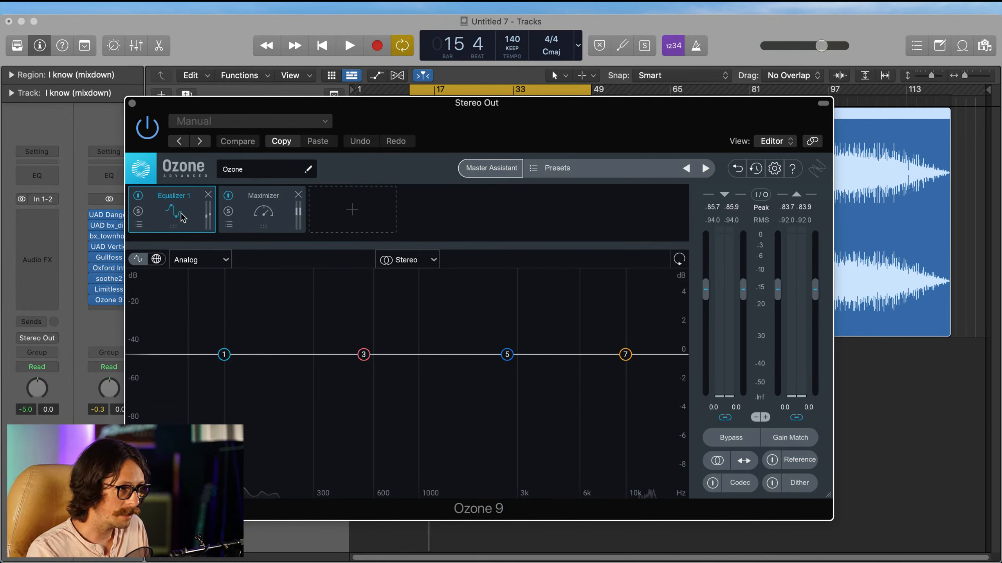
Step: Add a Dynamic EQ module to Ozone 9 and place it between Equalizer 1 and the Maximizer
{"action": "left_click", "coordinate": [353, 211]}
{"action": "left_click", "coordinate": [352, 234]}
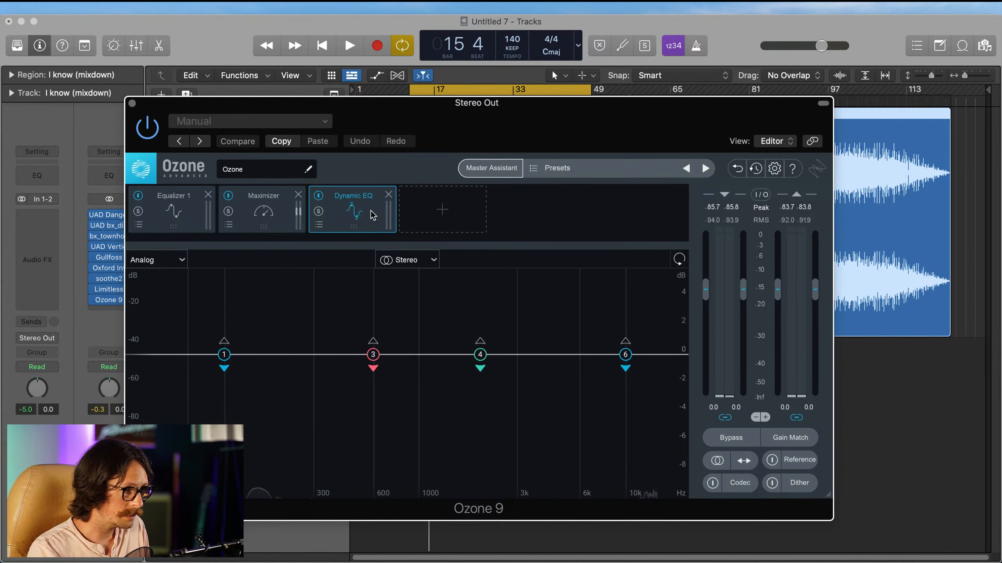
{"action": "left_click_drag", "start_coordinate": [353, 197], "coordinate": [202, 221]}
{"action": "left_click", "coordinate": [174, 219]}
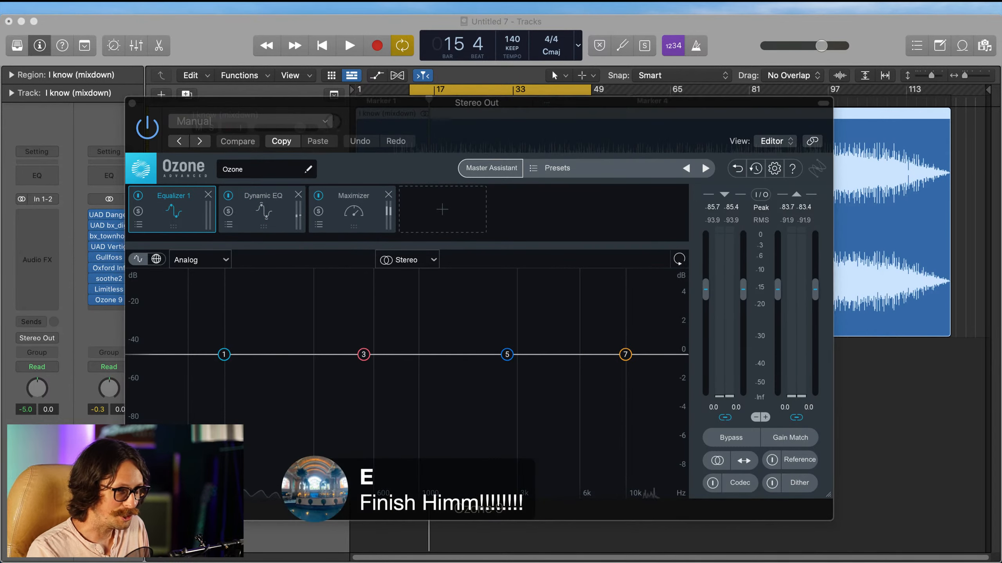
{"action": "left_click_drag", "start_coordinate": [407, 130], "coordinate": [481, 82]}
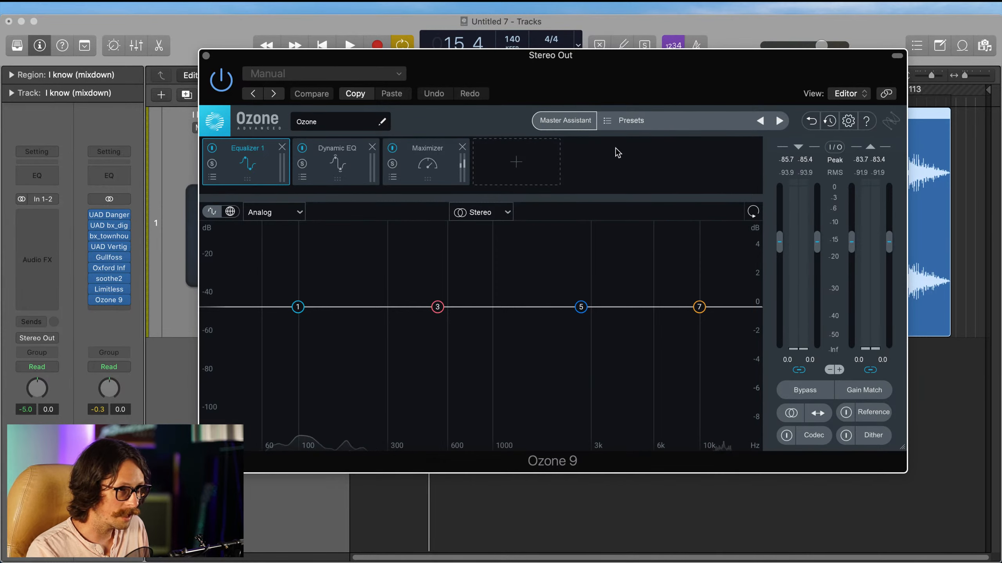
Step: Look over Ozone's Dynamic EQ and Equalizer 1 modules, and start playback from the cycle region
{"action": "left_click", "coordinate": [346, 174]}
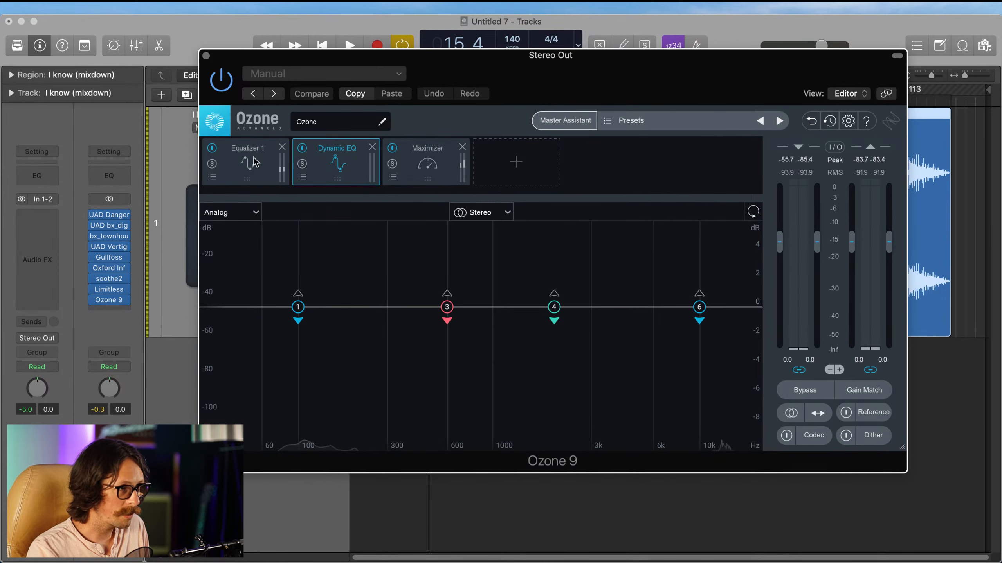
{"action": "left_click", "coordinate": [237, 151]}
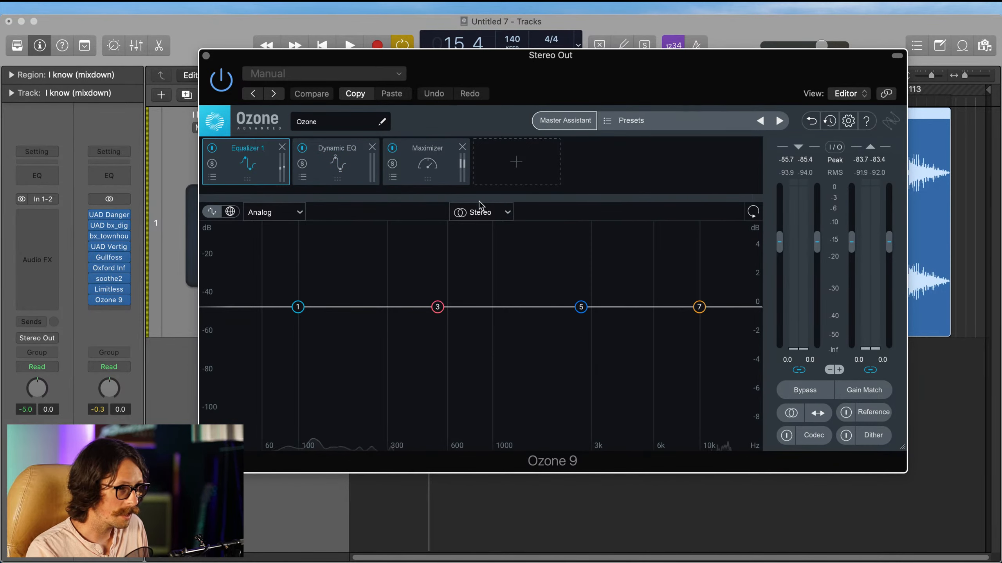
{"action": "left_click_drag", "start_coordinate": [559, 78], "coordinate": [514, 304]}
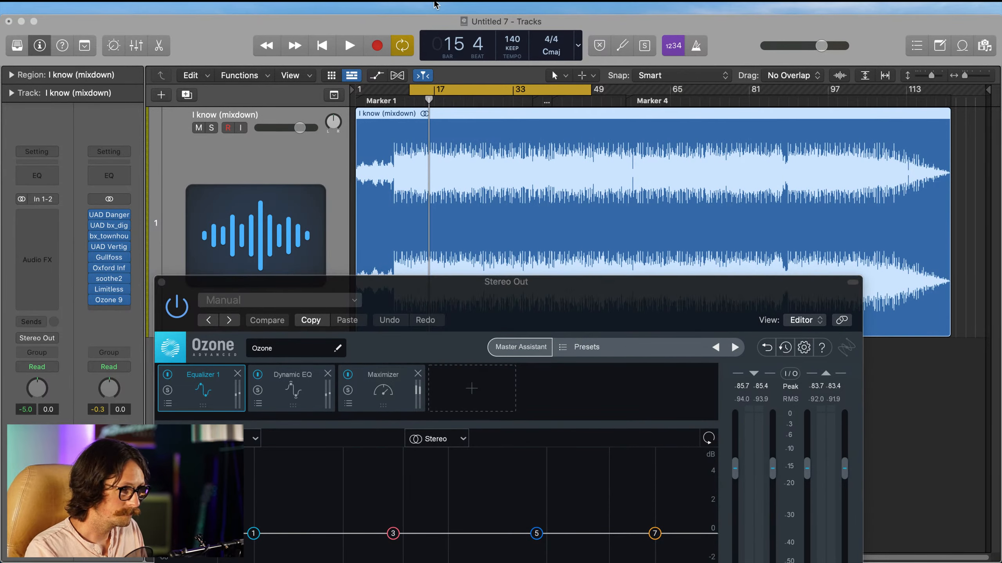
{"action": "left_click", "coordinate": [389, 27]}
{"action": "key", "text": "space"}
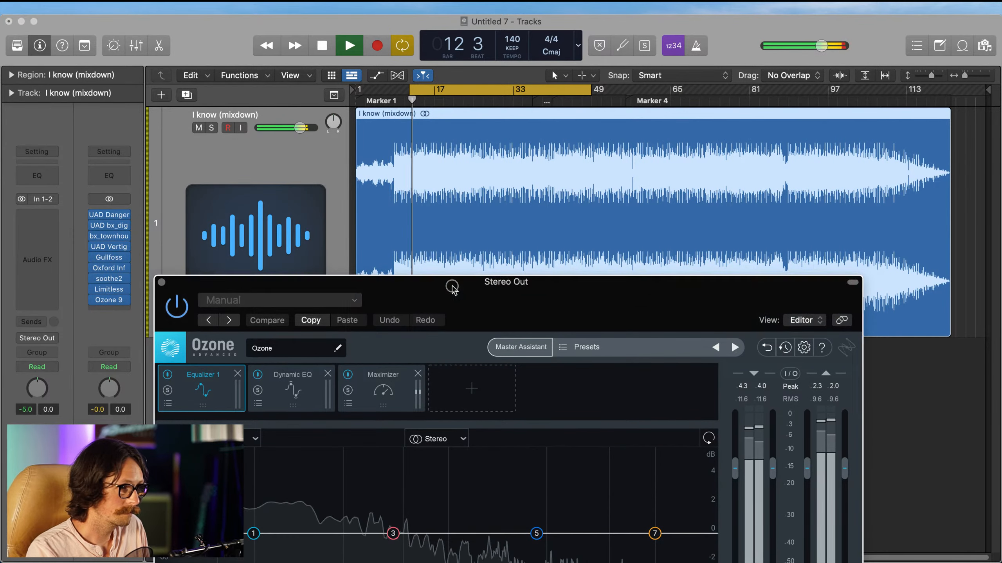
{"action": "left_click_drag", "start_coordinate": [450, 283], "coordinate": [408, 77]}
Step: Switch Ozone's Maximizer to IRC IV mode and lower its ceiling to -0.3 dB
{"action": "left_click", "coordinate": [350, 170]}
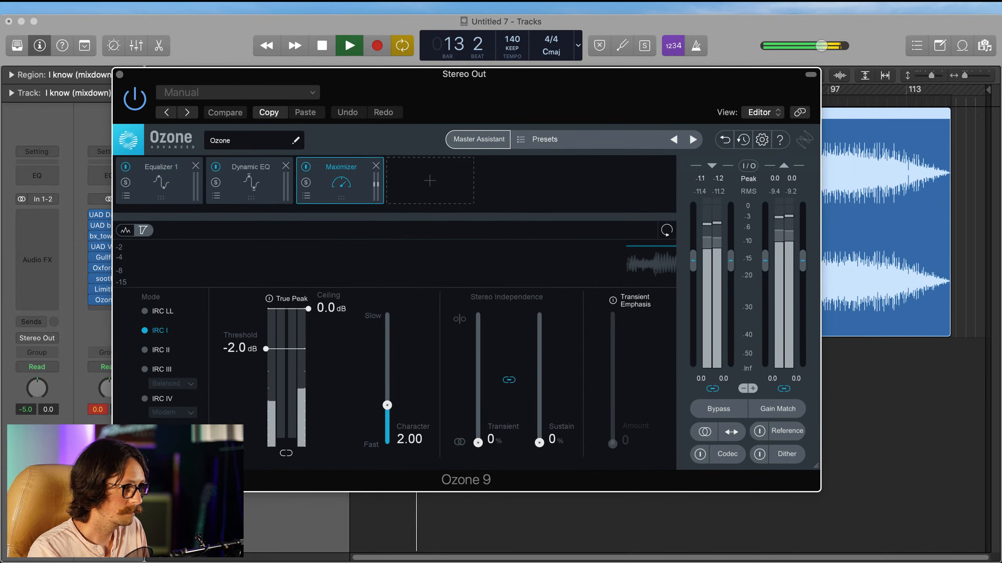
{"action": "left_click", "coordinate": [145, 398]}
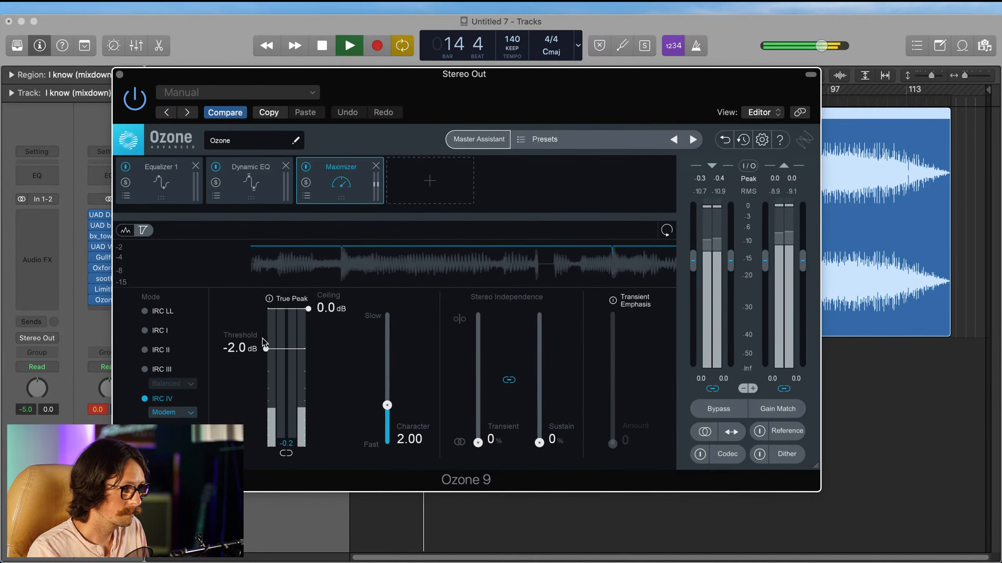
{"action": "left_click_drag", "start_coordinate": [308, 308], "coordinate": [308, 320]}
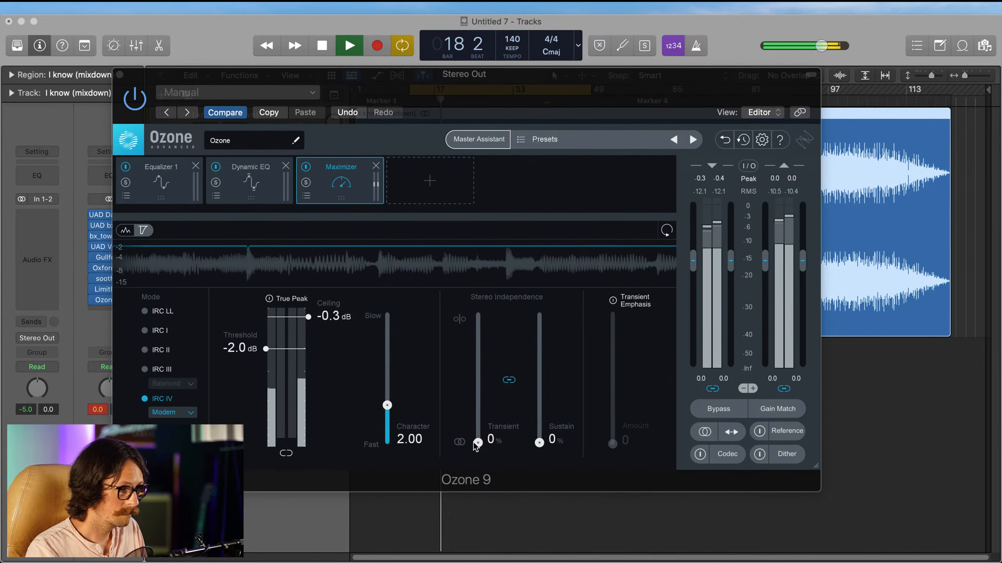
Step: Unlink the Maximizer's stereo independence controls, setting Transient to 25% and Sustain to 8%, and lower Character to 1.55
{"action": "left_click_drag", "start_coordinate": [478, 442], "coordinate": [478, 414]}
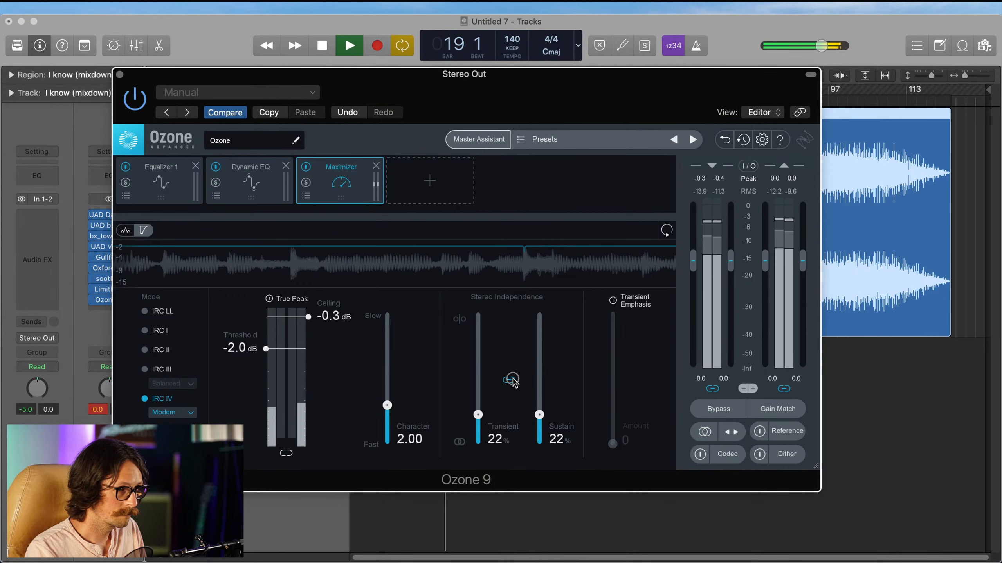
{"action": "left_click", "coordinate": [510, 380]}
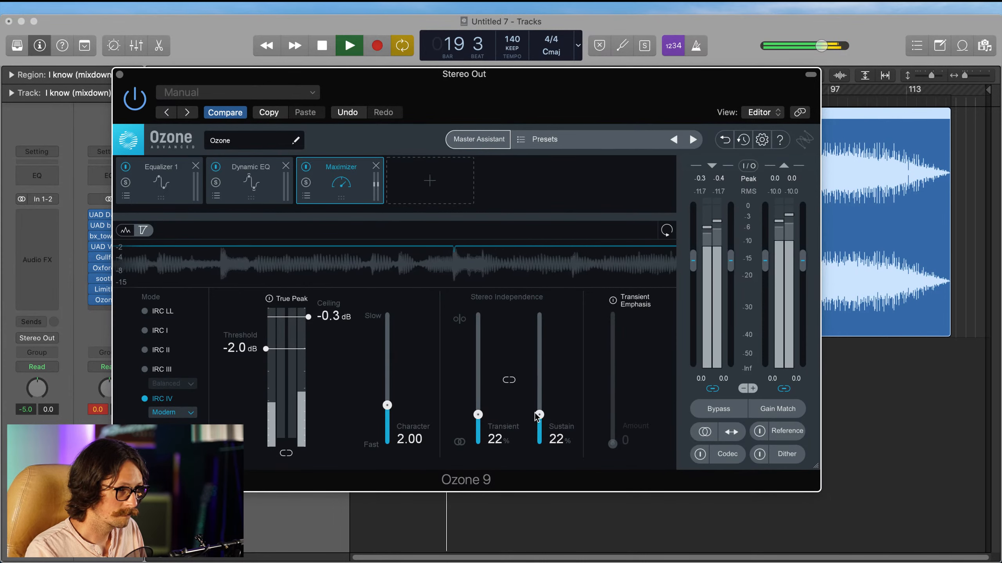
{"action": "left_click_drag", "start_coordinate": [539, 414], "coordinate": [539, 432]}
{"action": "left_click_drag", "start_coordinate": [478, 415], "coordinate": [477, 411]}
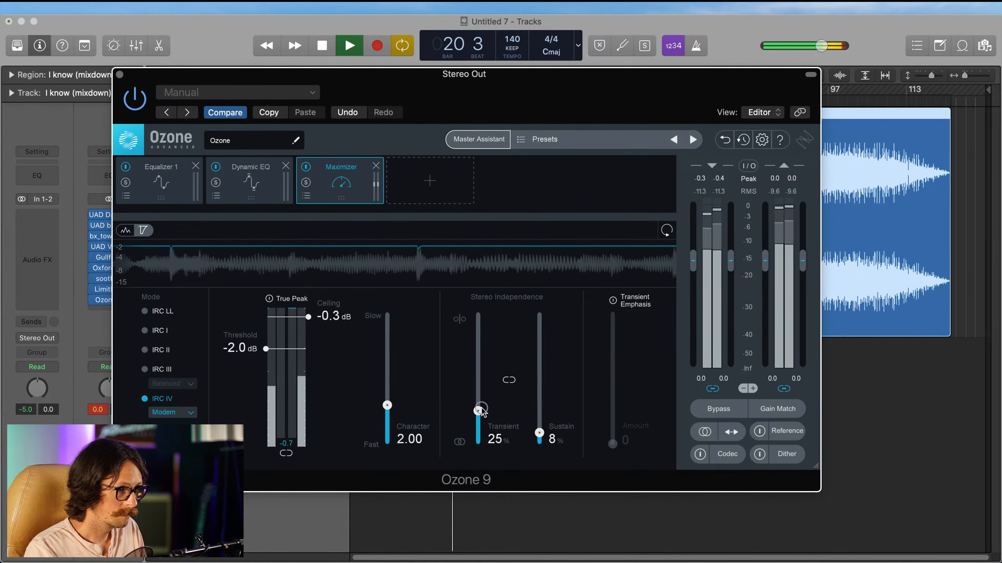
{"action": "left_click_drag", "start_coordinate": [387, 406], "coordinate": [394, 414]}
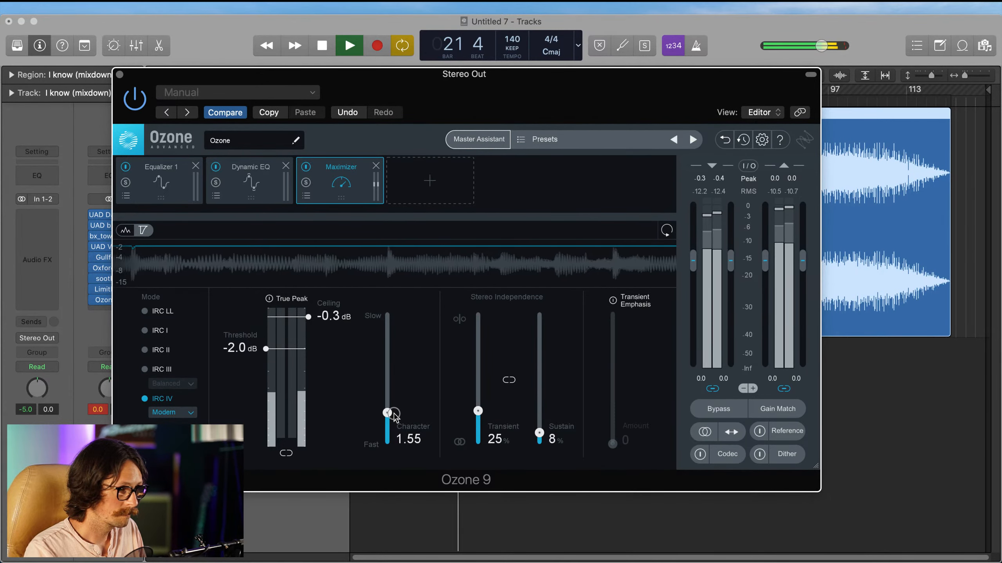
Step: Shape Equalizer 1's band 3 as a bell cut of -0.8 dB at 451 Hz with Q 1.5, and bypass the band
{"action": "left_click", "coordinate": [250, 182]}
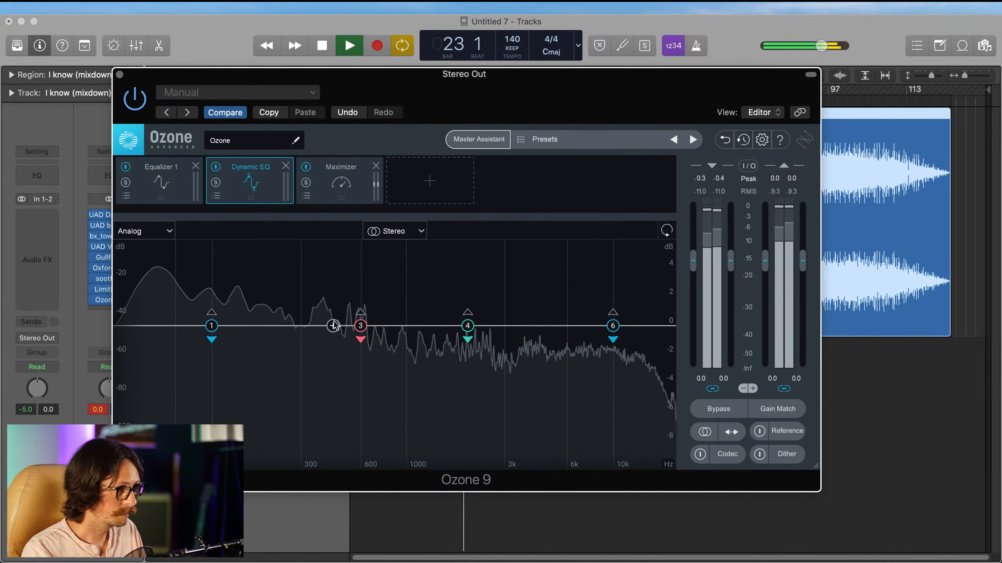
{"action": "left_click", "coordinate": [160, 184]}
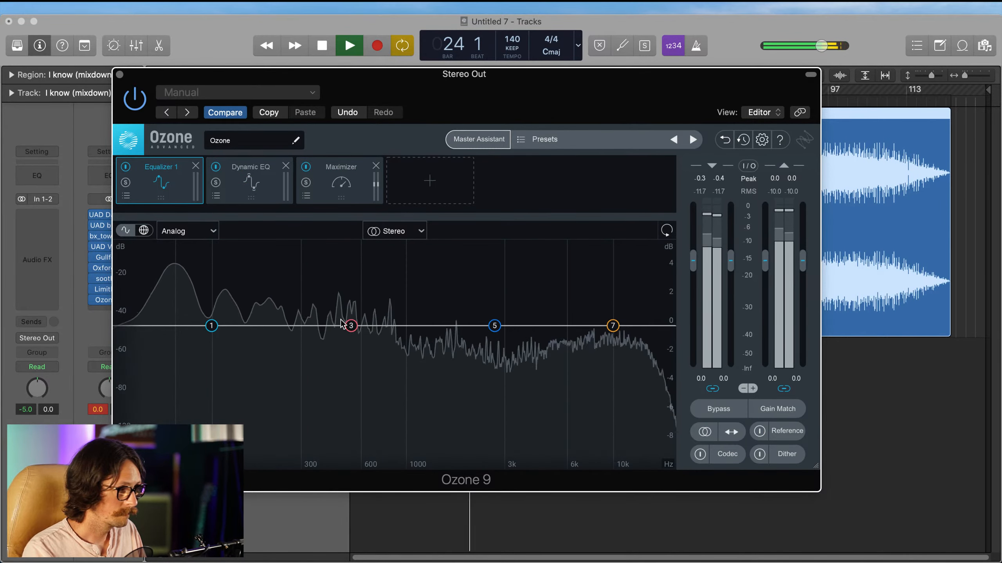
{"action": "left_click", "coordinate": [350, 326]}
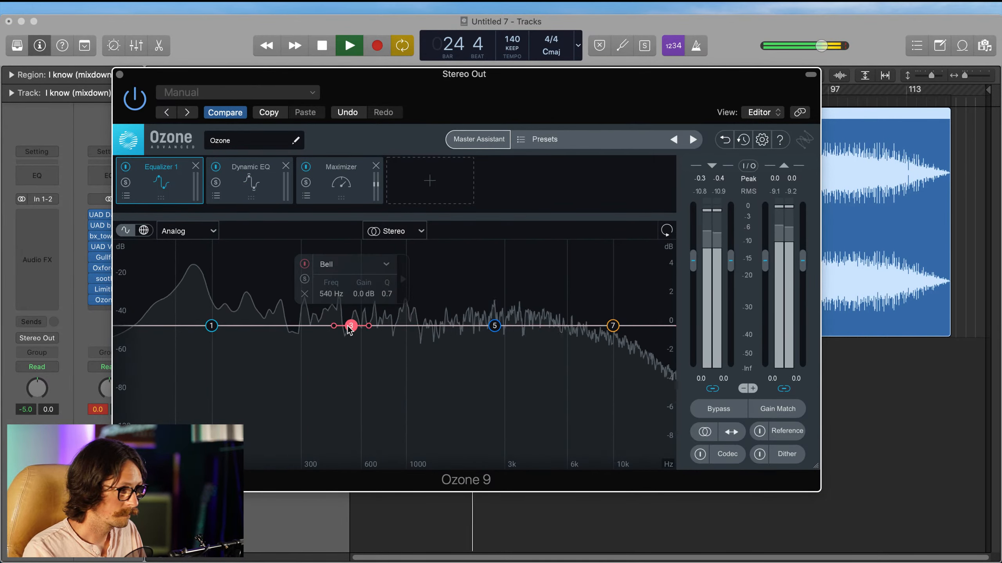
{"action": "left_click", "coordinate": [305, 279]}
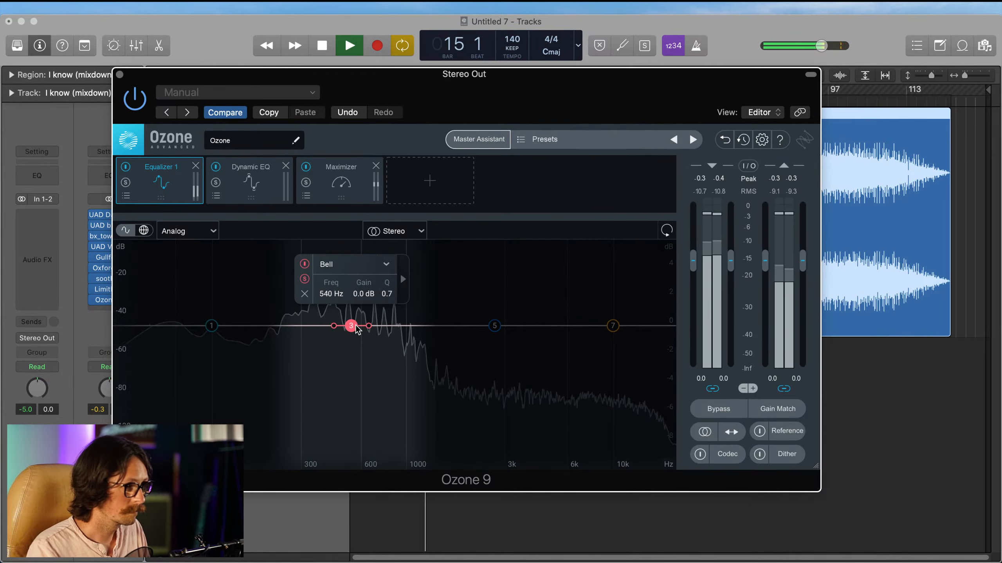
{"action": "left_click_drag", "start_coordinate": [351, 326], "coordinate": [342, 329]}
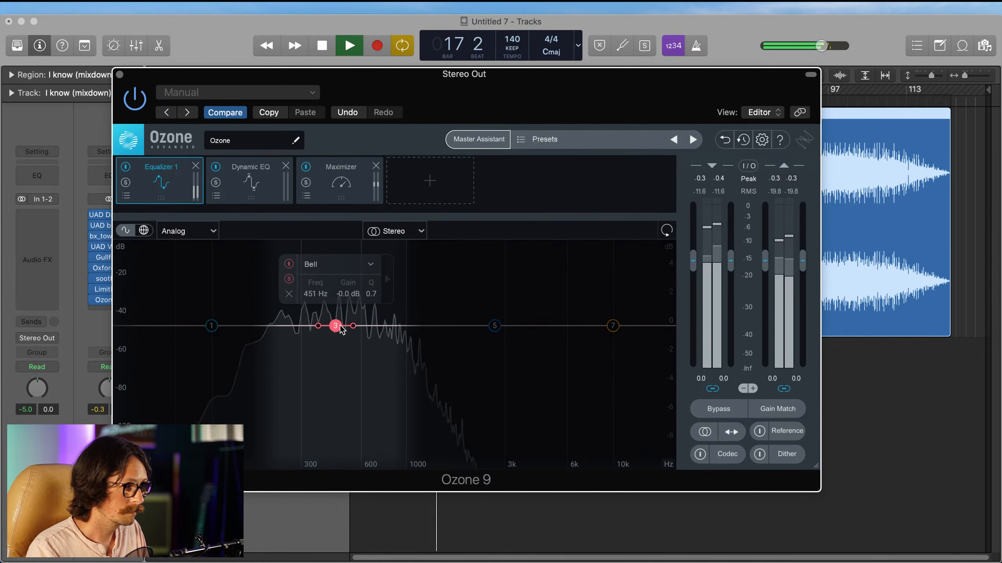
{"action": "left_click_drag", "start_coordinate": [342, 330], "coordinate": [339, 336]}
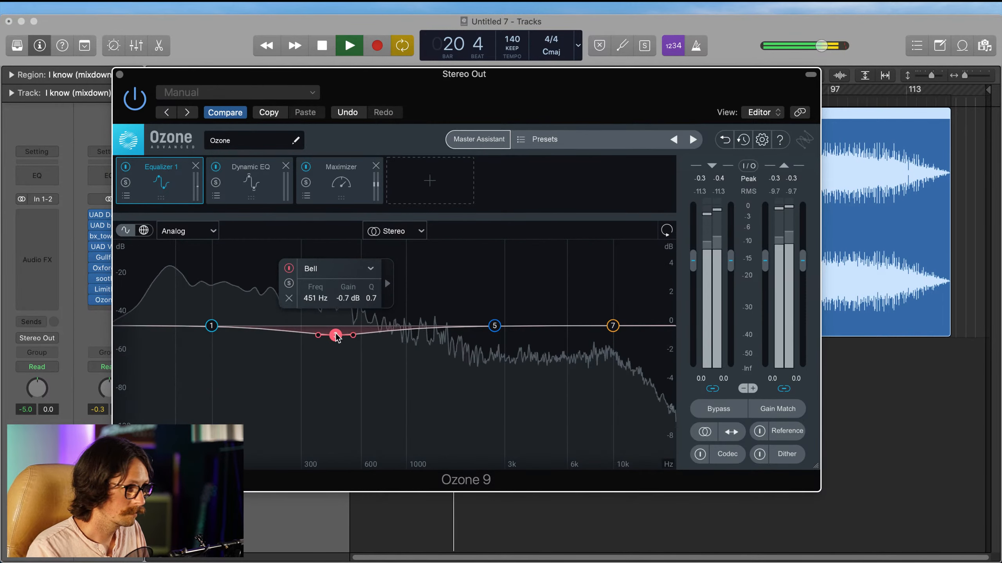
{"action": "left_click_drag", "start_coordinate": [335, 335], "coordinate": [322, 339]}
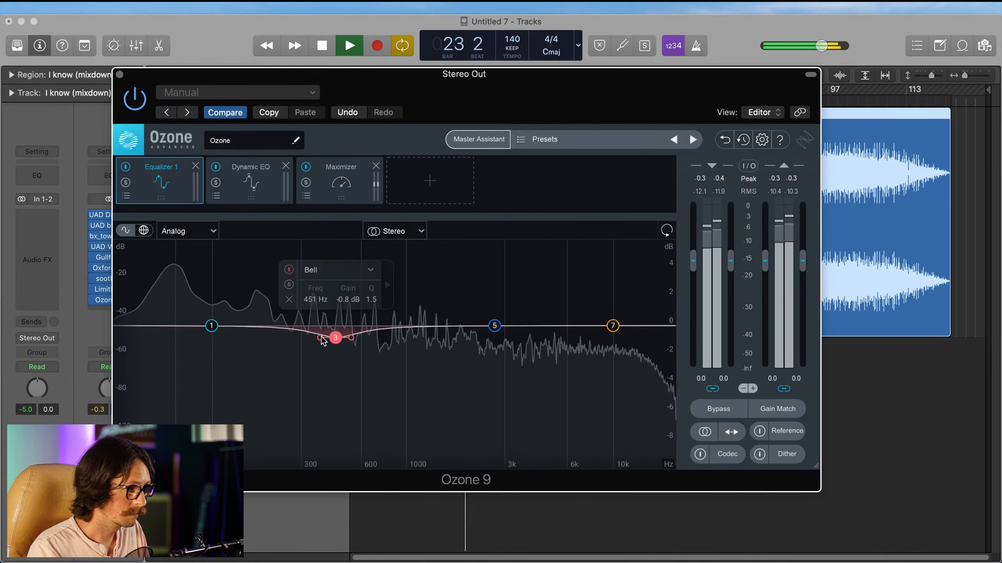
{"action": "left_click", "coordinate": [288, 270]}
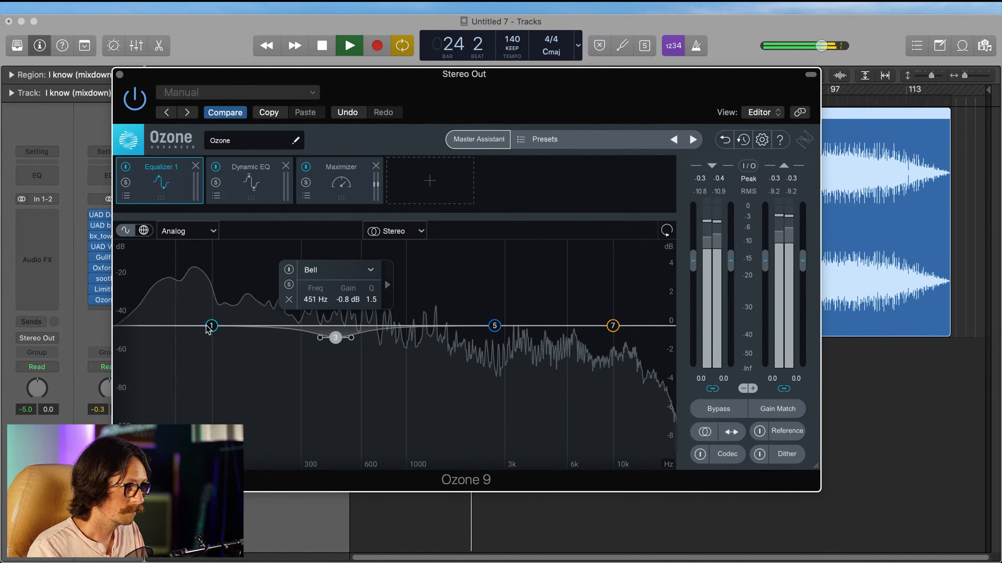
Step: Change Equalizer 1's band 1 to a Low Shelf at 125 Hz with -0.3 dB gain, auditioning it in solo
{"action": "left_click", "coordinate": [211, 326]}
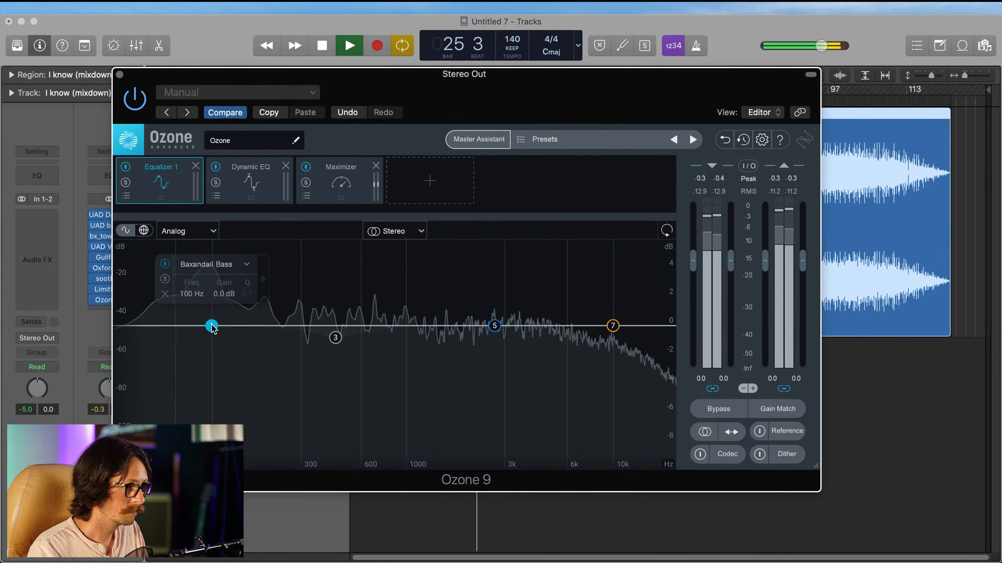
{"action": "key", "text": "space"}
{"action": "key", "text": "space"}
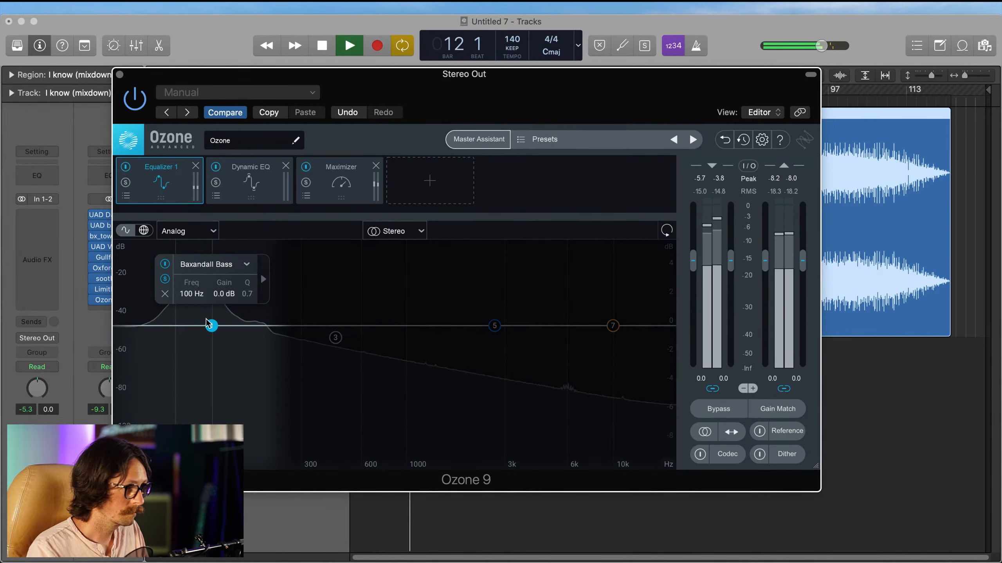
{"action": "mouse_move", "coordinate": [212, 327]}
{"action": "left_mouse_down"}
{"action": "mouse_move", "coordinate": [168, 327]}
{"action": "mouse_move", "coordinate": [222, 334]}
{"action": "left_mouse_up"}
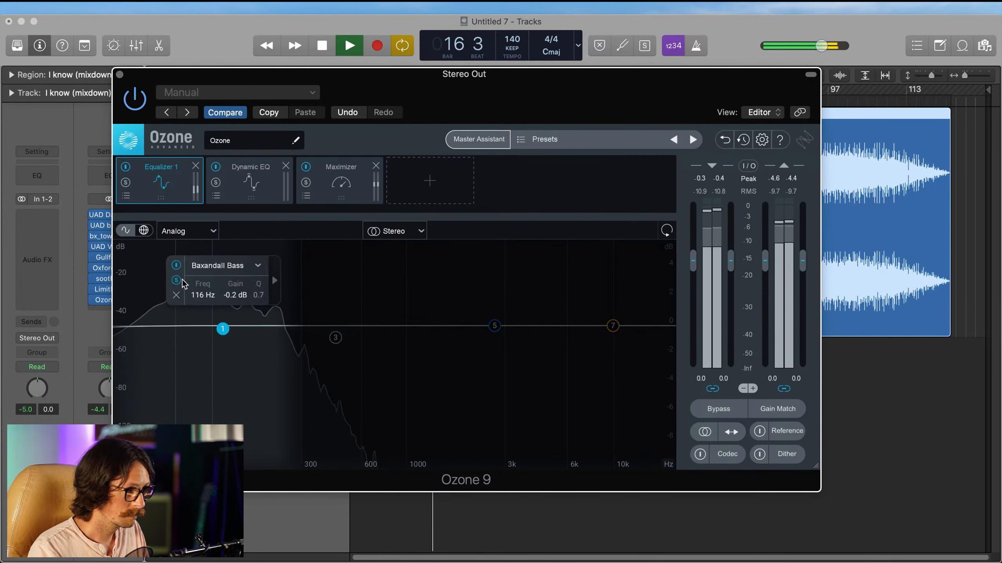
{"action": "left_click", "coordinate": [236, 269]}
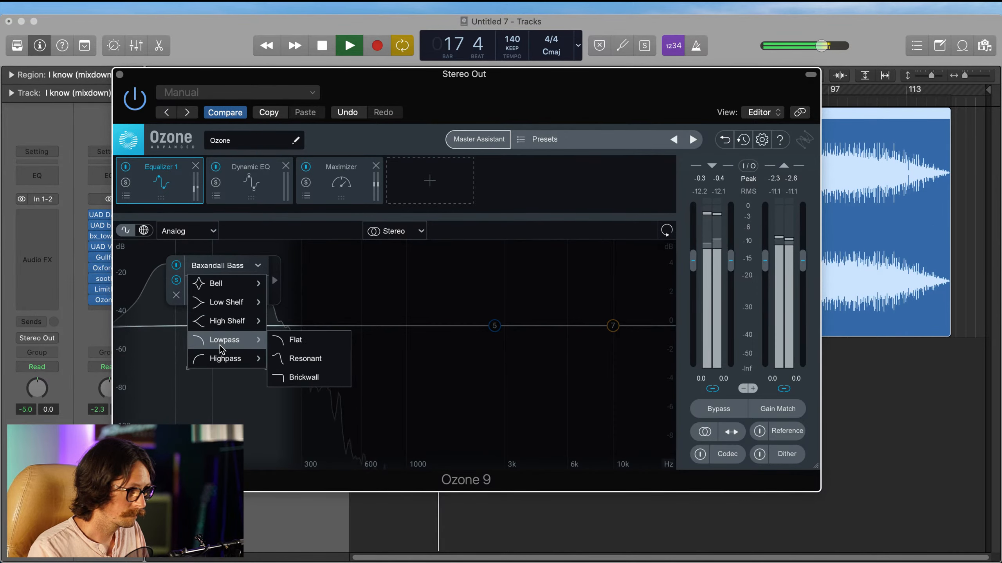
{"action": "left_click", "coordinate": [222, 299]}
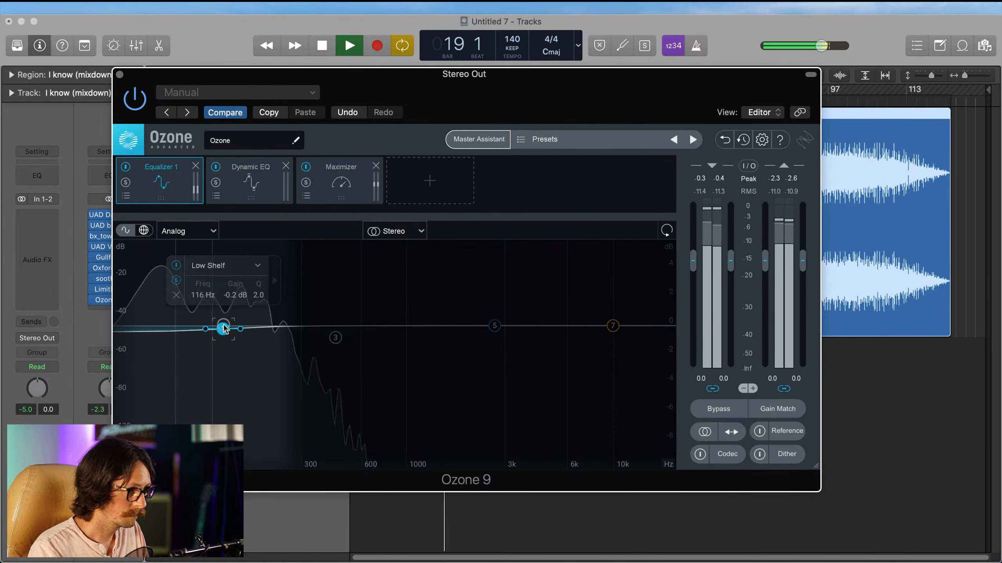
{"action": "left_click_drag", "start_coordinate": [223, 329], "coordinate": [236, 332]}
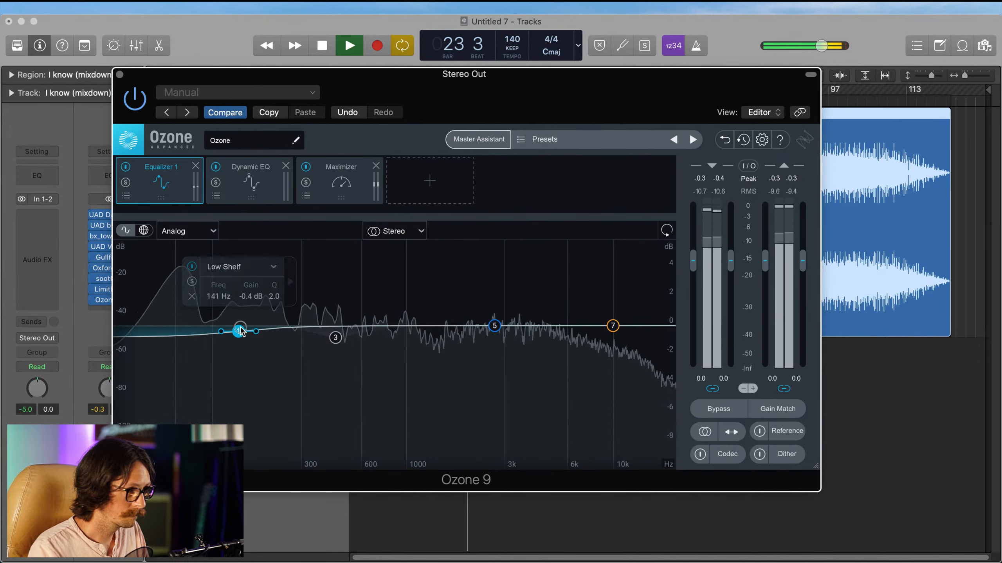
{"action": "left_click_drag", "start_coordinate": [238, 331], "coordinate": [230, 327]}
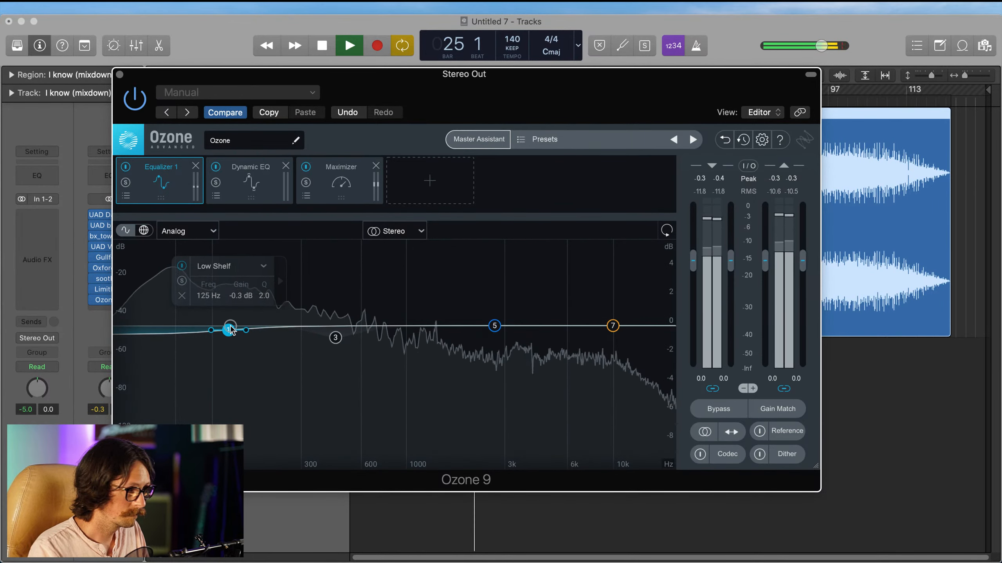
Step: Set Dynamic EQ band 1 to a Band Shelf at 45 Hz, -0.8 dB, Q 0.6, with a -23.7 dB threshold
{"action": "left_click", "coordinate": [252, 178]}
{"action": "left_click", "coordinate": [212, 336]}
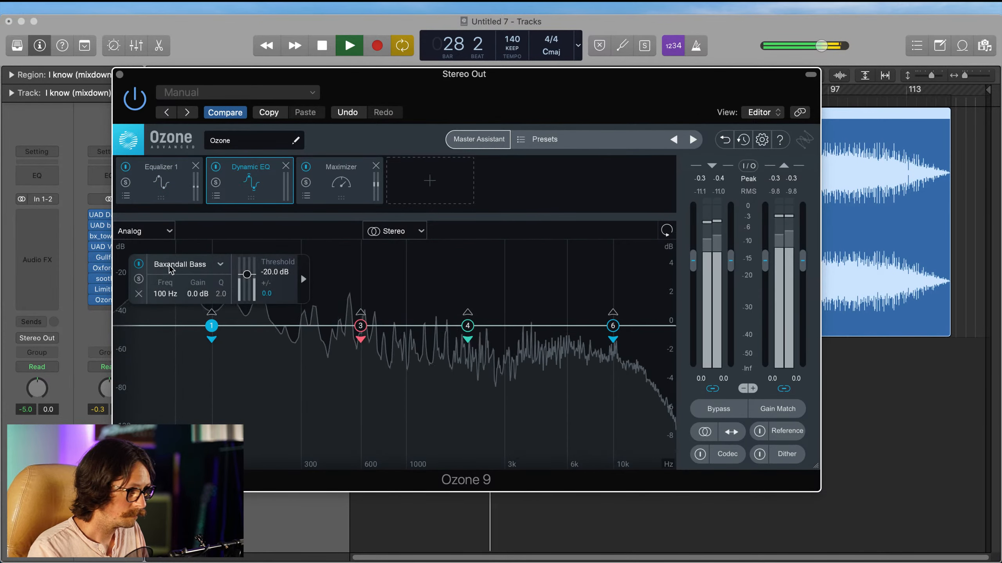
{"action": "left_click_drag", "start_coordinate": [211, 326], "coordinate": [162, 330]}
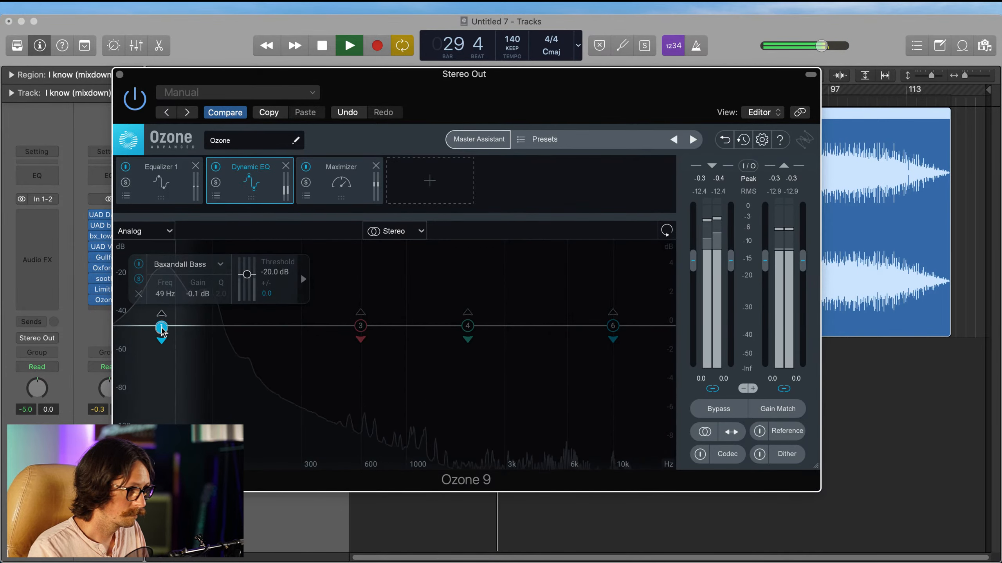
{"action": "left_click", "coordinate": [194, 266]}
{"action": "left_click", "coordinate": [190, 320]}
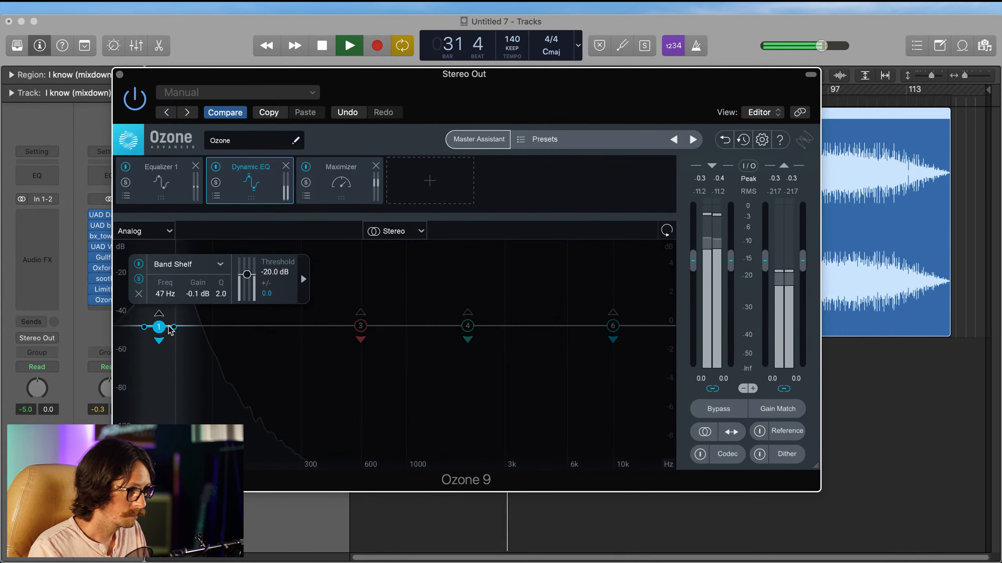
{"action": "left_click_drag", "start_coordinate": [181, 337], "coordinate": [159, 338]}
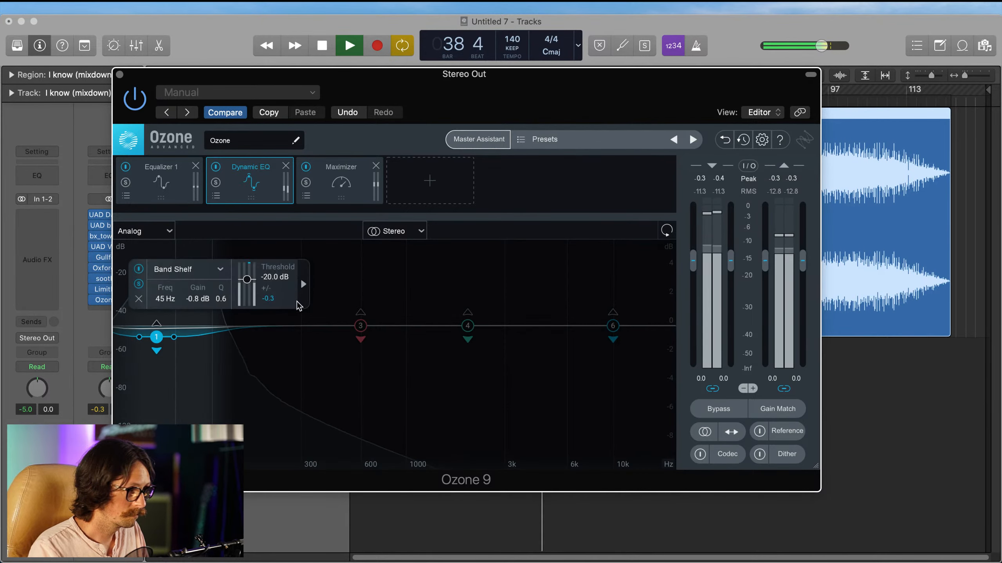
{"action": "left_click_drag", "start_coordinate": [247, 280], "coordinate": [247, 282]}
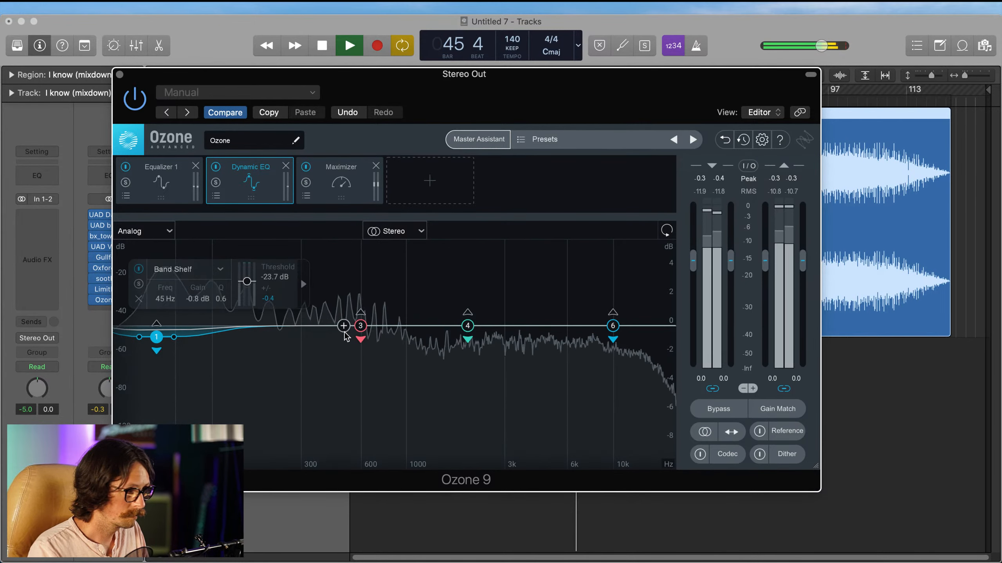
Step: Audition Dynamic EQ band 3 in solo and set it to a -2.4 dB cut at 365 Hz with Q 2.7
{"action": "left_click_drag", "start_coordinate": [360, 325], "coordinate": [310, 329]}
{"action": "left_click", "coordinate": [245, 279]}
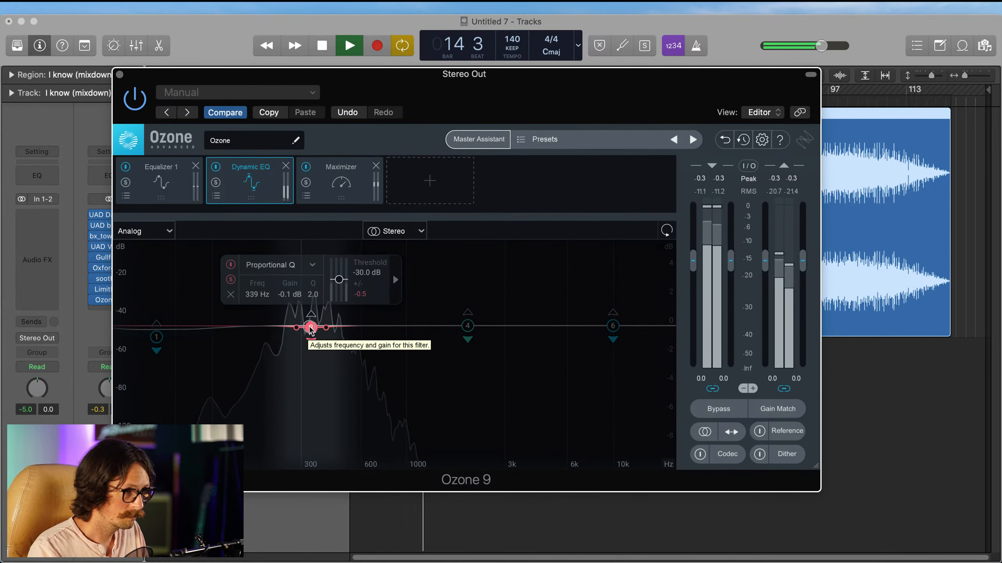
{"action": "left_click_drag", "start_coordinate": [311, 330], "coordinate": [320, 350]}
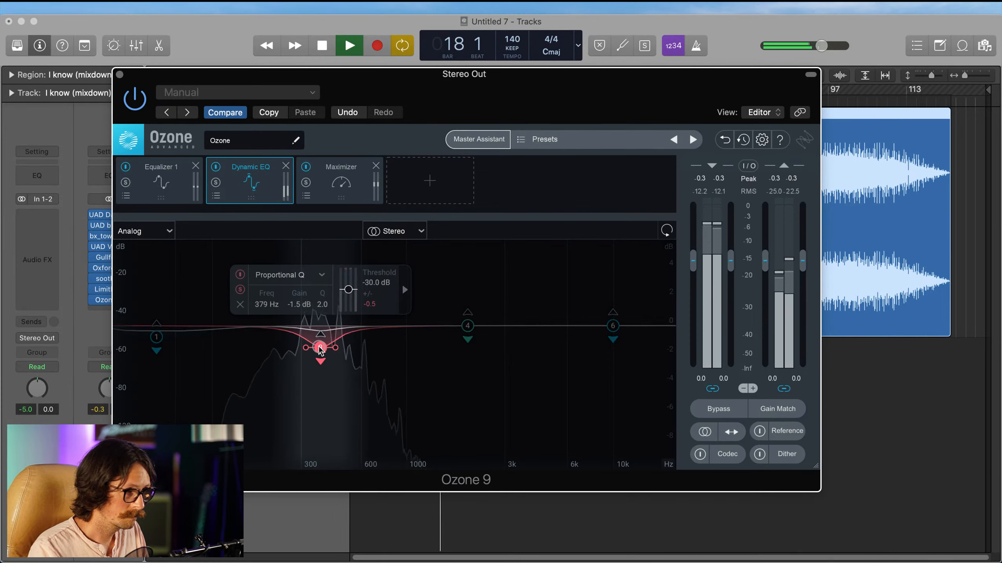
{"action": "left_click", "coordinate": [239, 291]}
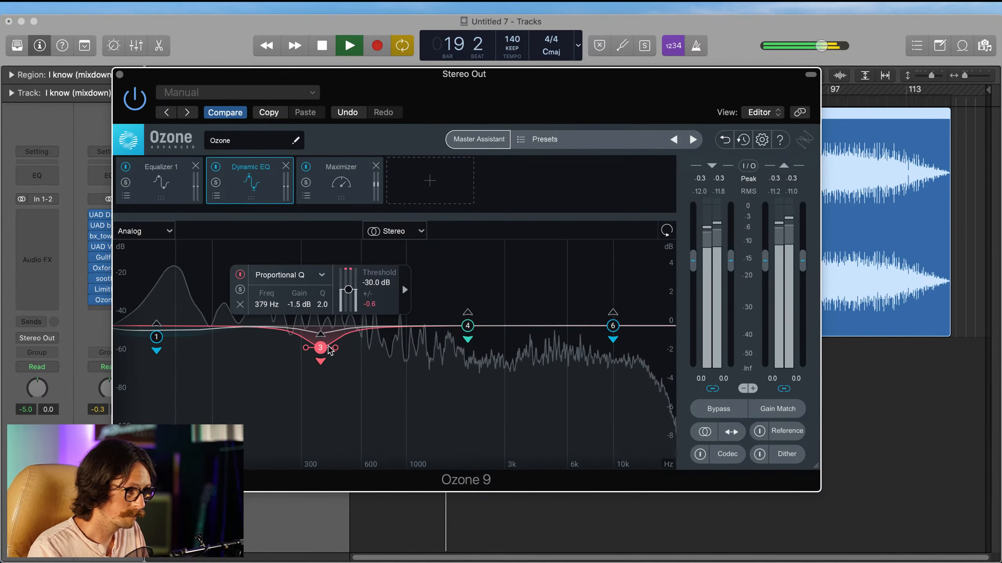
{"action": "mouse_move", "coordinate": [323, 347]}
{"action": "left_mouse_down"}
{"action": "mouse_move", "coordinate": [301, 355]}
{"action": "mouse_move", "coordinate": [315, 366]}
{"action": "left_mouse_up"}
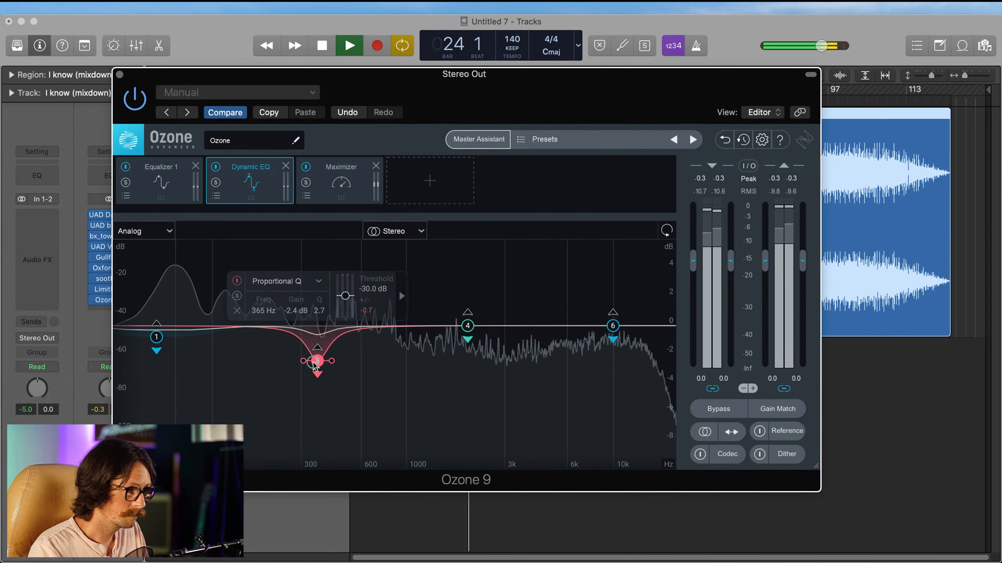
{"action": "left_click", "coordinate": [237, 281]}
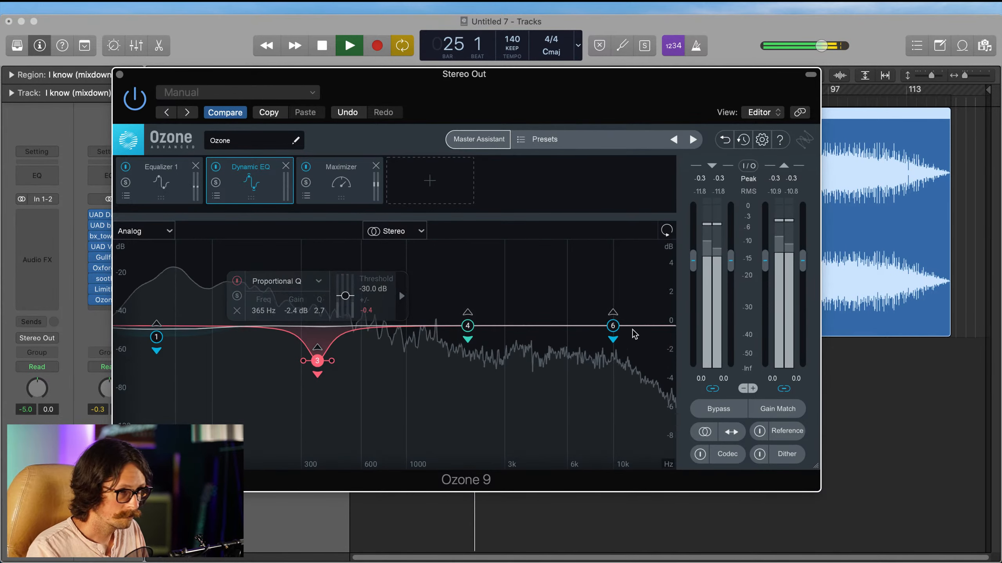
Step: Set Dynamic EQ band 6 to -1.0 dB at 13747 Hz, and band 4 to -2.9 dB at 2315 Hz, Q 3.6, threshold -41.4 dB
{"action": "left_click_drag", "start_coordinate": [612, 326], "coordinate": [640, 344]}
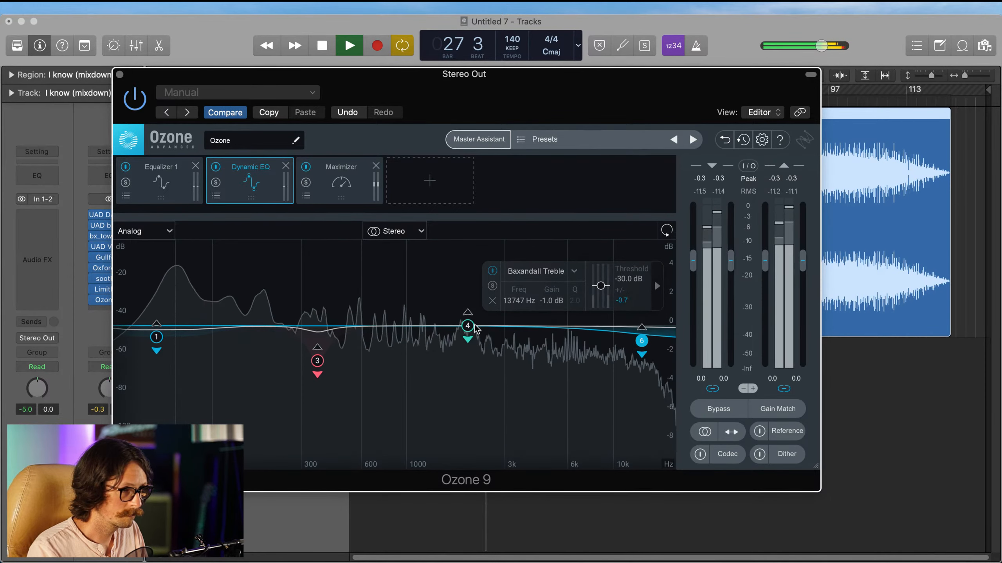
{"action": "left_click_drag", "start_coordinate": [467, 326], "coordinate": [484, 353]}
{"action": "left_click", "coordinate": [531, 327], "text": "alt"}
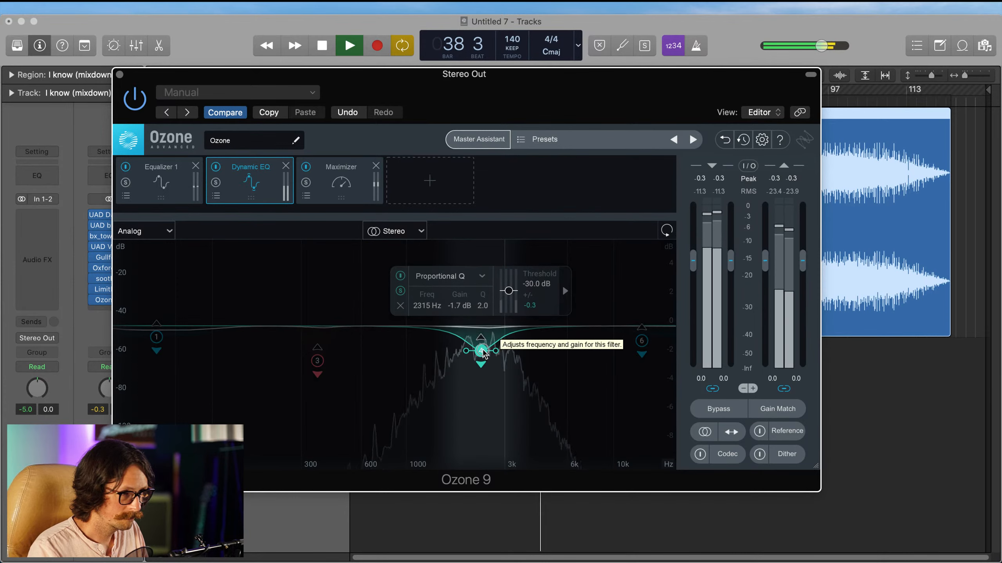
{"action": "left_click", "coordinate": [401, 291]}
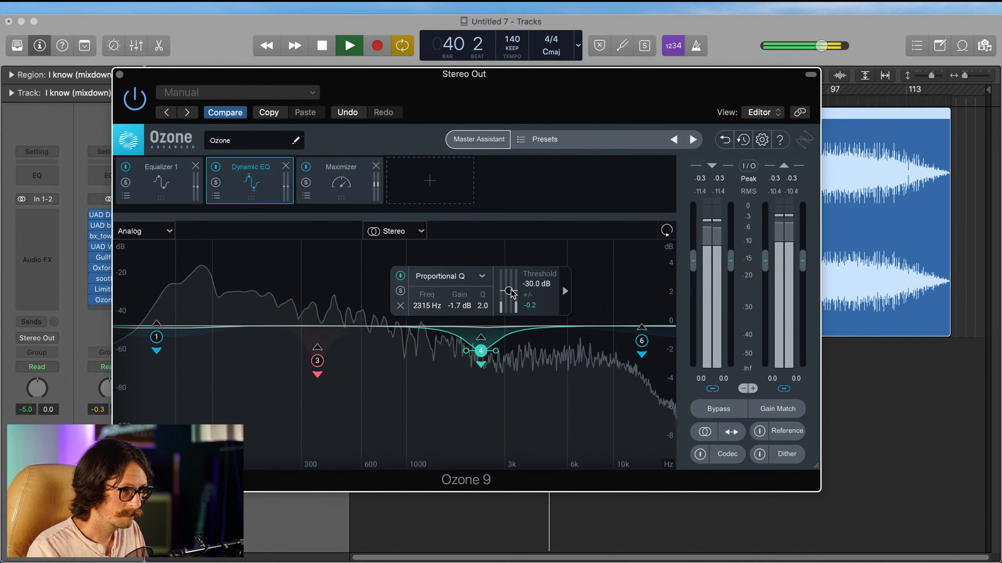
{"action": "left_click_drag", "start_coordinate": [509, 291], "coordinate": [511, 296]}
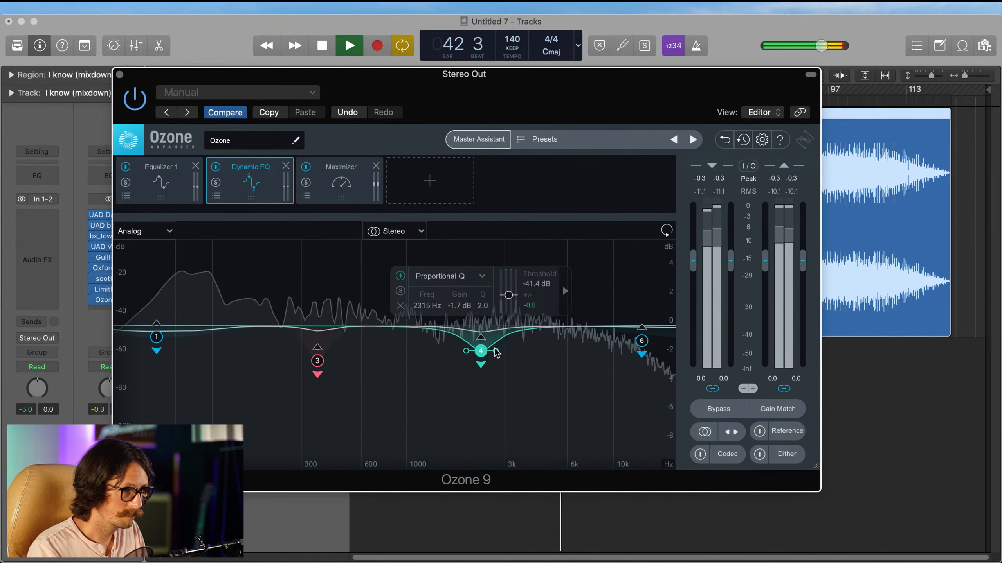
{"action": "left_click_drag", "start_coordinate": [496, 350], "coordinate": [483, 368]}
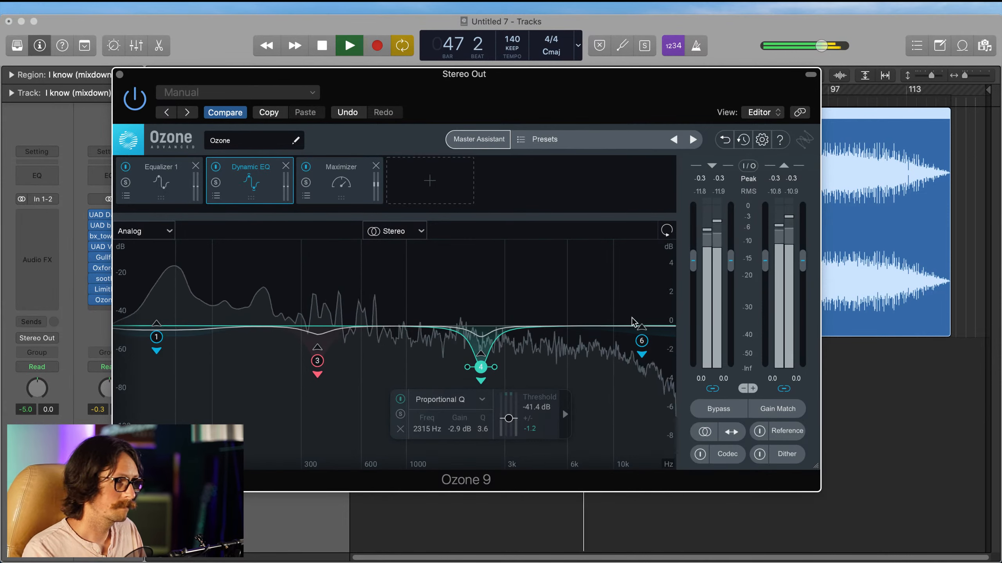
Step: Ease Dynamic EQ band 6 to -0.8 dB at 12828 Hz, and show the Maximizer module's settings
{"action": "mouse_move", "coordinate": [642, 349]}
{"action": "left_mouse_down"}
{"action": "mouse_move", "coordinate": [625, 347]}
{"action": "mouse_move", "coordinate": [637, 346]}
{"action": "left_mouse_up"}
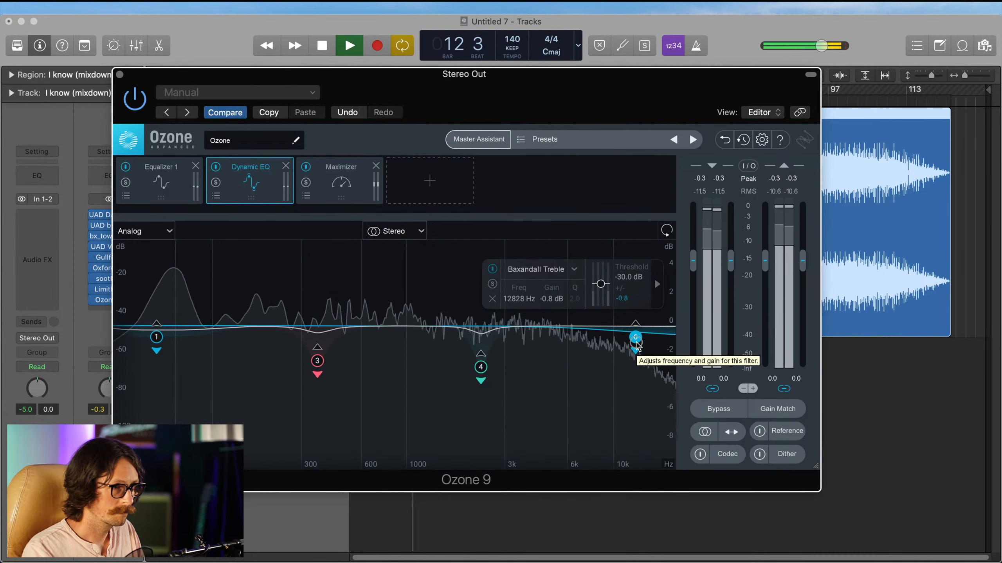
{"action": "left_click", "coordinate": [338, 182]}
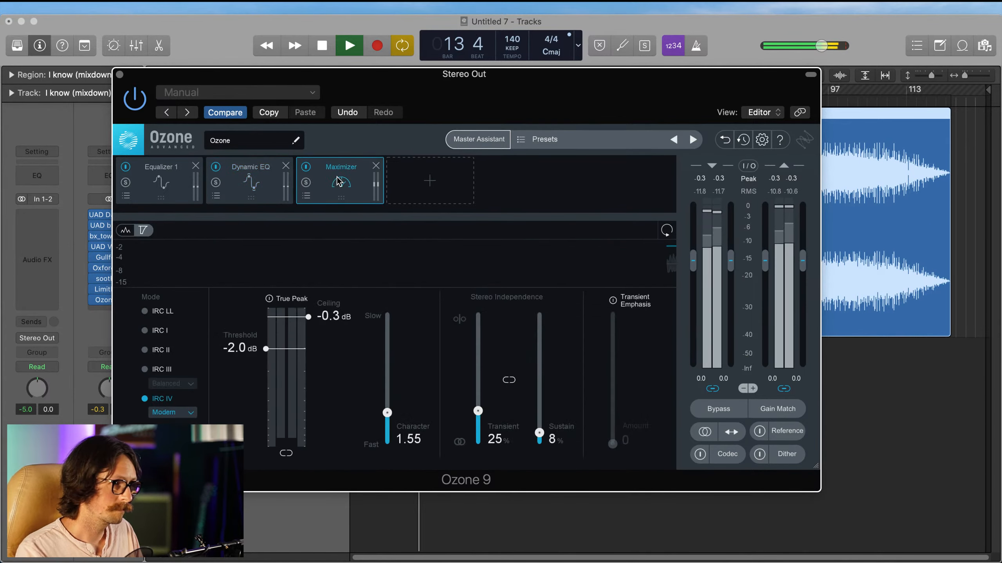
Step: Compare the master with Ozone bypassed and re-enabled while the Dynamic EQ module is shown
{"action": "left_click", "coordinate": [236, 190]}
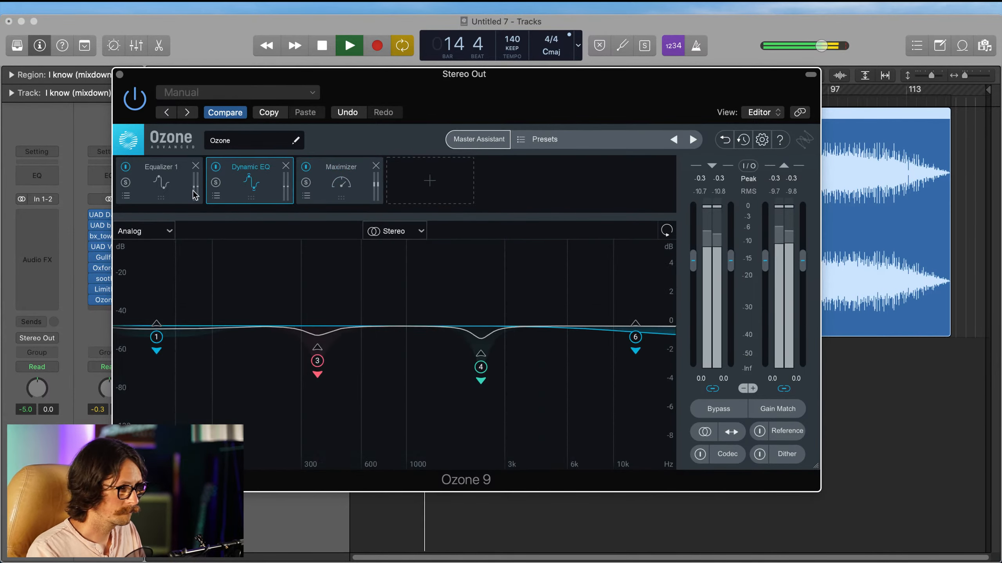
{"action": "left_click", "coordinate": [139, 100]}
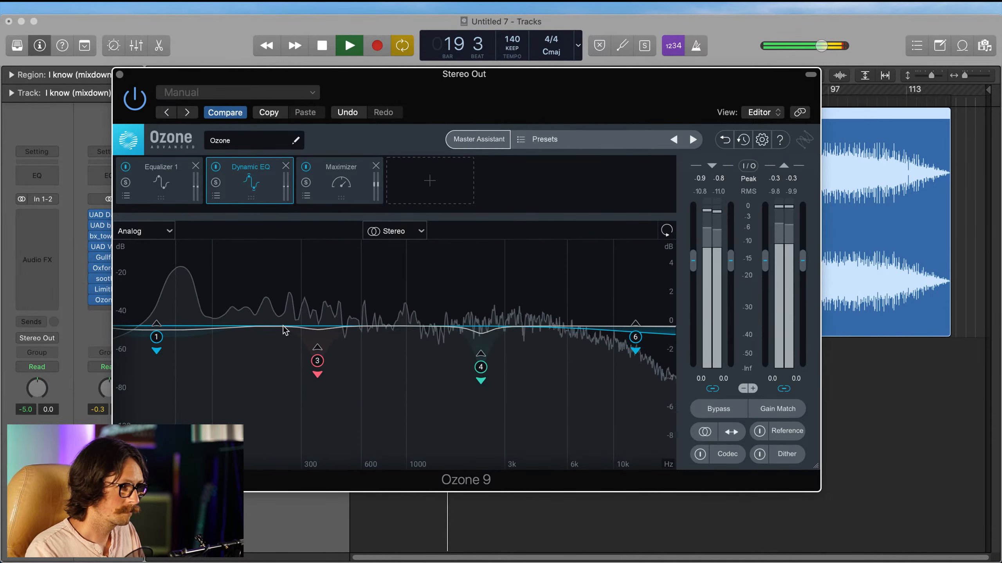
Step: Set Equalizer 1's Low Shelf band 1 to -0.2 dB at 112 Hz, and enable the Bell band 3 at 451 Hz
{"action": "left_click", "coordinate": [160, 180]}
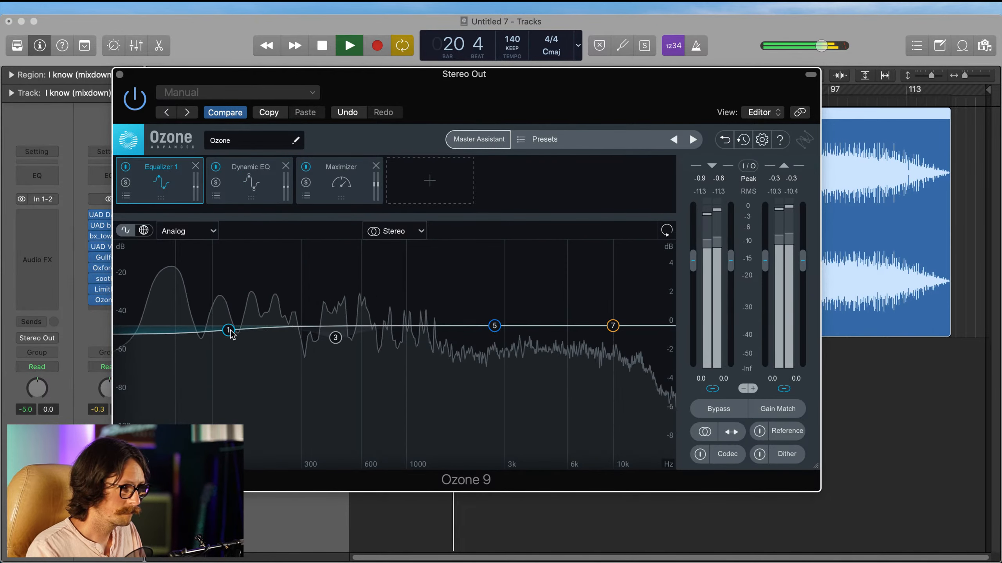
{"action": "left_click_drag", "start_coordinate": [230, 329], "coordinate": [220, 329]}
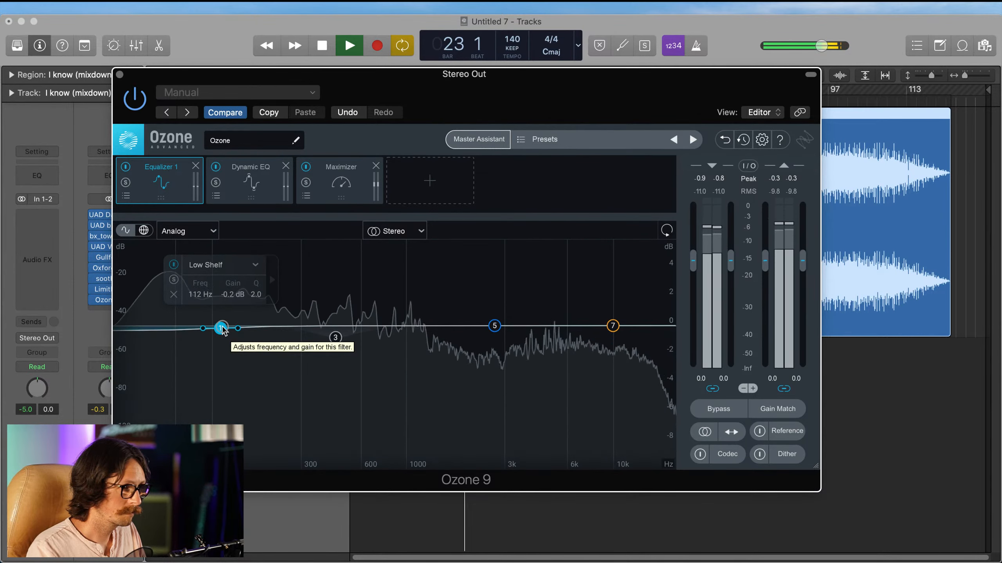
{"action": "left_click", "coordinate": [335, 337]}
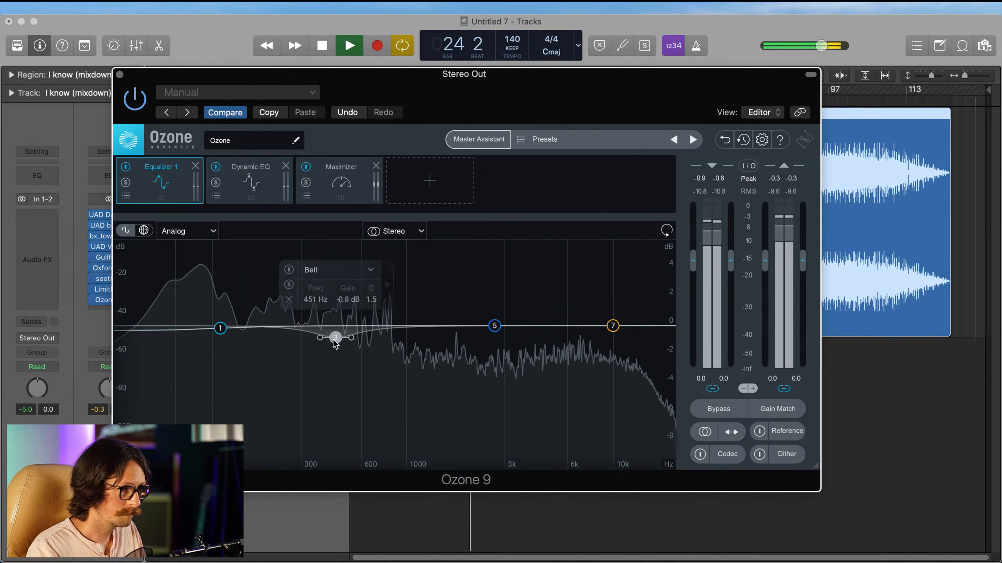
{"action": "left_click", "coordinate": [289, 271]}
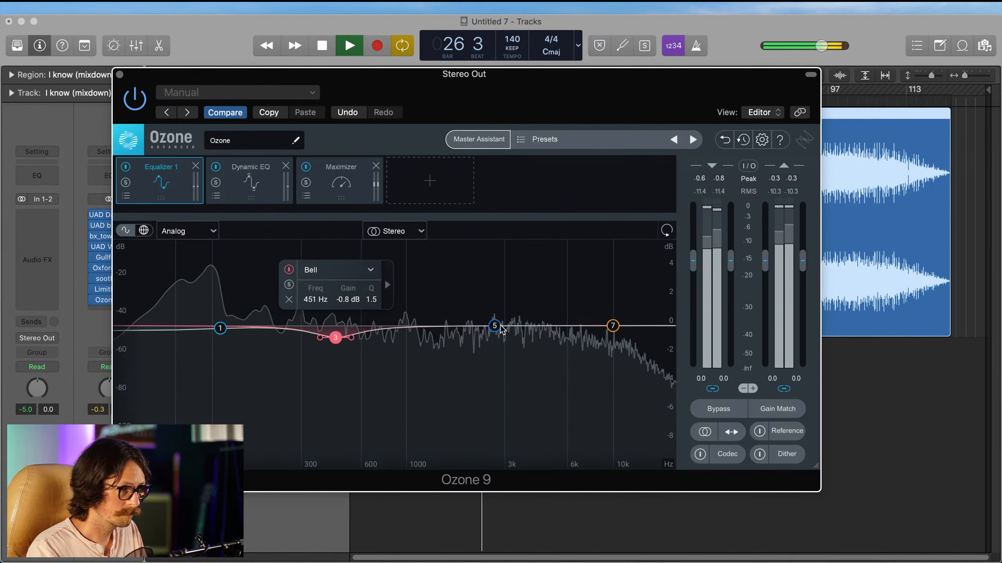
Step: Audition Equalizer 1 band 5 in solo and set it to a -0.7 dB Bell cut at 2301 Hz with Q 2.0
{"action": "left_click_drag", "start_coordinate": [496, 329], "coordinate": [490, 338]}
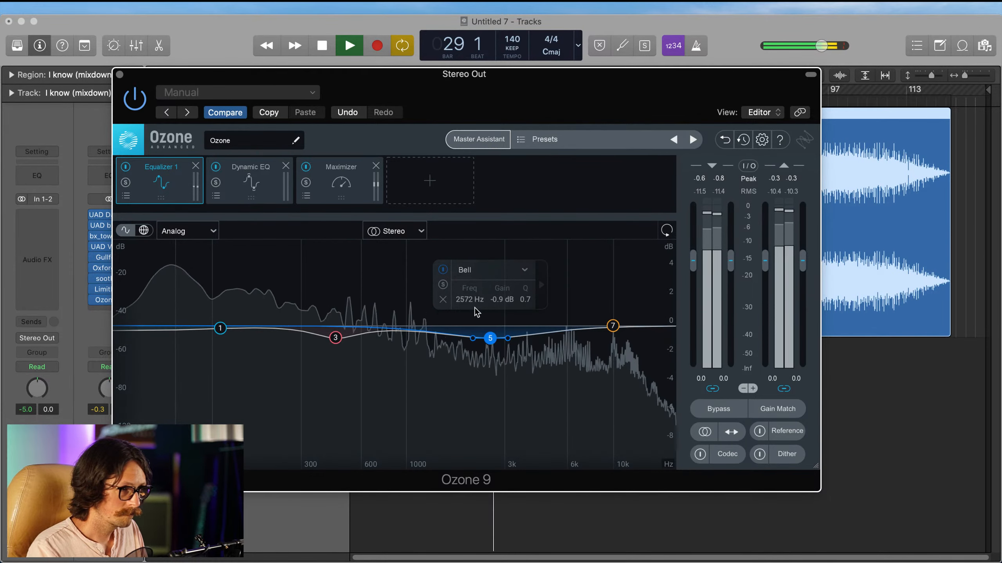
{"action": "left_click", "coordinate": [443, 286]}
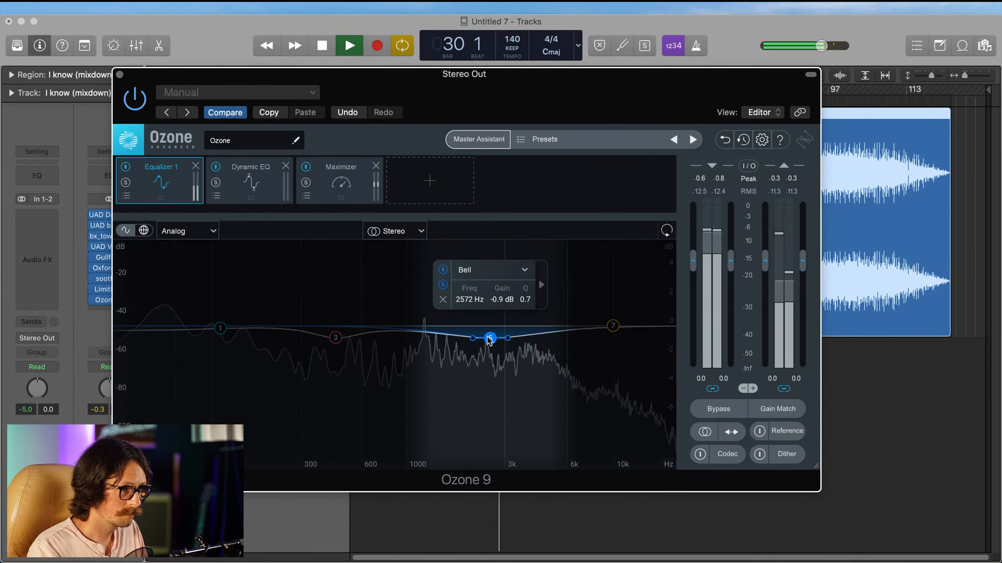
{"action": "left_click_drag", "start_coordinate": [490, 338], "coordinate": [479, 338]}
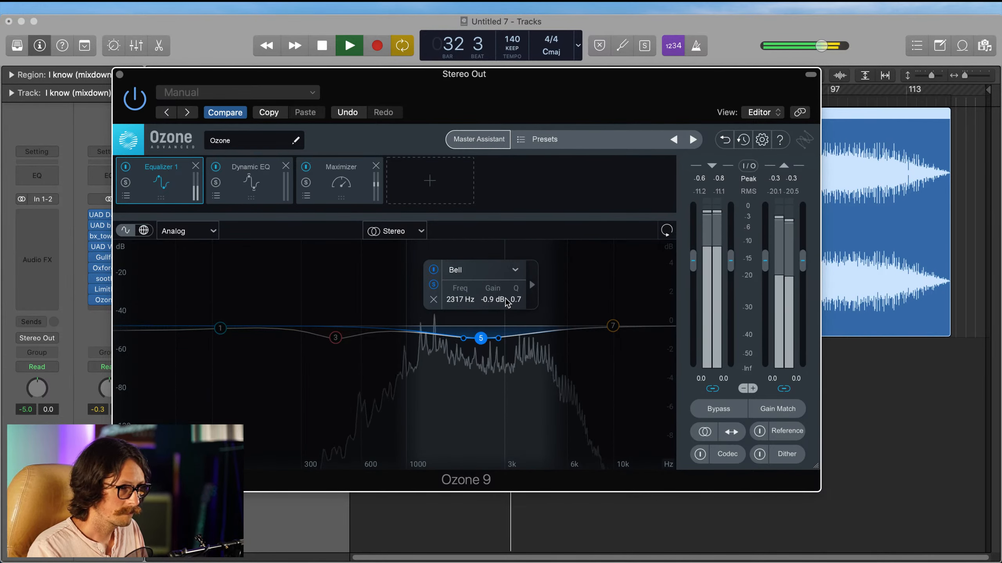
{"action": "left_click", "coordinate": [435, 286]}
{"action": "left_click_drag", "start_coordinate": [482, 337], "coordinate": [494, 337]}
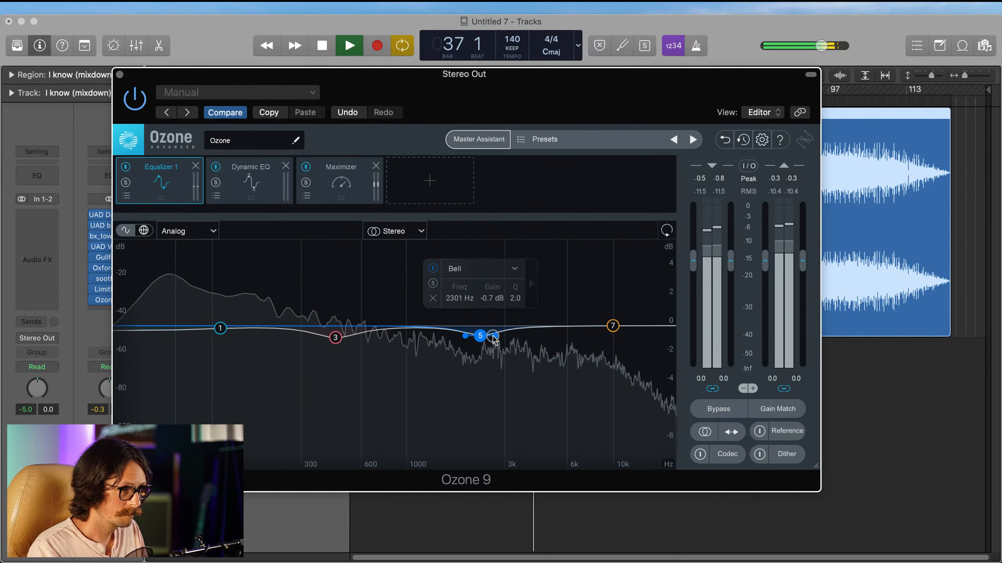
Step: Set Equalizer 1's Baxandall Treble band 7 to -0.5 dB at 13465 Hz, and the Maximizer threshold to -3.4 dB
{"action": "left_click_drag", "start_coordinate": [618, 332], "coordinate": [642, 337]}
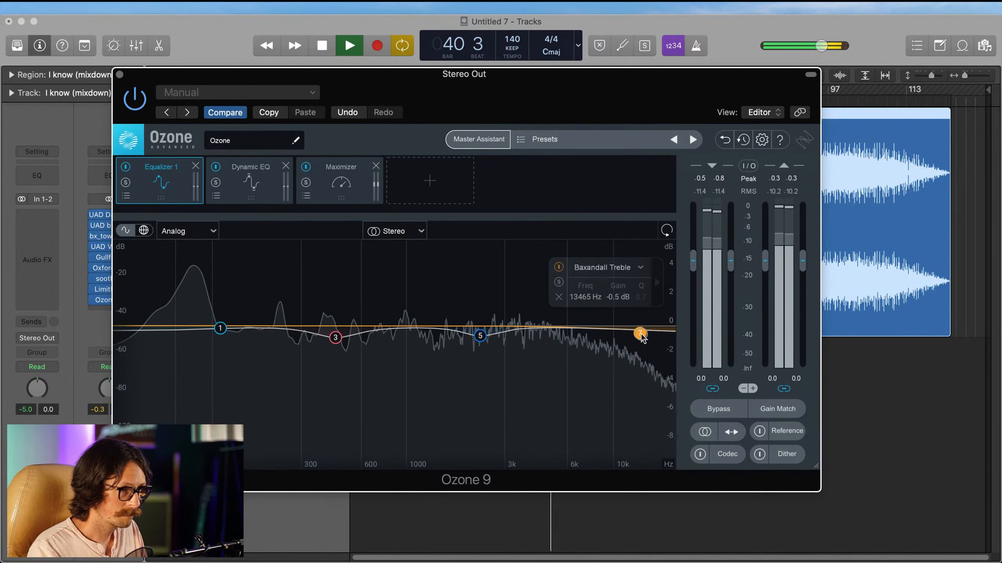
{"action": "left_click", "coordinate": [341, 181]}
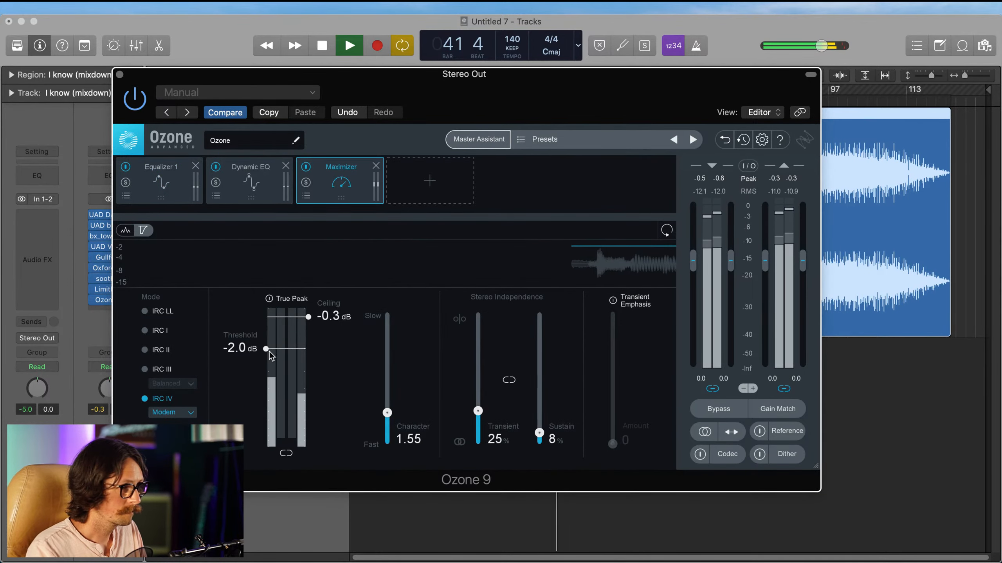
{"action": "left_click_drag", "start_coordinate": [267, 360], "coordinate": [266, 369]}
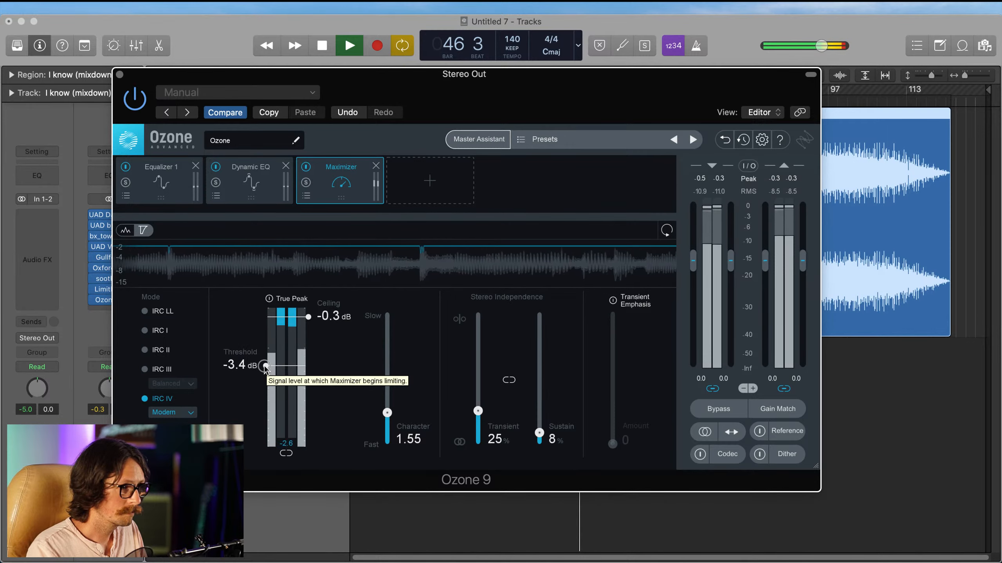
Step: In Limitless, fine-tune band 1 around 72 Hz, move the teal band to about 2 kHz, and set the threshold to -1.6 dB
{"action": "left_click", "coordinate": [107, 291]}
{"action": "mouse_move", "coordinate": [464, 212]}
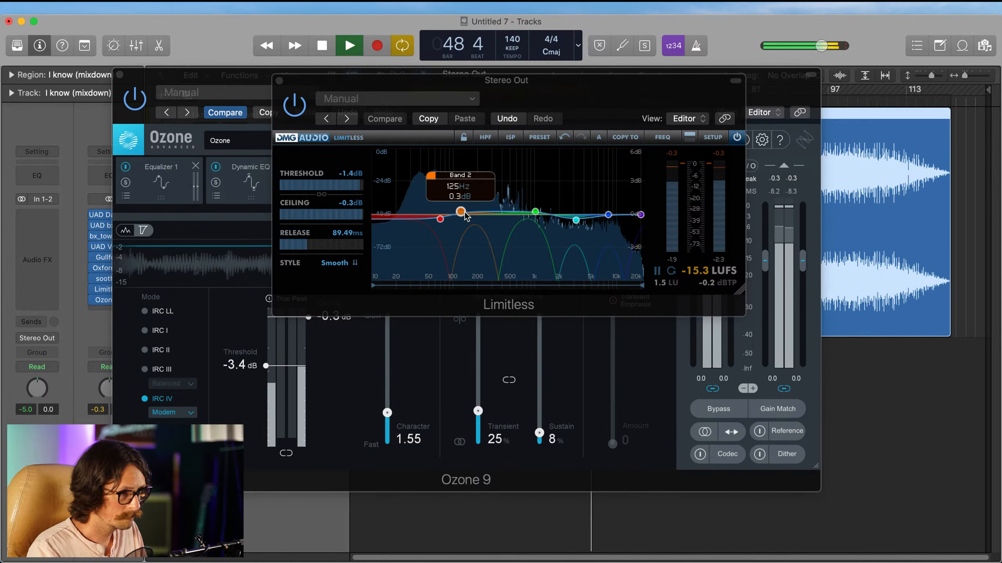
{"action": "left_click", "coordinate": [440, 219]}
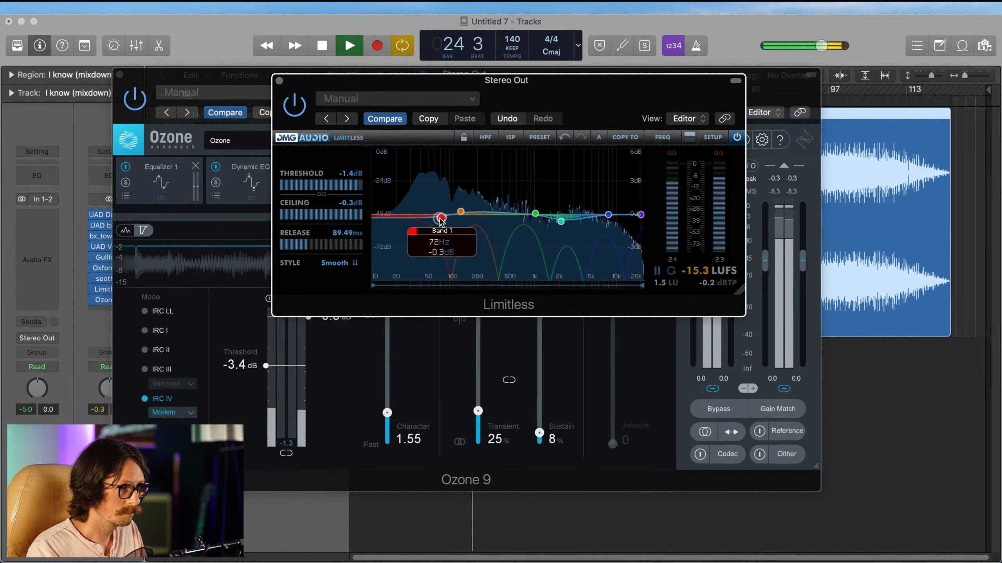
{"action": "left_click_drag", "start_coordinate": [441, 220], "coordinate": [443, 222]}
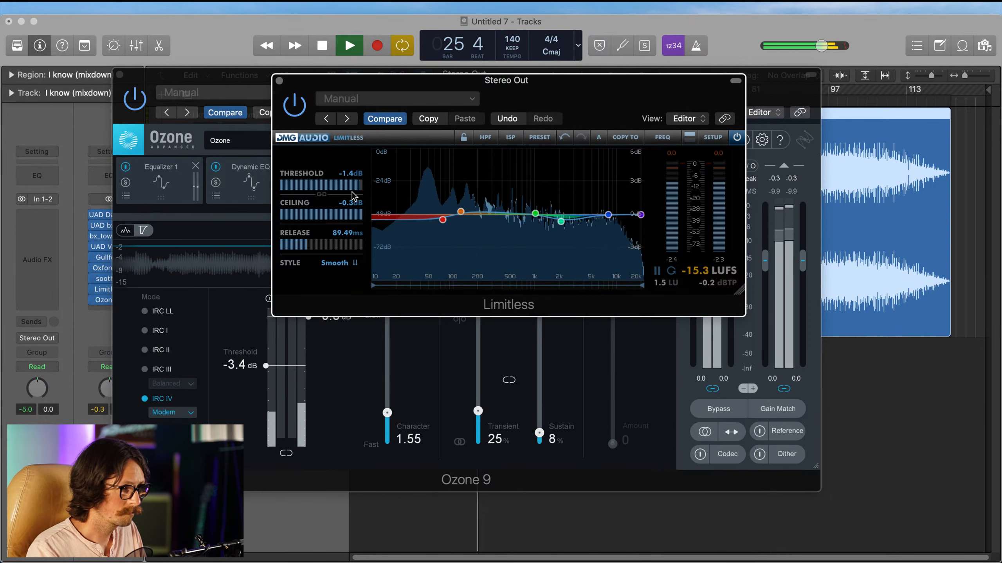
{"action": "left_click_drag", "start_coordinate": [356, 188], "coordinate": [358, 190]}
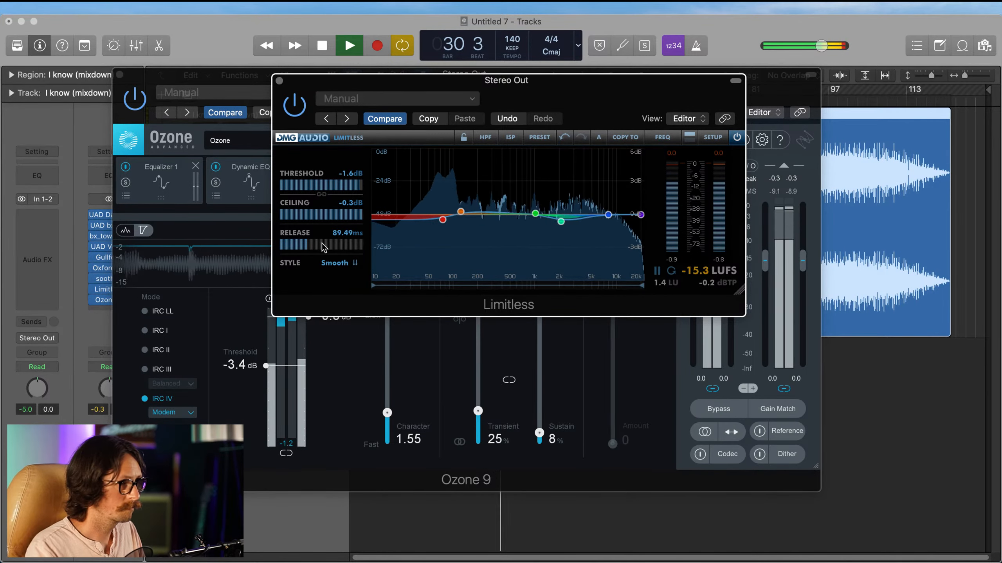
{"action": "left_click", "coordinate": [279, 81]}
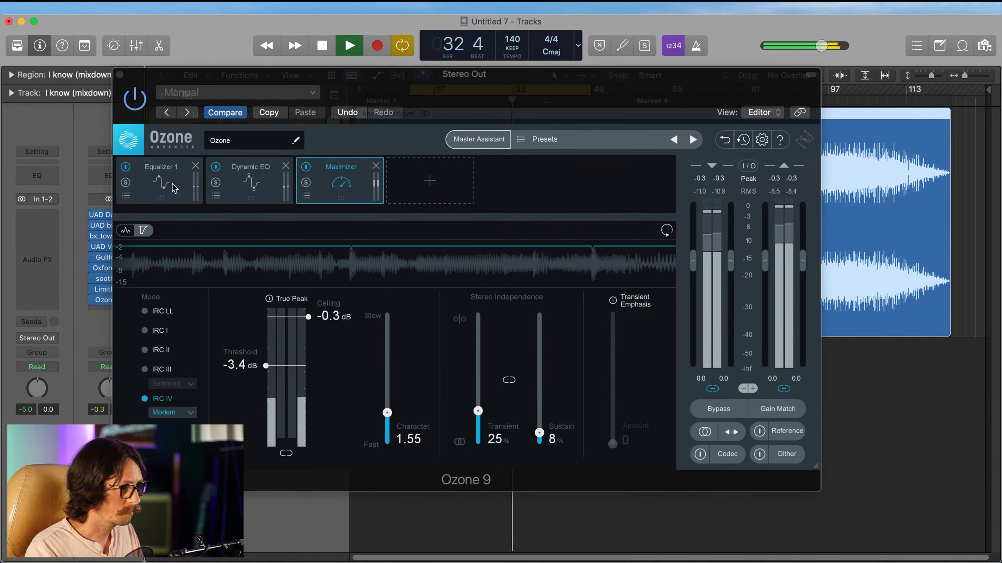
Step: Audition Ozone's Equalizer 1 band 3 in solo and set it to a -0.6 dB Bell cut at 335 Hz
{"action": "left_click", "coordinate": [161, 176]}
{"action": "left_click", "coordinate": [335, 338]}
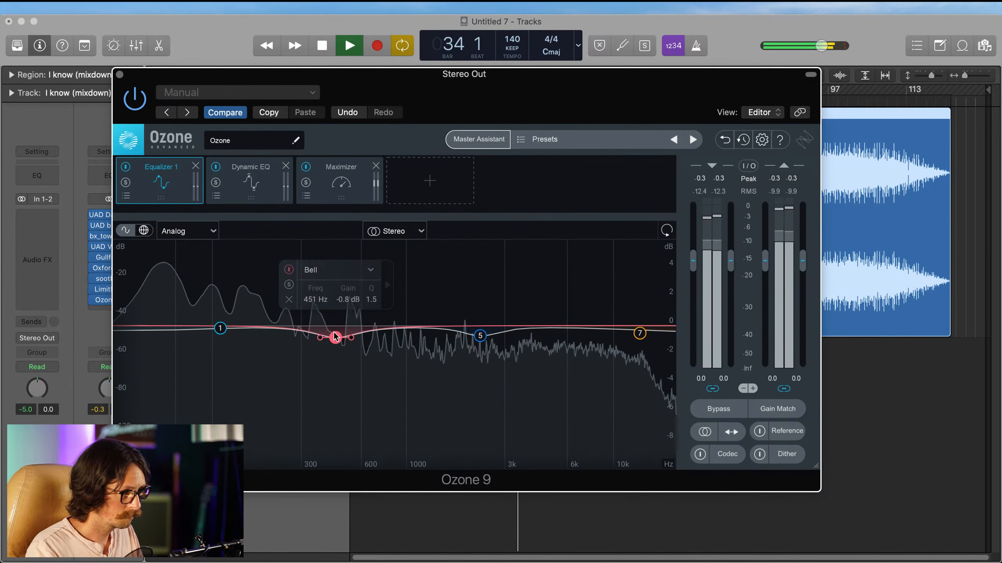
{"action": "left_click", "coordinate": [289, 285]}
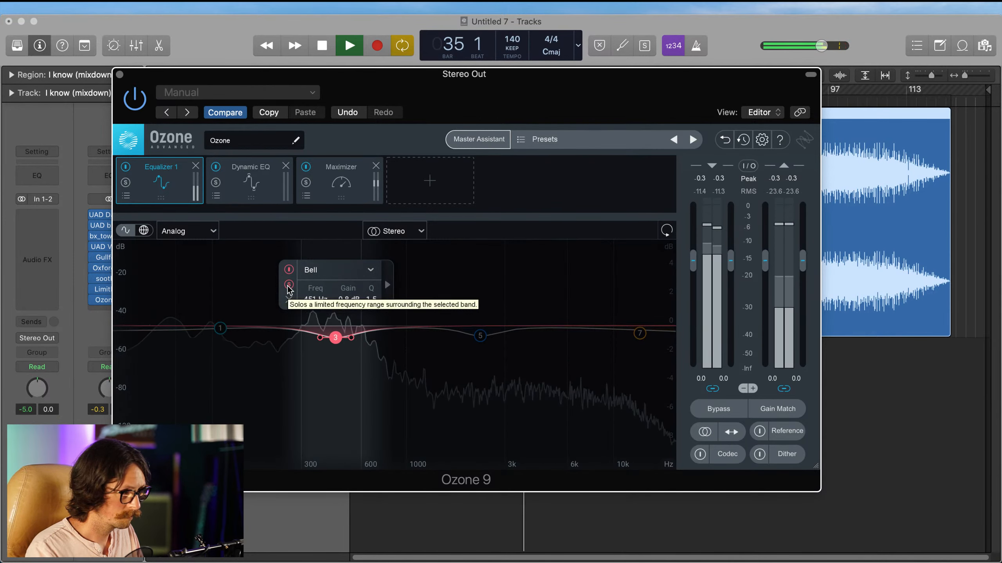
{"action": "left_click", "coordinate": [289, 285]}
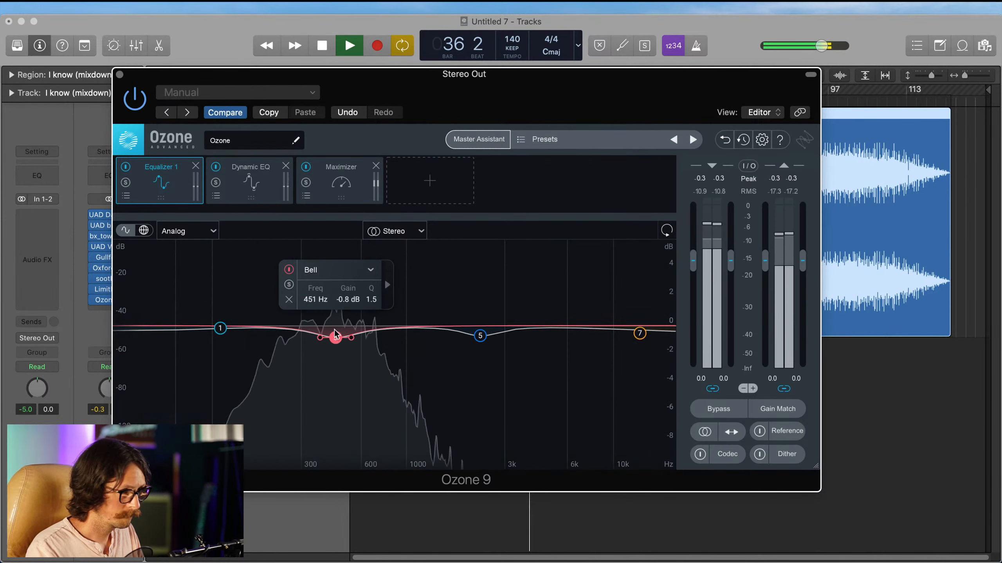
{"action": "left_click_drag", "start_coordinate": [336, 339], "coordinate": [305, 340]}
{"action": "left_click", "coordinate": [281, 285]}
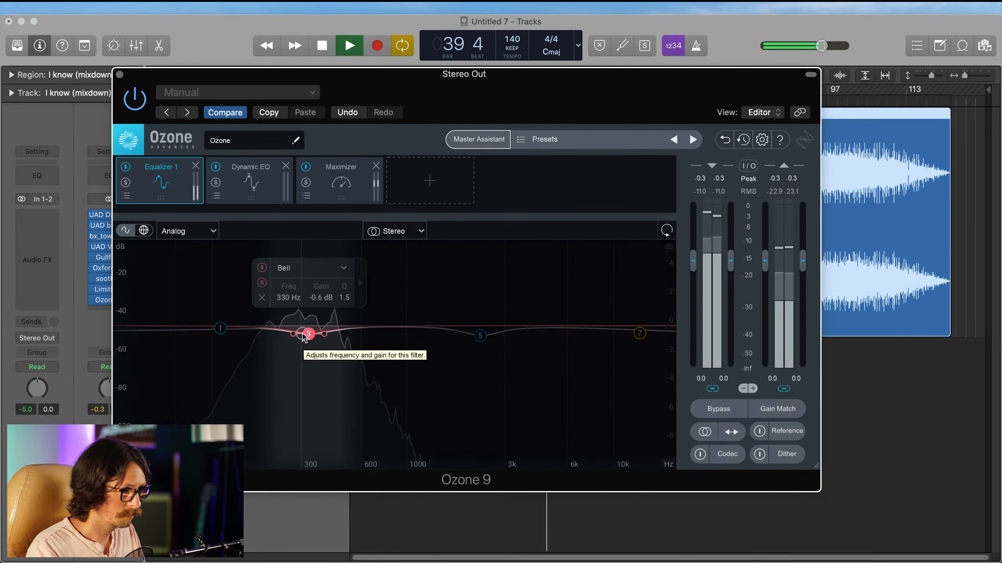
{"action": "left_click", "coordinate": [264, 284]}
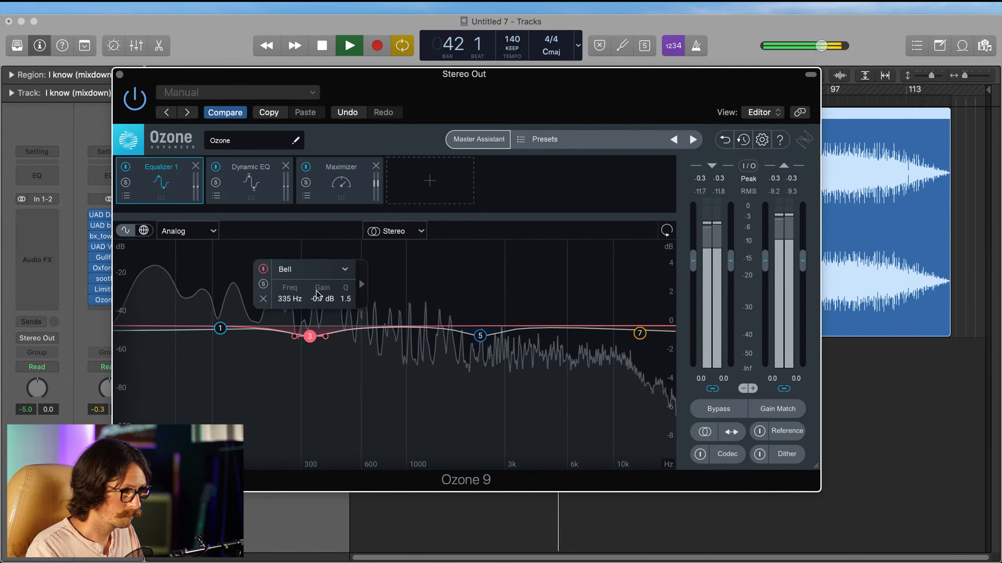
{"action": "left_click_drag", "start_coordinate": [320, 300], "coordinate": [319, 299]}
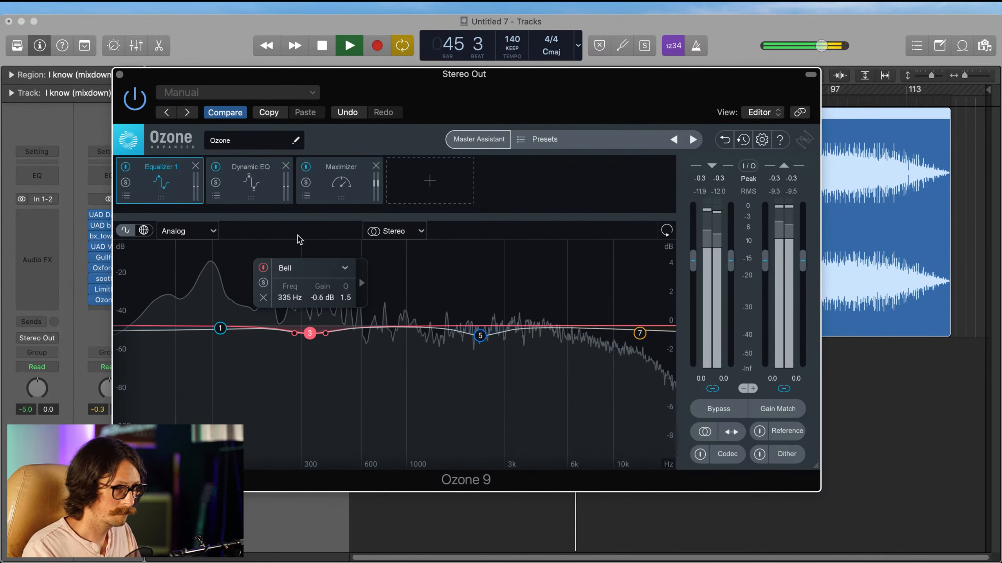
Step: Ease Equalizer 1 band 7 to -0.3 dB, set the Maximizer threshold to -4.1 dB, and close Ozone
{"action": "left_click", "coordinate": [210, 274]}
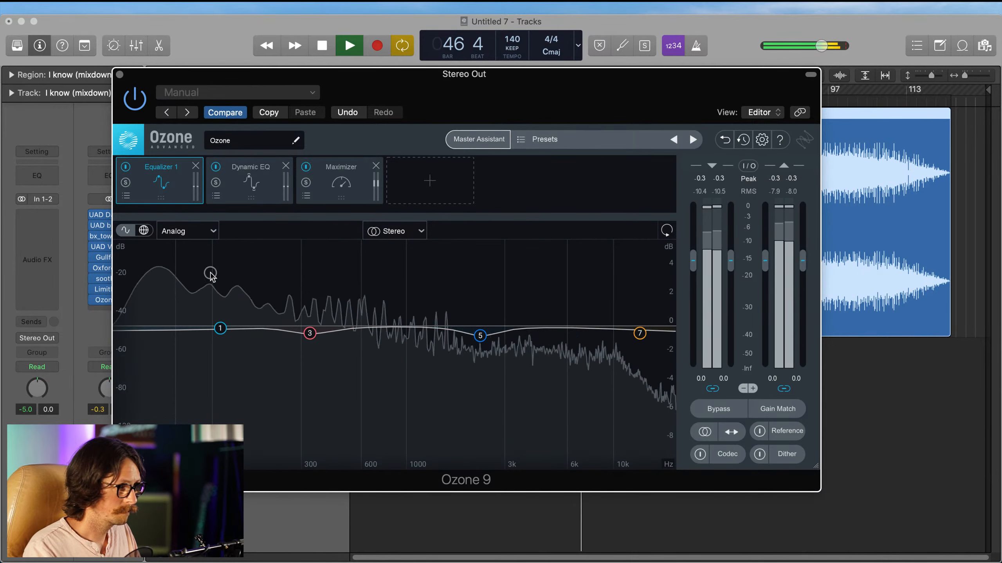
{"action": "left_click", "coordinate": [640, 333]}
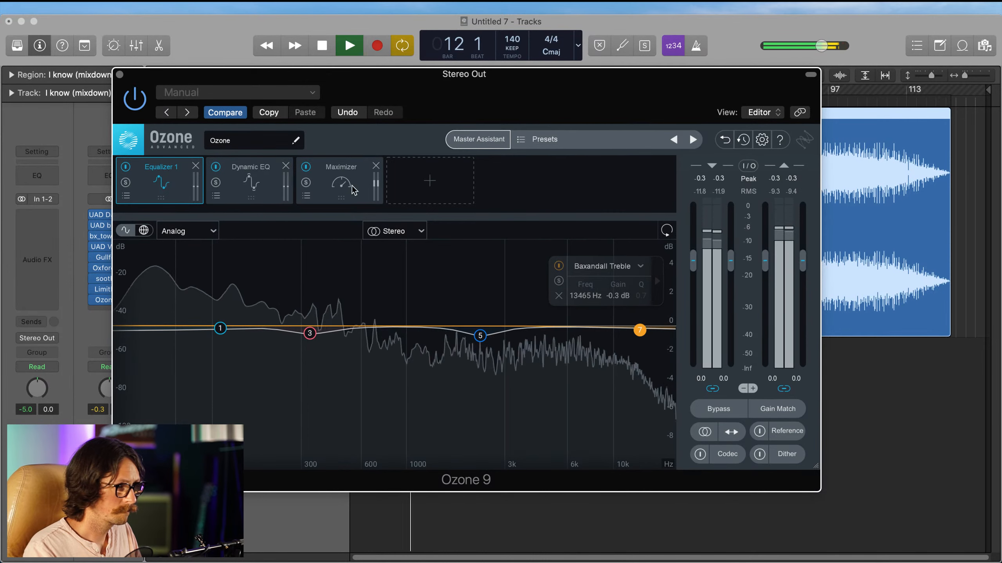
{"action": "left_click", "coordinate": [341, 179]}
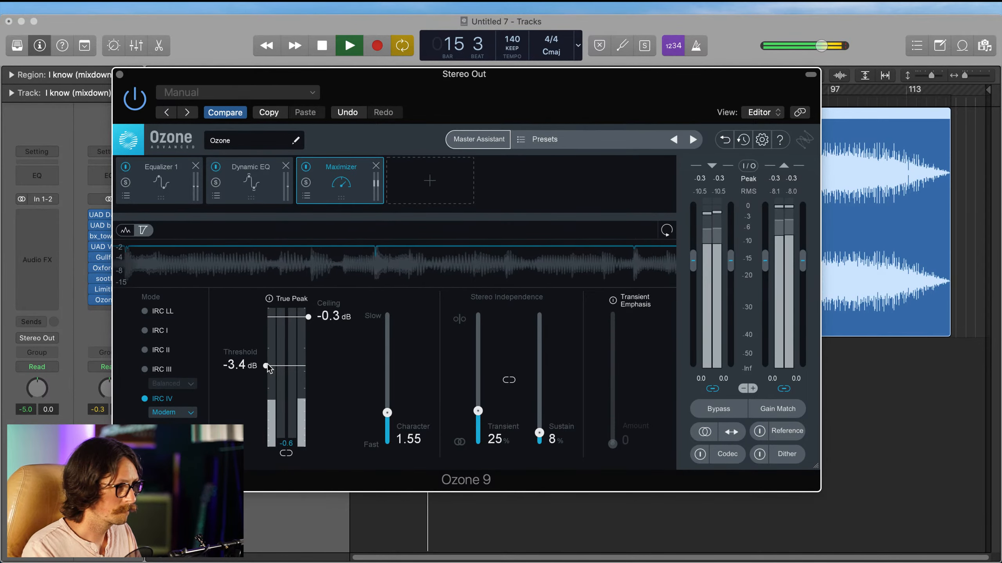
{"action": "left_click_drag", "start_coordinate": [266, 366], "coordinate": [266, 373]}
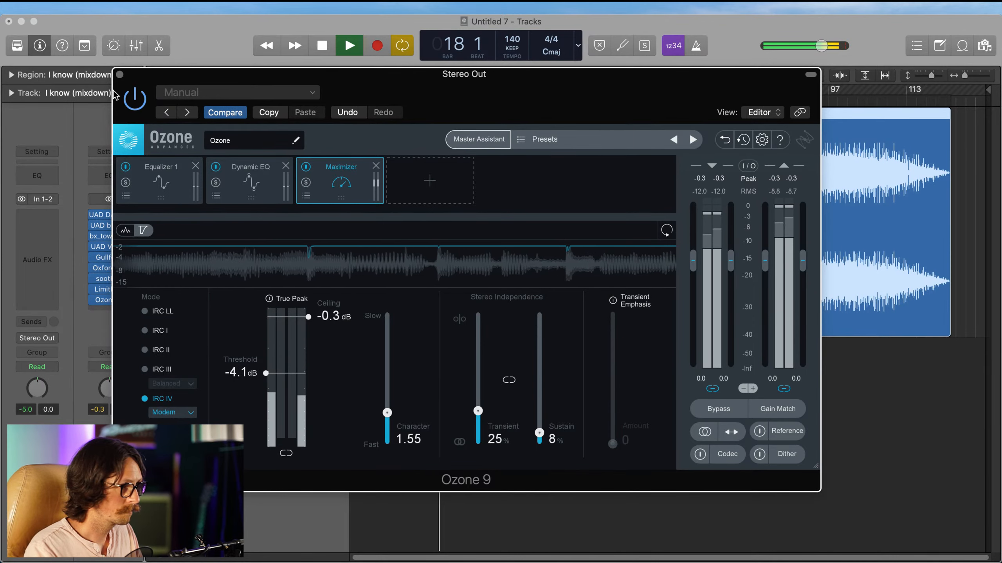
{"action": "left_click", "coordinate": [119, 74]}
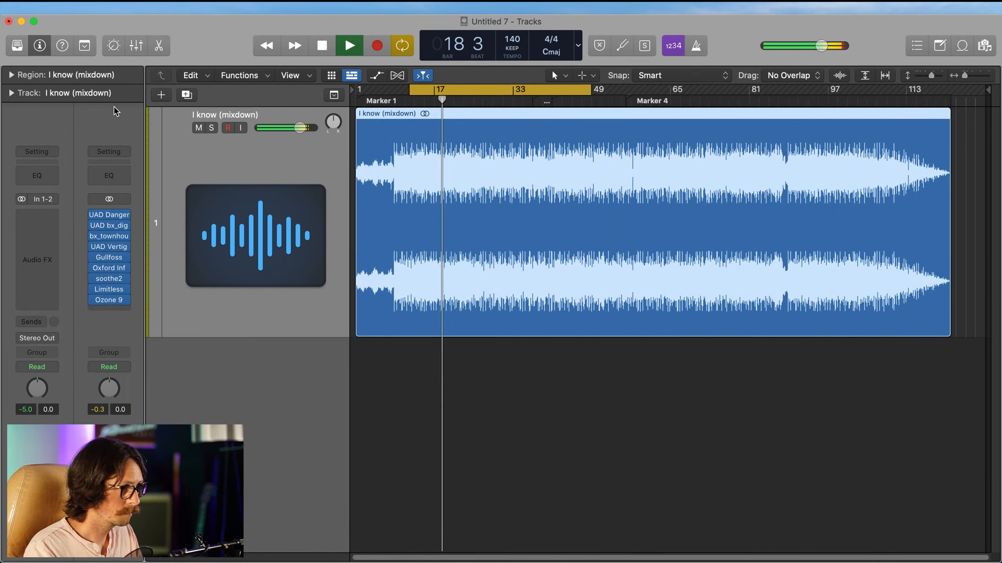
Step: Set the Oxford Inflator's Effect to 35.2 % and Curve to -0.9, and close the plug-in
{"action": "left_click", "coordinate": [108, 268]}
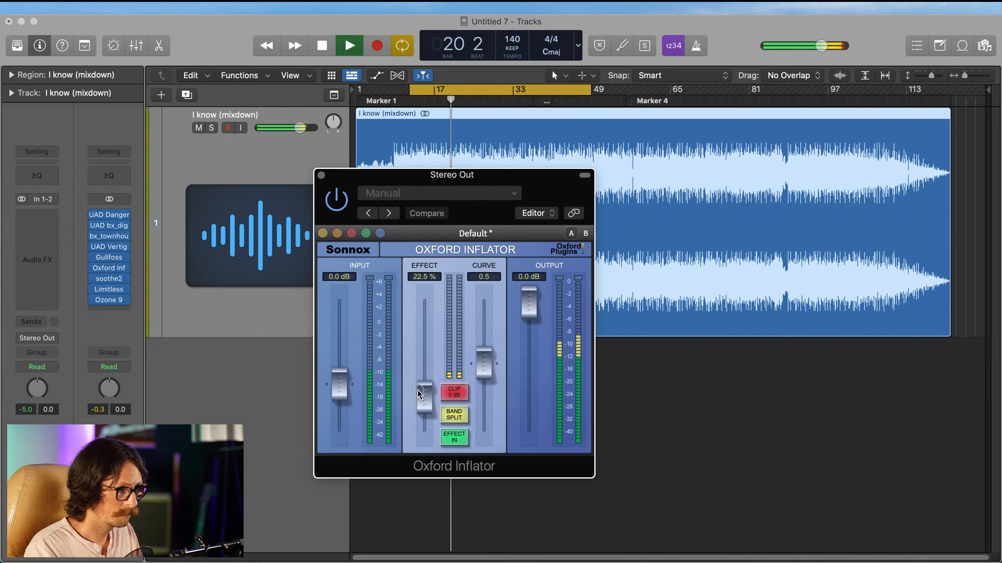
{"action": "mouse_move", "coordinate": [420, 393]}
{"action": "left_mouse_down"}
{"action": "mouse_move", "coordinate": [424, 371]}
{"action": "mouse_move", "coordinate": [422, 384]}
{"action": "left_mouse_up"}
{"action": "left_click_drag", "start_coordinate": [483, 362], "coordinate": [479, 363]}
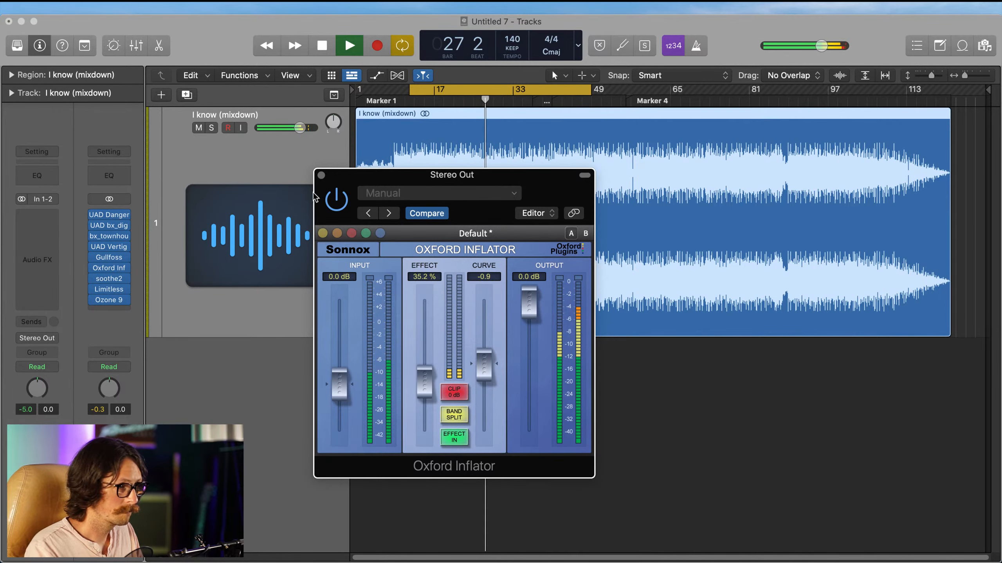
{"action": "left_click", "coordinate": [321, 175]}
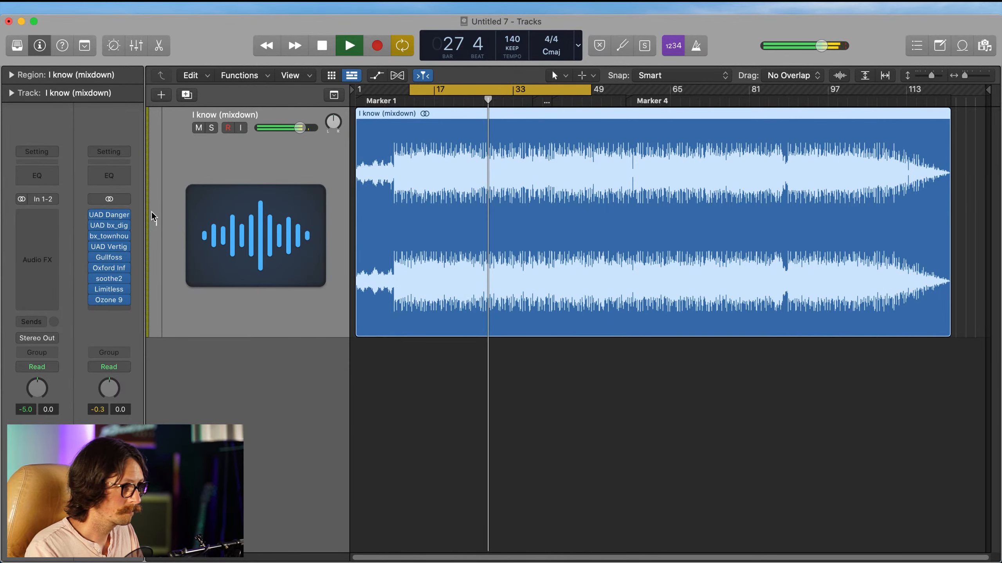
Step: Check the bx_townhouse compressor settings, and adjust the low cut frequency on the Dangerous BAX EQ's linked channels
{"action": "left_click", "coordinate": [109, 236]}
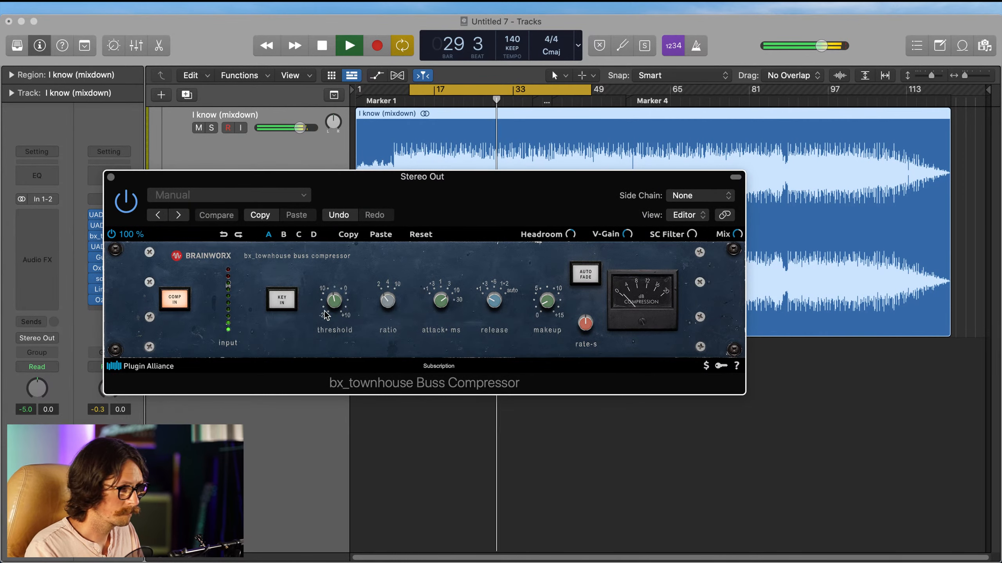
{"action": "left_click", "coordinate": [111, 177]}
{"action": "left_click", "coordinate": [109, 216]}
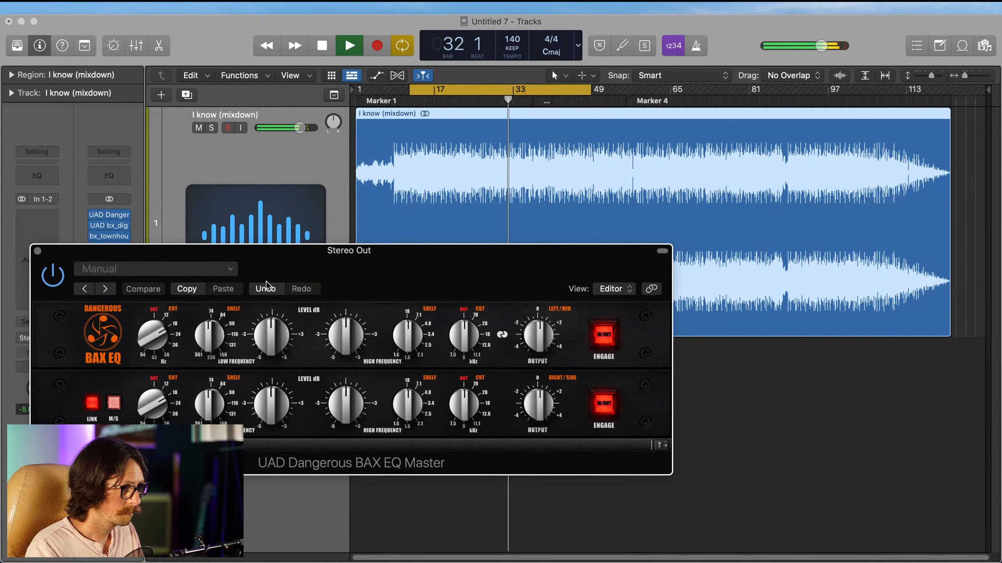
{"action": "left_click_drag", "start_coordinate": [150, 337], "coordinate": [151, 340]}
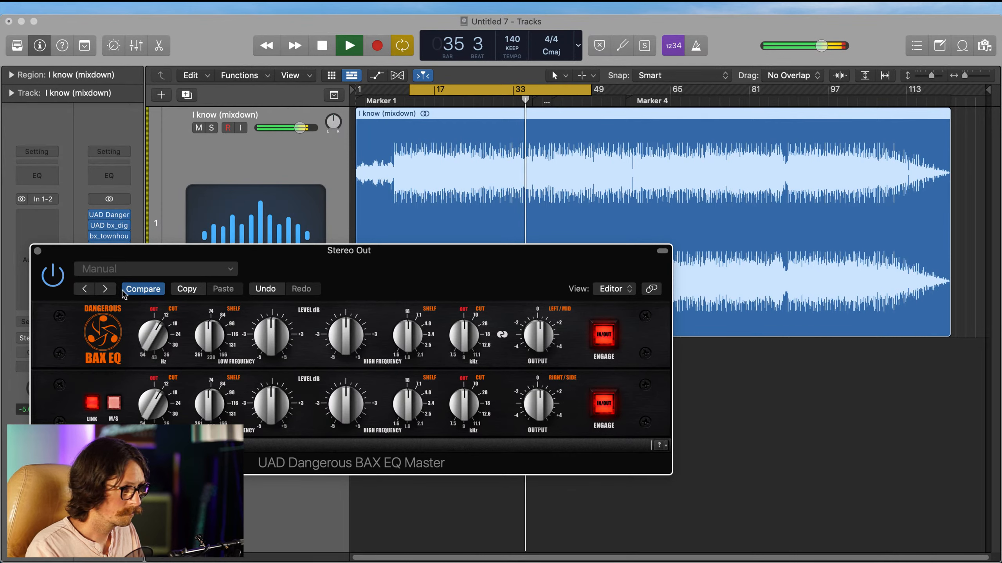
Step: Raise the BAX EQ's linked low cut and low shelf frequencies, boost the low frequency level slightly, and close the plug-in
{"action": "left_click_drag", "start_coordinate": [155, 338], "coordinate": [189, 328]}
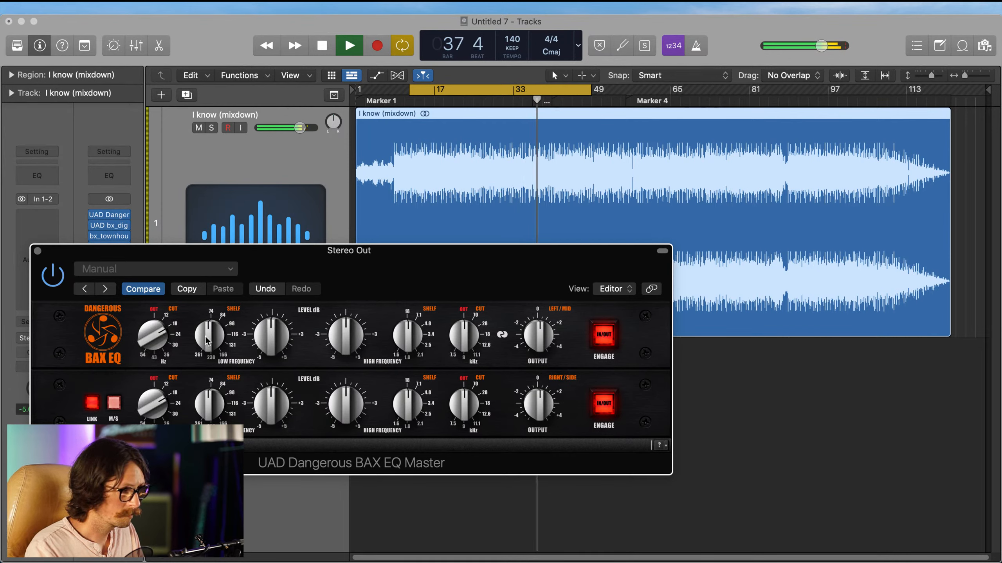
{"action": "left_click_drag", "start_coordinate": [251, 336], "coordinate": [212, 336]}
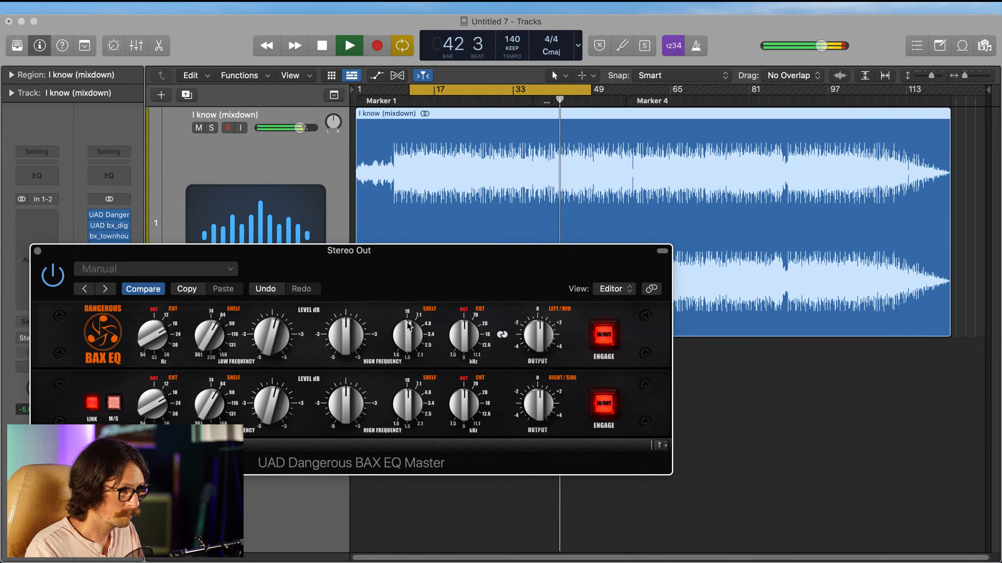
{"action": "left_click_drag", "start_coordinate": [410, 341], "coordinate": [408, 342]}
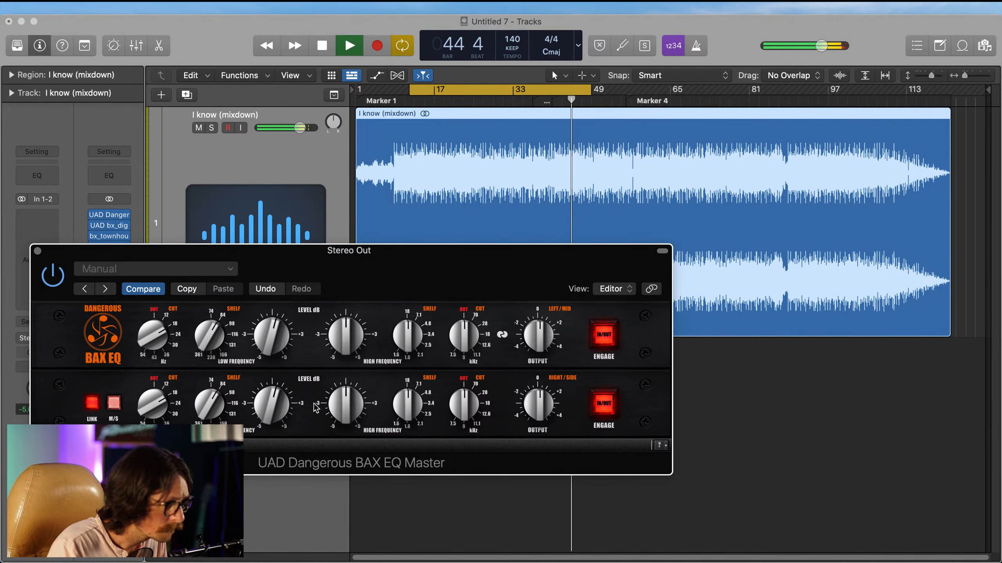
{"action": "left_click", "coordinate": [38, 250]}
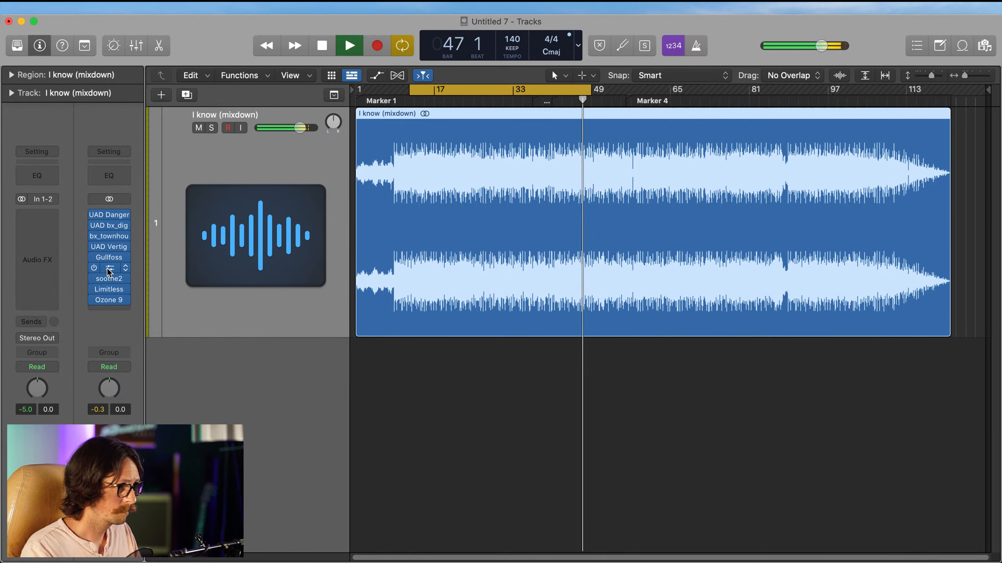
Step: Open the UAD Vertigo VSM-3 on the Stereo Out and fine-tune the 2nd Harmonic FET Crusher's Level and Shape
{"action": "left_click", "coordinate": [109, 251]}
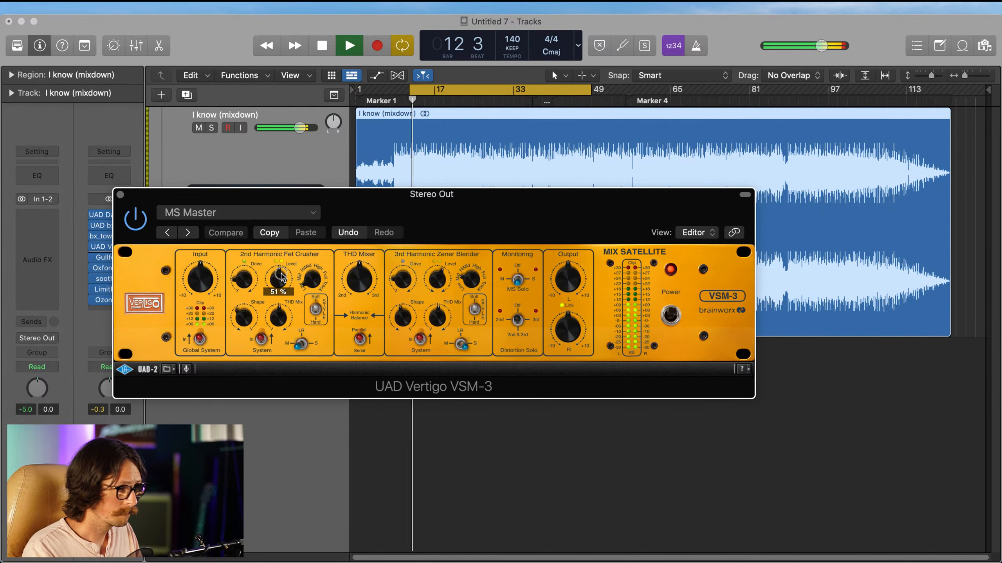
{"action": "left_click_drag", "start_coordinate": [281, 274], "coordinate": [283, 275]}
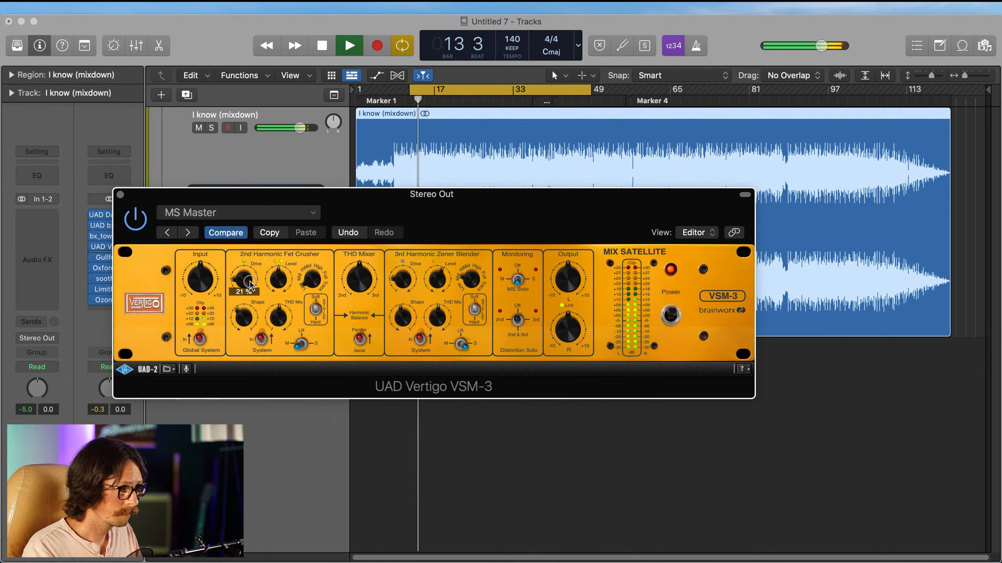
{"action": "left_click", "coordinate": [250, 319]}
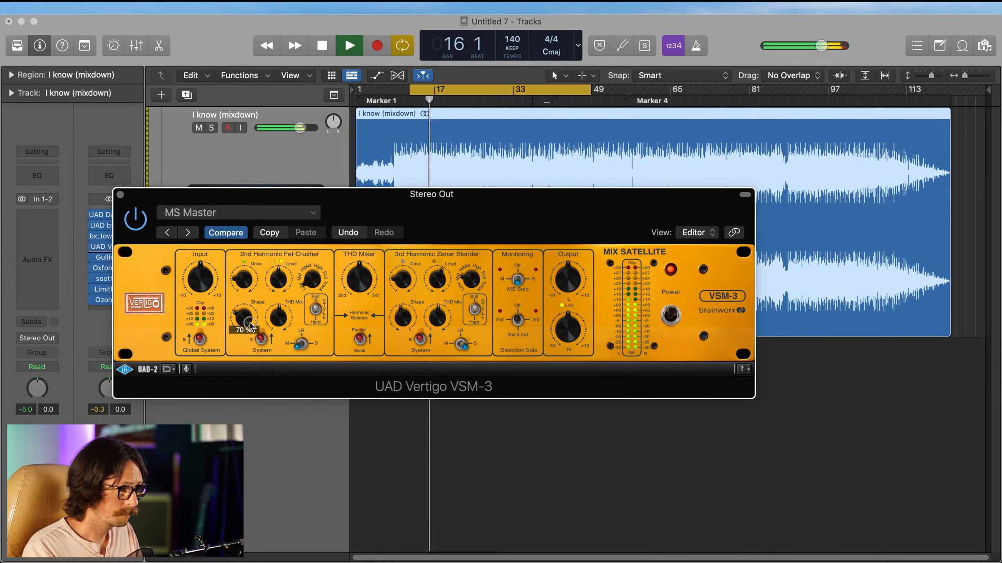
Step: Fine-tune the 3rd Harmonic Zener Blender's Level, THD Mix and Shape on the Vertigo VSM-3, and close the plug-in
{"action": "left_click", "coordinate": [440, 273]}
{"action": "left_click_drag", "start_coordinate": [439, 275], "coordinate": [401, 317]}
{"action": "left_click", "coordinate": [437, 286]}
{"action": "left_click", "coordinate": [437, 317]}
{"action": "left_click", "coordinate": [402, 316]}
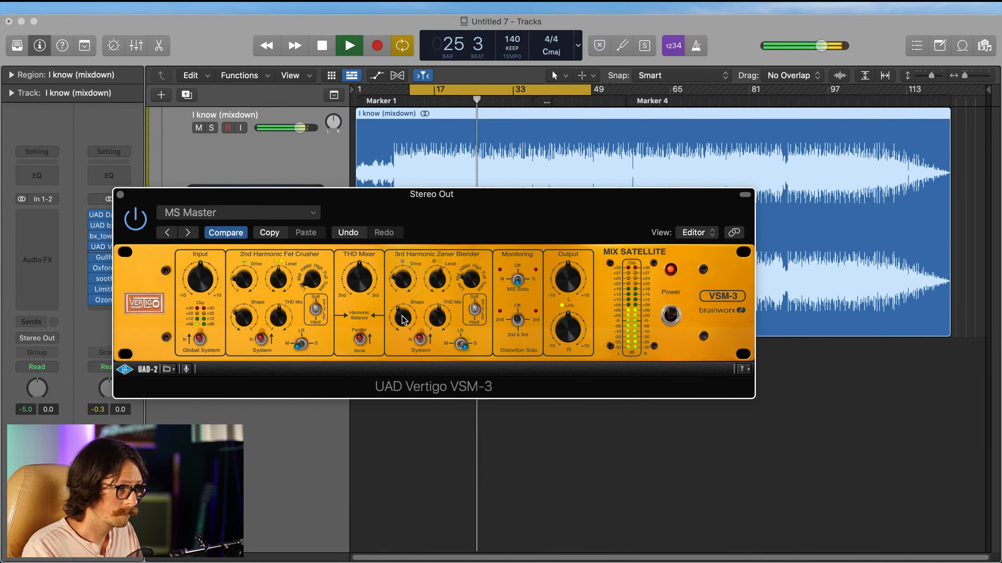
{"action": "left_click", "coordinate": [120, 195]}
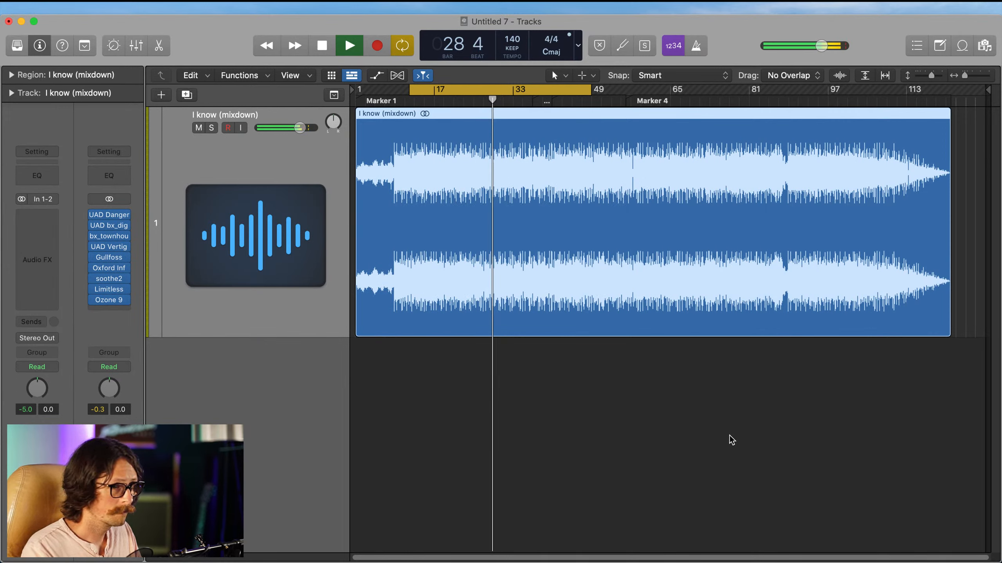
Step: Stop playback and review the Oxford Inflator's Effect and Curve settings on the Stereo Out
{"action": "key", "text": "space"}
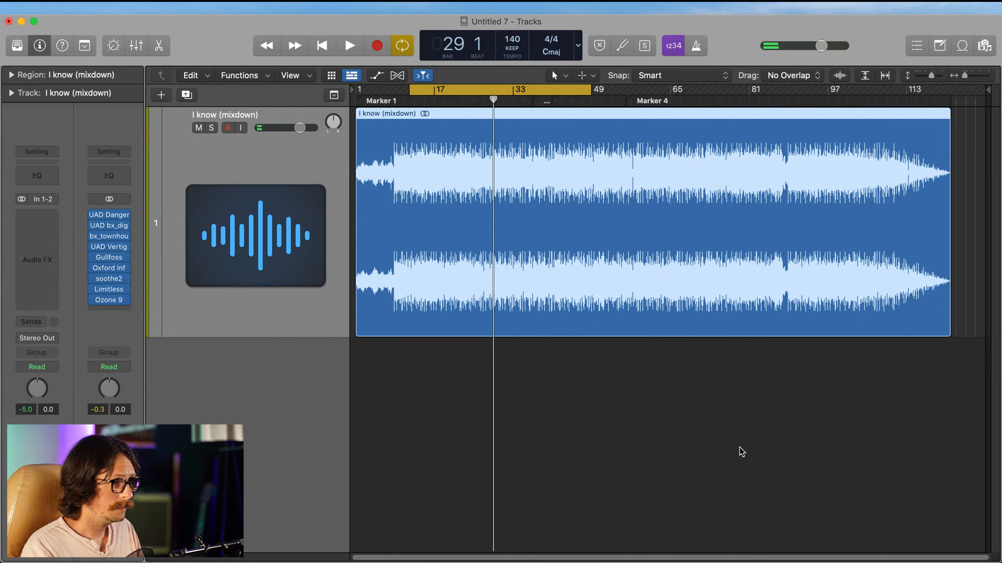
{"action": "key", "text": "super+Tab"}
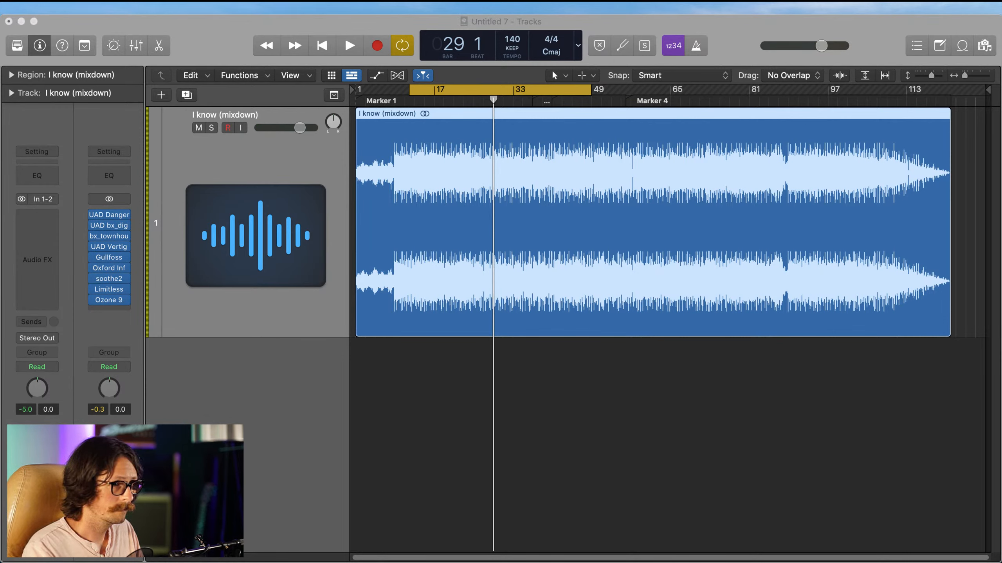
{"action": "left_click", "coordinate": [693, 354]}
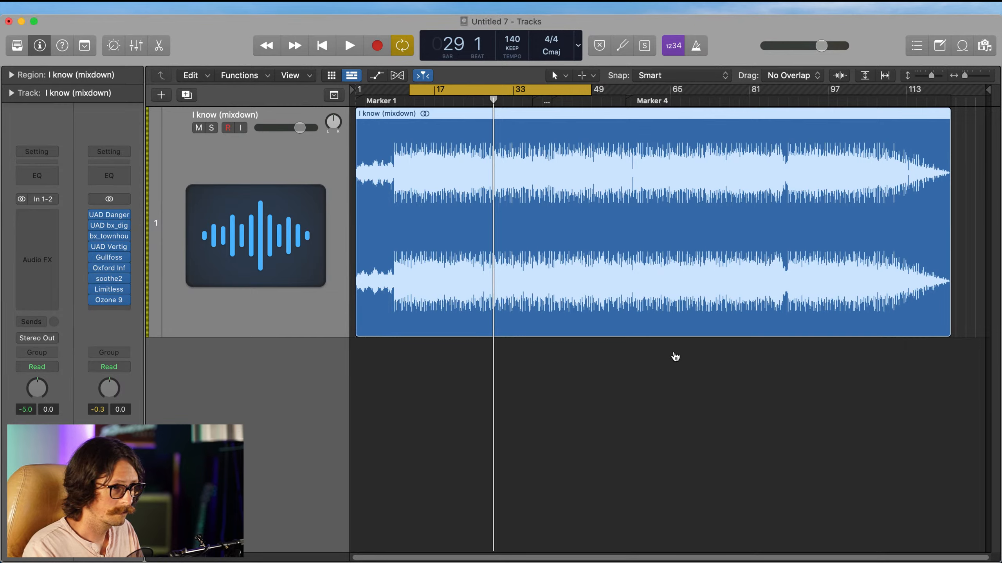
{"action": "key", "text": "super+Tab"}
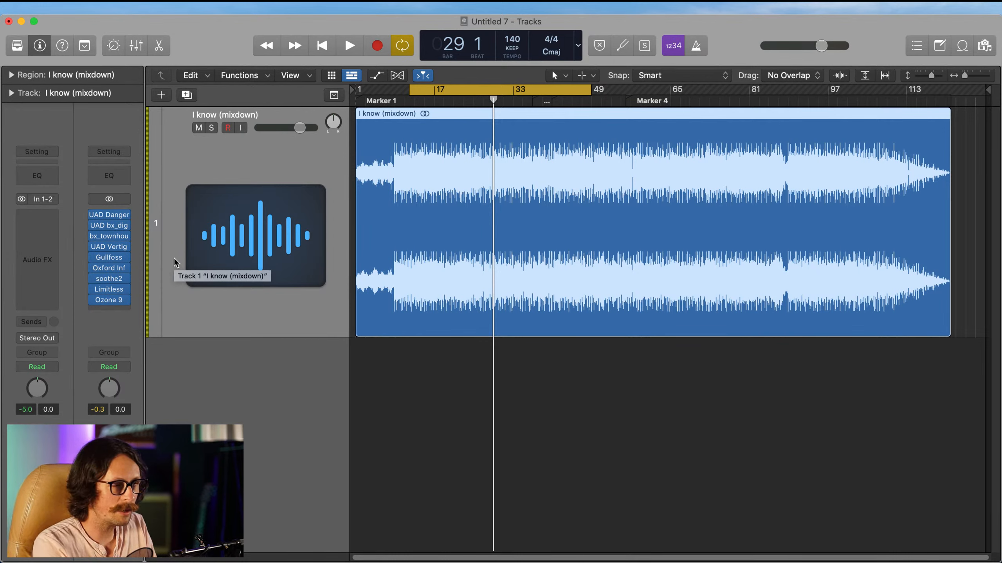
{"action": "left_click", "coordinate": [111, 268]}
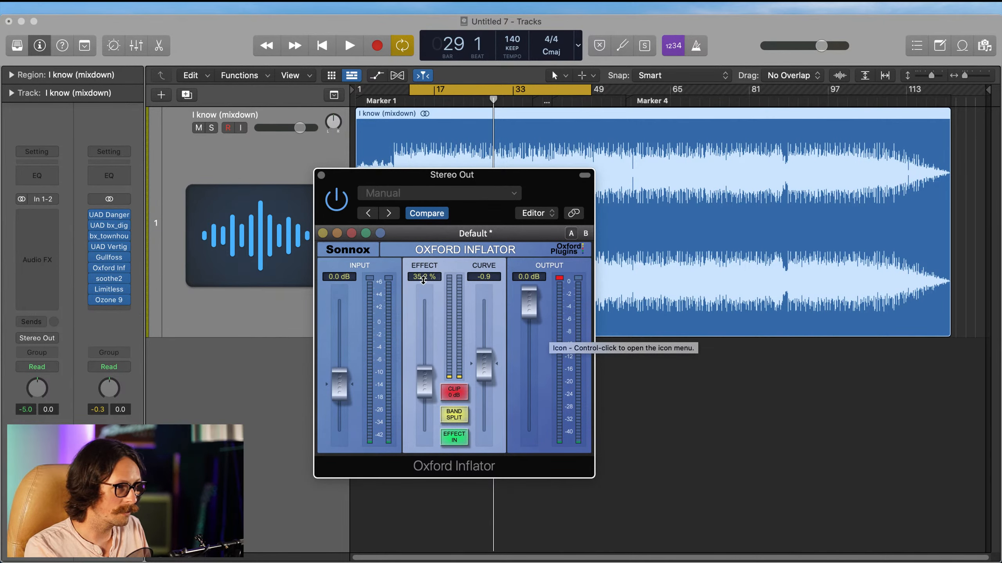
{"action": "left_click", "coordinate": [320, 176]}
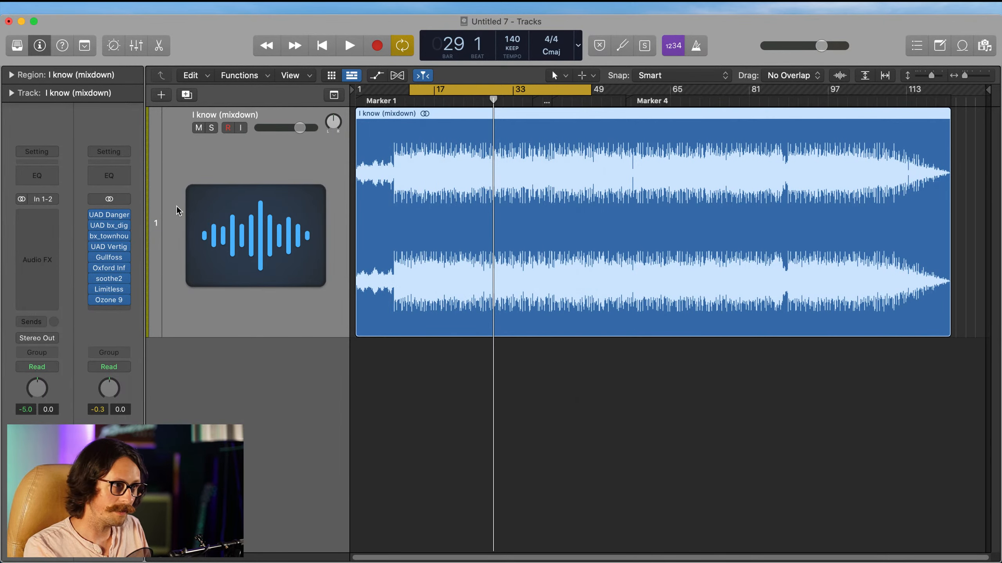
Step: Open the UAD bx_digital V3, set the mono section's HMF frequency to 3.10 kHz, and start playback
{"action": "left_click", "coordinate": [109, 226]}
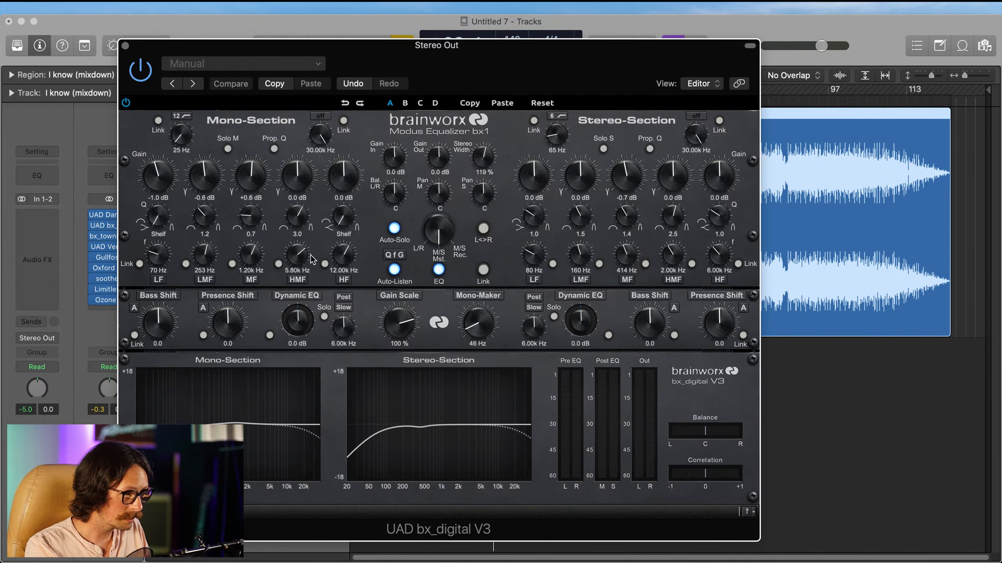
{"action": "left_click_drag", "start_coordinate": [295, 255], "coordinate": [305, 278]}
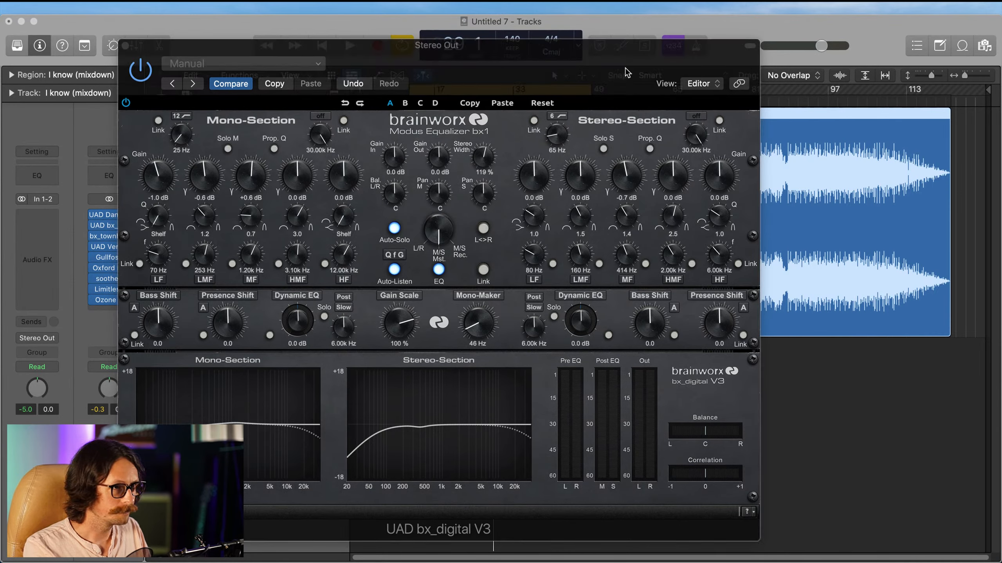
{"action": "key", "text": "space"}
Step: Sweep the stereo section's HMF band and set it to -0.7 dB at 7.33 kHz with a Q of 1.2
{"action": "left_click_drag", "start_coordinate": [675, 261], "coordinate": [685, 223]}
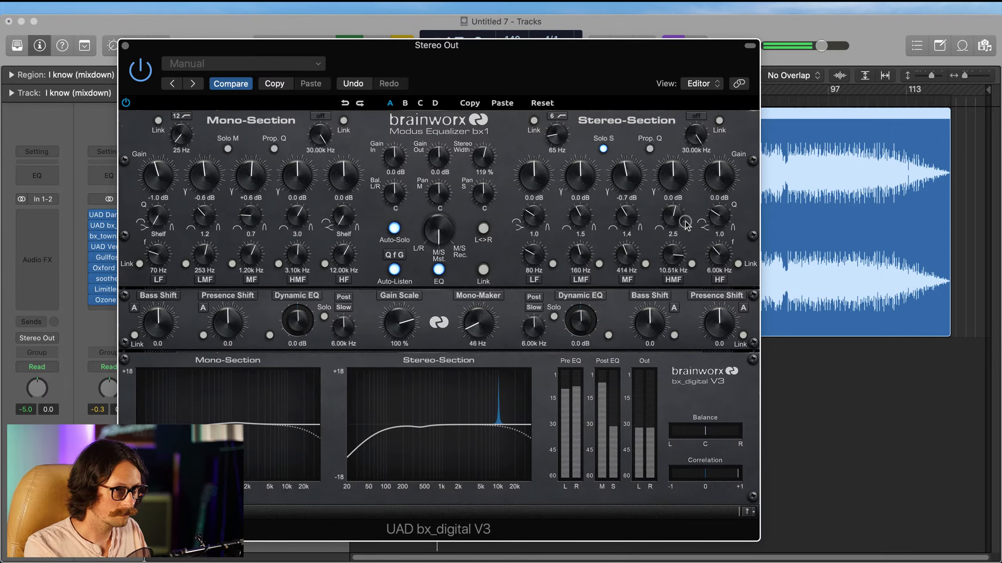
{"action": "left_click_drag", "start_coordinate": [684, 223], "coordinate": [697, 245]}
{"action": "left_click_drag", "start_coordinate": [699, 241], "coordinate": [699, 246]}
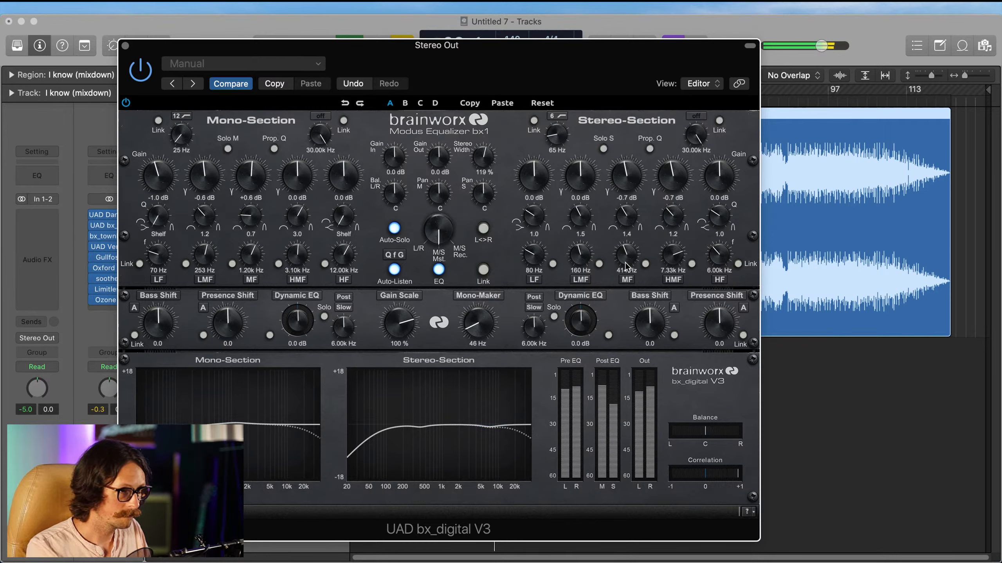
Step: In the stereo section, set LF to a -0.7 dB shelf at 205 Hz and MF to -0.9 dB at 777 Hz with Q 1.0
{"action": "left_click_drag", "start_coordinate": [539, 259], "coordinate": [550, 246]}
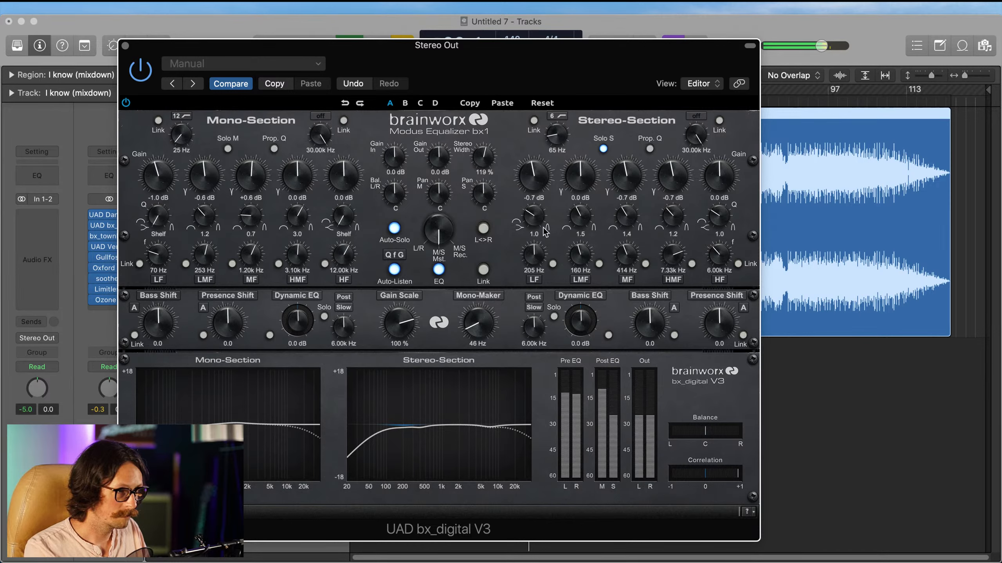
{"action": "left_click_drag", "start_coordinate": [545, 231], "coordinate": [532, 270]}
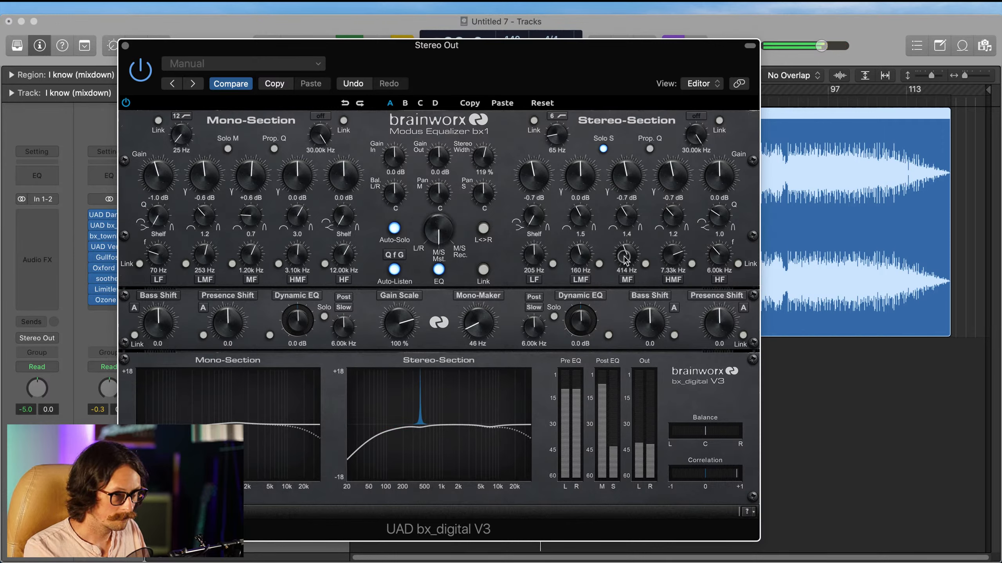
{"action": "left_click_drag", "start_coordinate": [628, 257], "coordinate": [634, 256]}
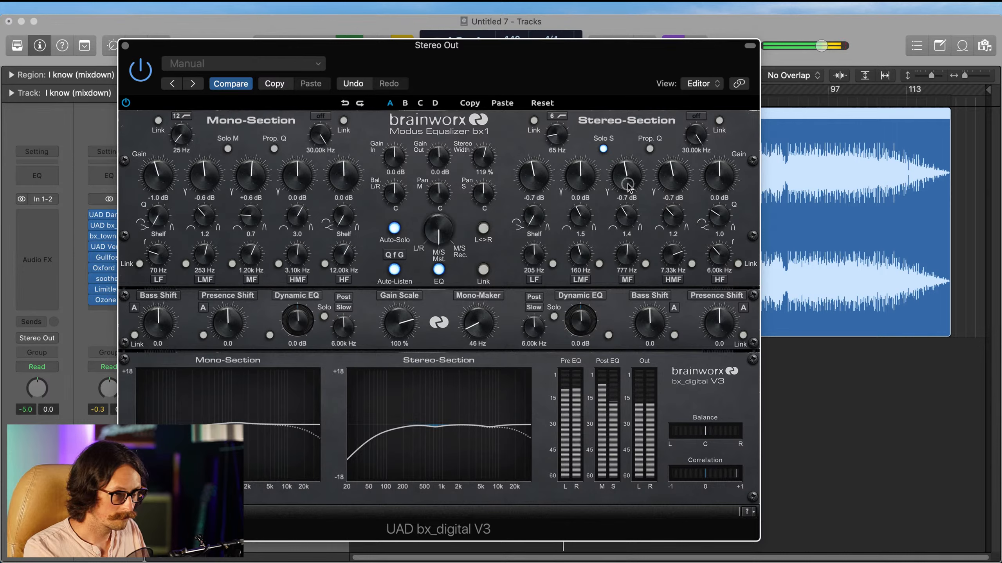
{"action": "left_click_drag", "start_coordinate": [628, 189], "coordinate": [628, 190]}
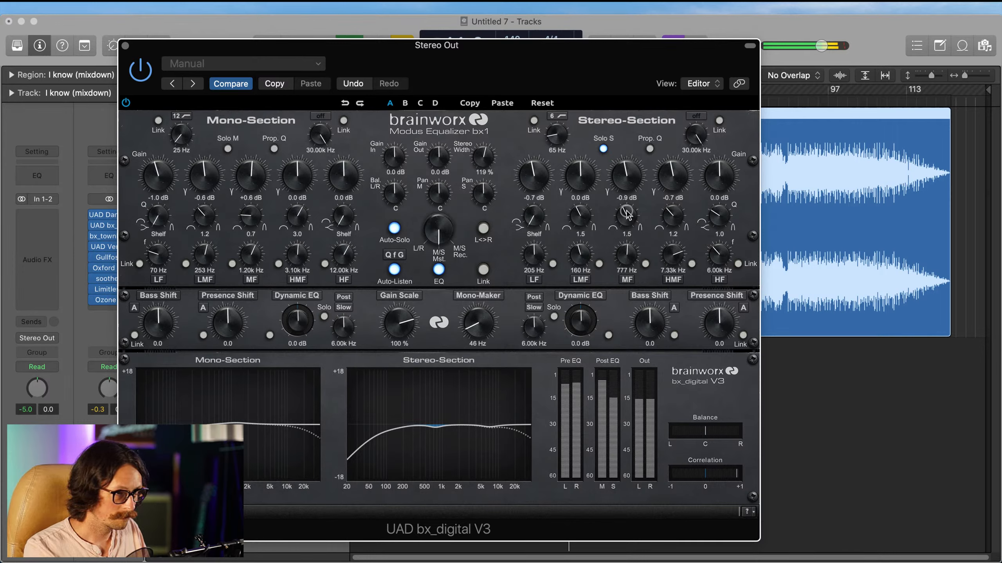
{"action": "left_click_drag", "start_coordinate": [628, 224], "coordinate": [627, 224]}
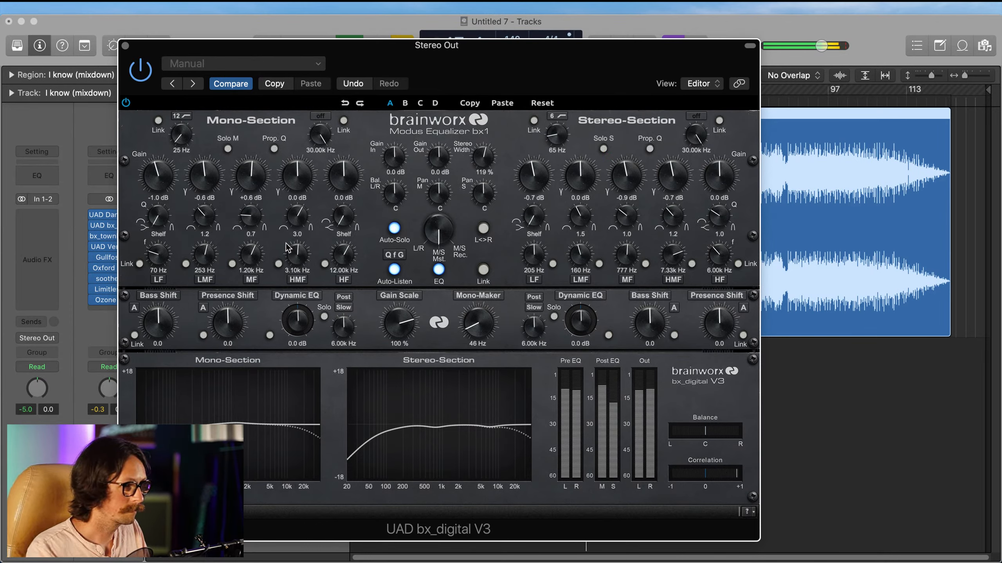
Step: Set mono HMF to -0.3 dB, 2.38 kHz, Q 1.4, MF to +0.9 dB, 1.01 kHz, LF to -0.9 dB and Mono-Maker to 41 Hz; close bx_digital
{"action": "left_click_drag", "start_coordinate": [298, 256], "coordinate": [297, 261]}
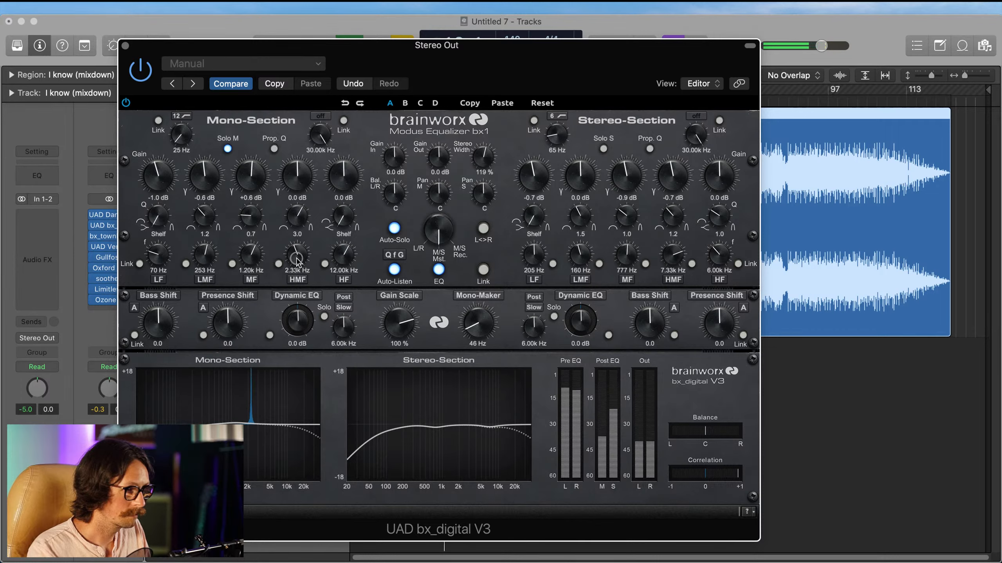
{"action": "left_click_drag", "start_coordinate": [297, 261], "coordinate": [298, 262]}
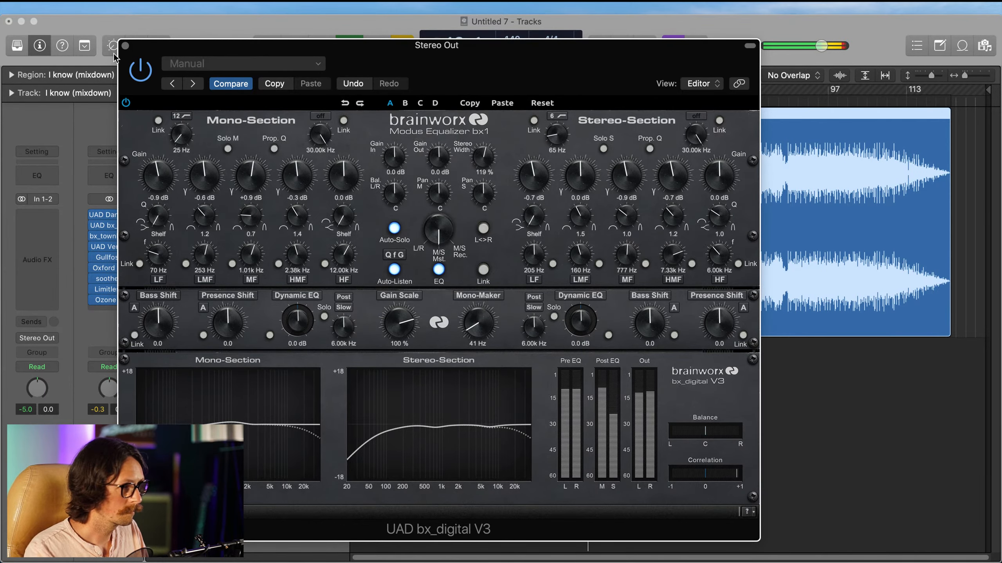
{"action": "left_click", "coordinate": [125, 46]}
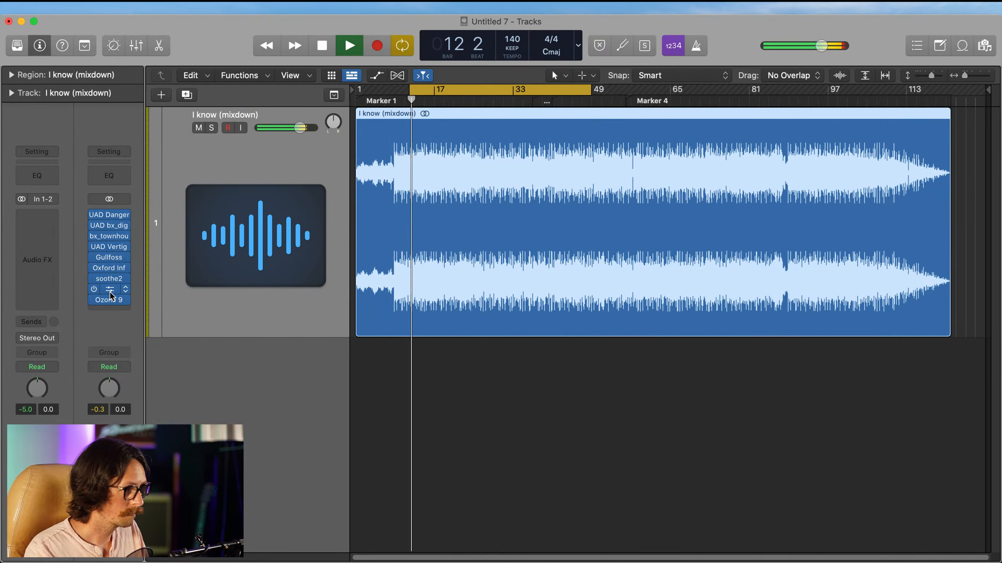
Step: Turn off the cycle range and continue playback from just before Marker 4
{"action": "left_click", "coordinate": [582, 91]}
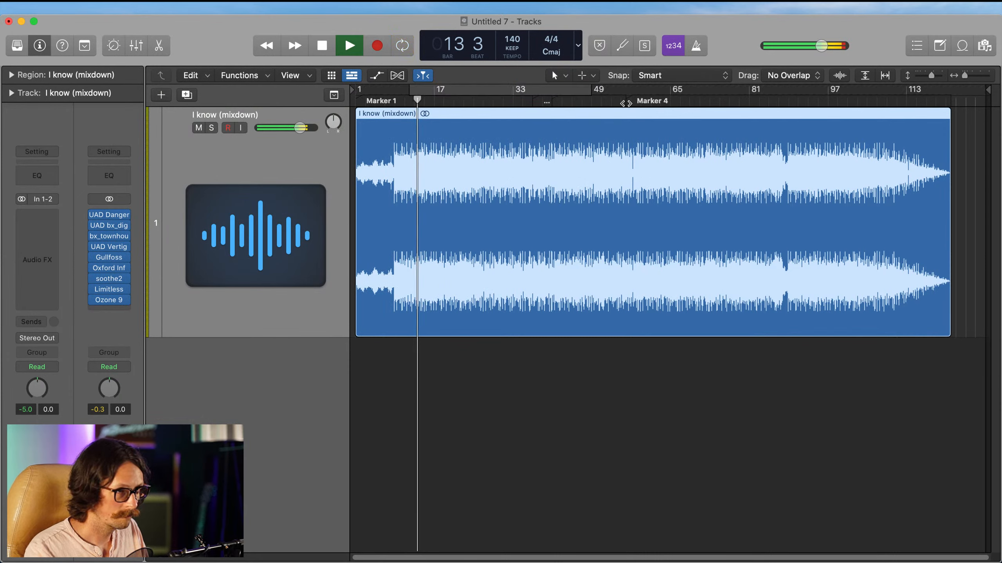
{"action": "left_click", "coordinate": [616, 102]}
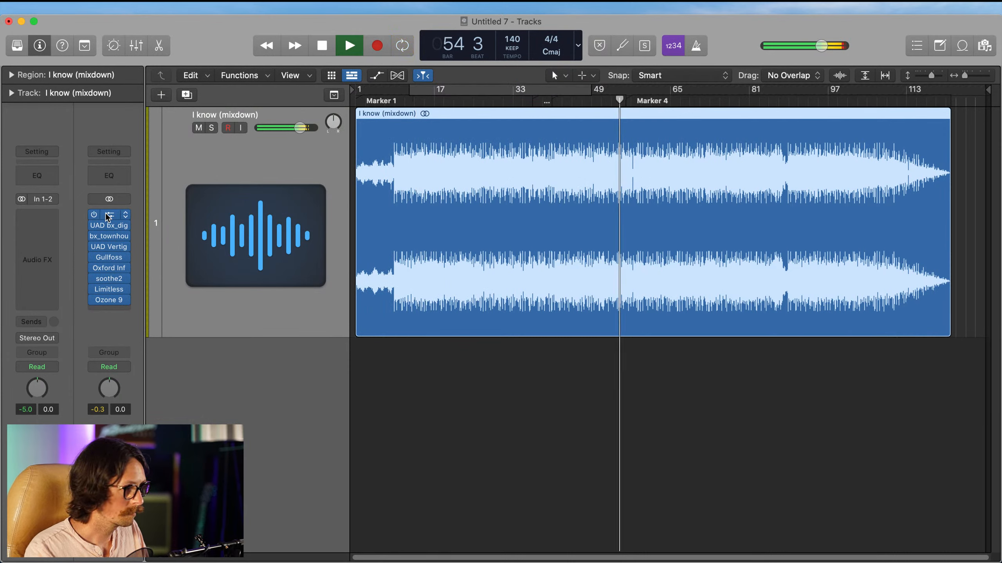
{"action": "mouse_move", "coordinate": [116, 283]}
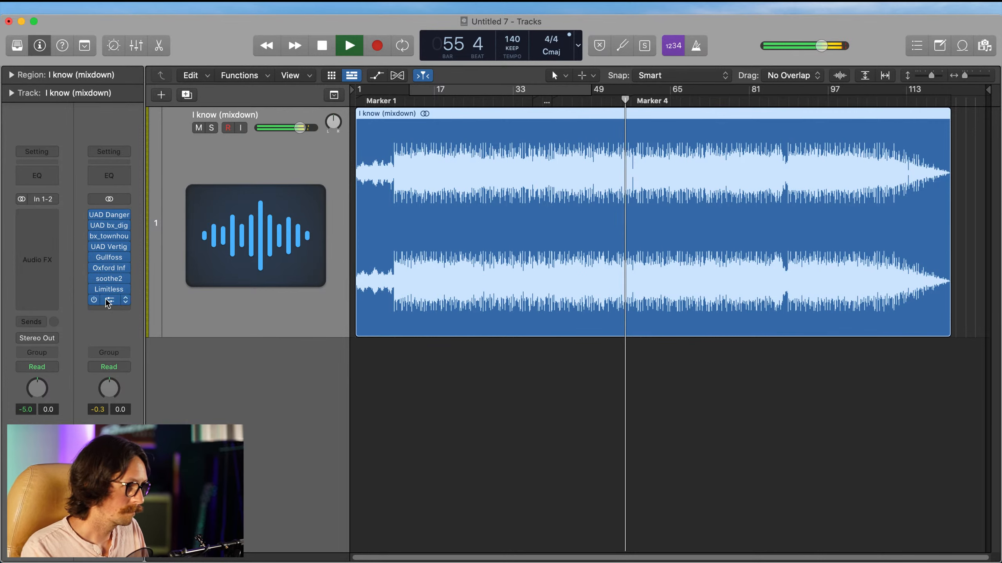
Step: Open Ozone 9 on the Stereo Out, set the Maximizer threshold to -4.5 dB, and close the plug-in
{"action": "left_click", "coordinate": [113, 301]}
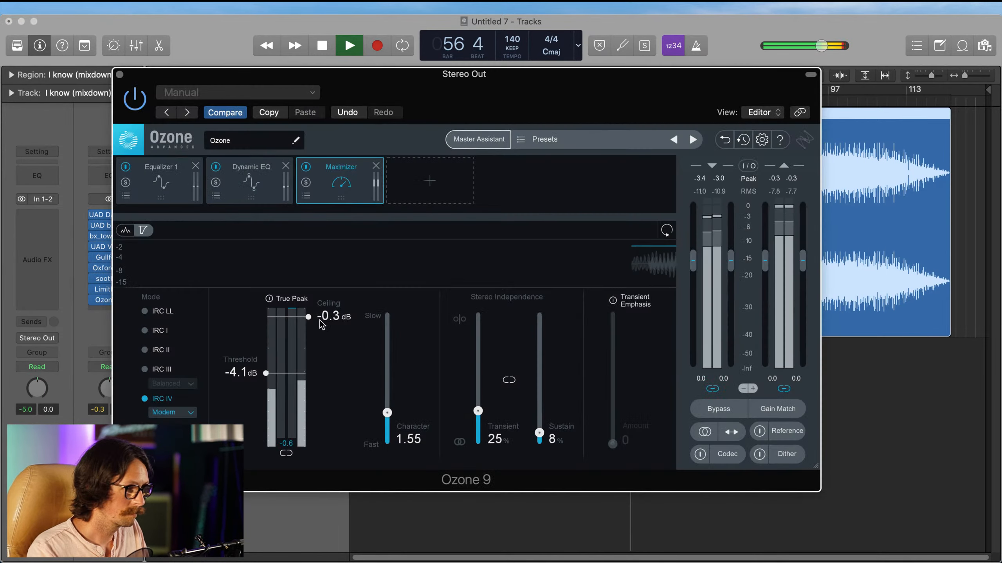
{"action": "left_click_drag", "start_coordinate": [266, 374], "coordinate": [265, 378]}
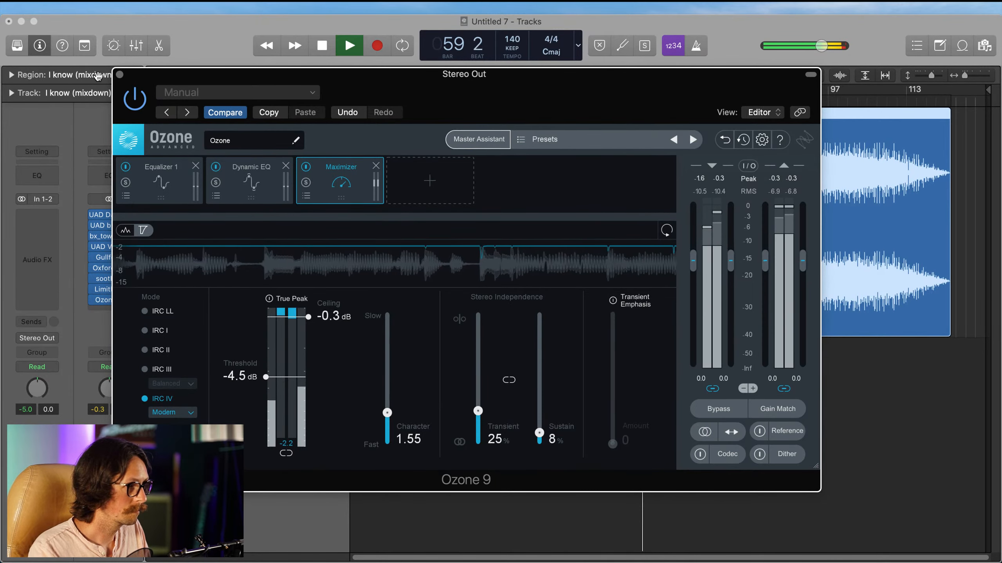
{"action": "left_click", "coordinate": [101, 297]}
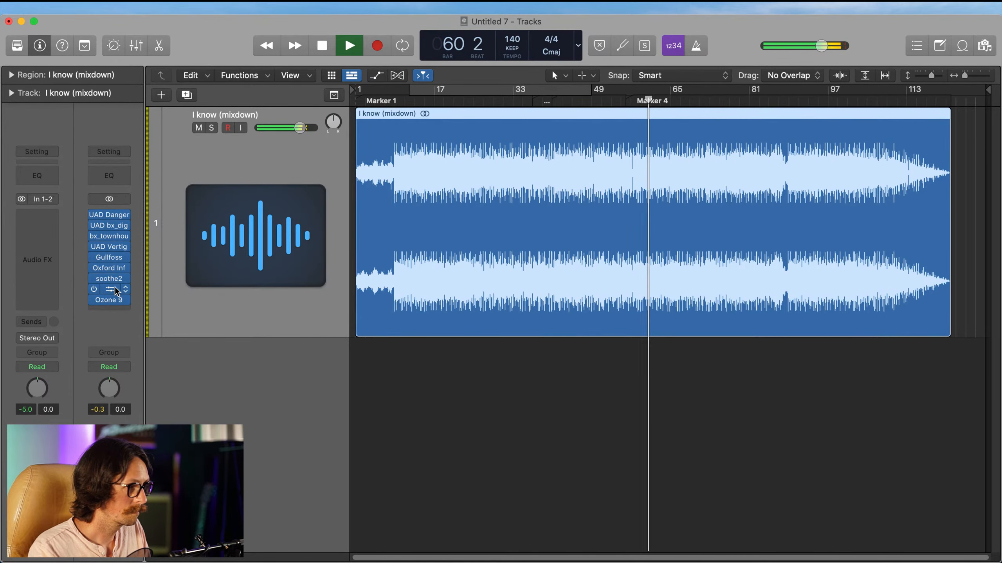
Step: Open Limitless on the Stereo Out and set its threshold to -2.6 dB
{"action": "left_click", "coordinate": [103, 290]}
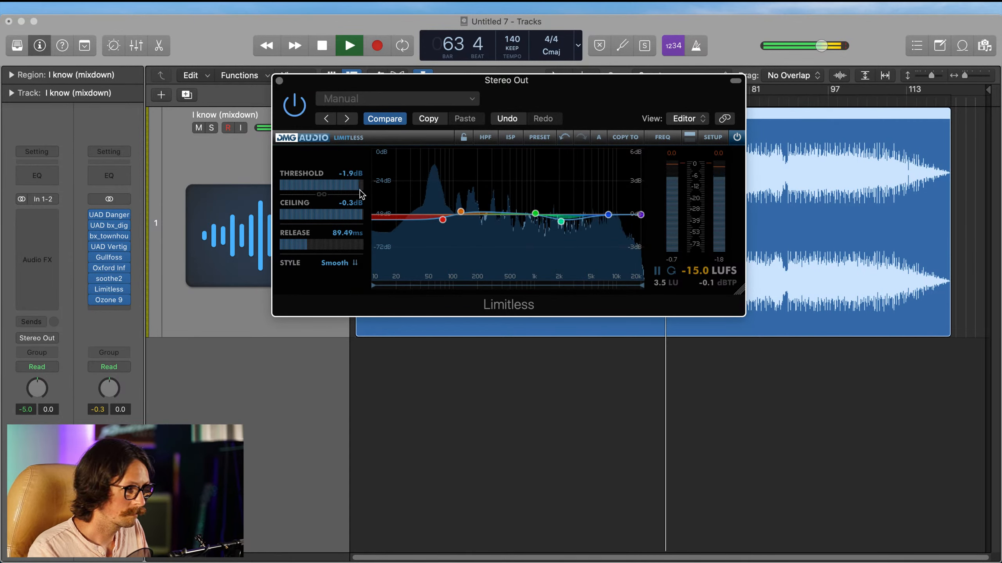
{"action": "left_click_drag", "start_coordinate": [360, 190], "coordinate": [356, 188]}
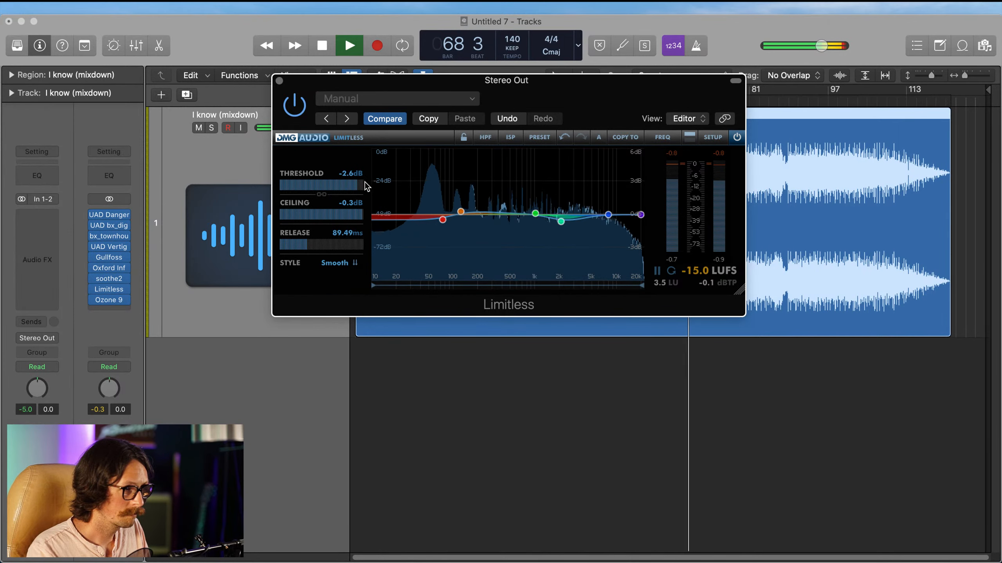
Step: Insert the SPL HawkEye analyzer after Ozone 9 on the Stereo Out, check its loudness, peak and correlation meters, and close it
{"action": "left_click", "coordinate": [278, 81]}
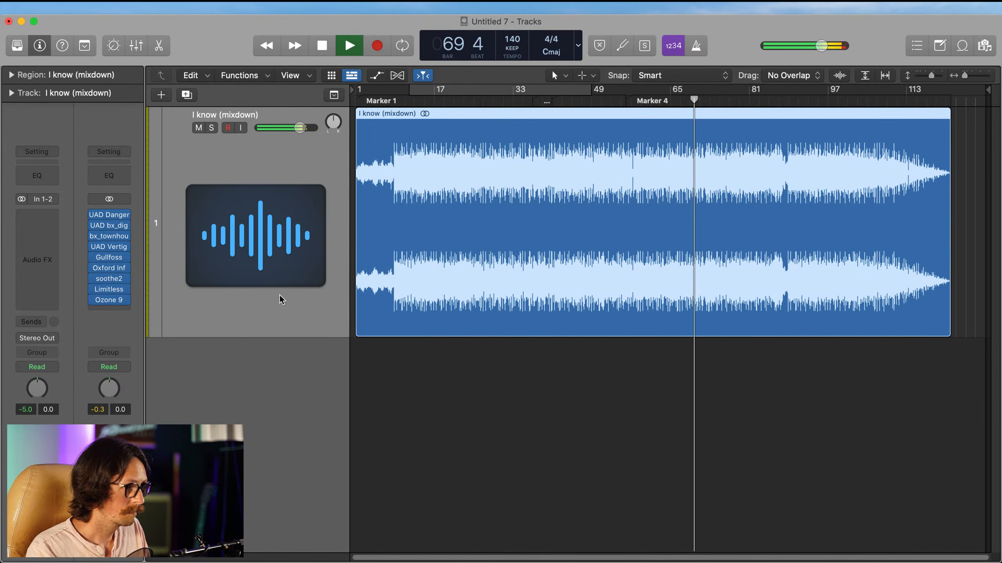
{"action": "left_click", "coordinate": [109, 311]}
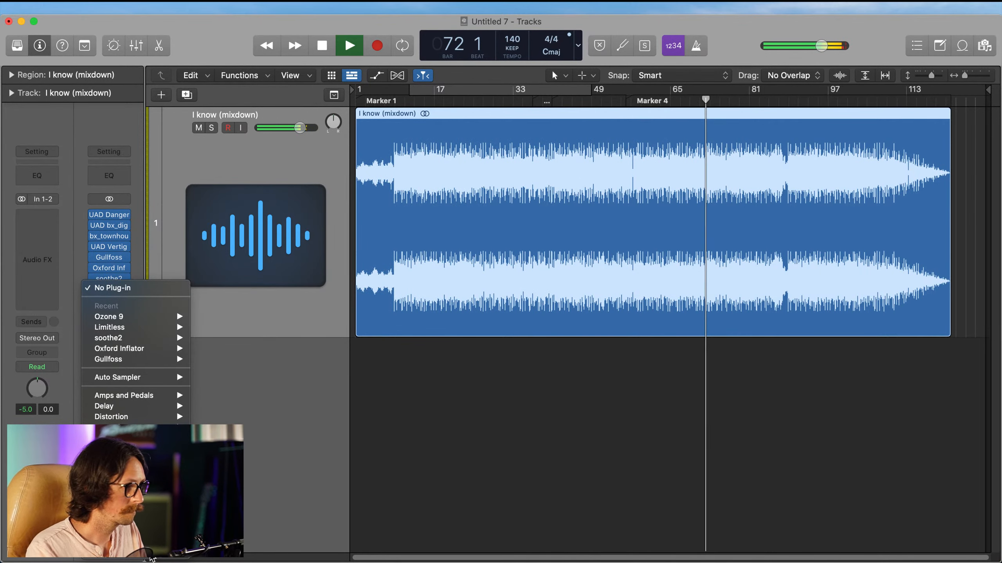
{"action": "mouse_move", "coordinate": [136, 552]}
{"action": "mouse_move", "coordinate": [276, 341]}
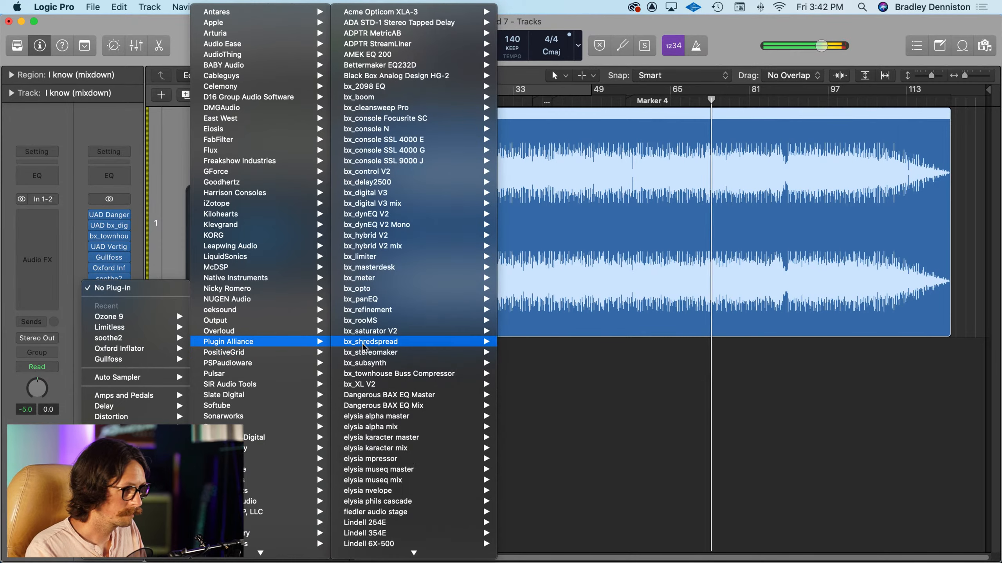
{"action": "scroll", "coordinate": [414, 434], "scroll_direction": "down", "scroll_amount": 9}
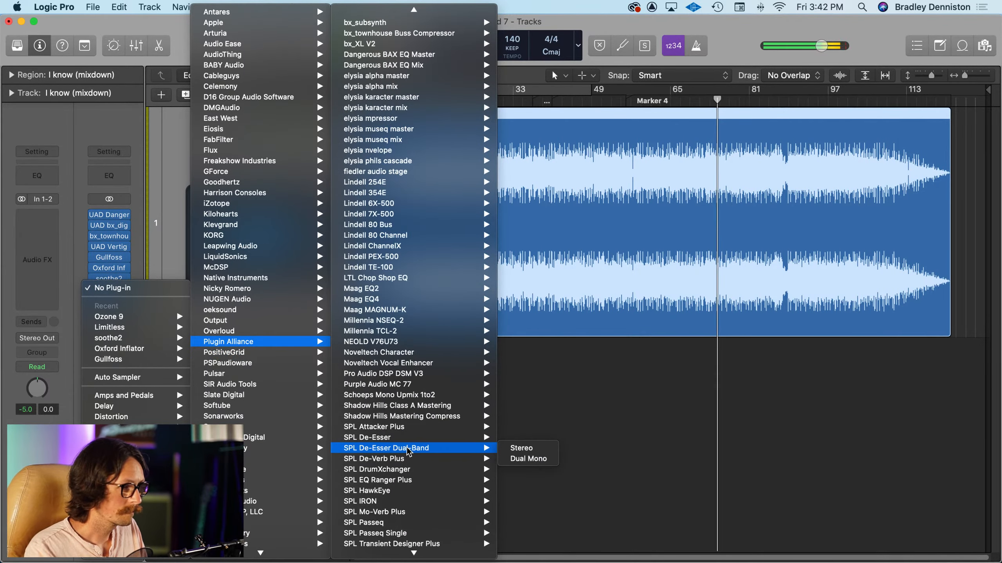
{"action": "left_click", "coordinate": [435, 493]}
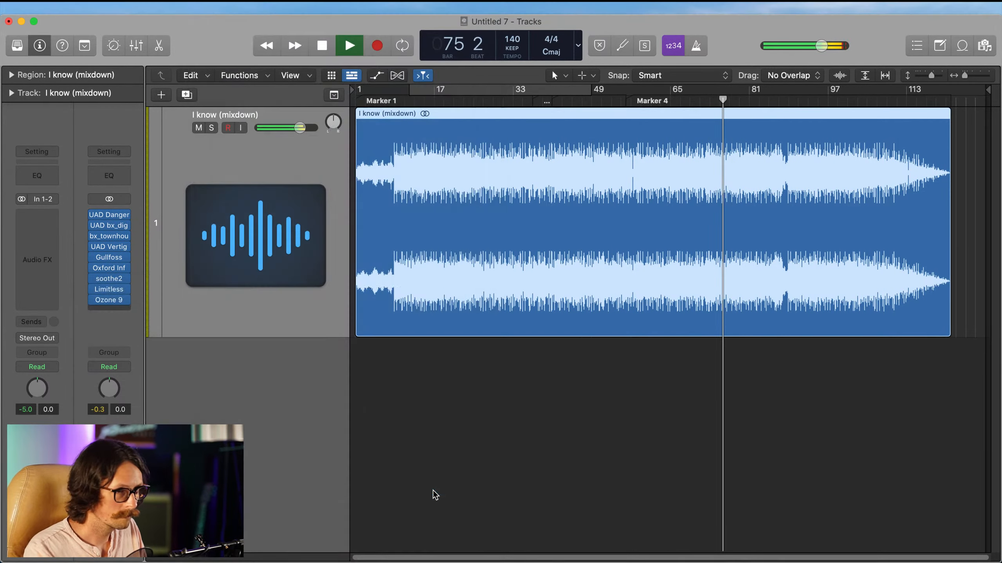
{"action": "left_click_drag", "start_coordinate": [571, 78], "coordinate": [329, 94]}
{"action": "mouse_move", "coordinate": [288, 124]}
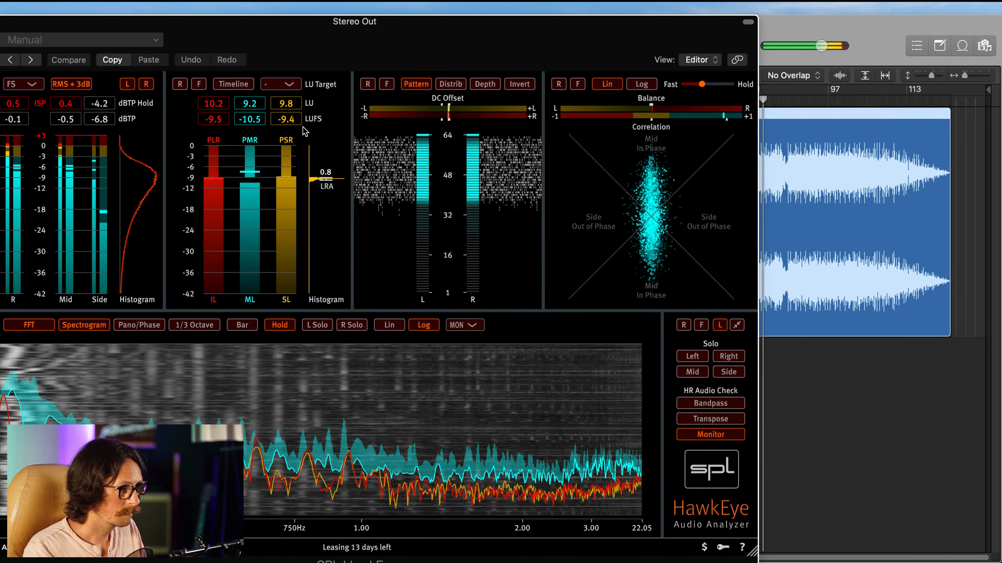
{"action": "left_click_drag", "start_coordinate": [349, 21], "coordinate": [479, 21]}
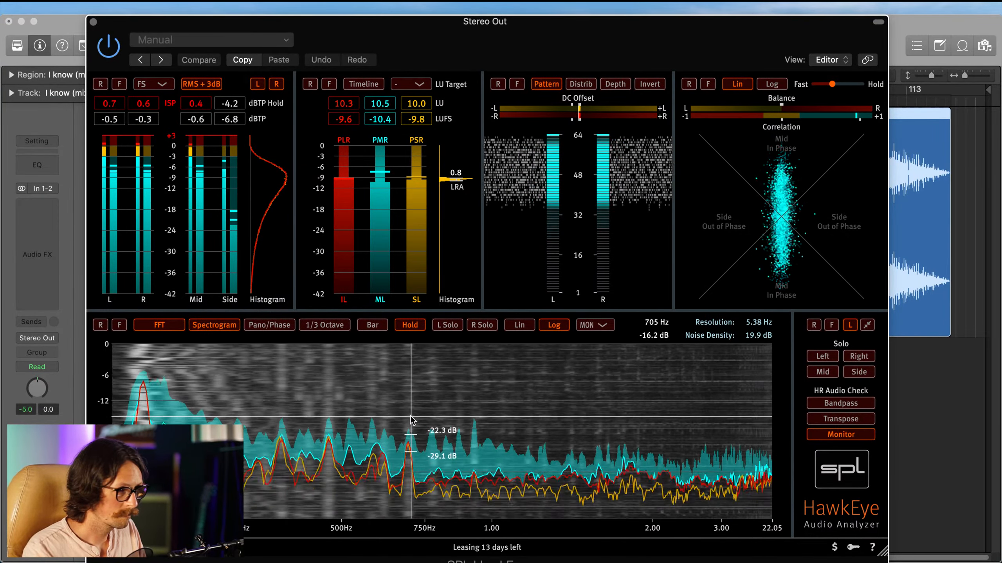
{"action": "left_click", "coordinate": [93, 22]}
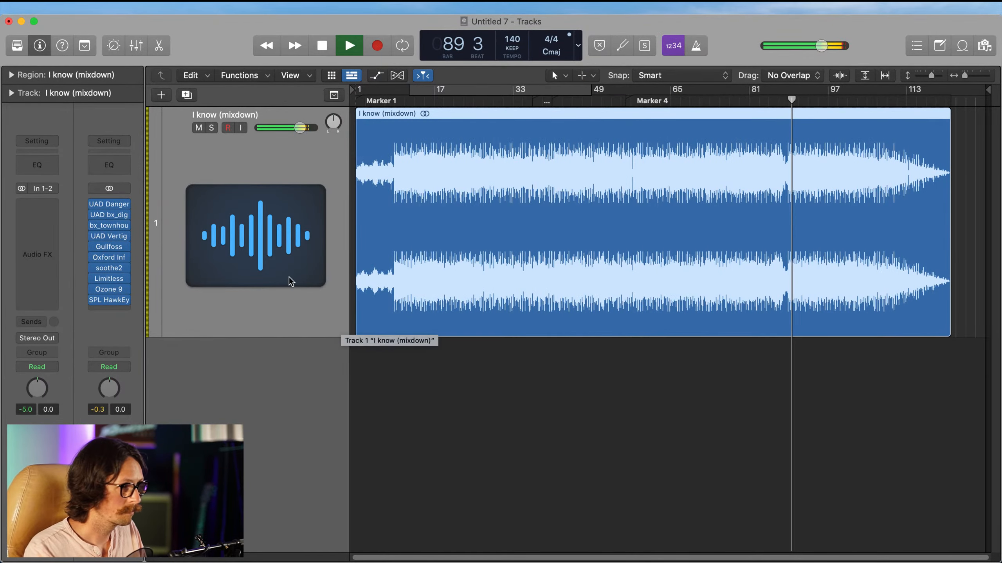
Step: Compare the master with all Stereo Out plug-ins bypassed and re-enabled, playing from about bar 11 with the cycle range turned on
{"action": "scroll", "coordinate": [522, 350], "scroll_direction": "right", "scroll_amount": 1}
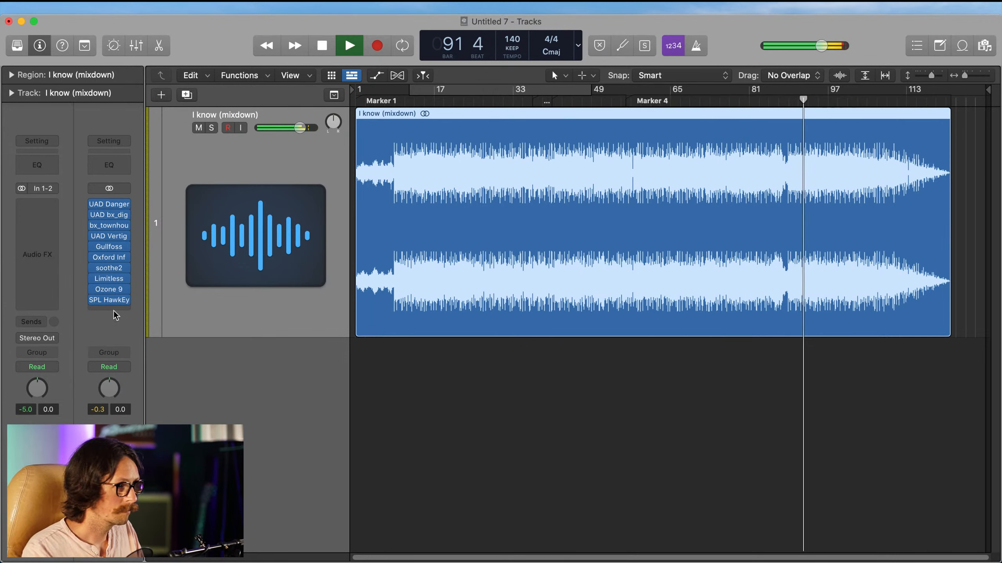
{"action": "mouse_move", "coordinate": [95, 205]}
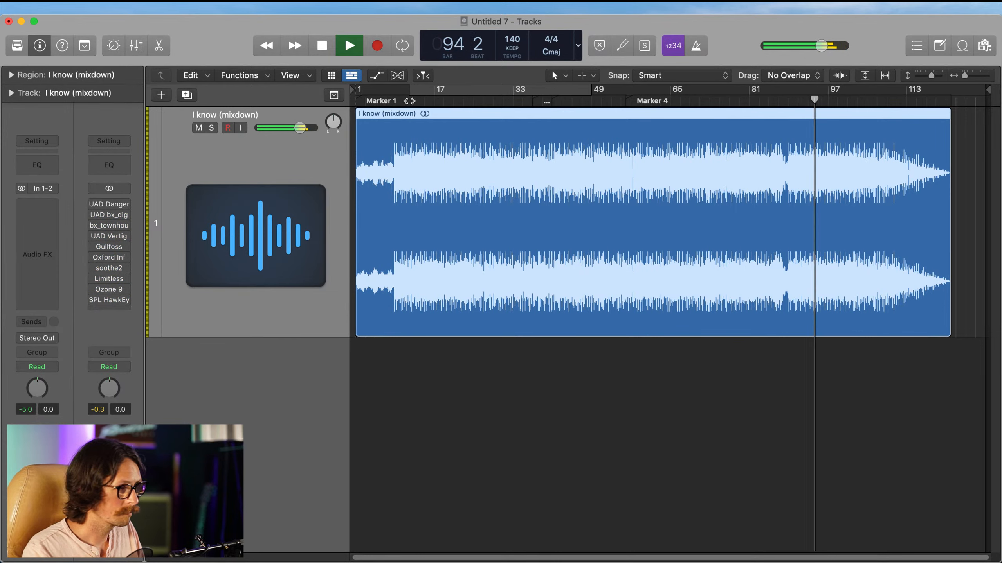
{"action": "left_click", "coordinate": [409, 101]}
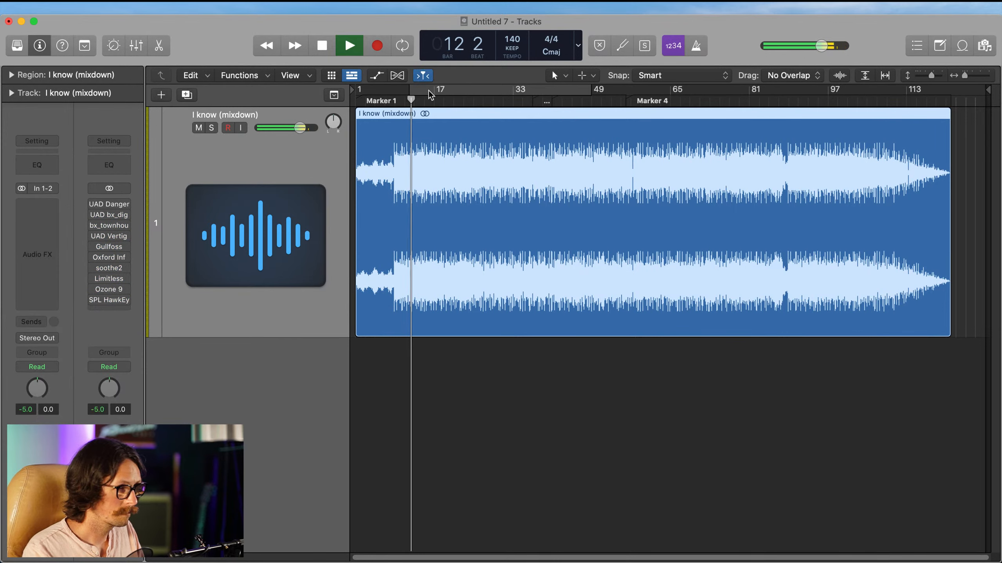
{"action": "left_click", "coordinate": [431, 91]}
{"action": "mouse_move", "coordinate": [94, 205]}
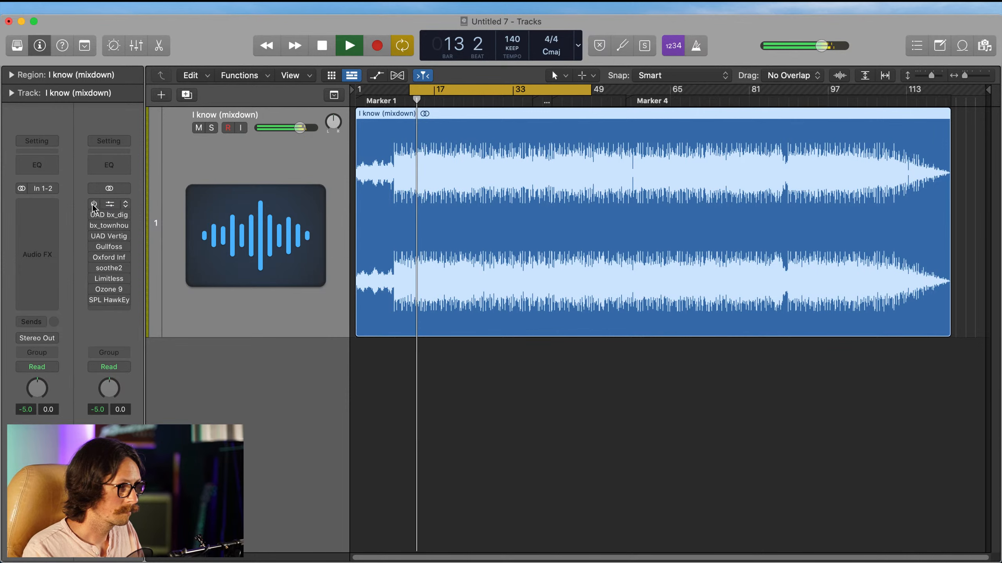
{"action": "left_click_drag", "start_coordinate": [94, 205], "coordinate": [109, 299]}
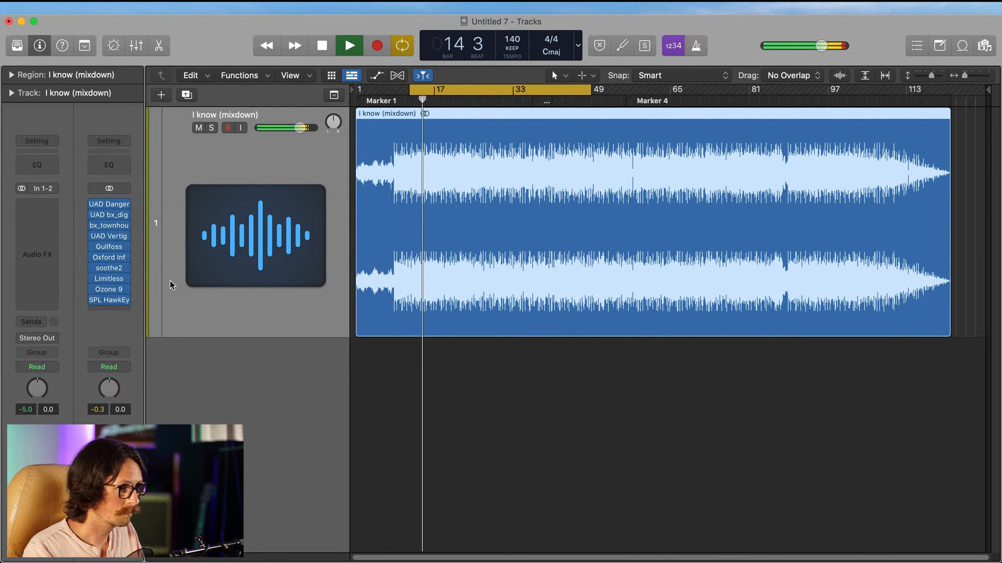
Step: Remove the SPL HawkEye analyzer from the end of the Stereo Out chain
{"action": "left_click", "coordinate": [125, 299]}
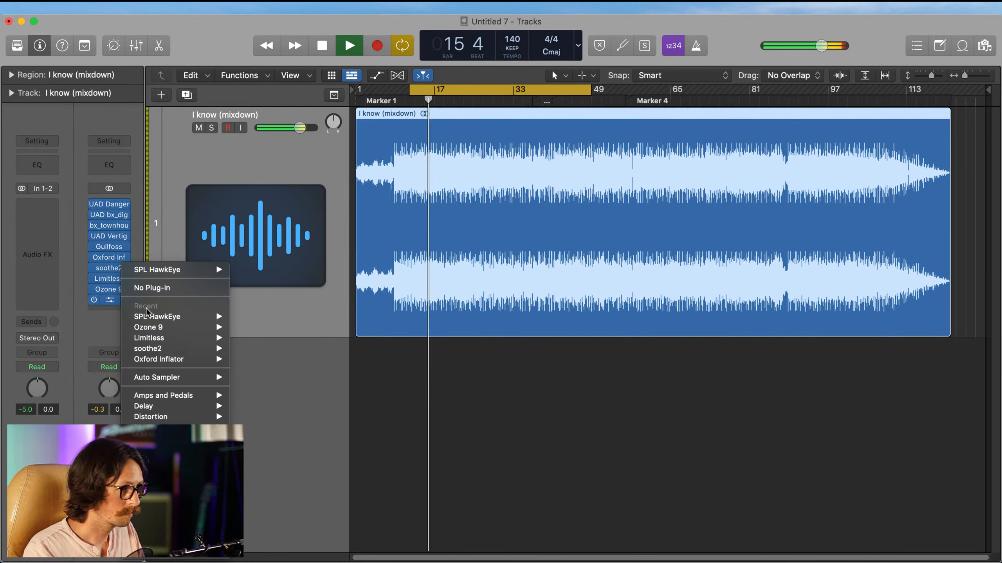
{"action": "left_click", "coordinate": [157, 287]}
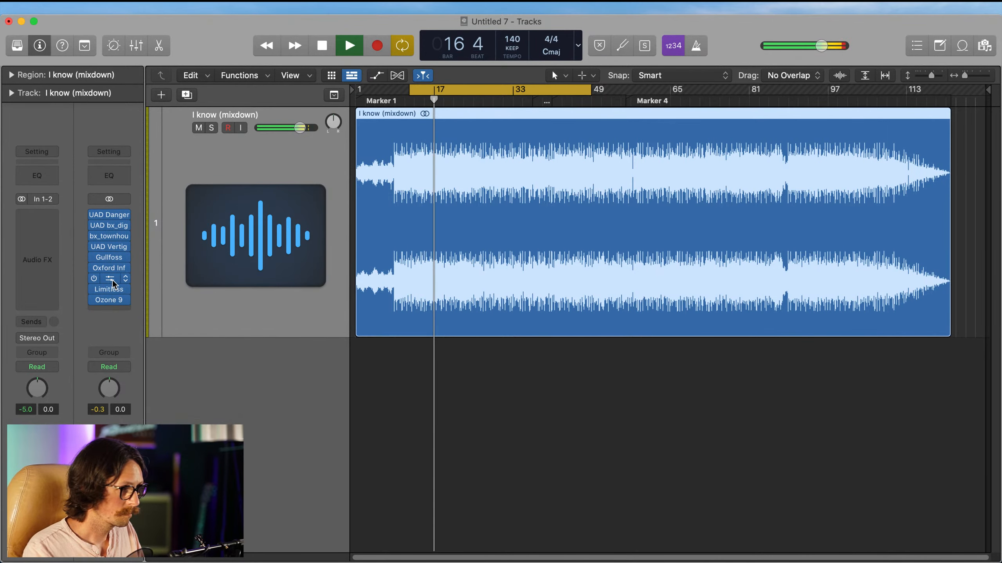
Step: In soothe2, set attack to 0.8, depth to 1.0, band 2 to 2k7 Hz, 5.3 dB, and band 4 to 8k2 Hz, 5.0 dB
{"action": "left_click", "coordinate": [116, 280]}
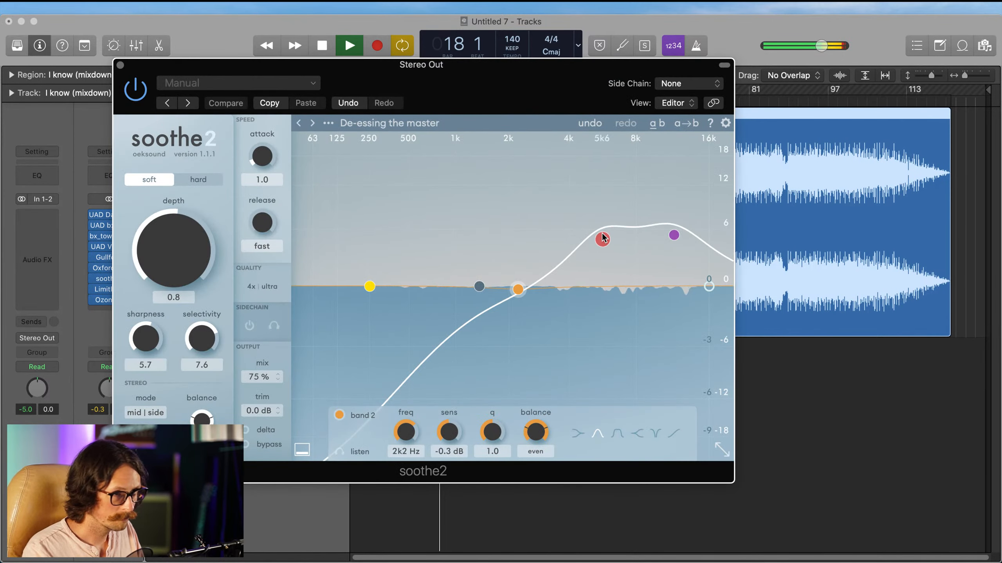
{"action": "left_click_drag", "start_coordinate": [518, 289], "coordinate": [539, 238]}
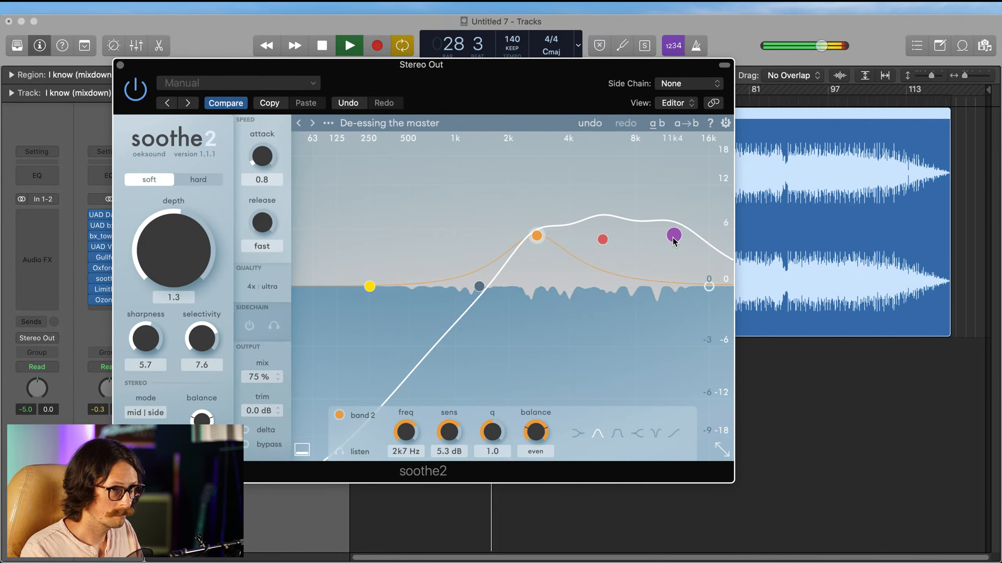
{"action": "left_click_drag", "start_coordinate": [674, 235], "coordinate": [643, 252]}
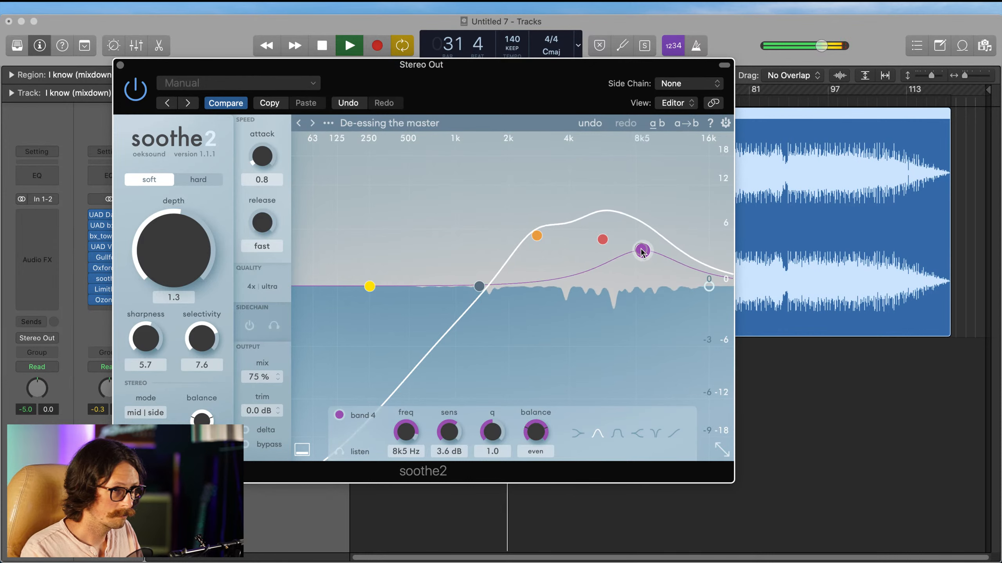
{"action": "left_click", "coordinate": [602, 239]}
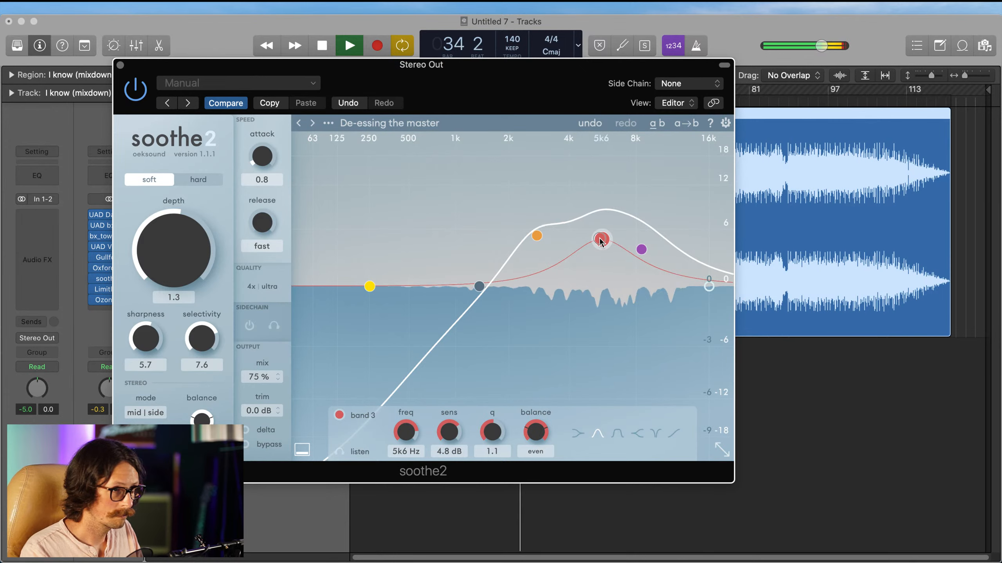
{"action": "left_click_drag", "start_coordinate": [600, 241], "coordinate": [639, 238]}
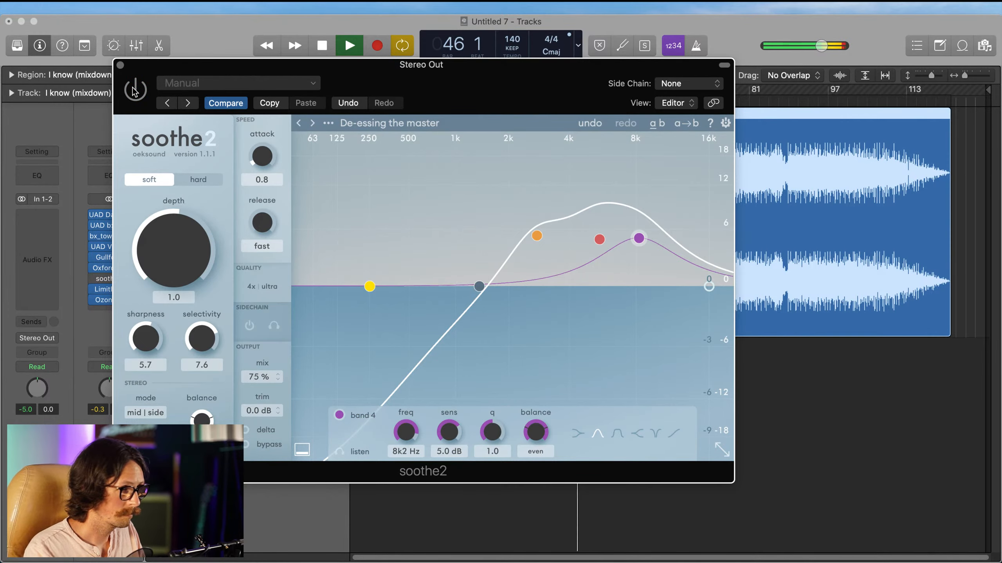
{"action": "left_click", "coordinate": [120, 65]}
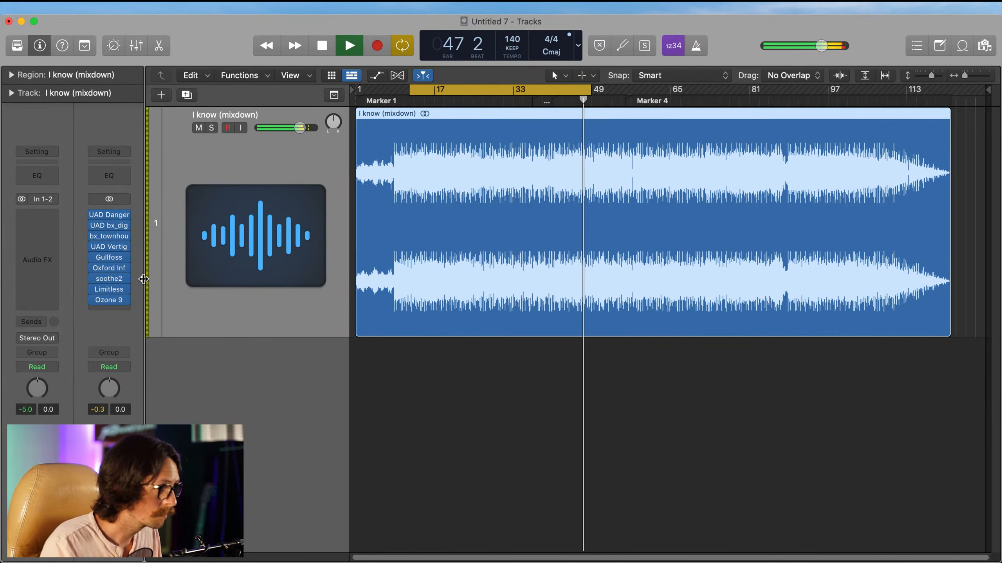
Step: In Limitless, move the Band 4 dip slightly higher in frequency with a shallower cut, and set the threshold to -2.9 dB
{"action": "left_click", "coordinate": [109, 289]}
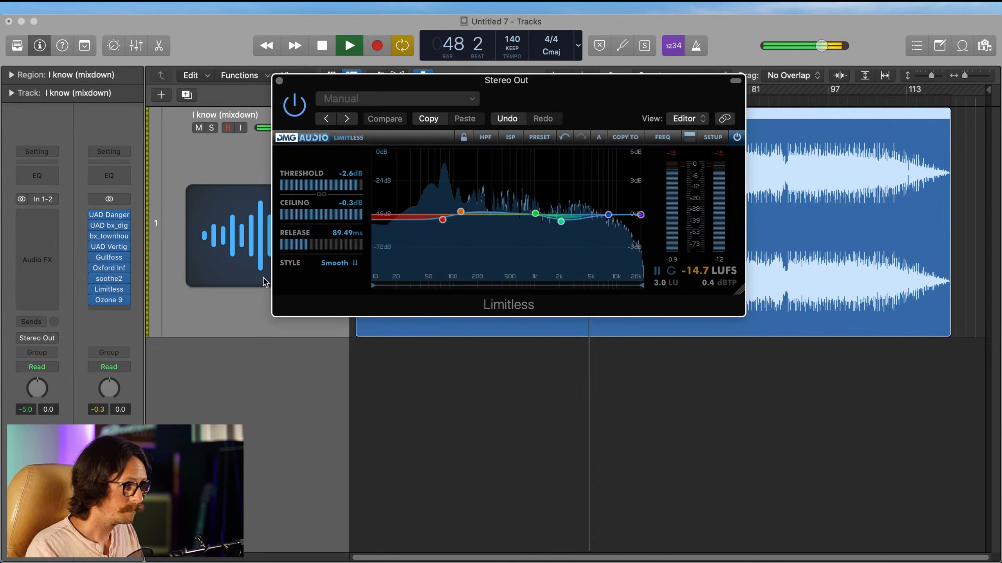
{"action": "mouse_move", "coordinate": [535, 217]}
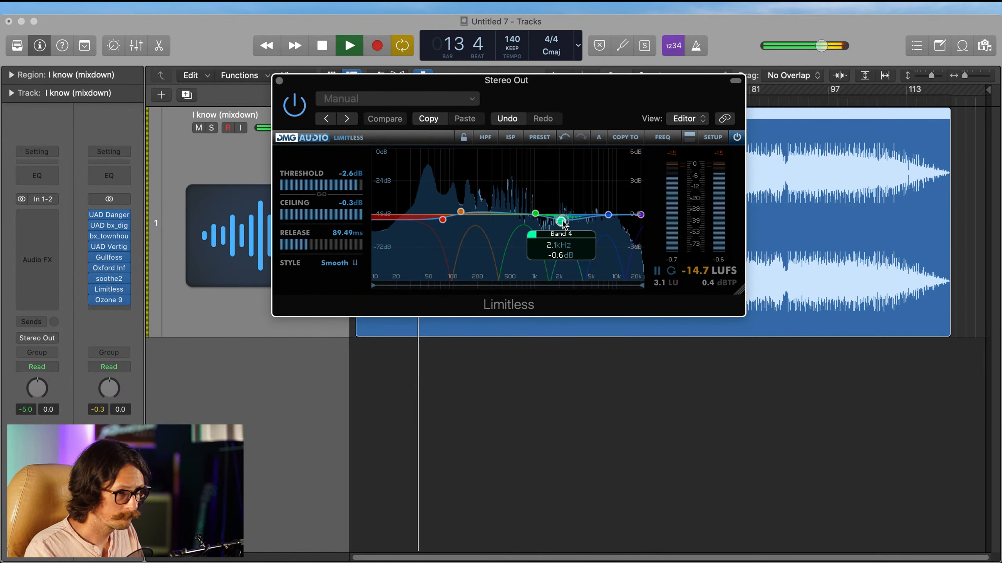
{"action": "left_click_drag", "start_coordinate": [564, 224], "coordinate": [568, 225]}
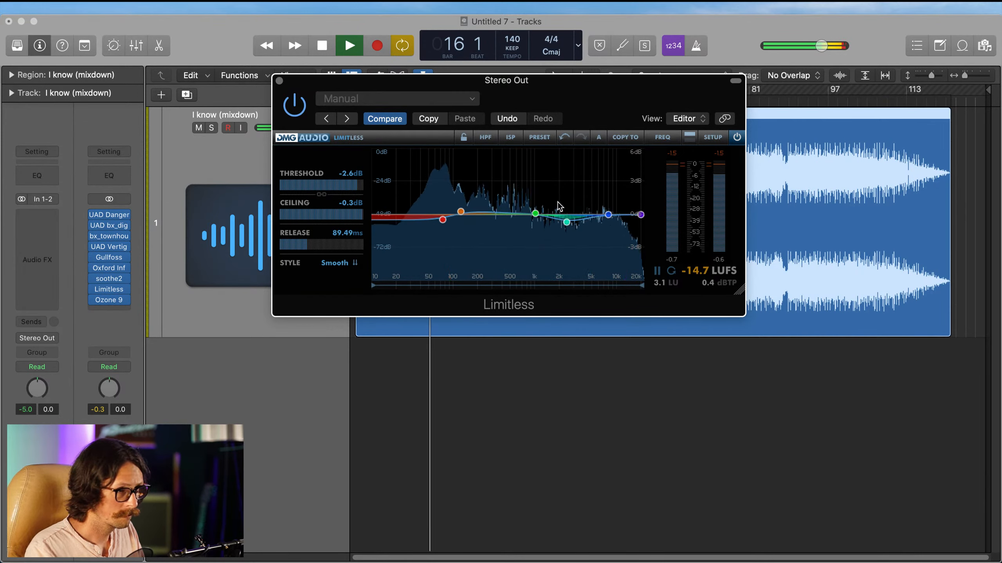
{"action": "left_click_drag", "start_coordinate": [569, 224], "coordinate": [575, 222]}
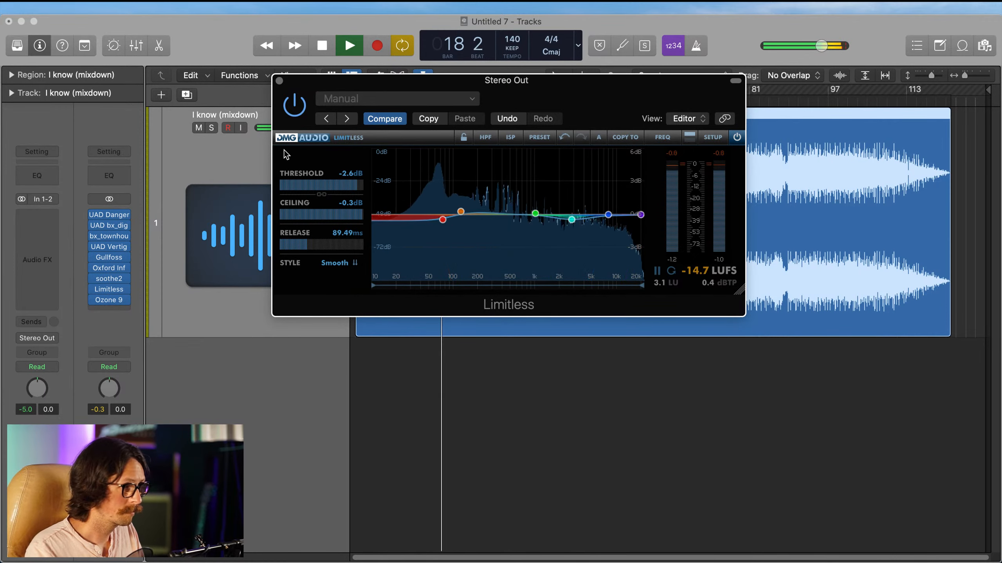
{"action": "left_click_drag", "start_coordinate": [348, 179], "coordinate": [349, 186]}
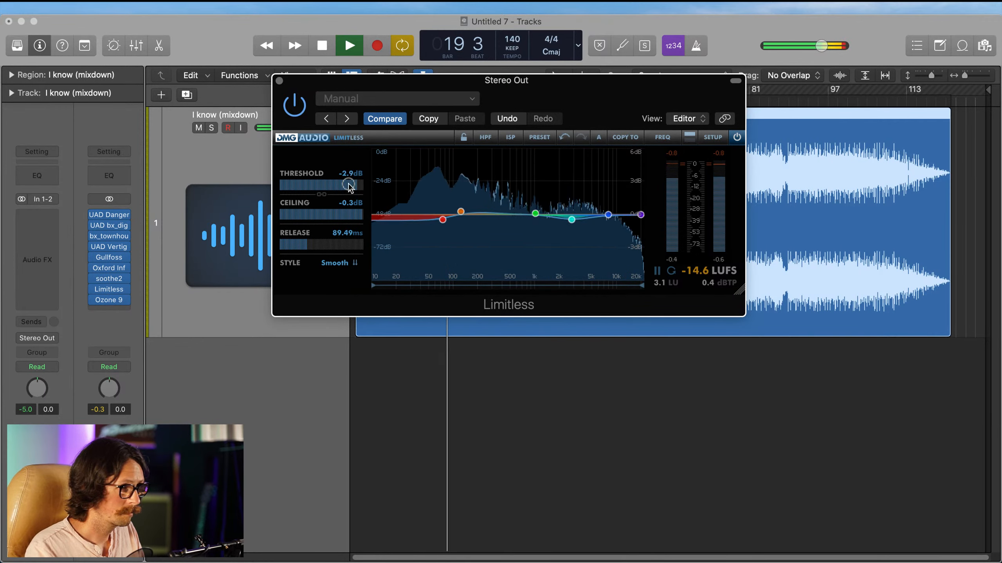
Step: In Ozone 9, set the Maximizer threshold to -4.8 dB and Equalizer 1's low shelf to 105 Hz, -0.3 dB, soloing the band to audition it
{"action": "left_click", "coordinate": [111, 302]}
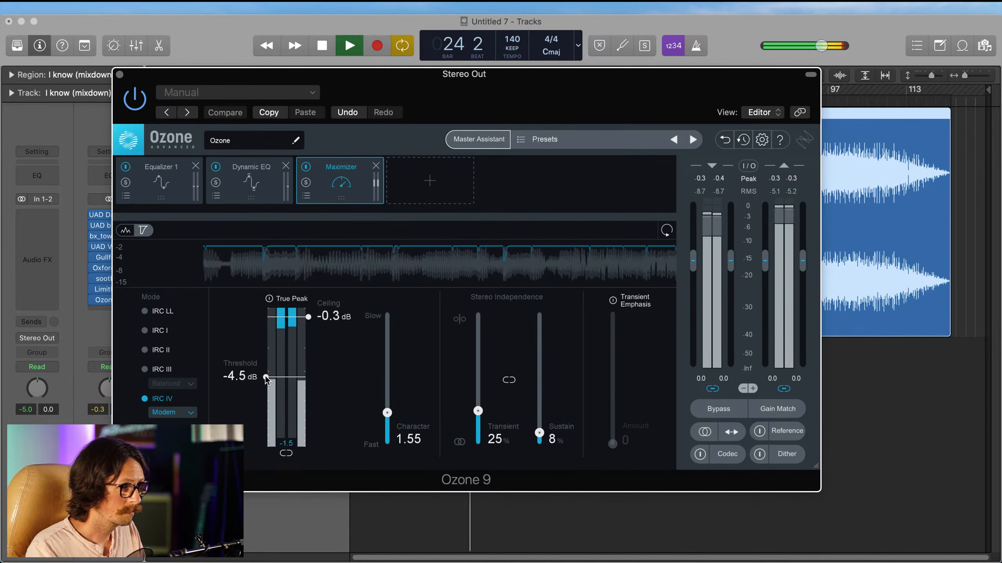
{"action": "left_click_drag", "start_coordinate": [266, 377], "coordinate": [266, 380]}
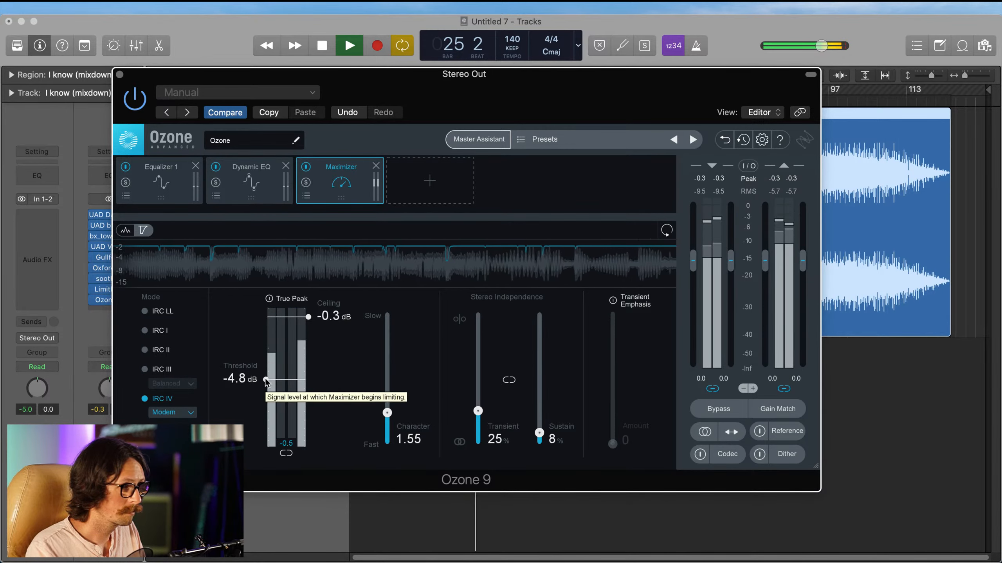
{"action": "left_click", "coordinate": [160, 179]}
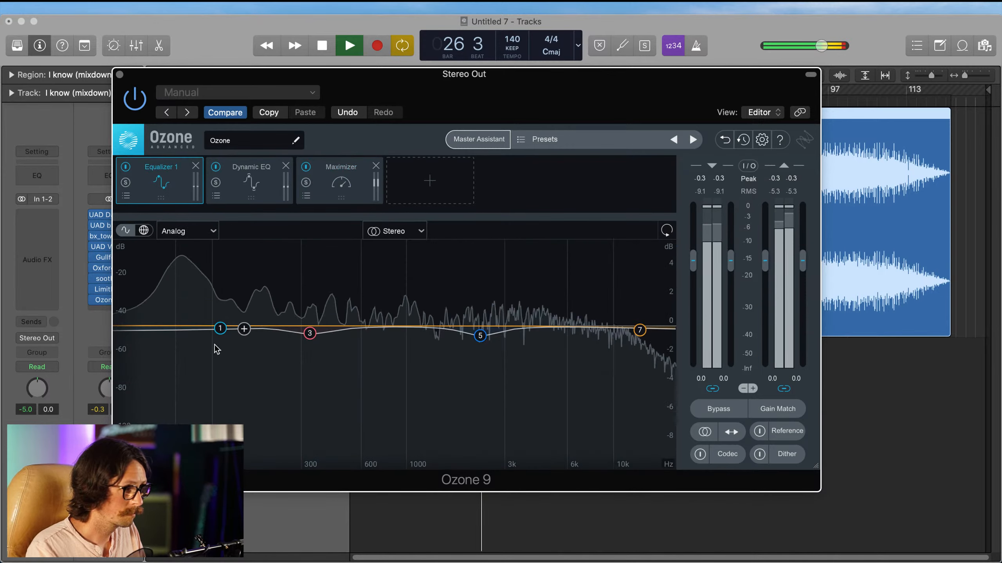
{"action": "left_click", "coordinate": [219, 329]}
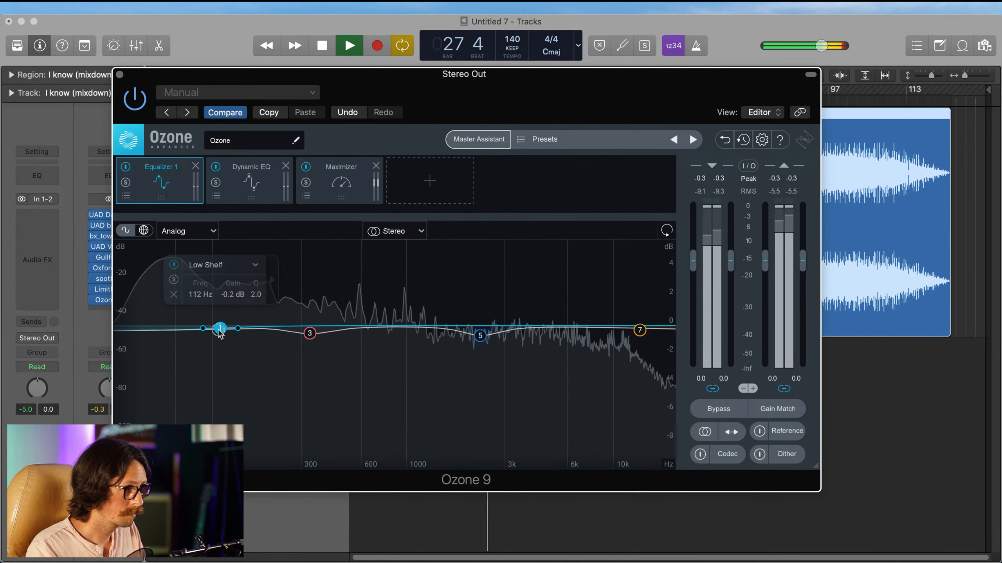
{"action": "left_click_drag", "start_coordinate": [220, 332], "coordinate": [215, 334]}
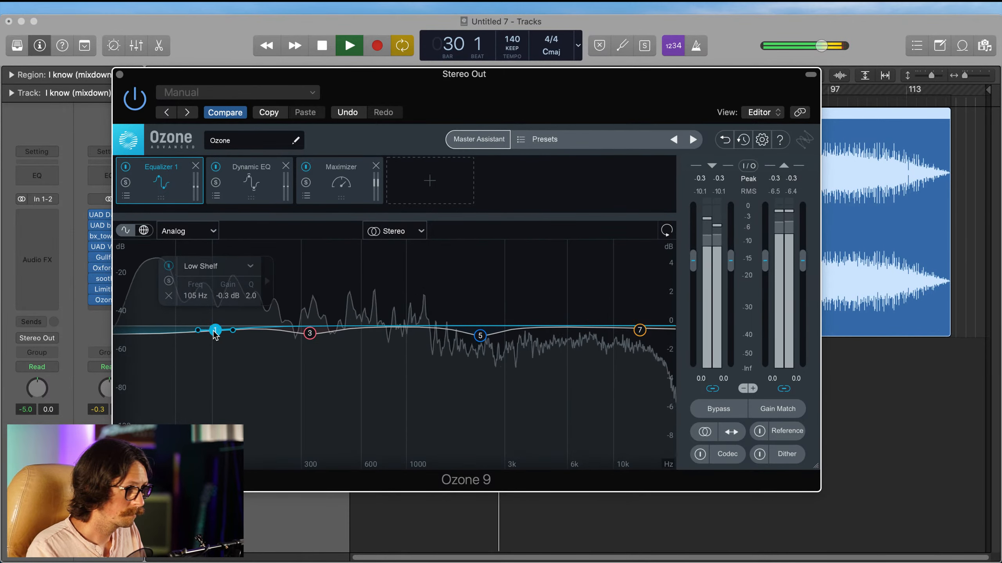
{"action": "left_click", "coordinate": [169, 282]}
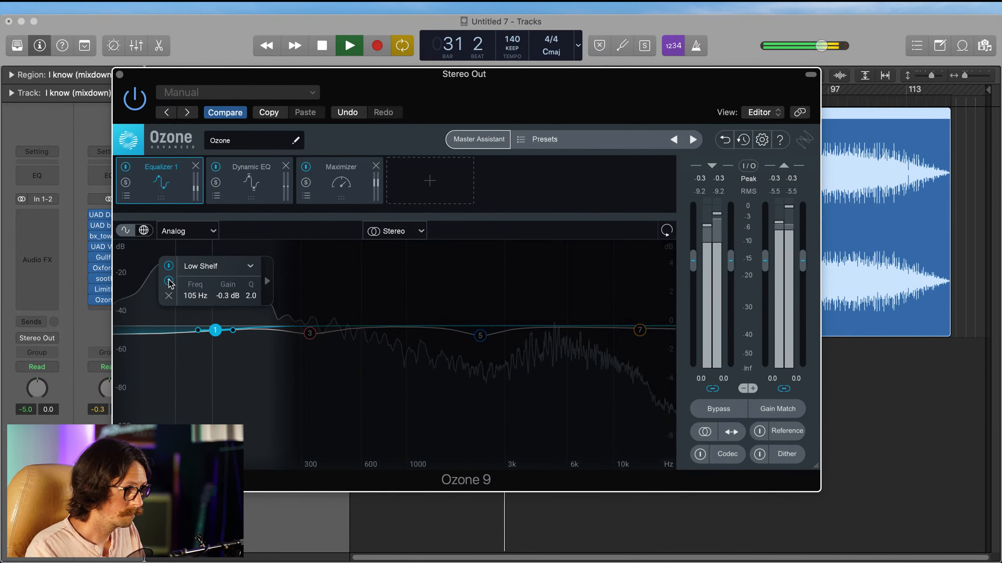
{"action": "left_click", "coordinate": [168, 282]}
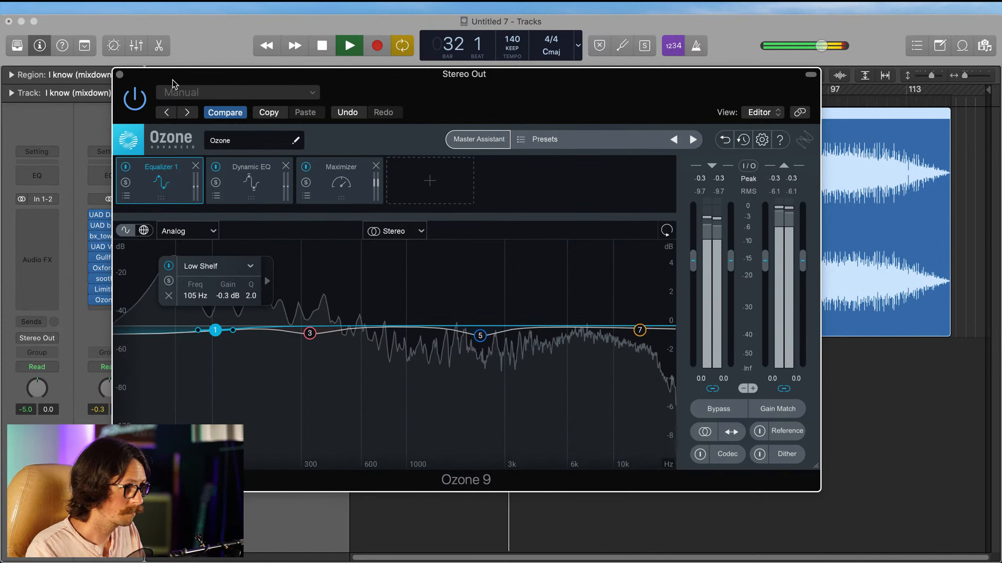
{"action": "left_click", "coordinate": [120, 75]}
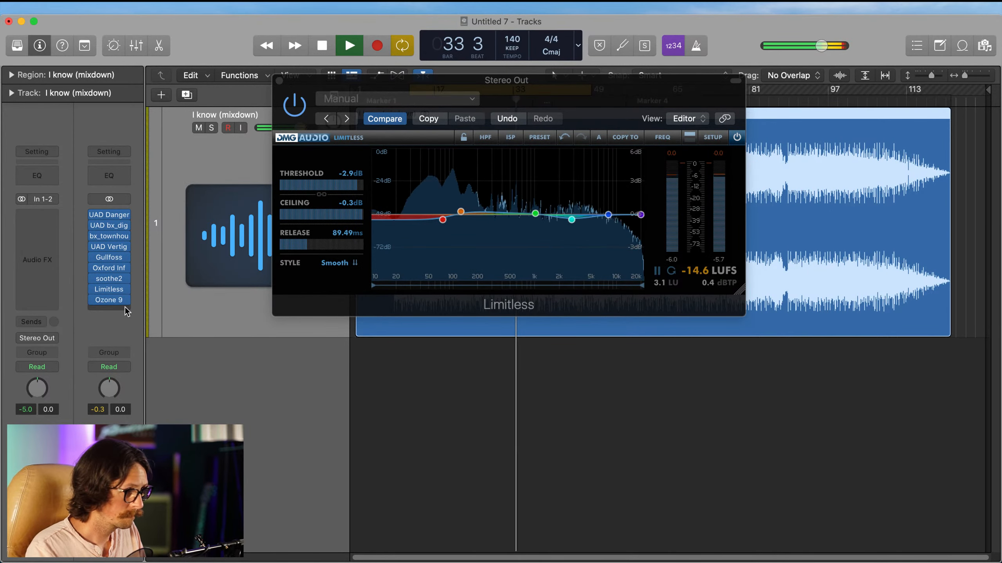
Step: In Limitless, set Band 1 to 91 Hz, -0.6 dB, and slightly reduce Band 2's boost at about 141 Hz
{"action": "left_click", "coordinate": [444, 218]}
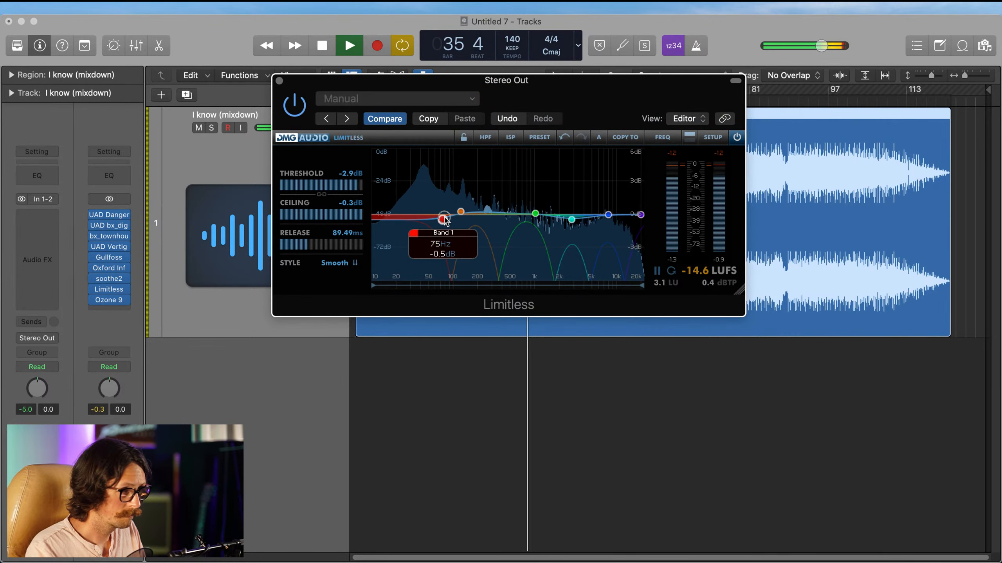
{"action": "left_click_drag", "start_coordinate": [444, 220], "coordinate": [446, 219]}
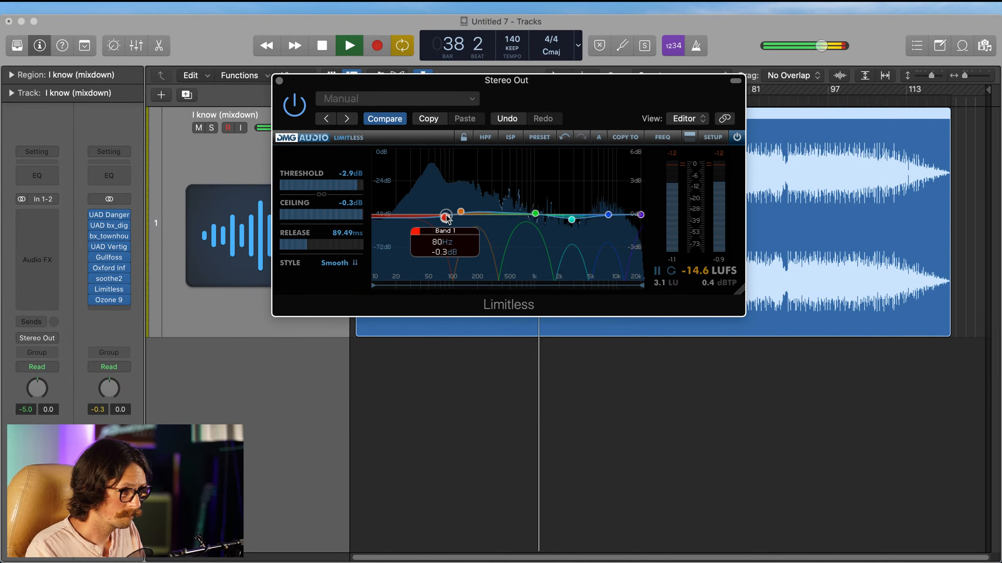
{"action": "left_click_drag", "start_coordinate": [446, 219], "coordinate": [451, 222]}
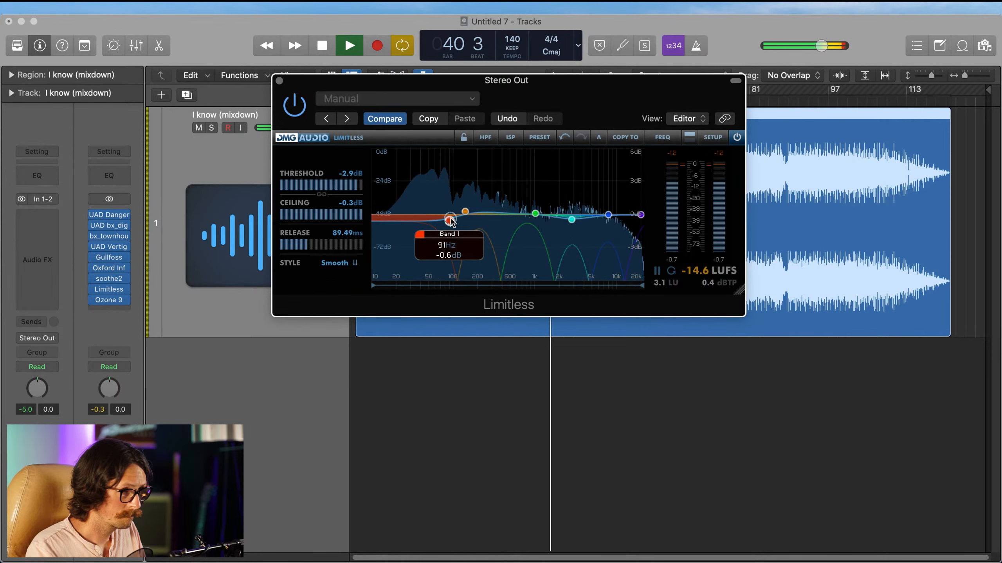
{"action": "mouse_move", "coordinate": [465, 212]}
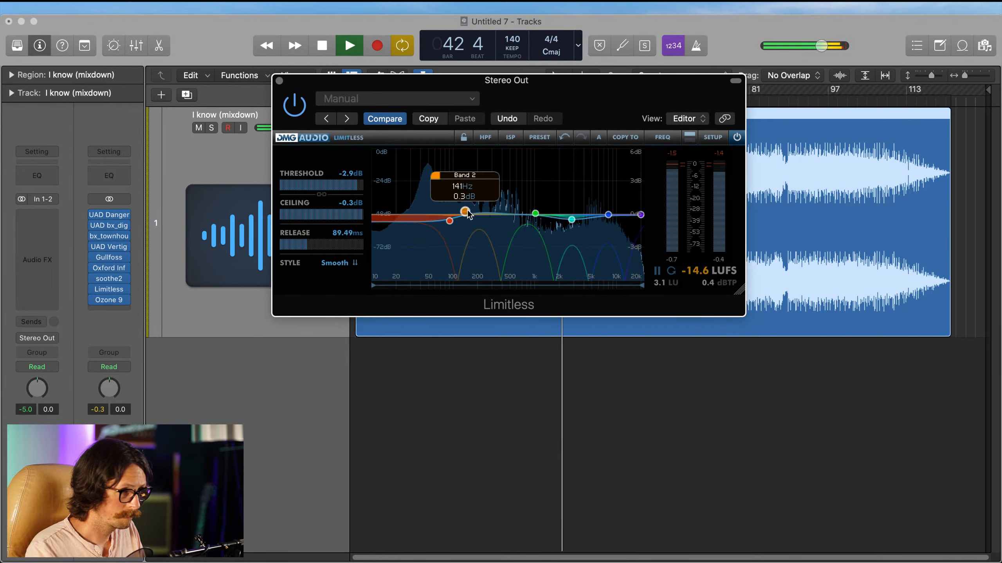
{"action": "left_click_drag", "start_coordinate": [467, 210], "coordinate": [467, 212]}
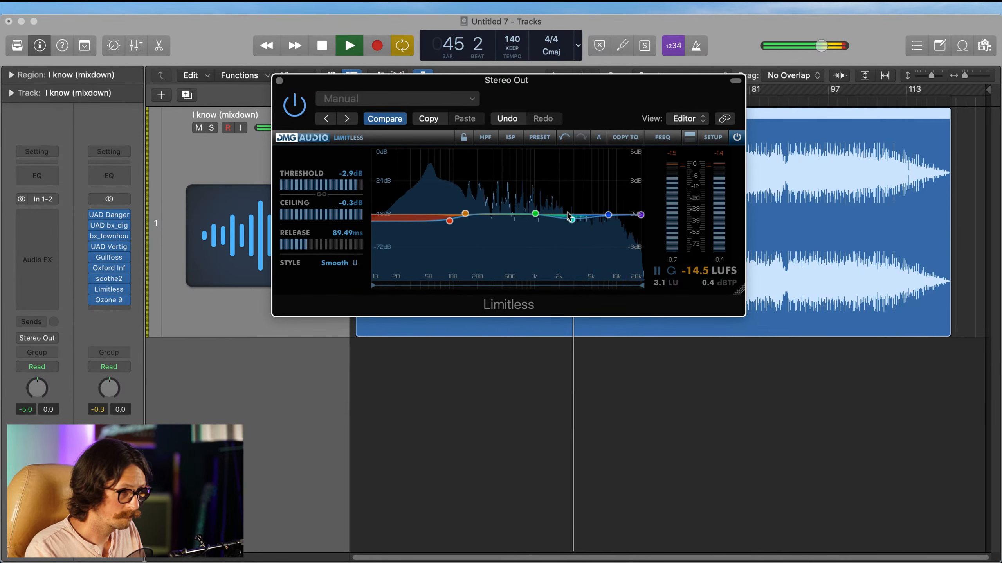
{"action": "left_click", "coordinate": [279, 81]}
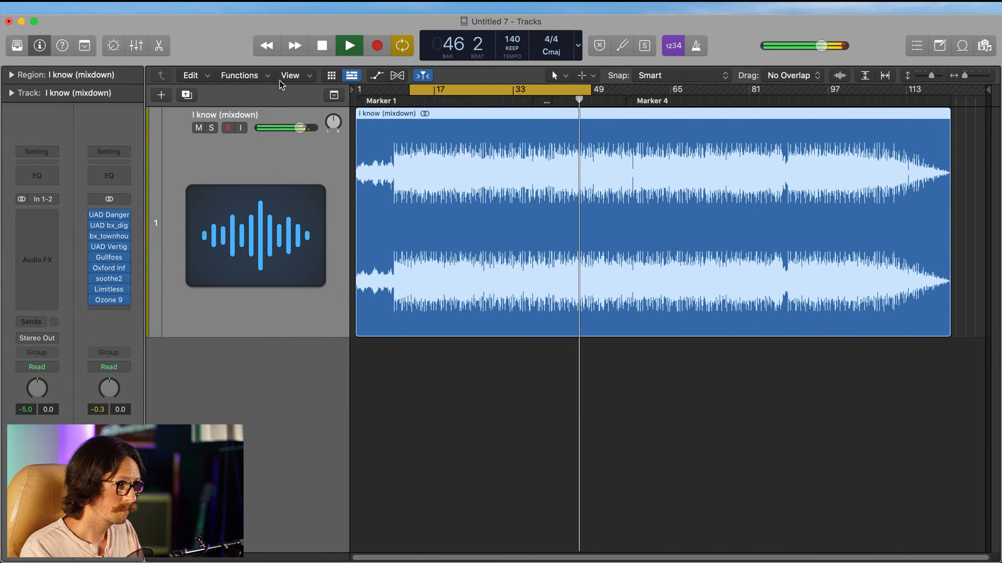
Step: Bypass every plug-in on the Stereo Out chain and re-enable them all to compare the master with the unprocessed mix
{"action": "left_click", "coordinate": [94, 215]}
{"action": "left_click_drag", "start_coordinate": [94, 300], "coordinate": [95, 227]}
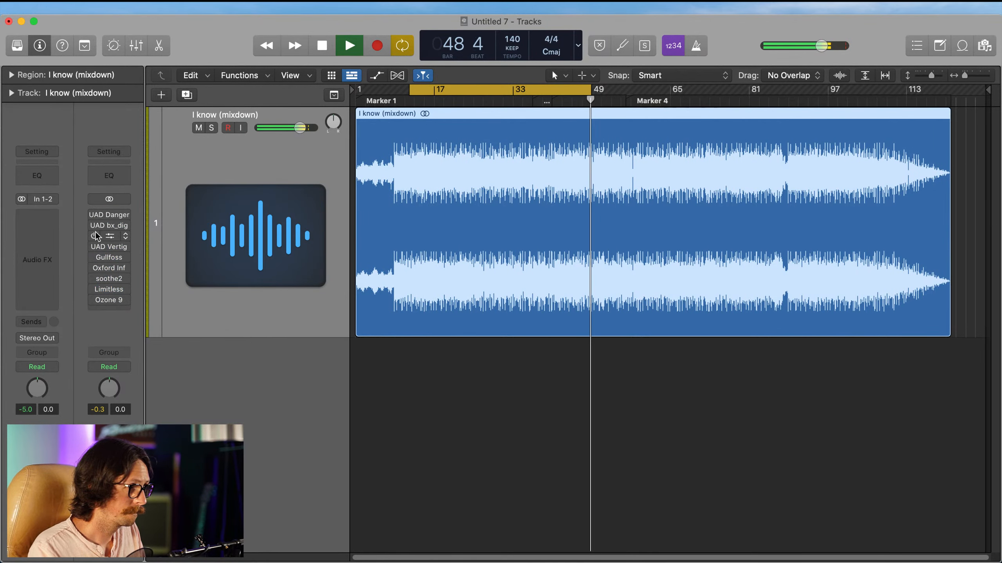
{"action": "mouse_move", "coordinate": [93, 216]}
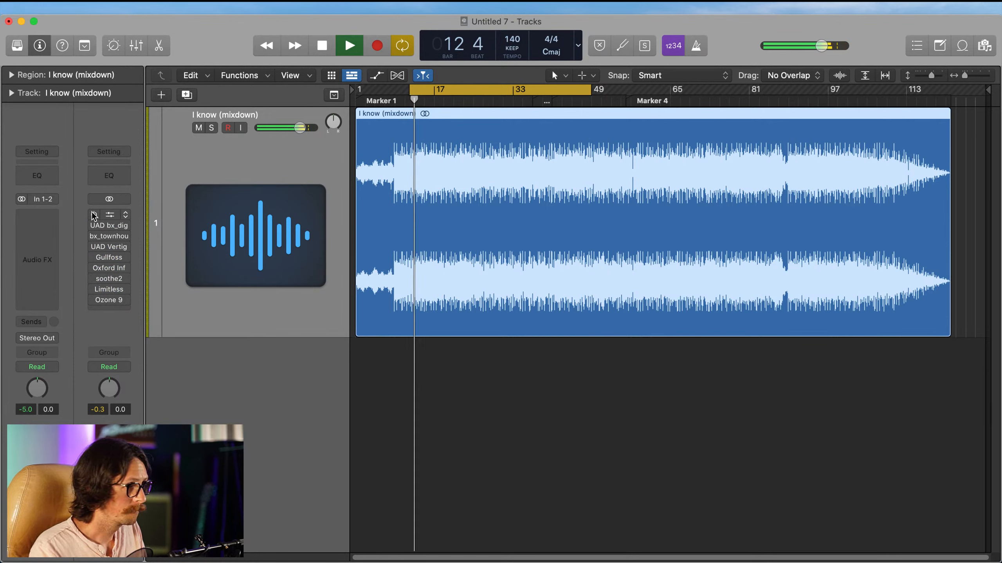
{"action": "left_click", "coordinate": [91, 213]}
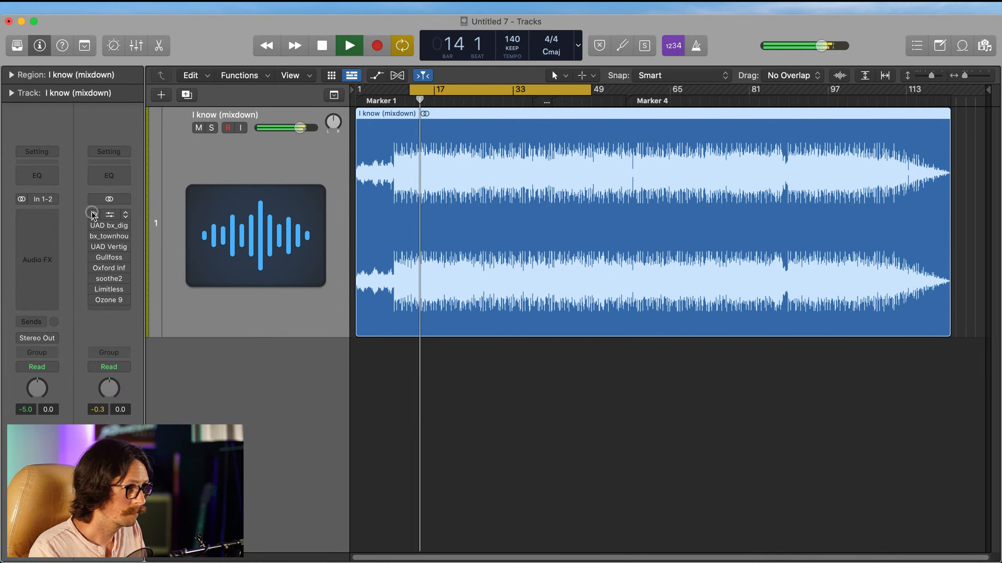
{"action": "left_click_drag", "start_coordinate": [94, 300], "coordinate": [90, 225]}
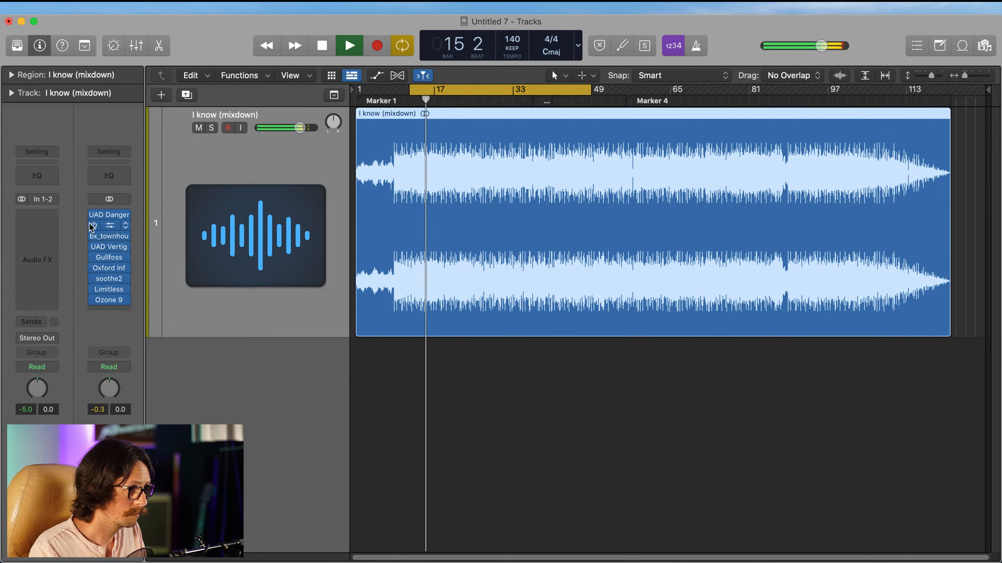
Step: In the UAD Dangerous BAX EQ, set the linked low shelf frequency to 74 Hz
{"action": "left_click", "coordinate": [108, 215]}
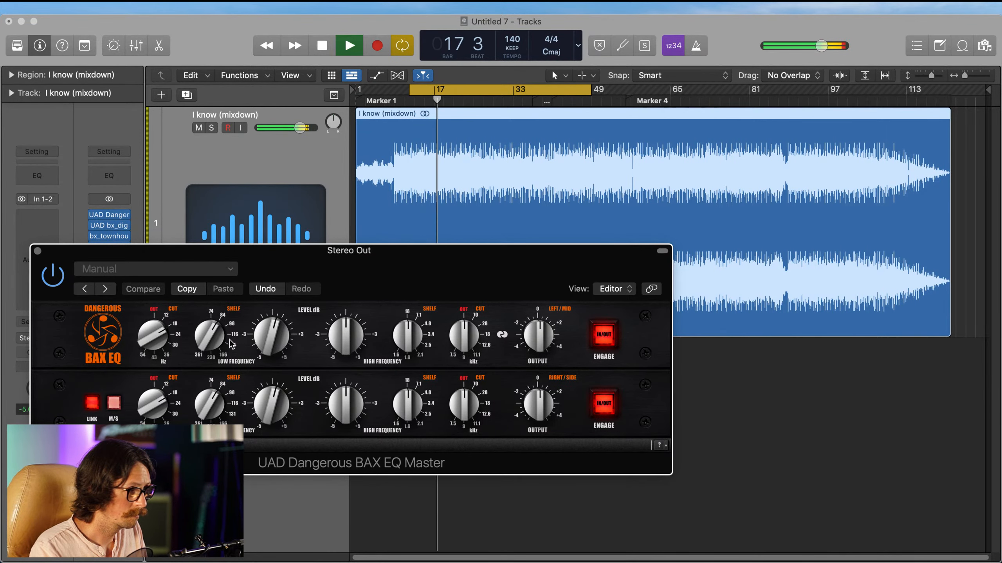
{"action": "left_click_drag", "start_coordinate": [211, 331], "coordinate": [211, 330]}
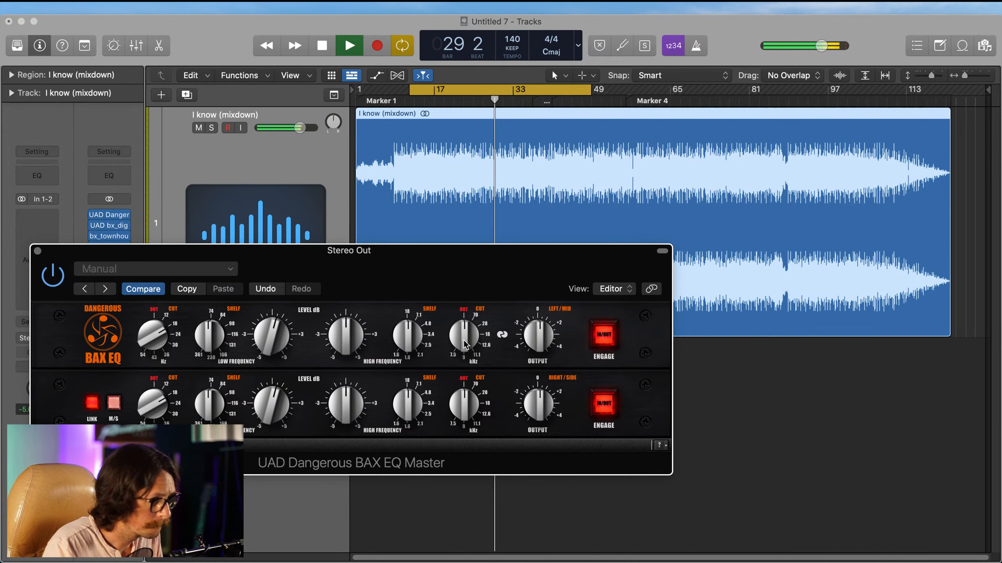
{"action": "left_click", "coordinate": [38, 251]}
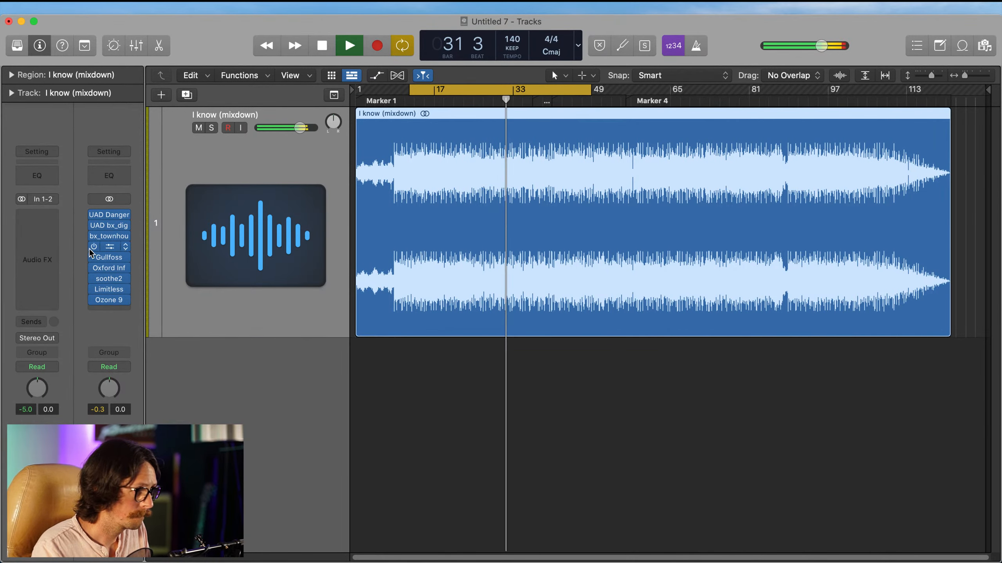
Step: Try a lower low-frequency level and a different low cut in the BAX EQ, and restore its original low-end settings, with the shelf at 84 Hz
{"action": "left_click", "coordinate": [108, 217]}
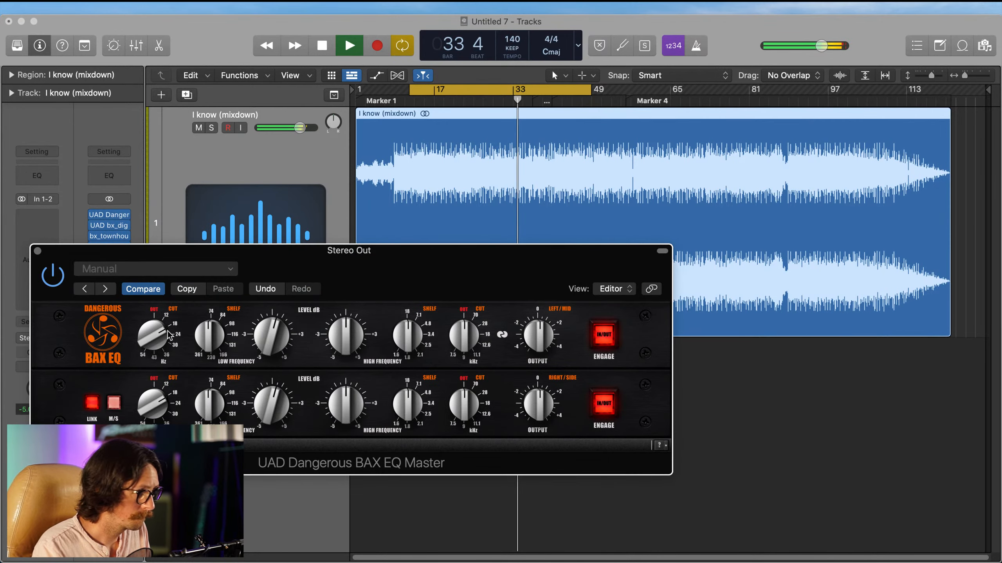
{"action": "left_click_drag", "start_coordinate": [275, 337], "coordinate": [275, 342]}
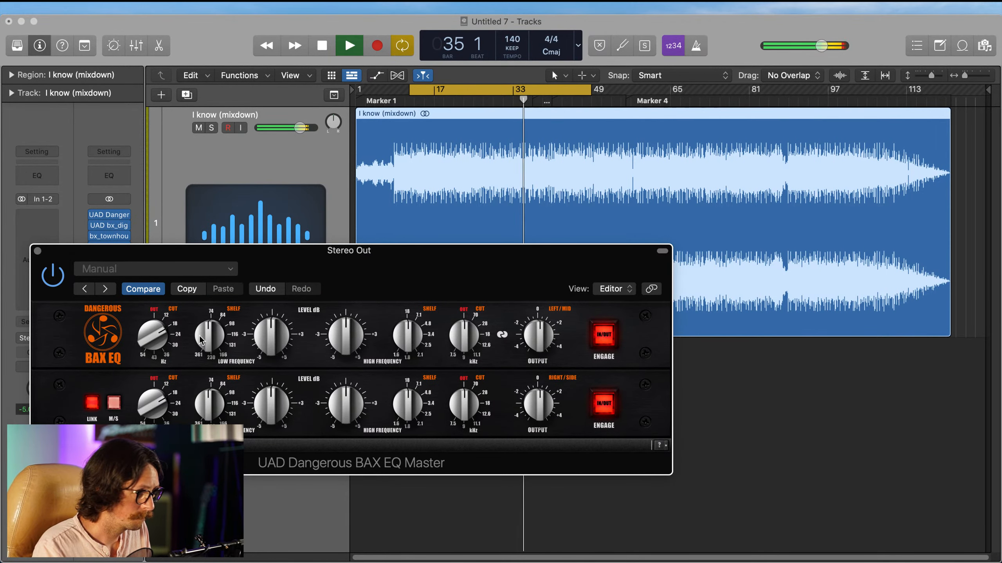
{"action": "left_click_drag", "start_coordinate": [155, 335], "coordinate": [154, 339]}
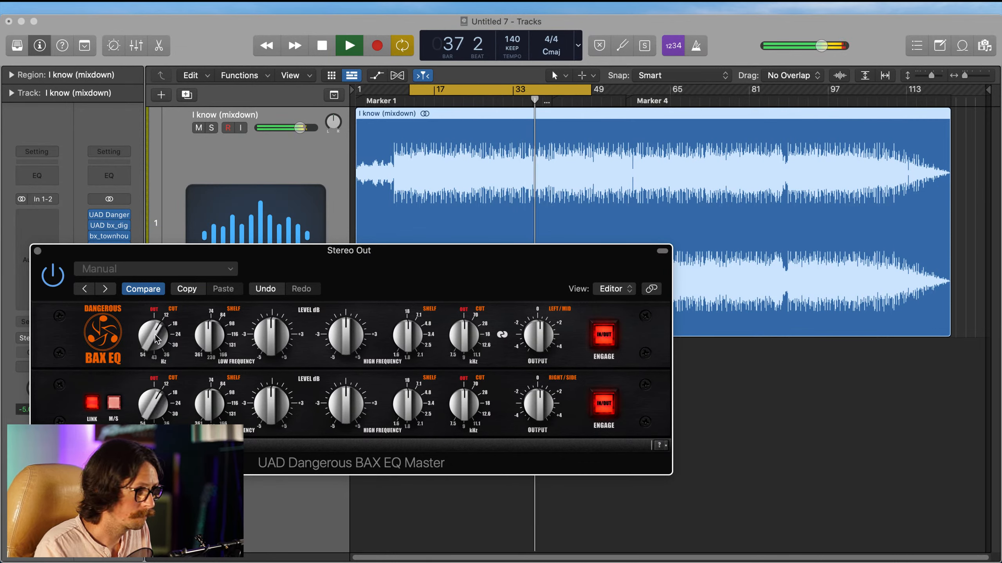
{"action": "left_click_drag", "start_coordinate": [155, 335], "coordinate": [155, 327]}
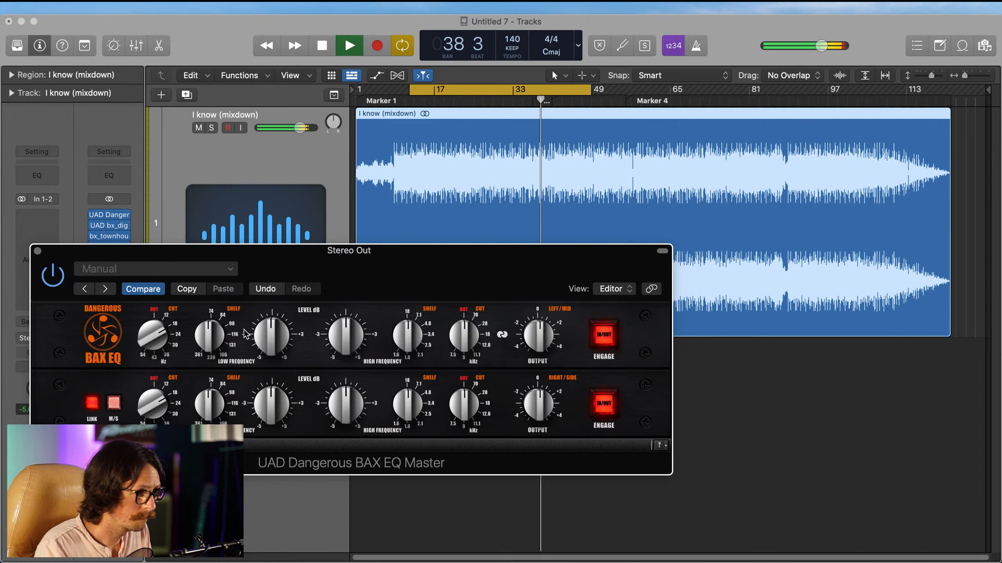
{"action": "left_click_drag", "start_coordinate": [272, 333], "coordinate": [216, 326]}
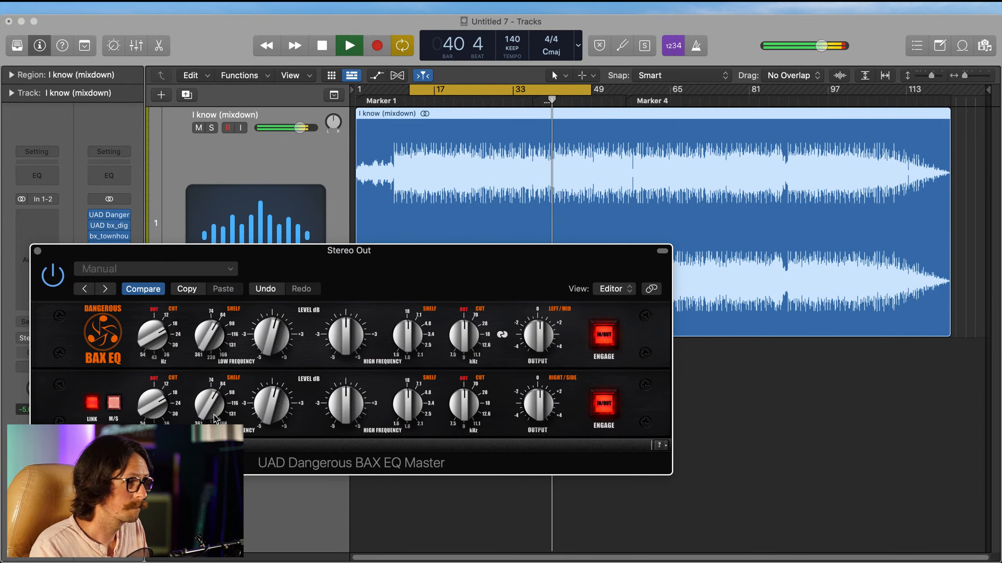
{"action": "left_click", "coordinate": [38, 251]}
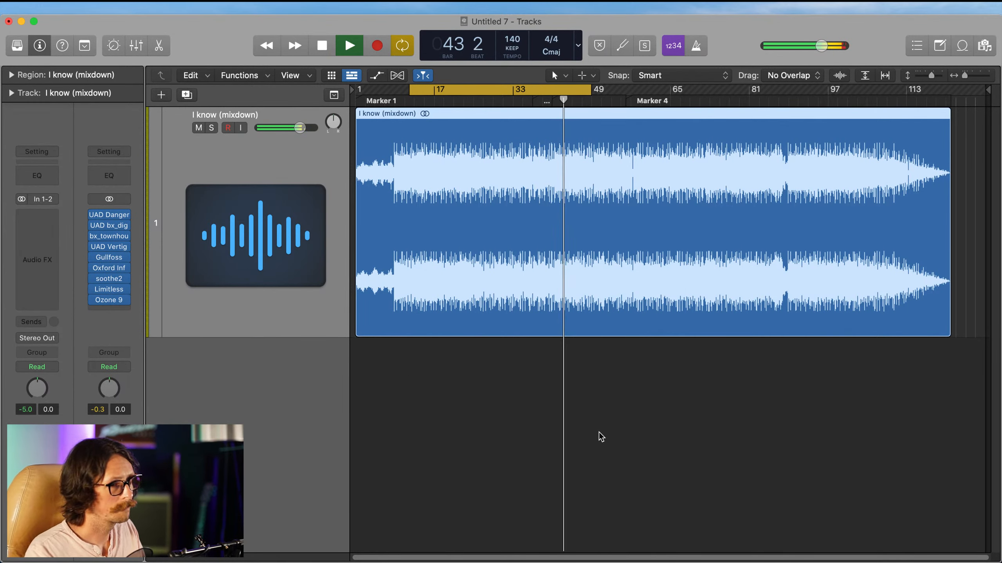
Step: In Gullfoss, lower the upper frequency limit, set Boost to 1.1 dB and raise Recover slightly with Tame at 38%, and stop playback
{"action": "left_click", "coordinate": [113, 257]}
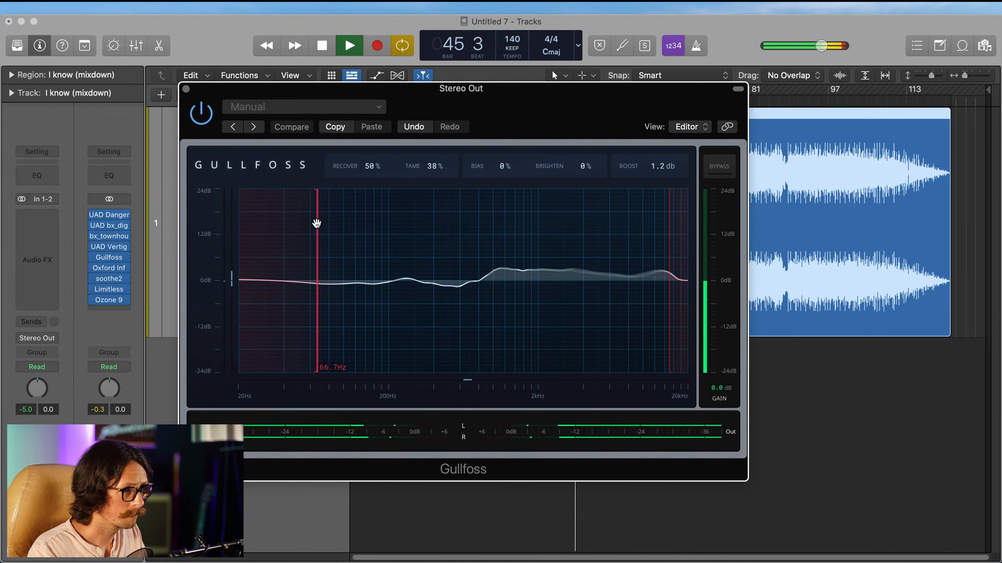
{"action": "left_click_drag", "start_coordinate": [667, 253], "coordinate": [662, 258]}
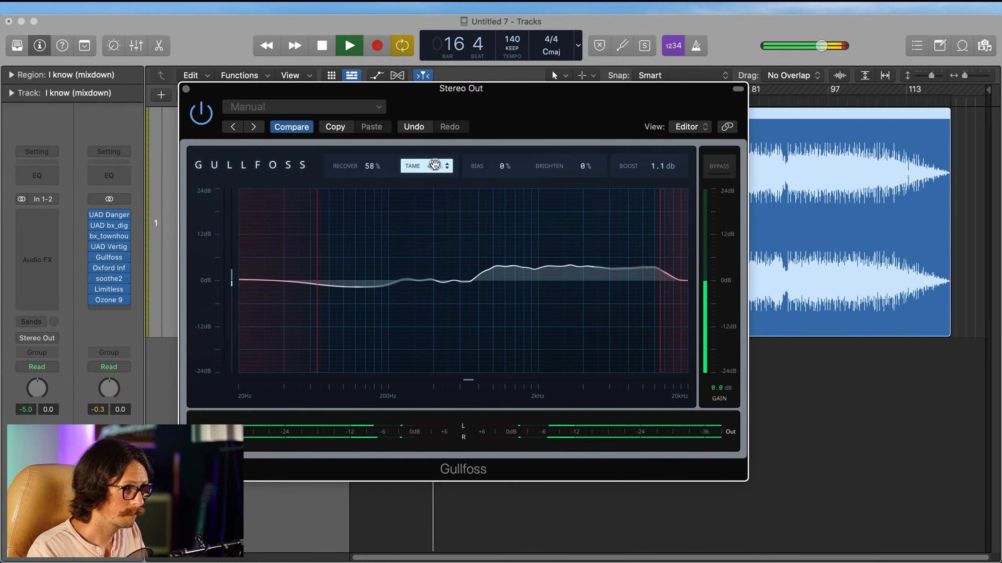
{"action": "left_click_drag", "start_coordinate": [362, 166], "coordinate": [363, 166]}
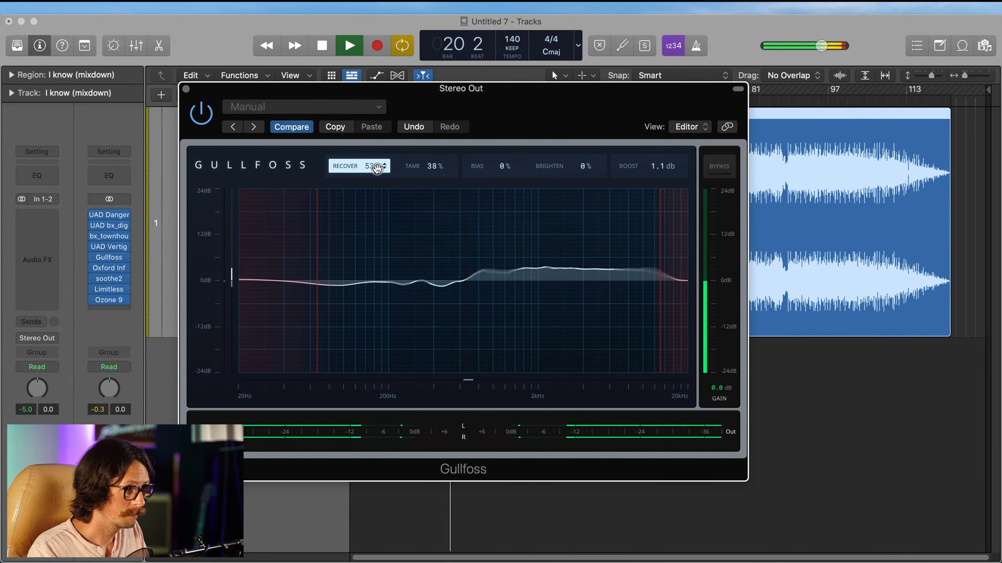
{"action": "left_click", "coordinate": [186, 88]}
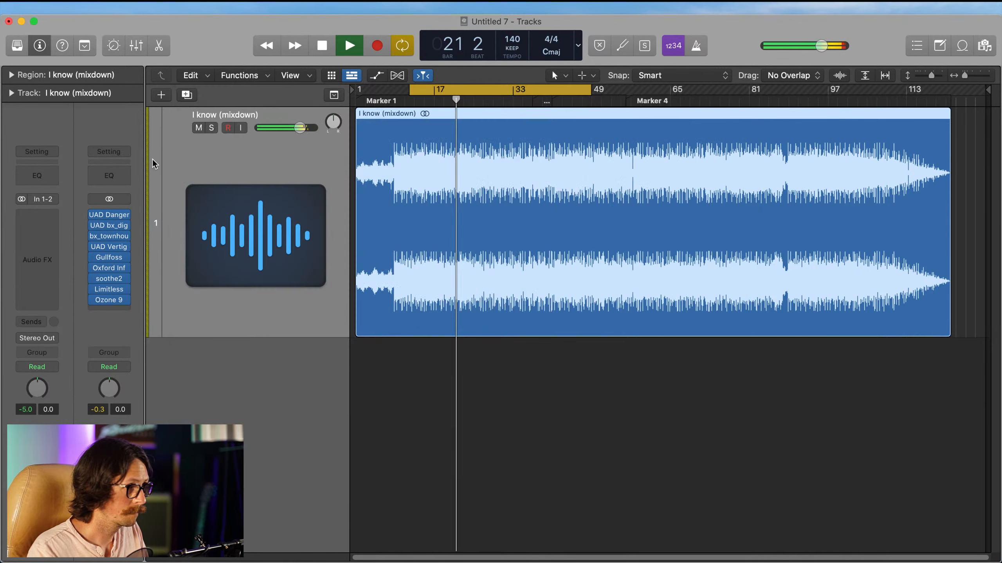
{"action": "mouse_move", "coordinate": [126, 302]}
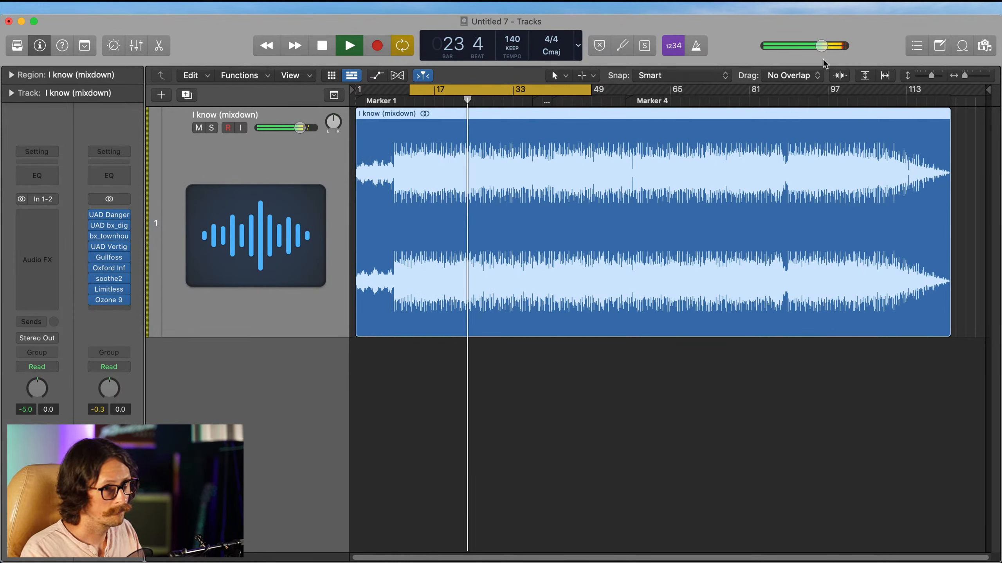
{"action": "key", "text": "space"}
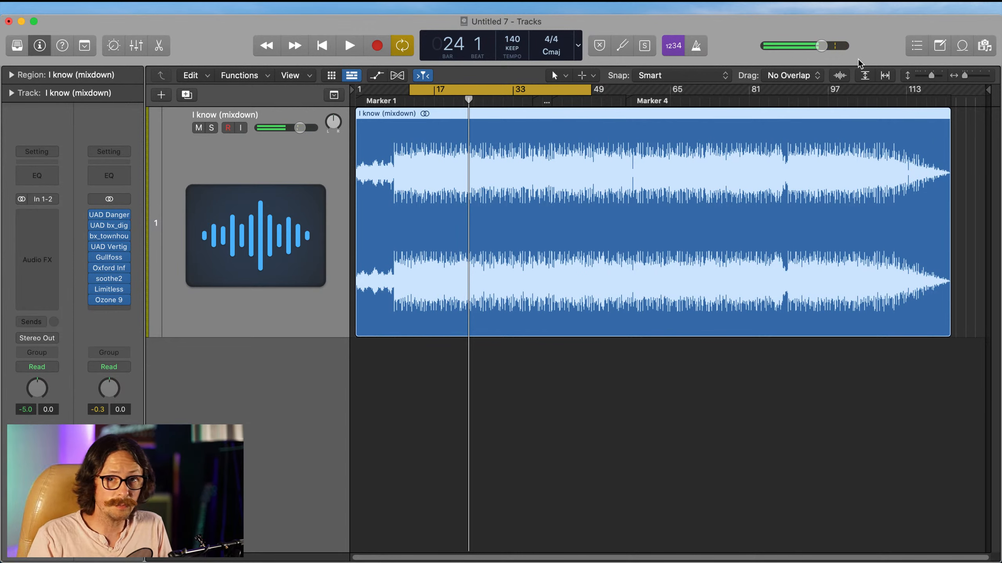
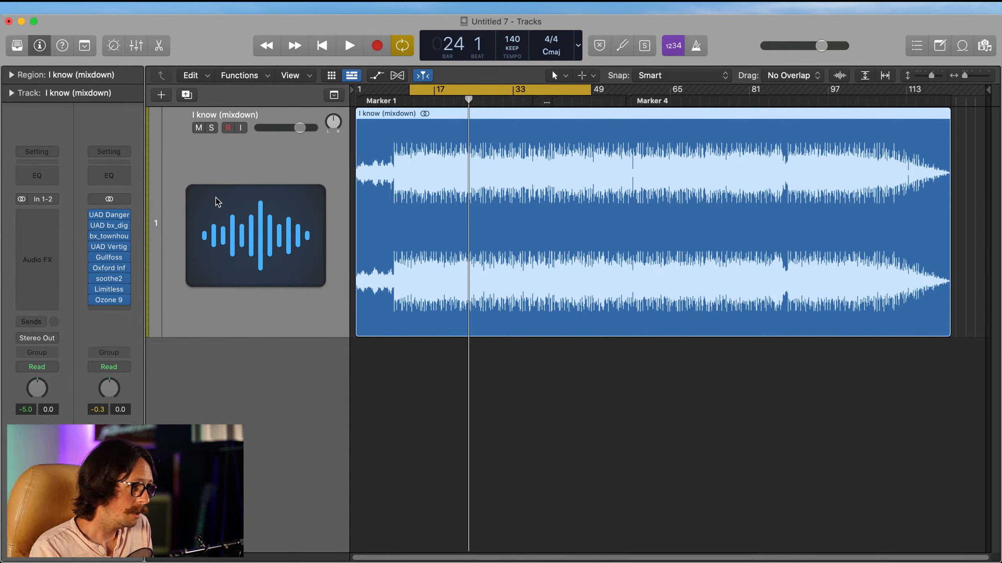
Step: Reset Gullfoss's Boost to 0 dB, try it at strongly positive and negative values, and return it to 1.1 dB
{"action": "left_click", "coordinate": [110, 258]}
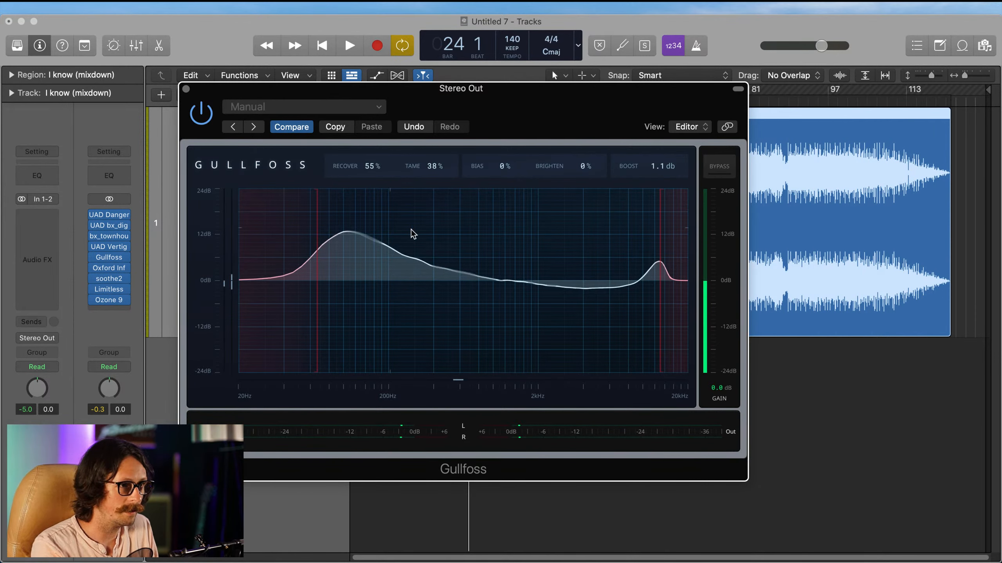
{"action": "double_click", "coordinate": [664, 166]}
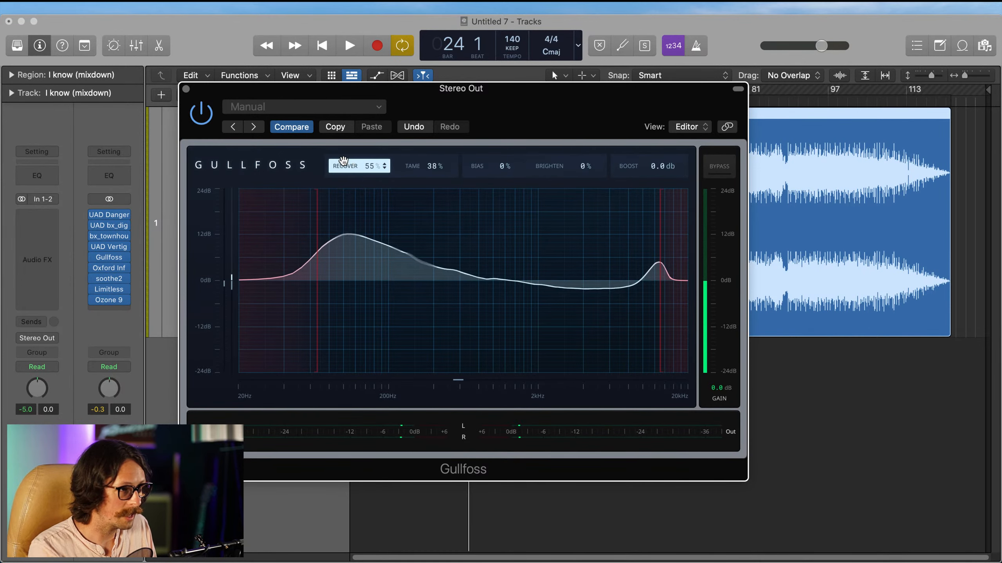
{"action": "scroll", "coordinate": [656, 162], "scroll_direction": "up", "scroll_amount": 5}
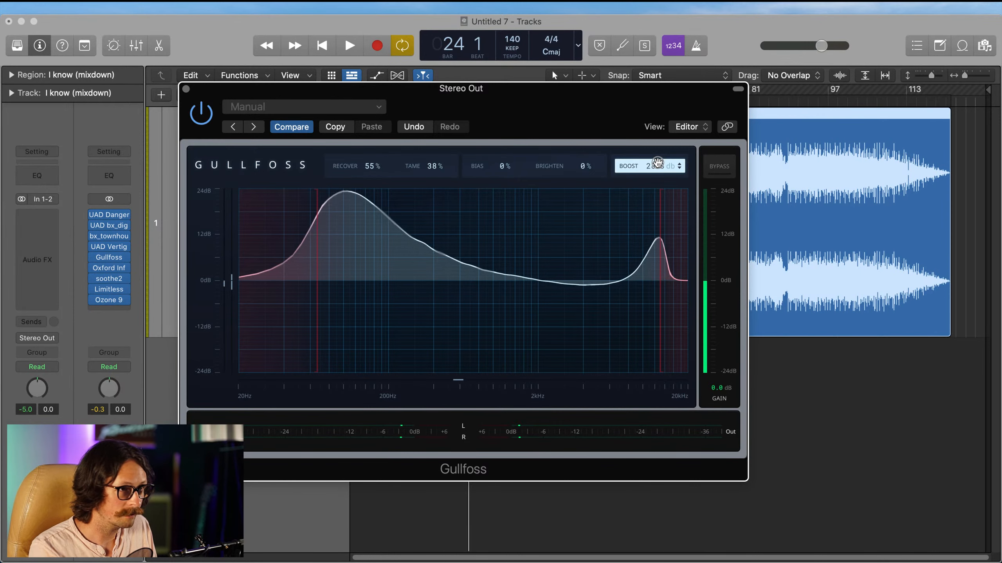
{"action": "scroll", "coordinate": [657, 163], "scroll_direction": "down", "scroll_amount": 10}
{"action": "scroll", "coordinate": [657, 163], "scroll_direction": "up", "scroll_amount": 5}
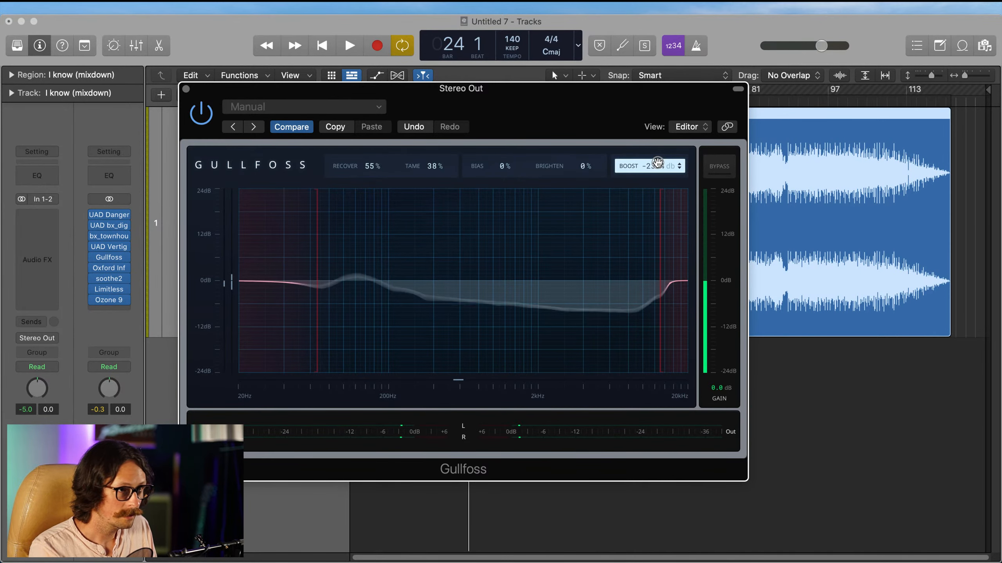
{"action": "scroll", "coordinate": [657, 163], "scroll_direction": "down", "scroll_amount": 3}
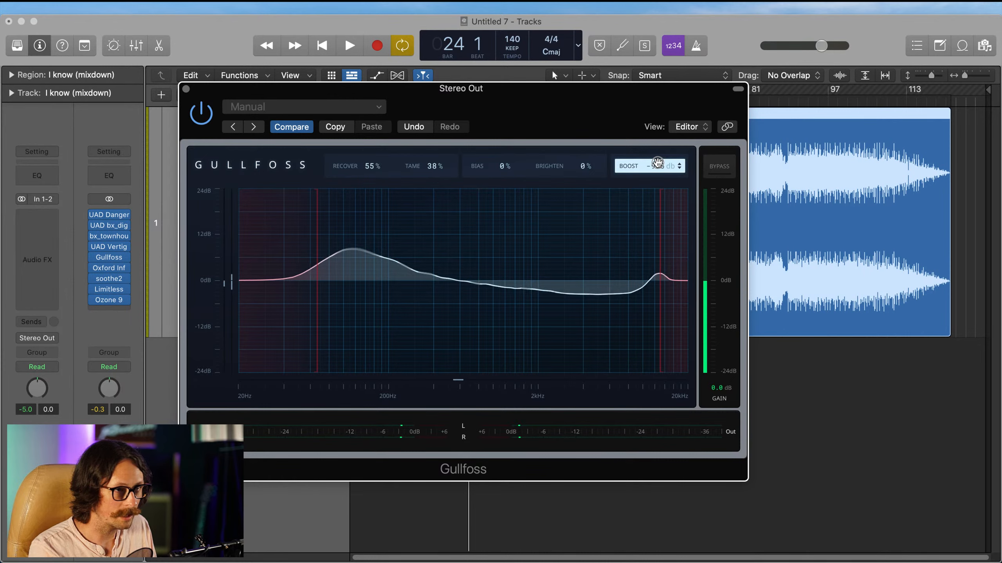
{"action": "scroll", "coordinate": [657, 162], "scroll_direction": "up", "scroll_amount": 5}
{"action": "scroll", "coordinate": [657, 162], "scroll_direction": "up", "scroll_amount": 6}
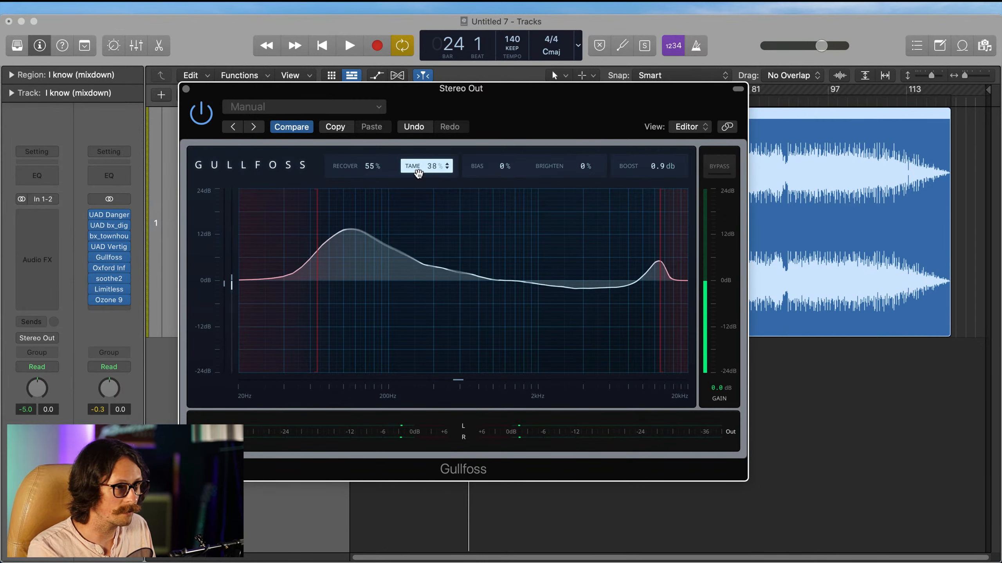
{"action": "scroll", "coordinate": [657, 162], "scroll_direction": "down", "scroll_amount": 3}
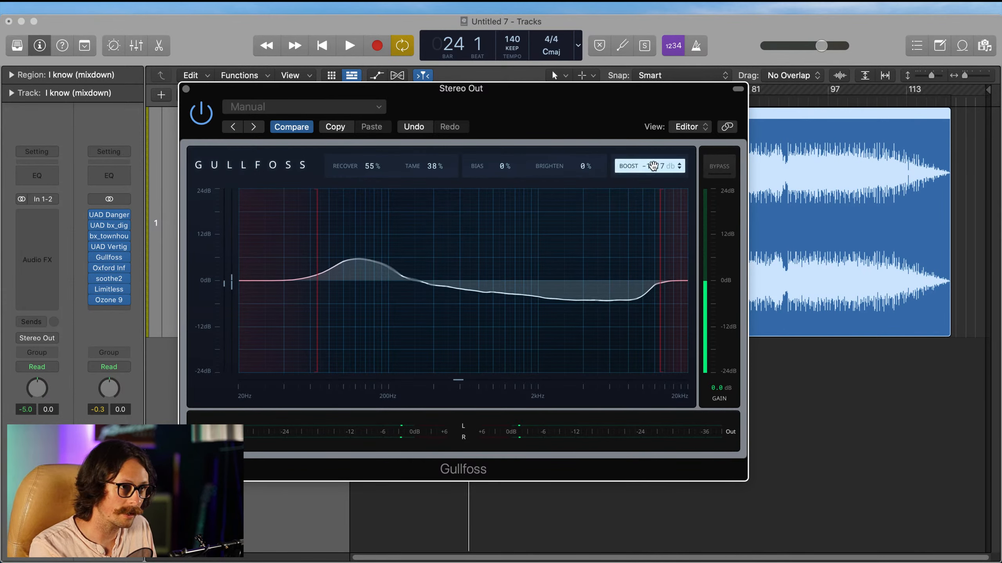
{"action": "scroll", "coordinate": [671, 172], "scroll_direction": "up", "scroll_amount": 10}
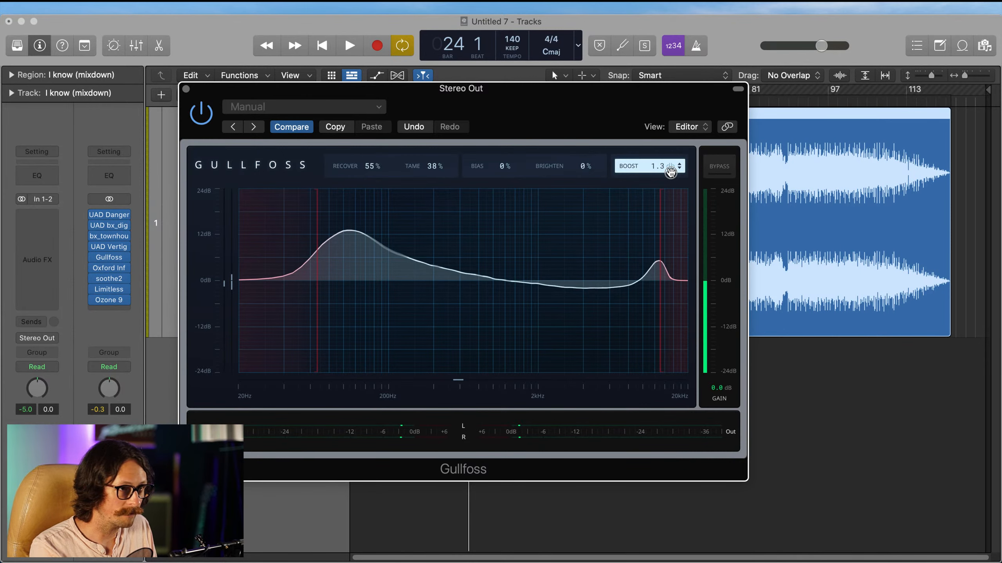
{"action": "scroll", "coordinate": [671, 172], "scroll_direction": "up", "scroll_amount": 2}
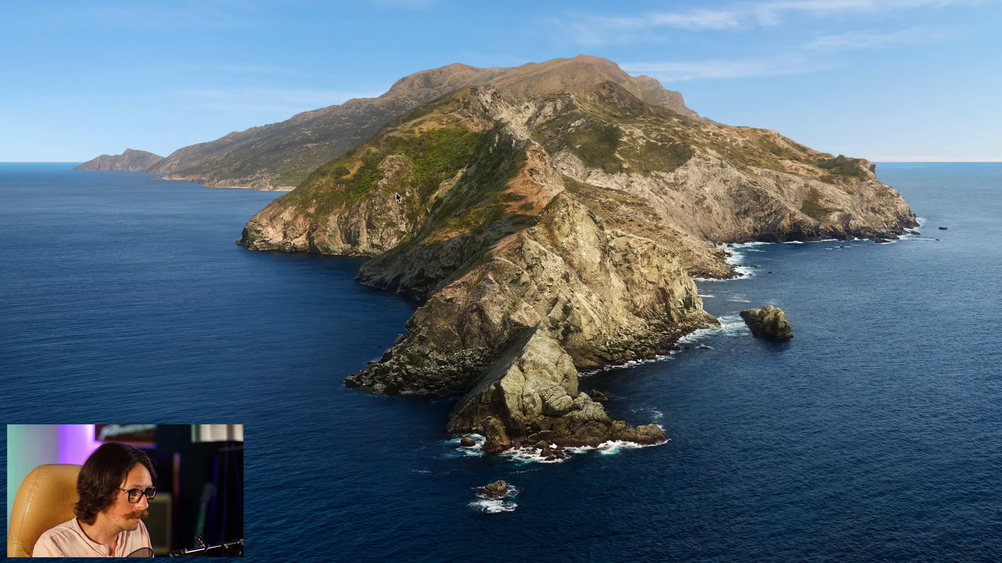
Step: Switch to Chrome and search Google for "vinyl eq curve" in a new window
{"action": "key", "text": "super+n"}
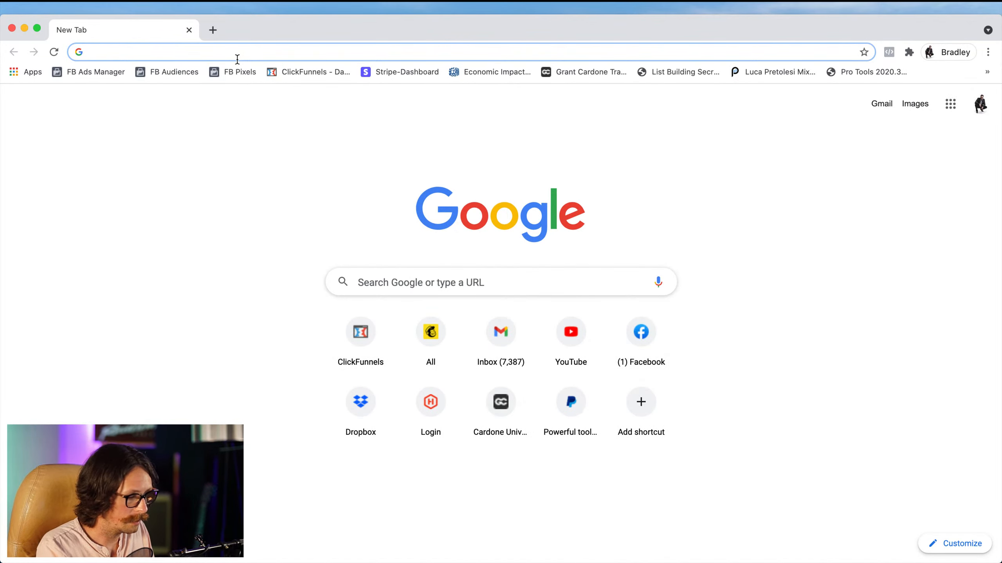
{"action": "type", "text": "fv"}
{"action": "key", "text": "BackSpace"}
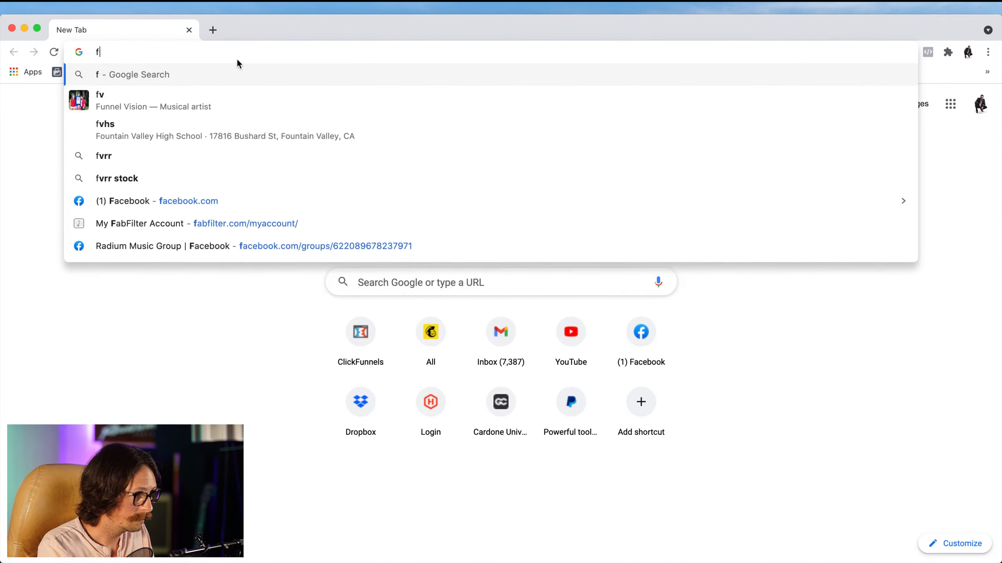
{"action": "key", "text": "BackSpace"}
{"action": "type", "text": "vinyl"}
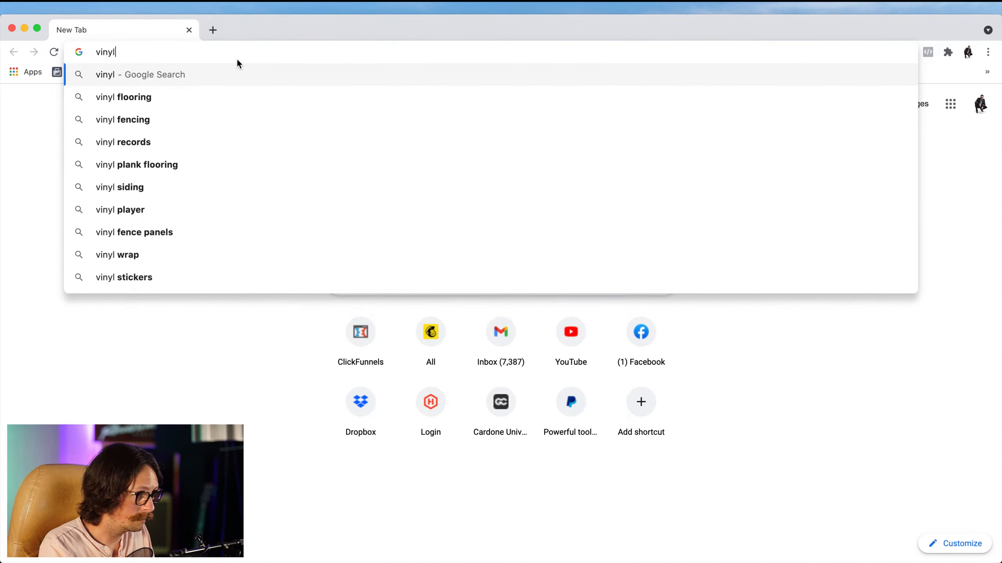
{"action": "type", "text": " eq"}
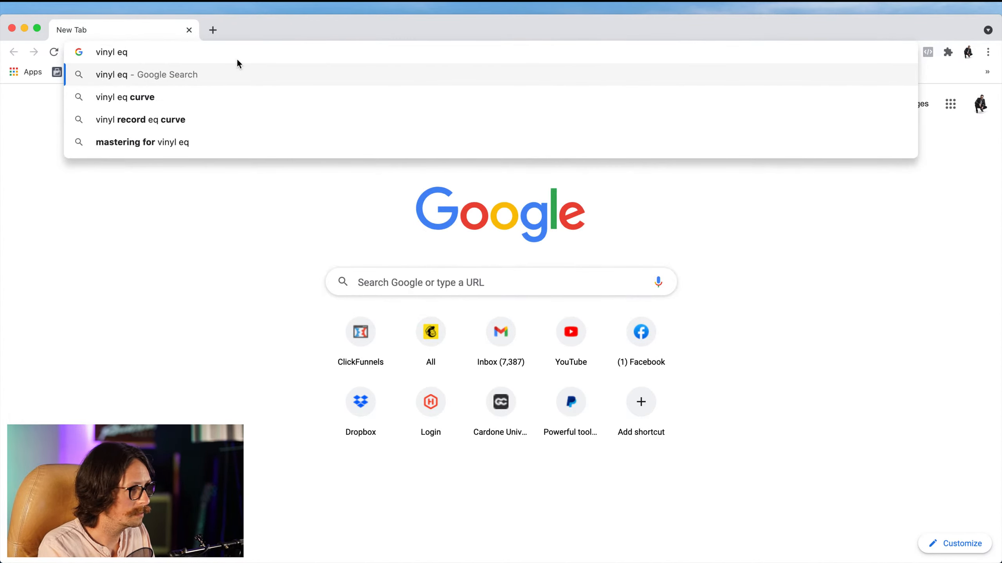
{"action": "type", "text": " curve"}
{"action": "key", "text": "Return"}
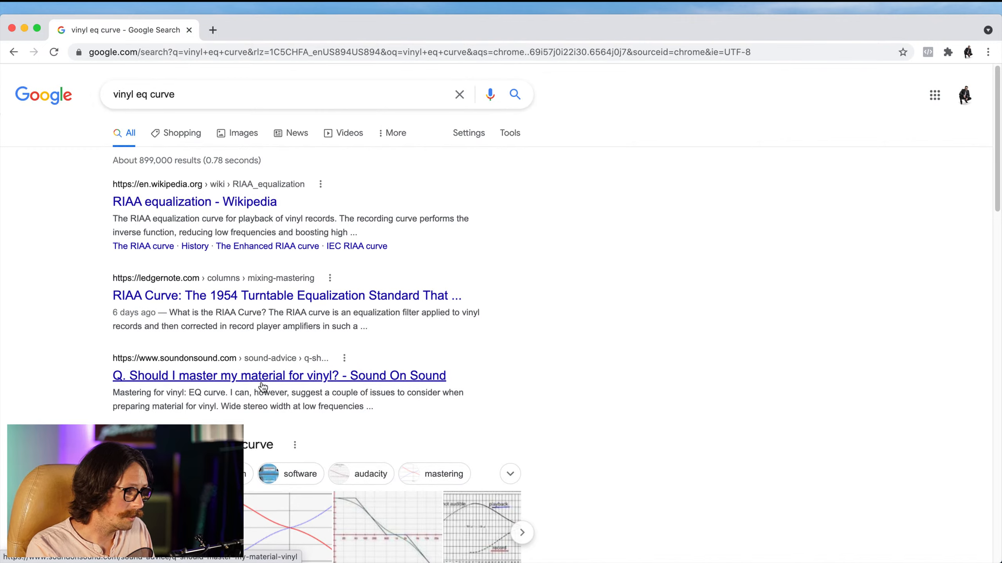
Step: Open Wikipedia's RIAA equalization article, examine the curve graph and The RIAA curve section, and quit the browser
{"action": "left_click", "coordinate": [161, 201]}
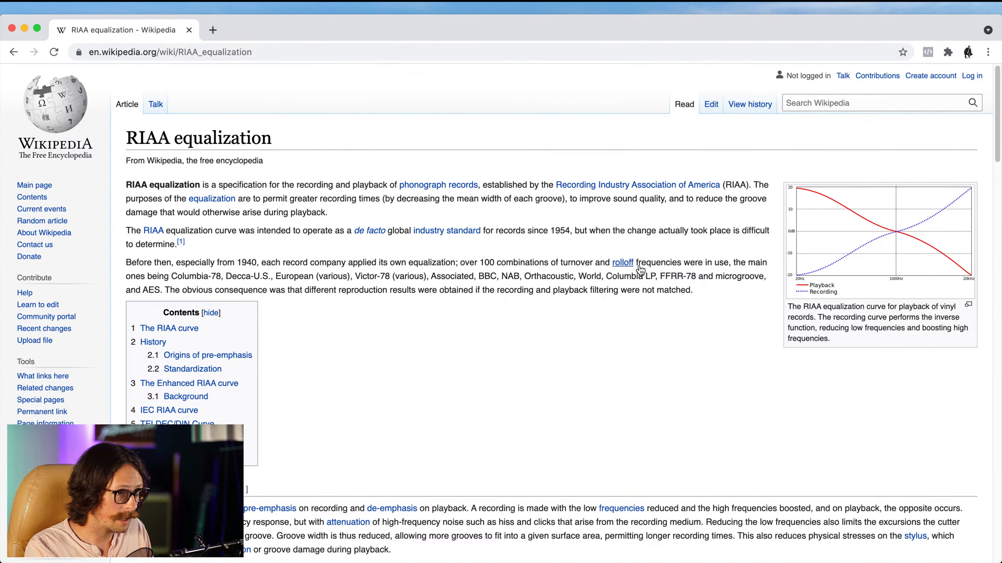
{"action": "left_click_drag", "start_coordinate": [479, 262], "coordinate": [705, 263]}
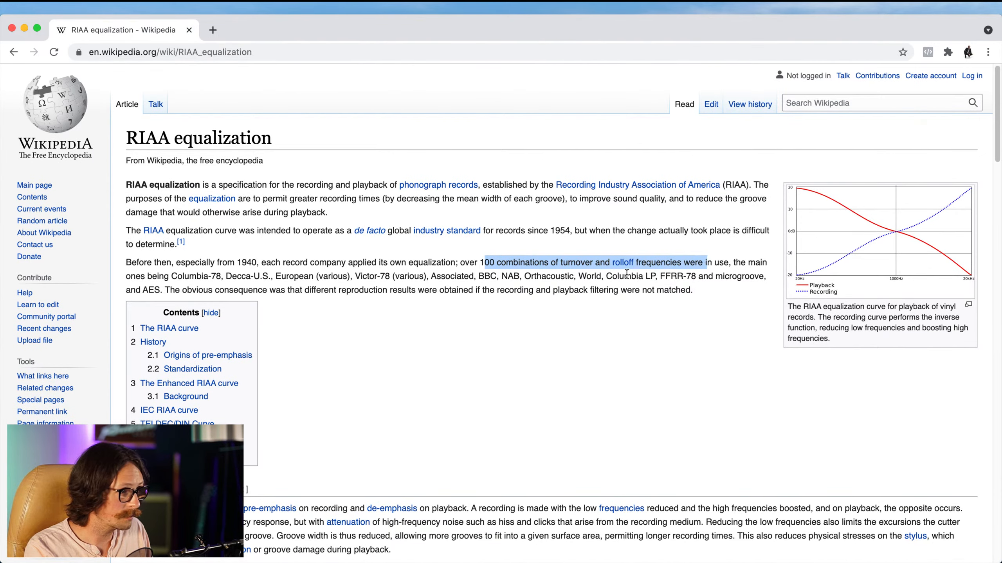
{"action": "scroll", "coordinate": [469, 304], "scroll_direction": "down", "scroll_amount": 5}
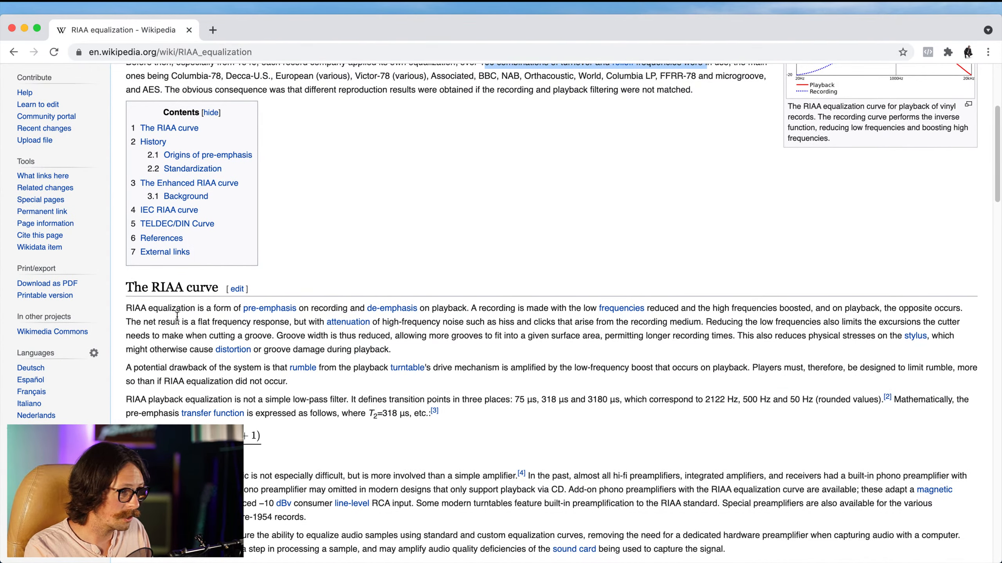
{"action": "scroll", "coordinate": [362, 354], "scroll_direction": "down", "scroll_amount": 4}
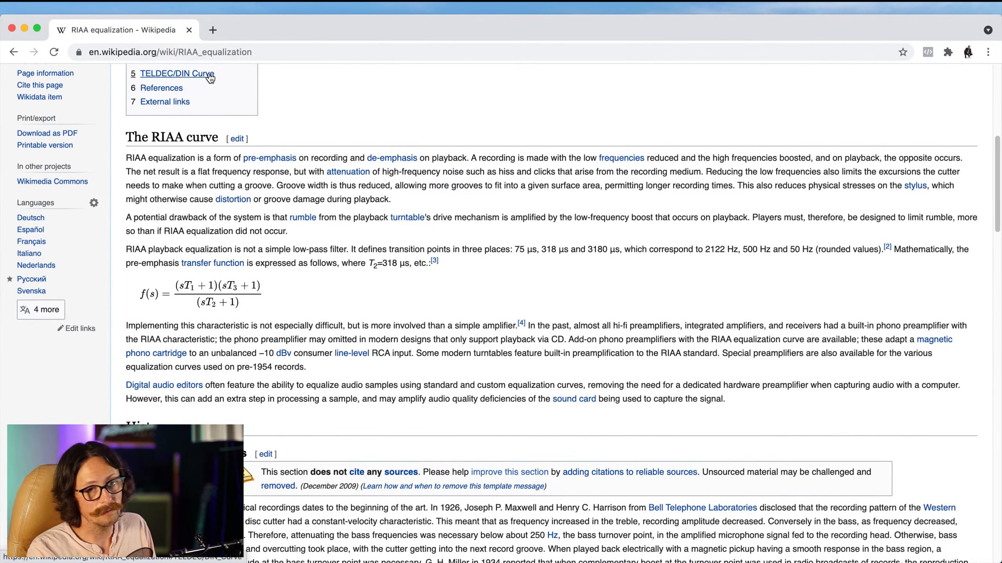
{"action": "key", "text": "super+q"}
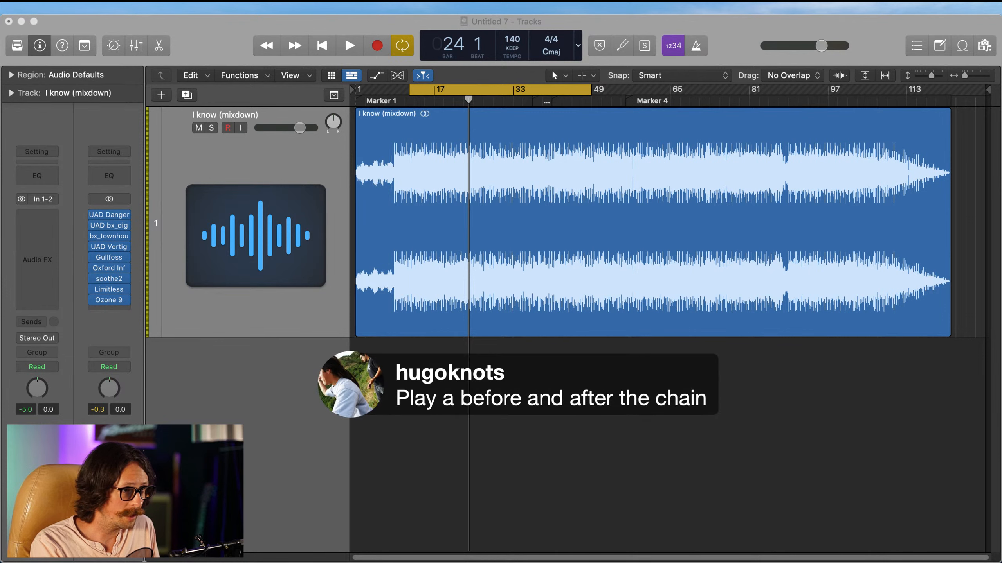
{"action": "left_click", "coordinate": [853, 427]}
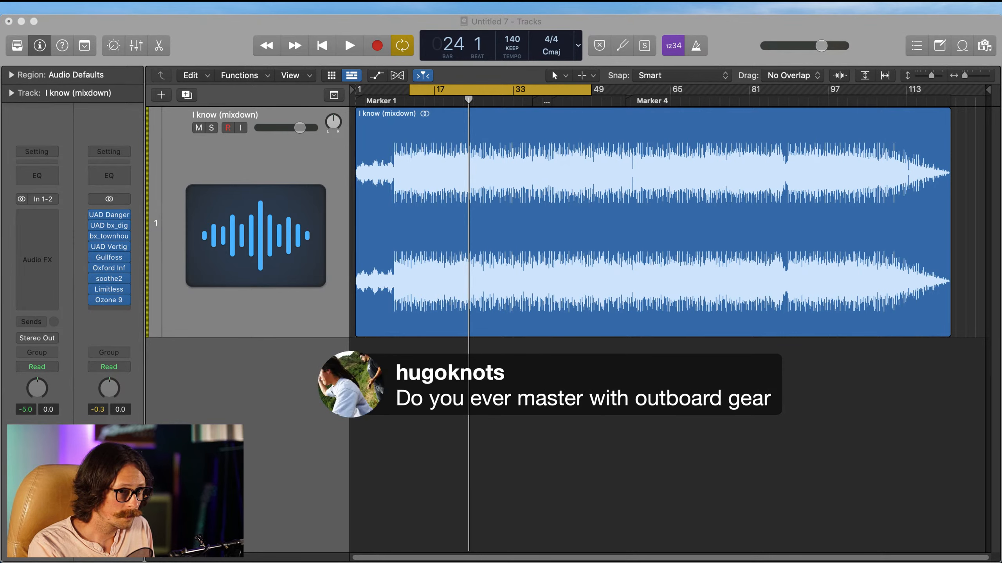
{"action": "left_click", "coordinate": [706, 417]}
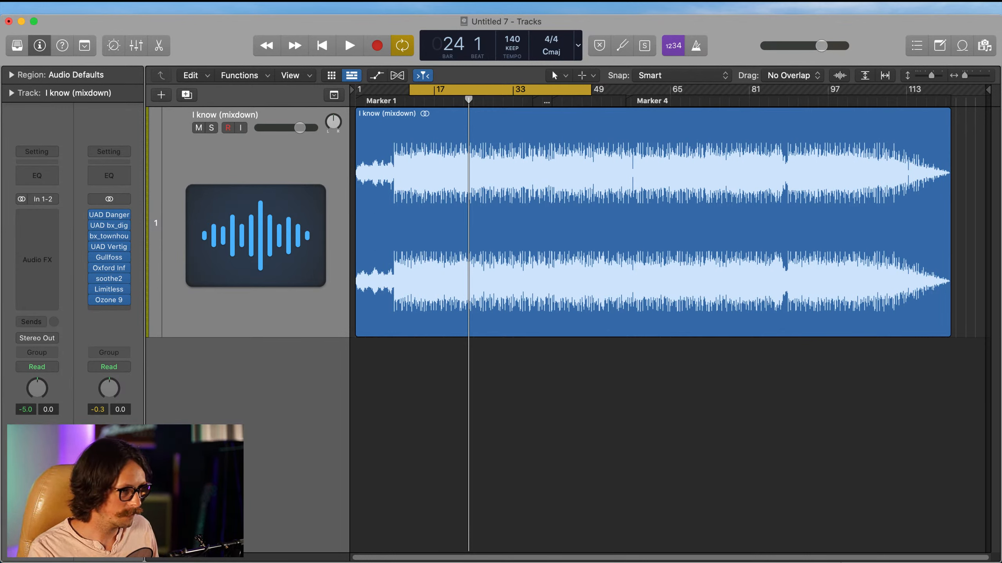
{"action": "key", "text": "super+Tab"}
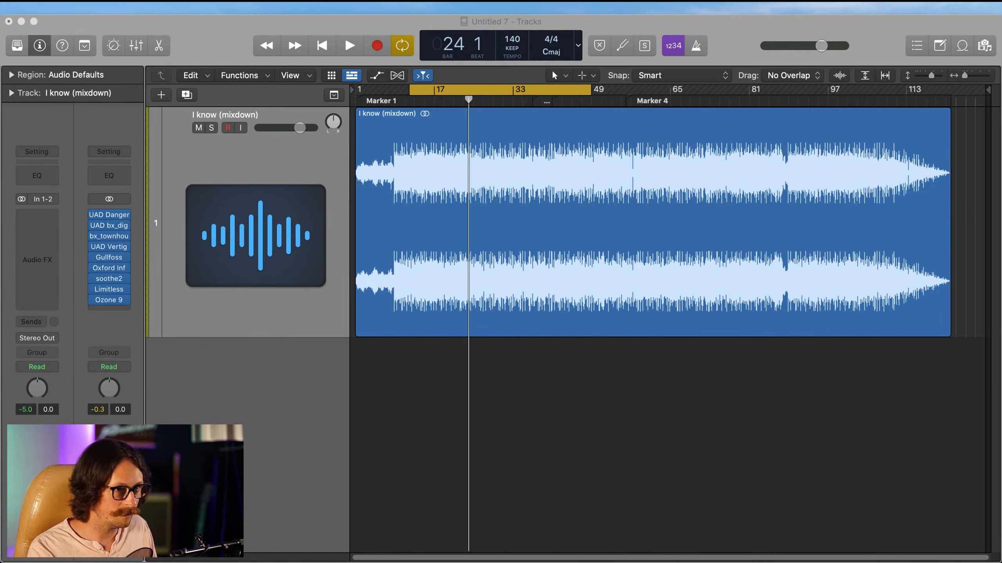
{"action": "left_click", "coordinate": [739, 378]}
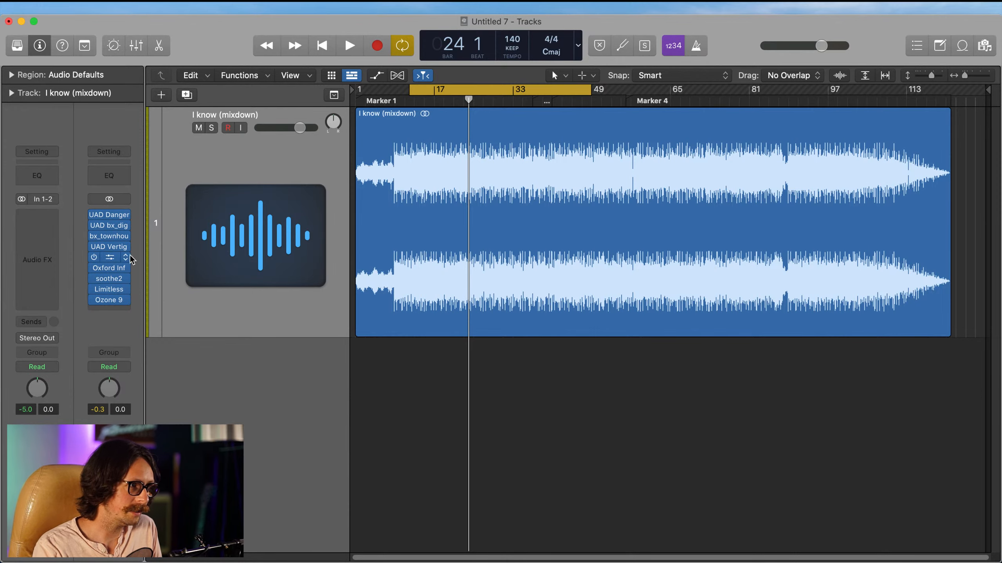
Step: Review the settings of the UAD Dangerous BAX EQ and the UAD bx_digital V3 on the Stereo Out, closing each one
{"action": "left_click", "coordinate": [109, 215]}
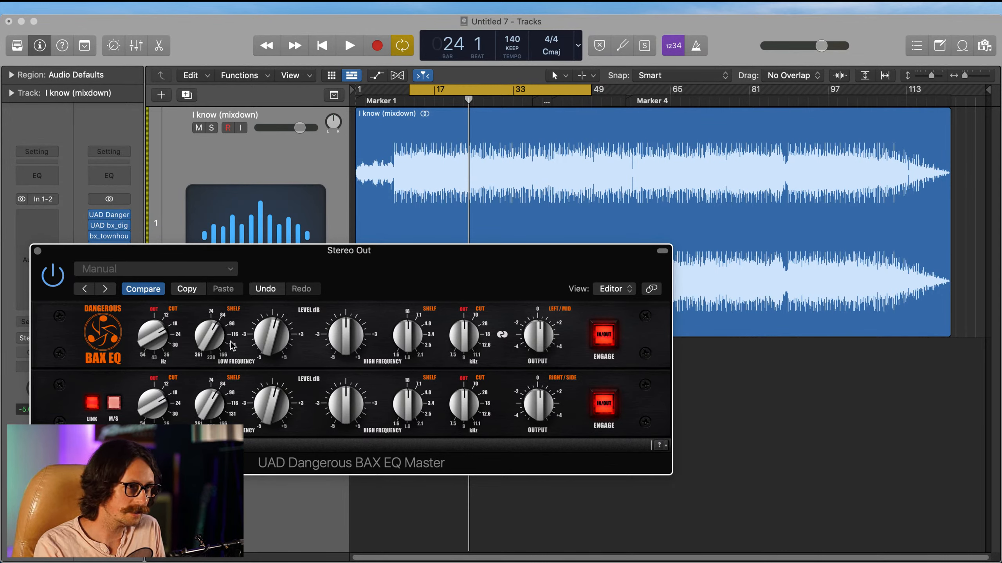
{"action": "left_click", "coordinate": [38, 251]}
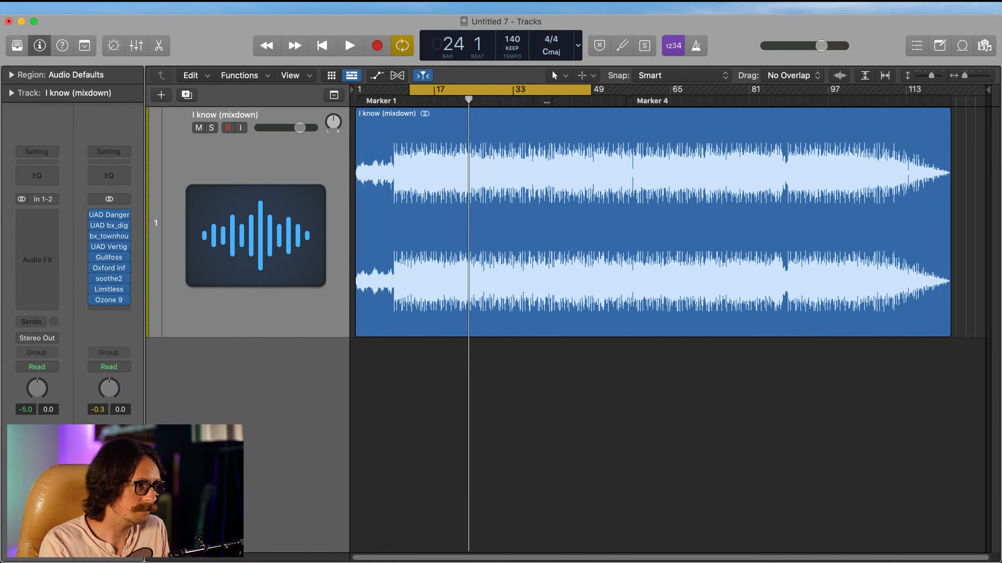
{"action": "left_click", "coordinate": [109, 226]}
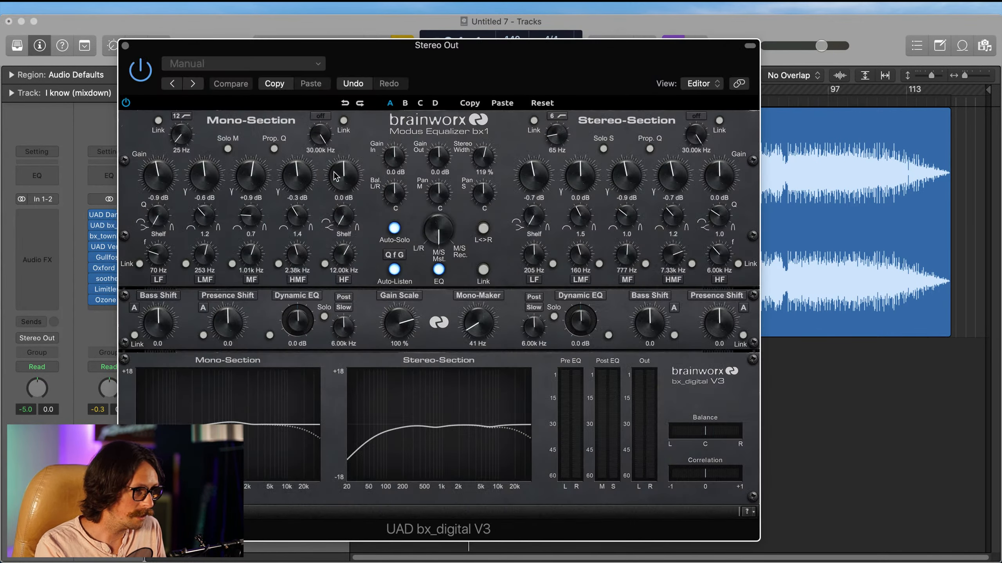
{"action": "left_click", "coordinate": [125, 45]}
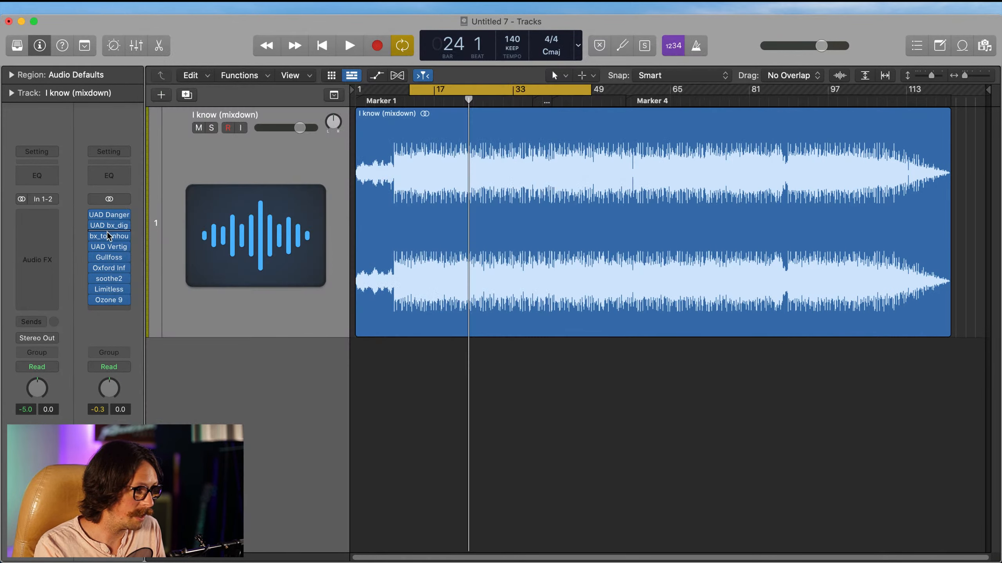
Step: Review the bx_townhouse Buss Compressor and UAD Vertigo VSM-3 settings on the Stereo Out, closing each one
{"action": "left_click", "coordinate": [103, 237]}
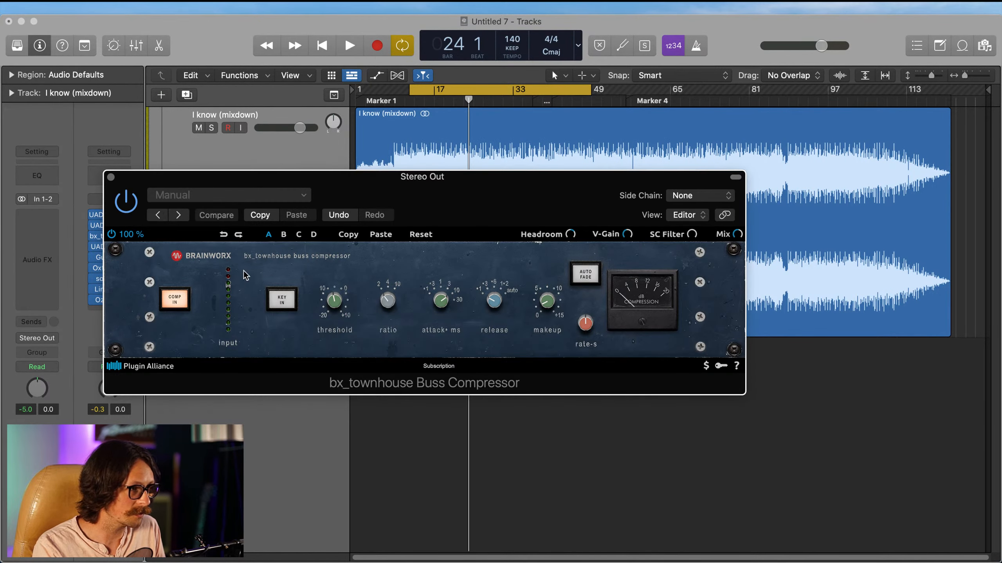
{"action": "left_click", "coordinate": [111, 177]}
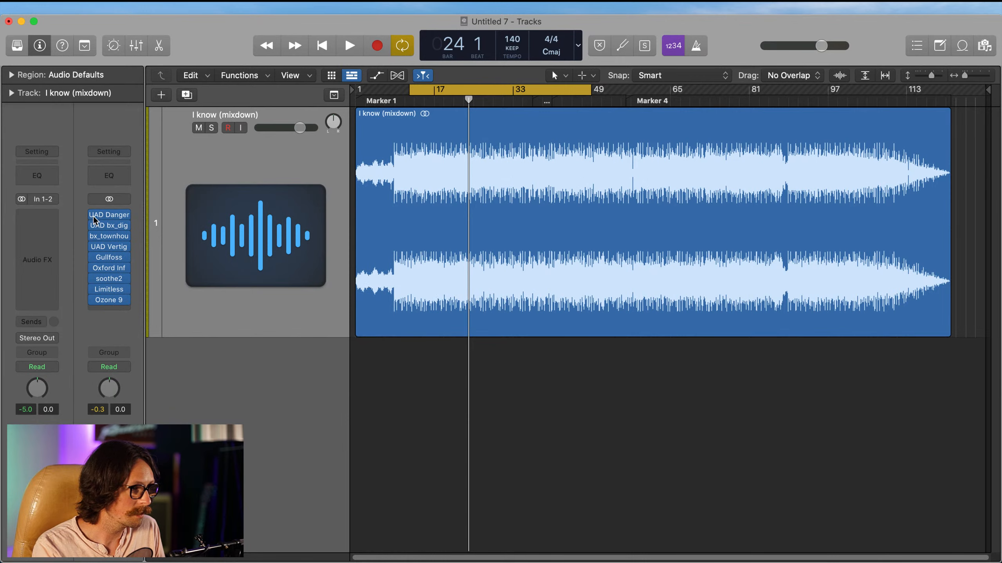
{"action": "left_click", "coordinate": [108, 246]}
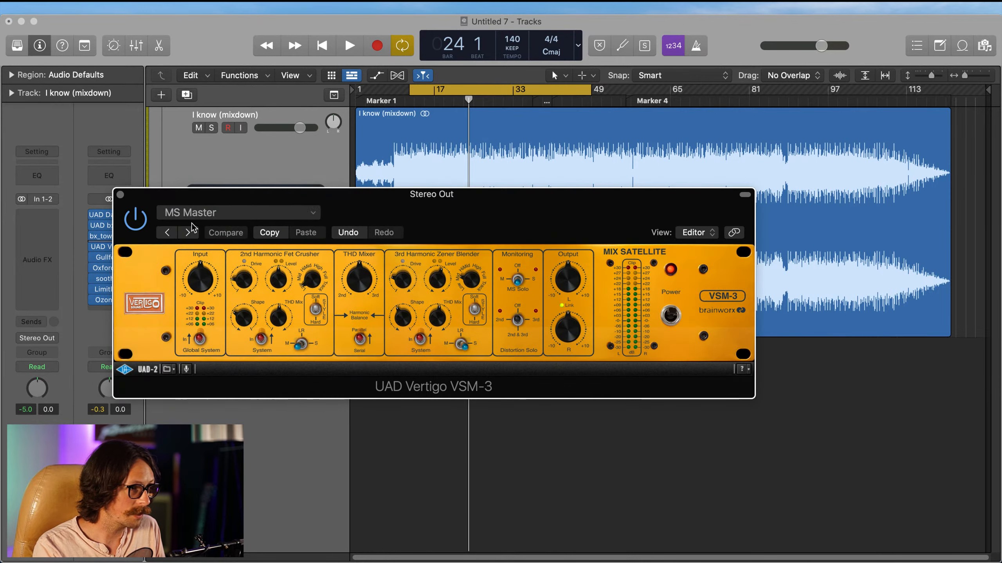
{"action": "left_click", "coordinate": [120, 194]}
Step: Review the Gullfoss, Oxford Inflator and soothe2 settings on the Stereo Out, leaving only the Oxford Inflator open
{"action": "left_click", "coordinate": [110, 258]}
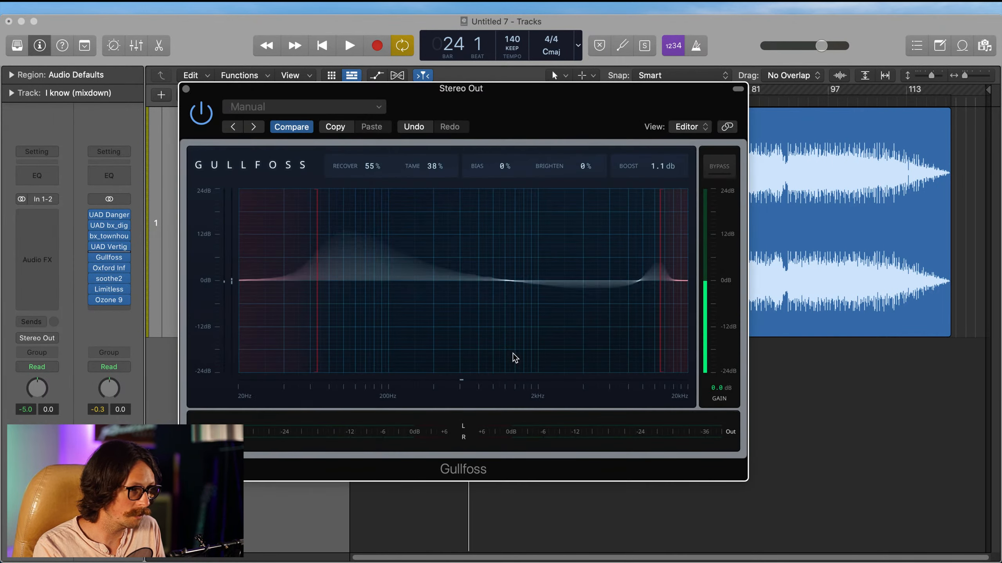
{"action": "left_click", "coordinate": [187, 90]}
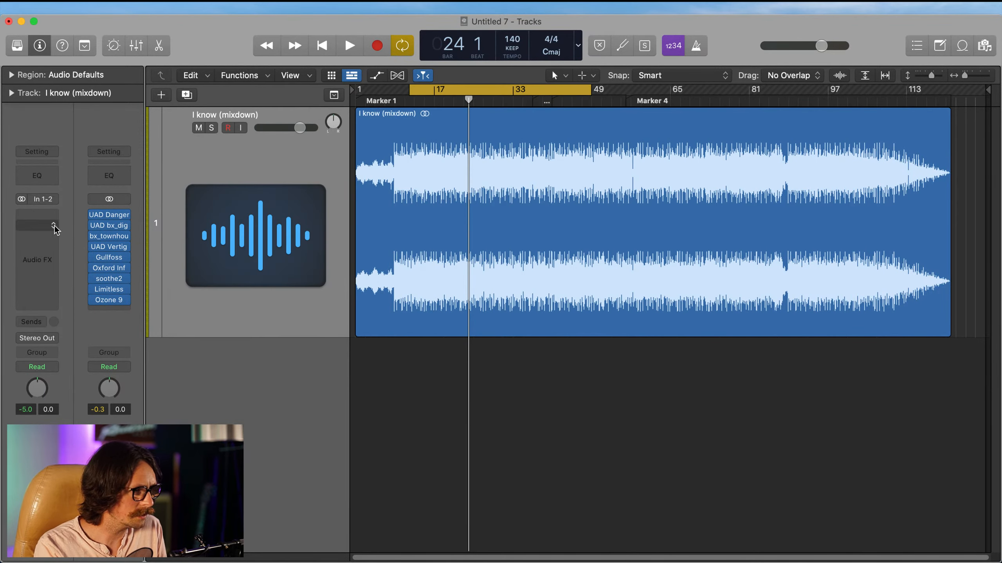
{"action": "left_click", "coordinate": [110, 273]}
{"action": "left_click", "coordinate": [107, 269]}
{"action": "left_click", "coordinate": [107, 268]}
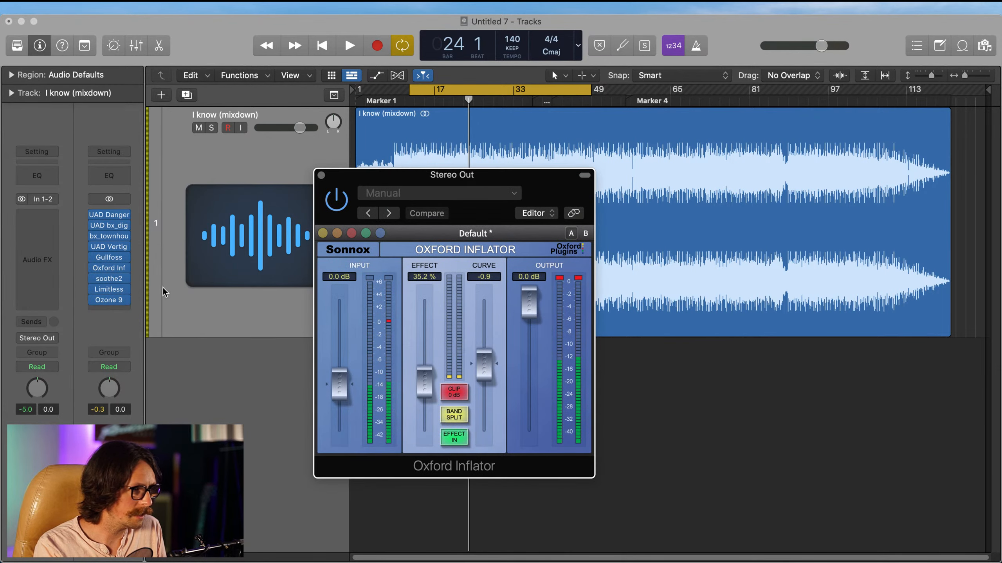
{"action": "left_click", "coordinate": [115, 280]}
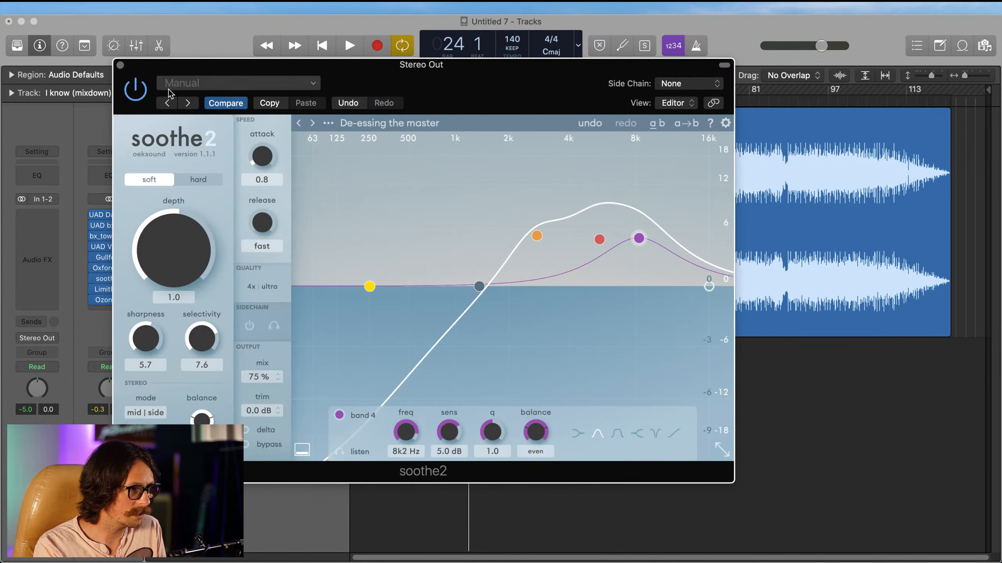
{"action": "left_click", "coordinate": [119, 65]}
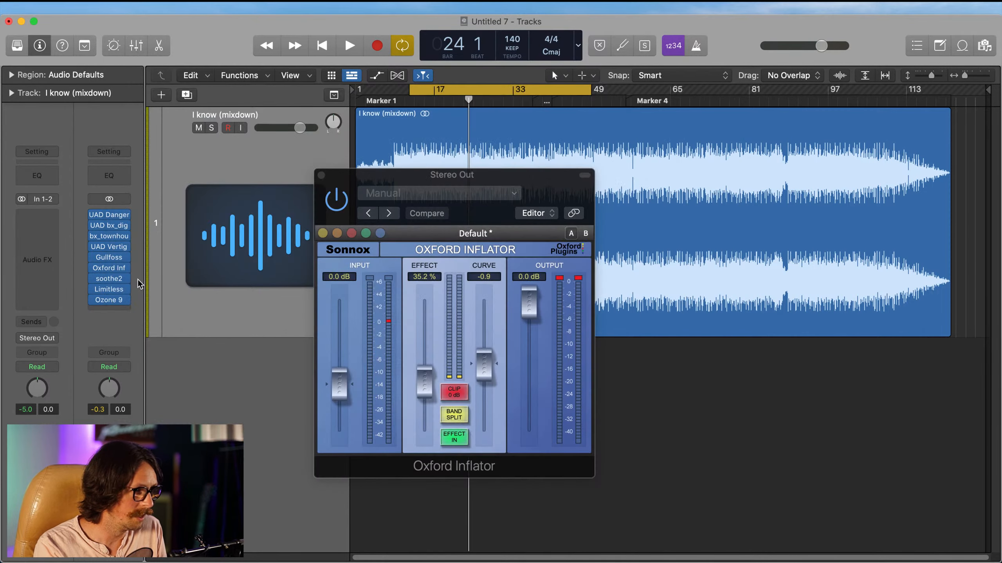
Step: Review the Limitless and Ozone 9 settings on the Stereo Out, closing each plug-in window
{"action": "left_click", "coordinate": [109, 289]}
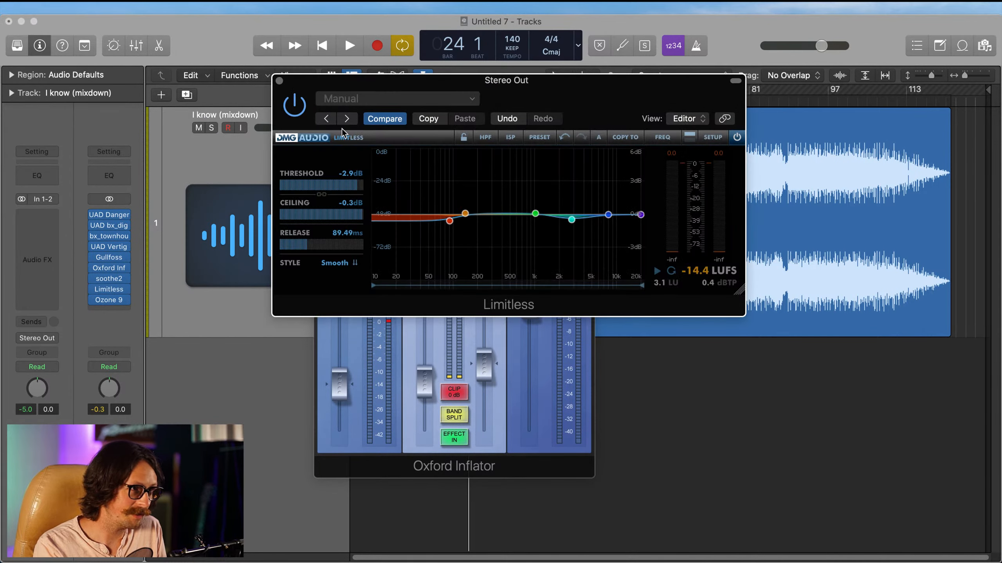
{"action": "left_click", "coordinate": [279, 81]}
{"action": "left_click", "coordinate": [111, 302]}
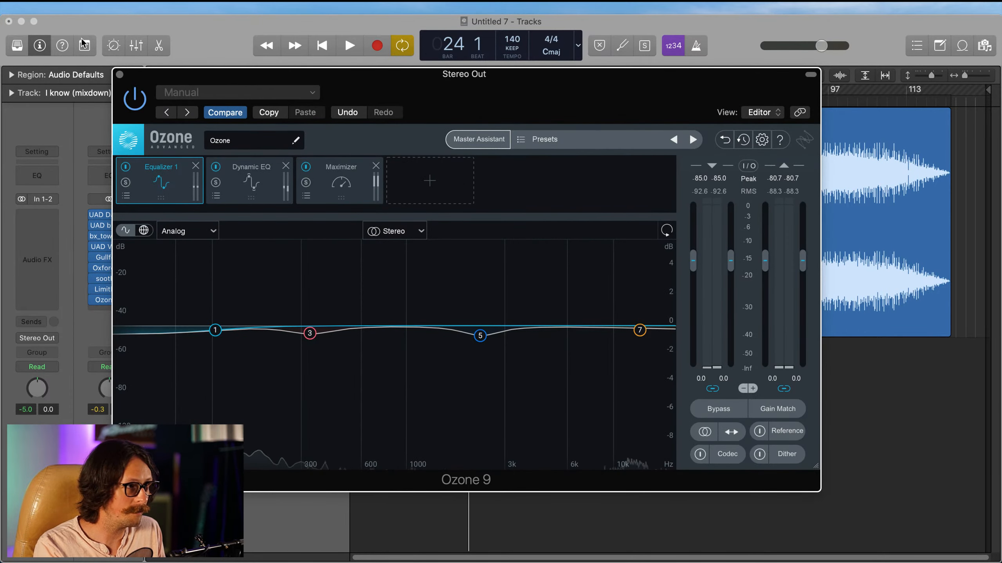
{"action": "left_click", "coordinate": [119, 76]}
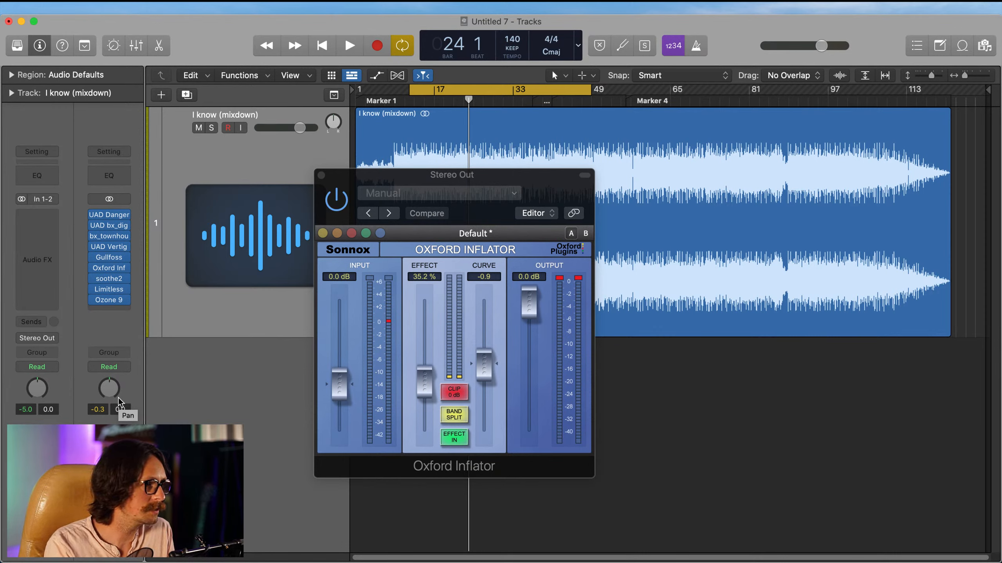
Step: Re-examine the UAD Dangerous BAX EQ and UAD Vertigo VSM-3 on the Stereo Out, closing both and the Oxford Inflator
{"action": "mouse_move", "coordinate": [116, 270]}
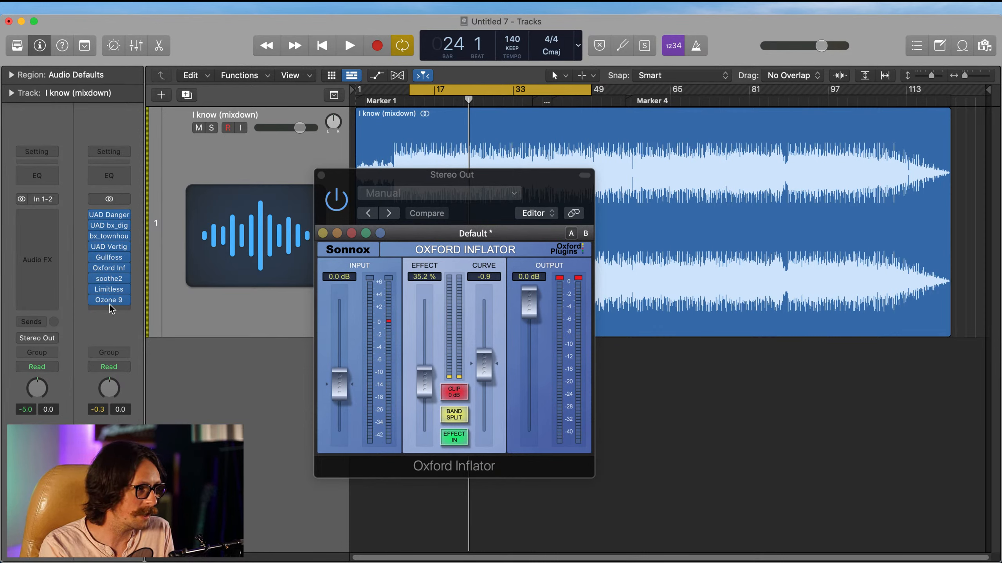
{"action": "left_click", "coordinate": [112, 217]}
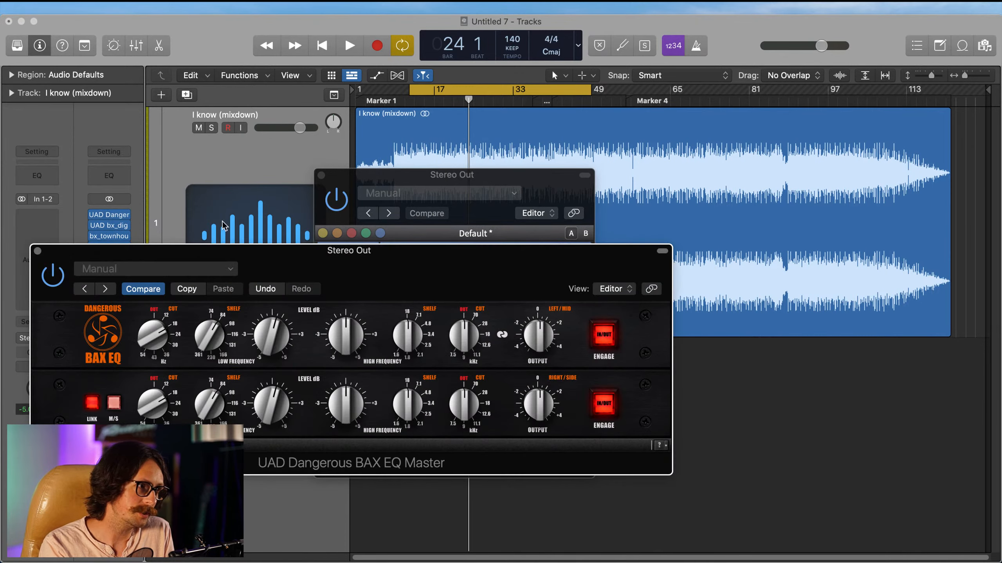
{"action": "left_click", "coordinate": [38, 252]}
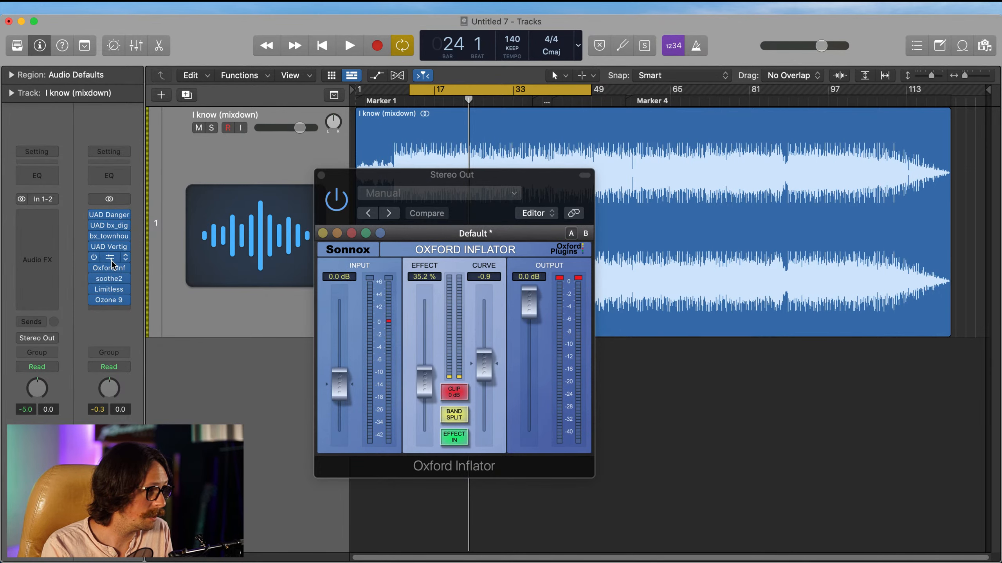
{"action": "left_click", "coordinate": [109, 246]}
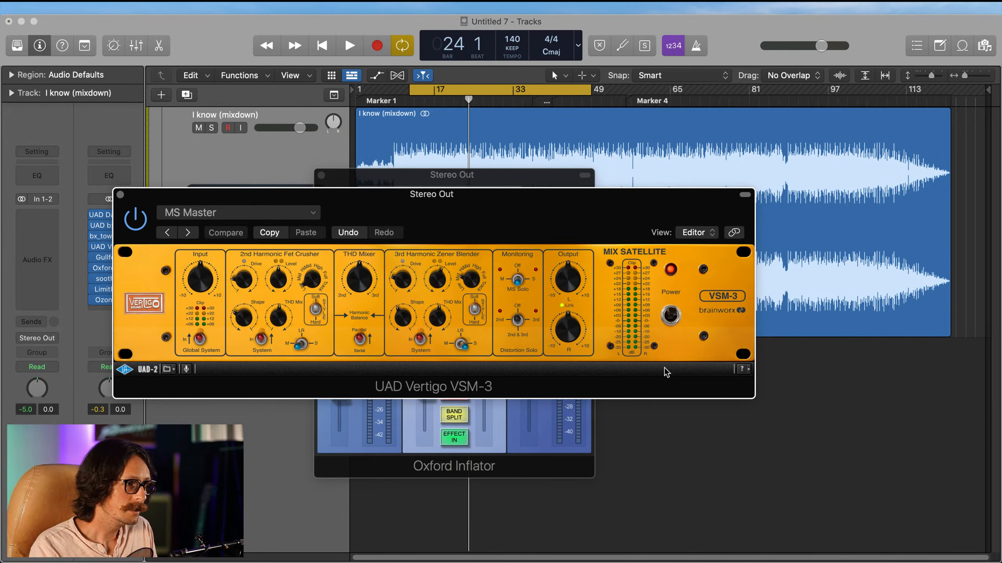
{"action": "left_click", "coordinate": [120, 194]}
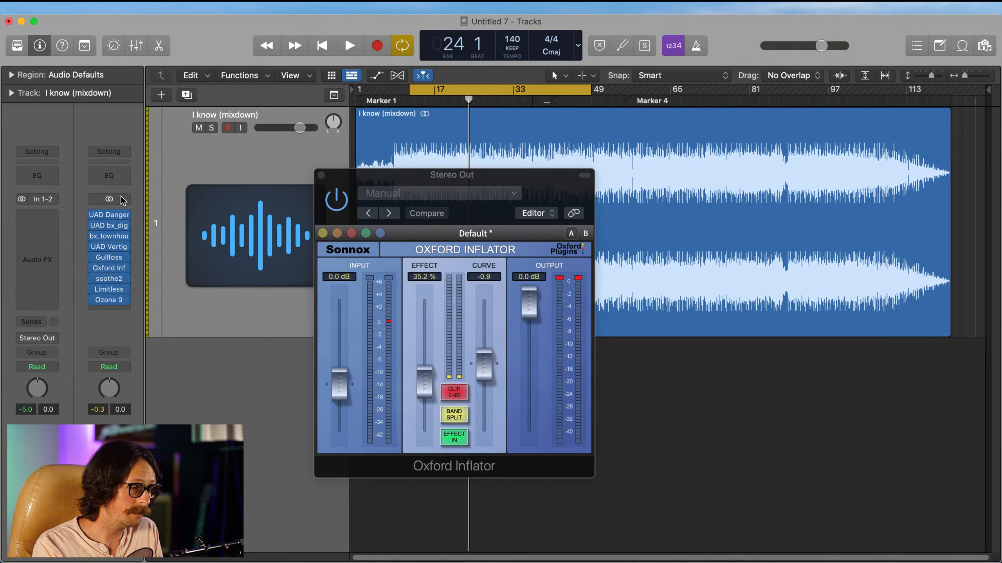
{"action": "left_click", "coordinate": [320, 175]}
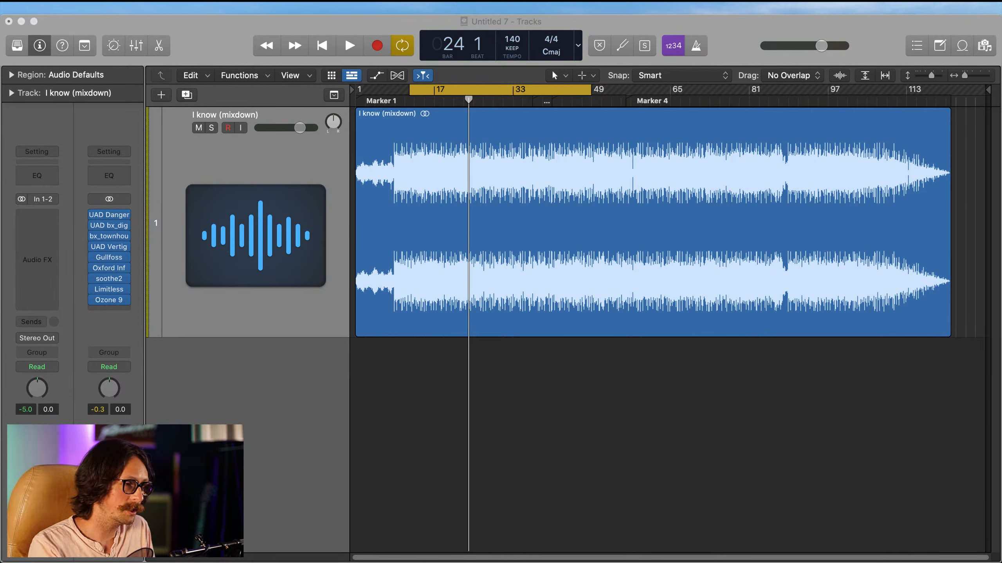
Step: Create a second audio track and copy the I know (mixdown) region onto it at the same start position
{"action": "left_click", "coordinate": [426, 298]}
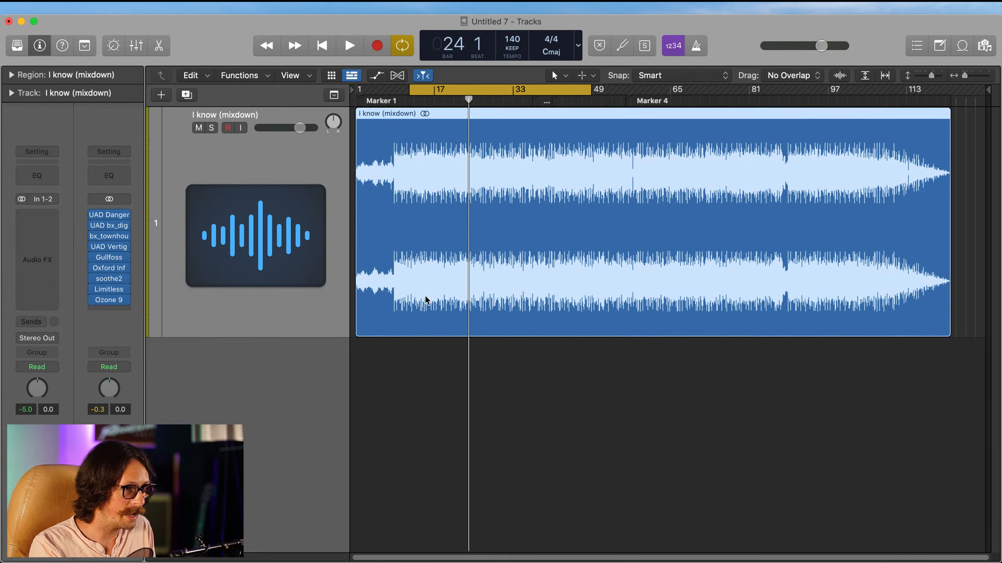
{"action": "scroll", "coordinate": [477, 325], "scroll_direction": "down", "scroll_amount": 5}
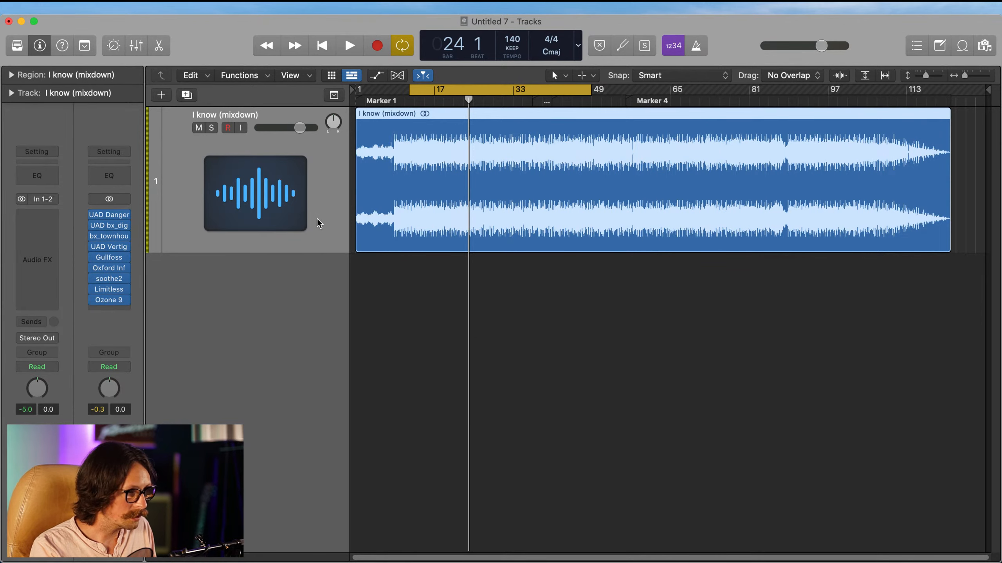
{"action": "key", "text": "alt+super+a"}
{"action": "left_click", "coordinate": [421, 220]}
{"action": "left_click_drag", "start_coordinate": [420, 219], "coordinate": [397, 304]}
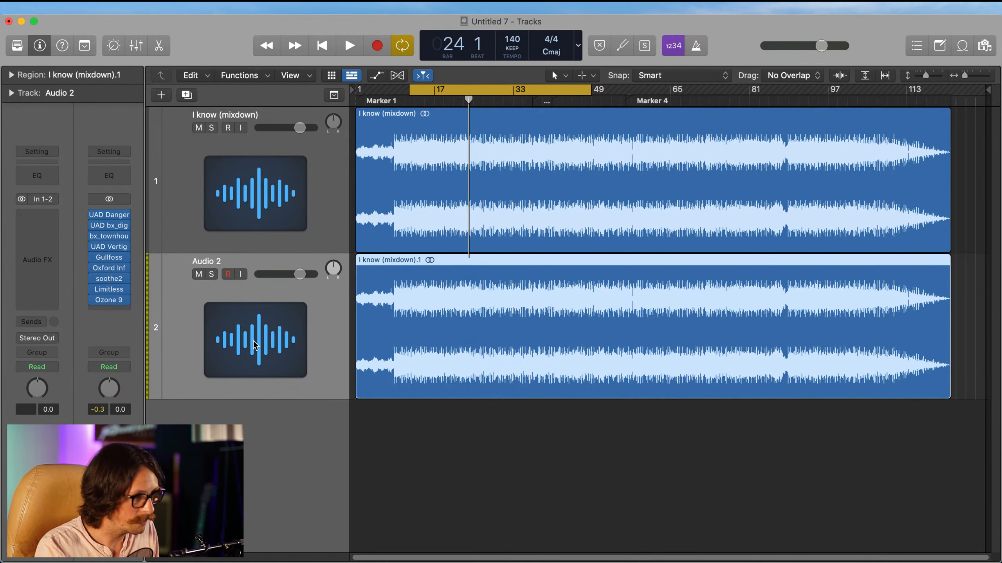
Step: Route the output of the I know (mixdown) track to Bus 1 in the Mixer
{"action": "key", "text": "x"}
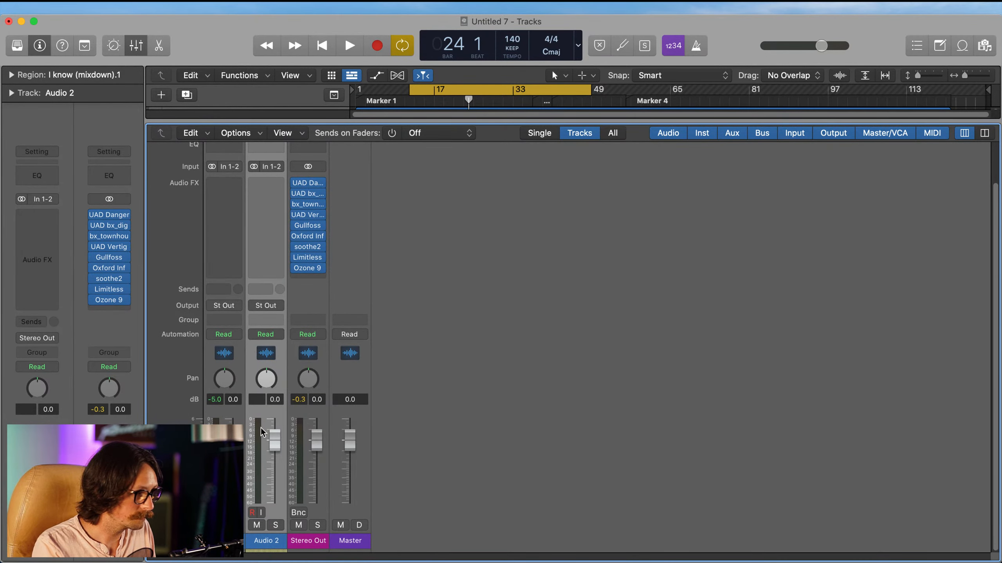
{"action": "key", "text": "x"}
{"action": "left_click", "coordinate": [278, 213]}
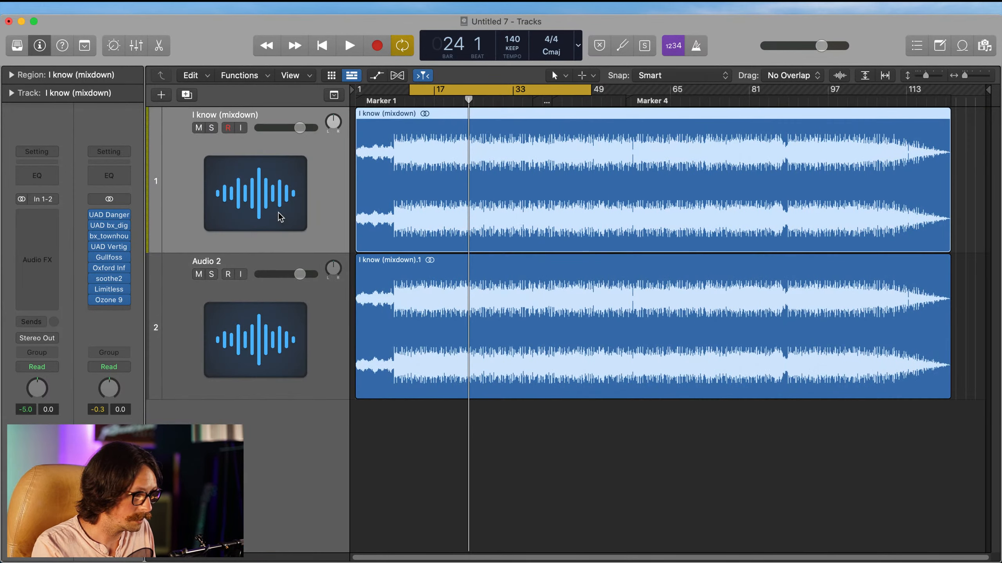
{"action": "key", "text": "x"}
{"action": "left_click", "coordinate": [230, 307]}
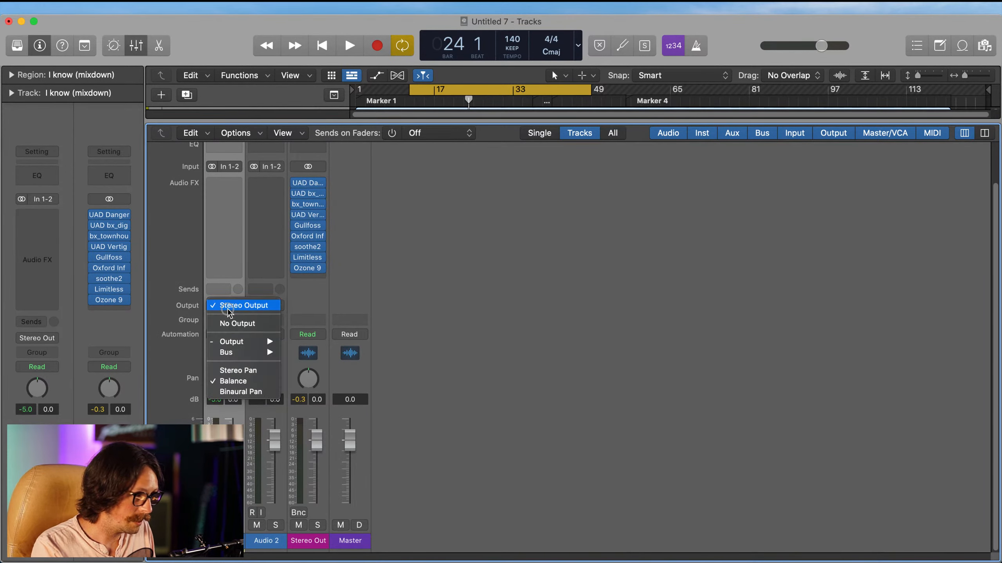
{"action": "mouse_move", "coordinate": [245, 356]}
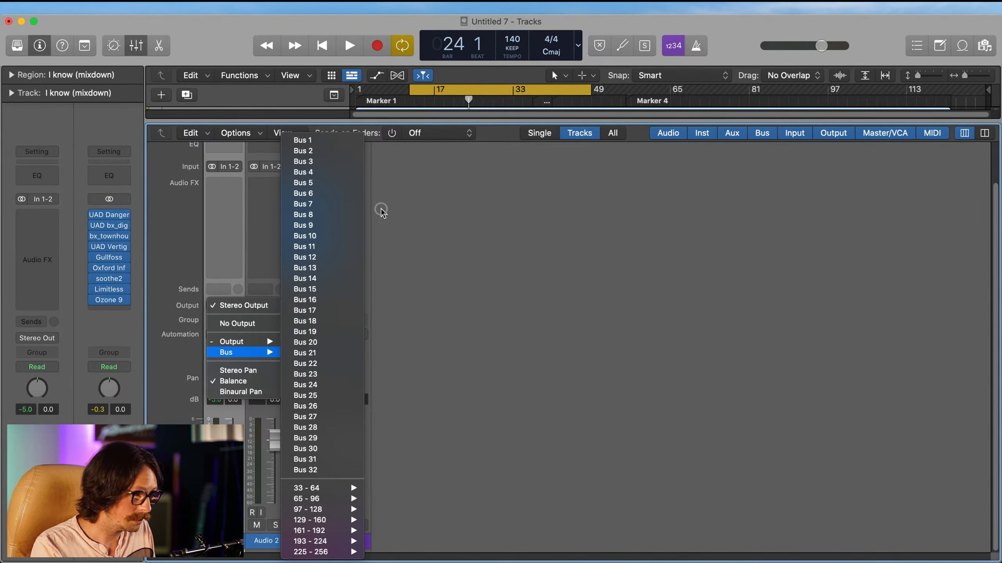
{"action": "left_click", "coordinate": [317, 139]}
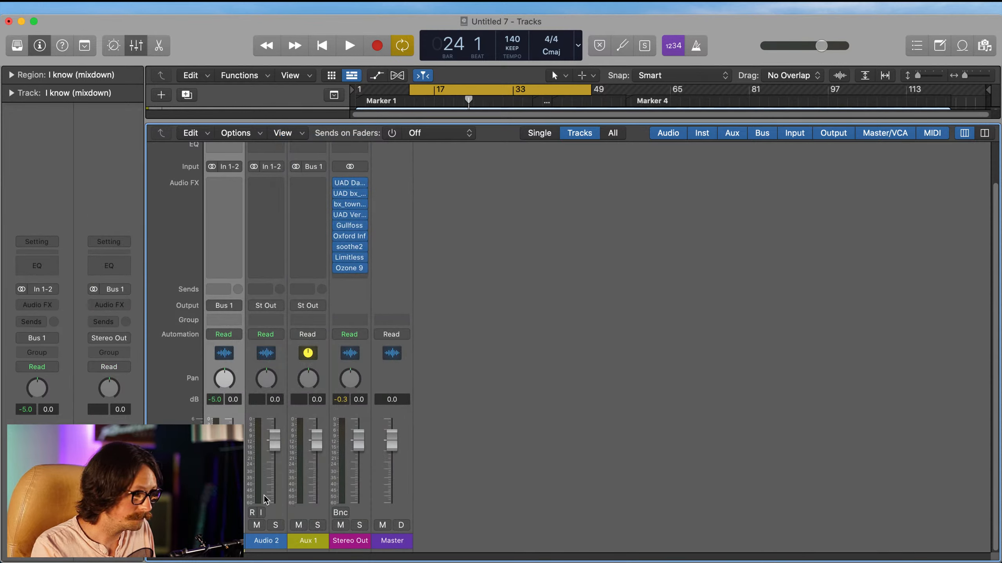
Step: Rename the aux channel fed by Bus 1 as Master Aux
{"action": "double_click", "coordinate": [307, 545]}
{"action": "type", "text": "Master"}
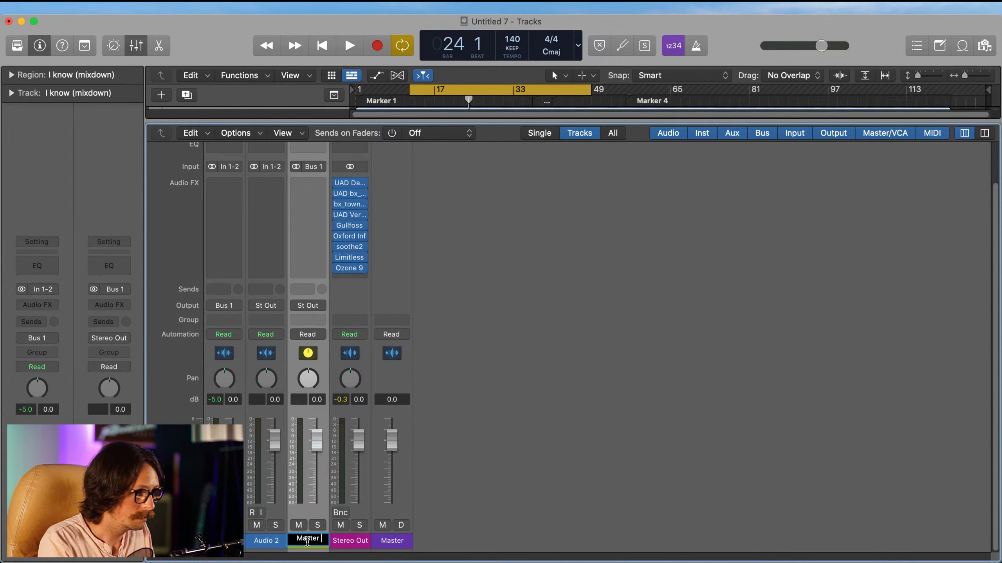
{"action": "type", "text": " Aux"}
{"action": "key", "text": "Return"}
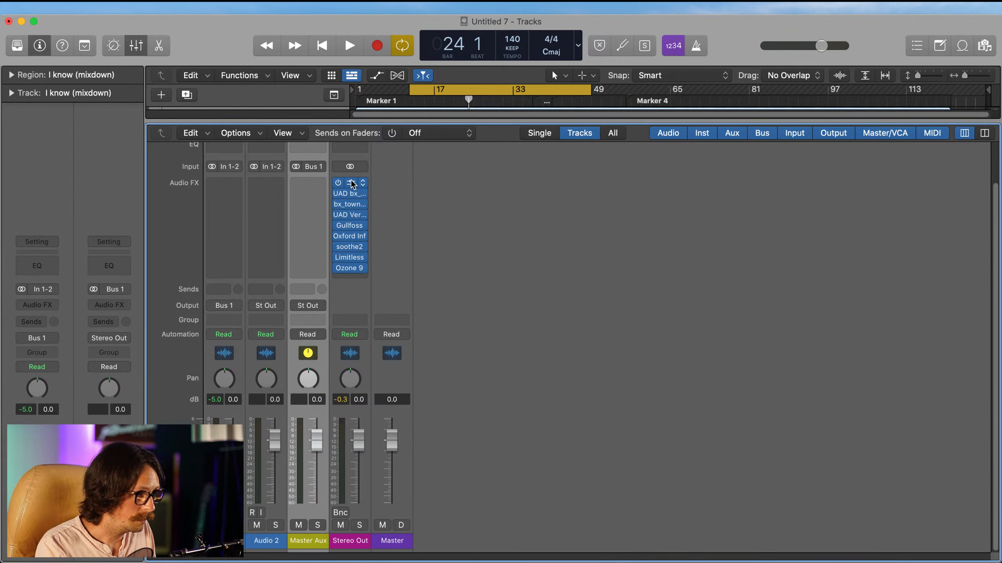
Step: Move the entire plug-in chain, from UAD Dangerous BAX EQ through Ozone 9, from the Stereo Out to Master Aux and close the Mixer
{"action": "left_click_drag", "start_coordinate": [352, 184], "coordinate": [311, 269]}
{"action": "left_click", "coordinate": [315, 258]}
{"action": "left_click", "coordinate": [312, 259]}
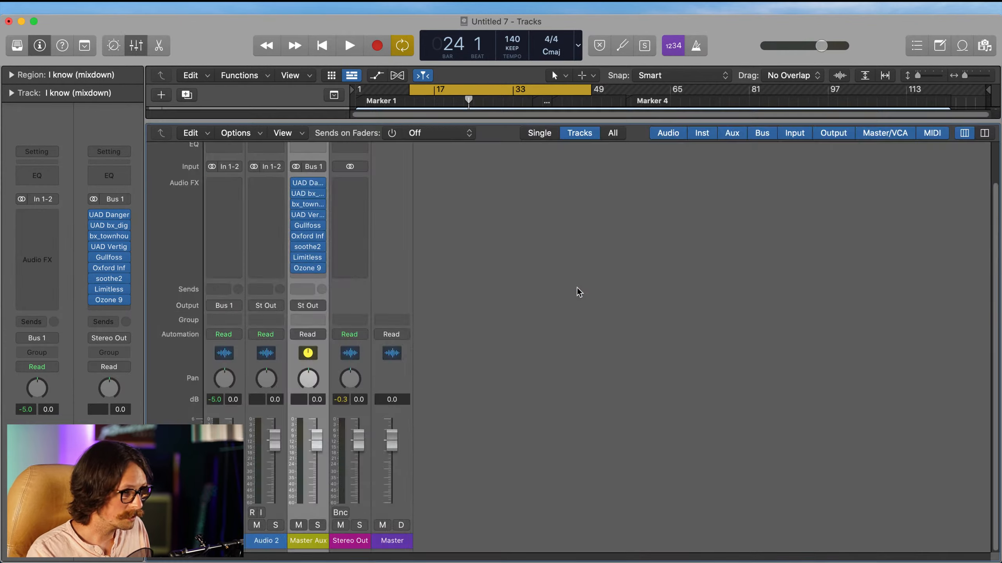
{"action": "key", "text": "x"}
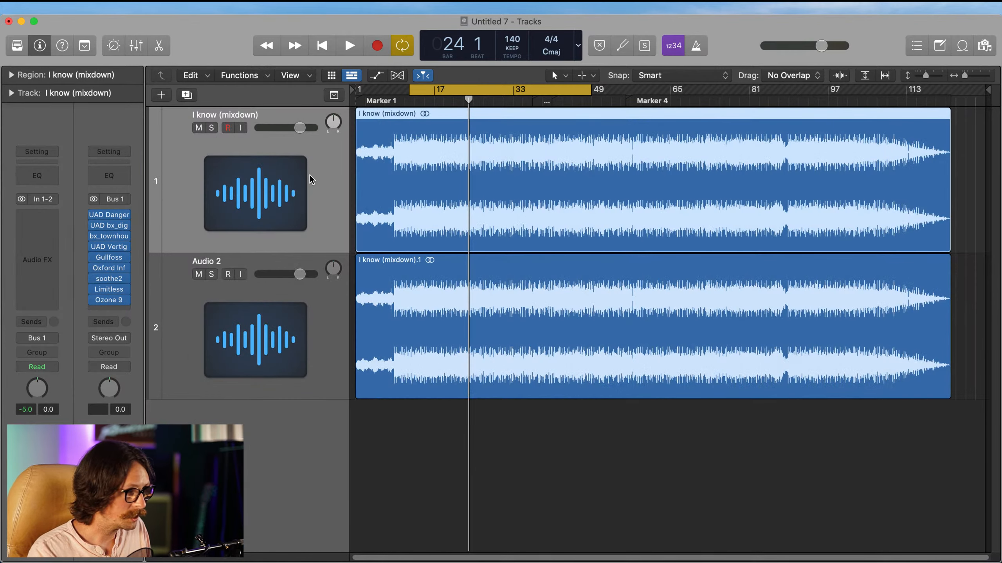
Step: Solo the I know (mixdown) track and rename it as I know-Mastered
{"action": "left_click", "coordinate": [212, 129]}
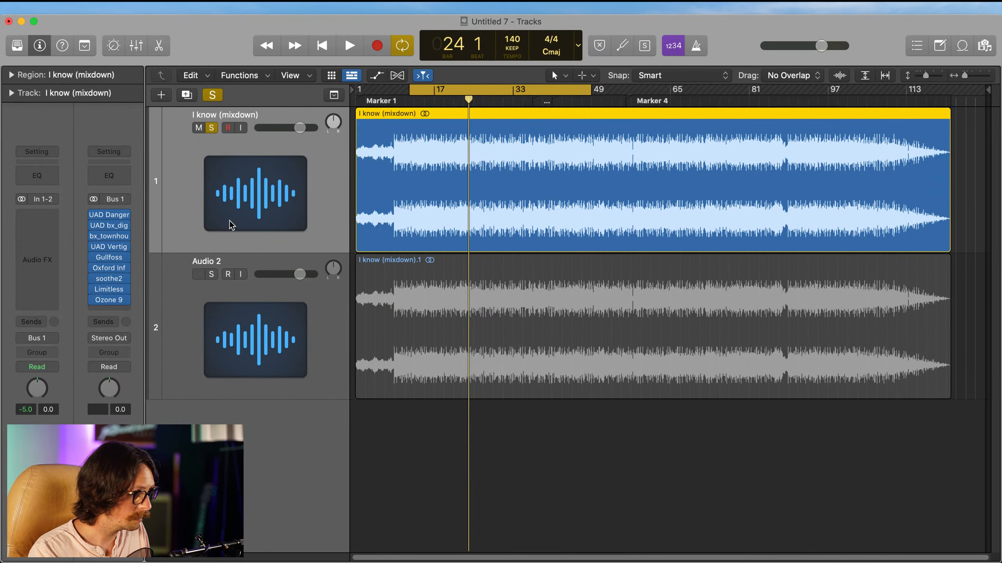
{"action": "double_click", "coordinate": [226, 115]}
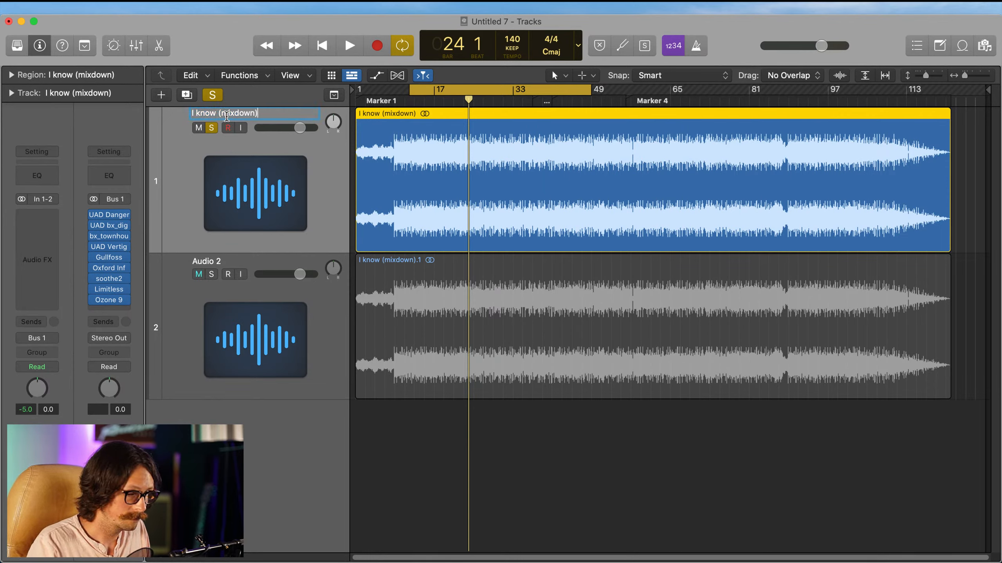
{"action": "key", "text": "alt+shift+Left"}
{"action": "key", "text": "alt+shift+Left"}
{"action": "key", "text": "alt+shift+Right"}
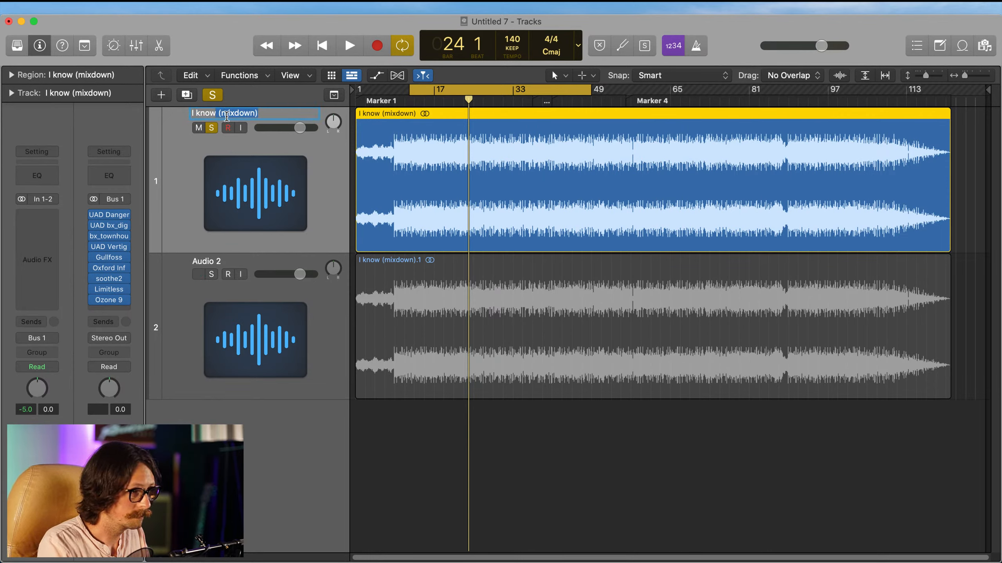
{"action": "key", "text": "BackSpace"}
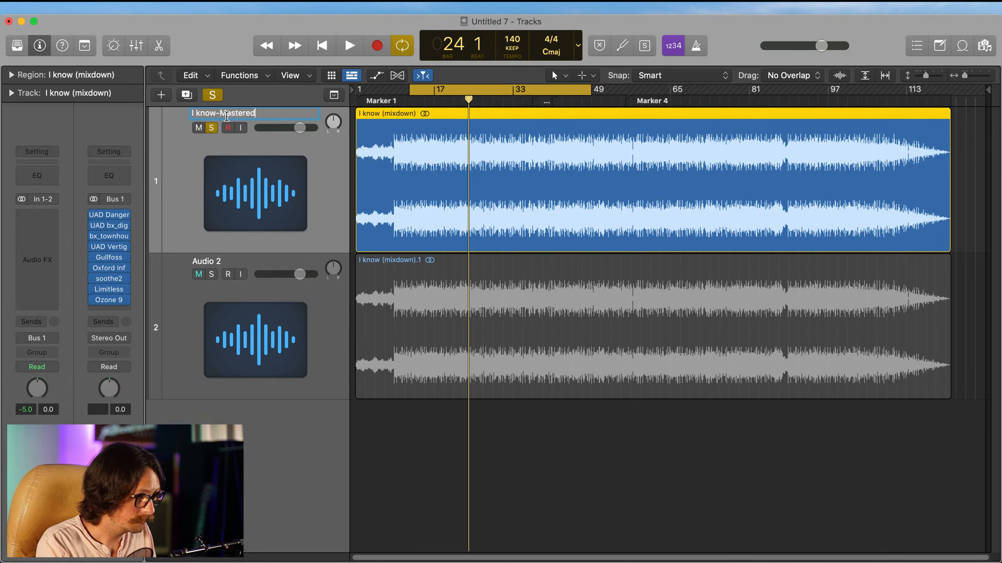
{"action": "key", "text": "Return"}
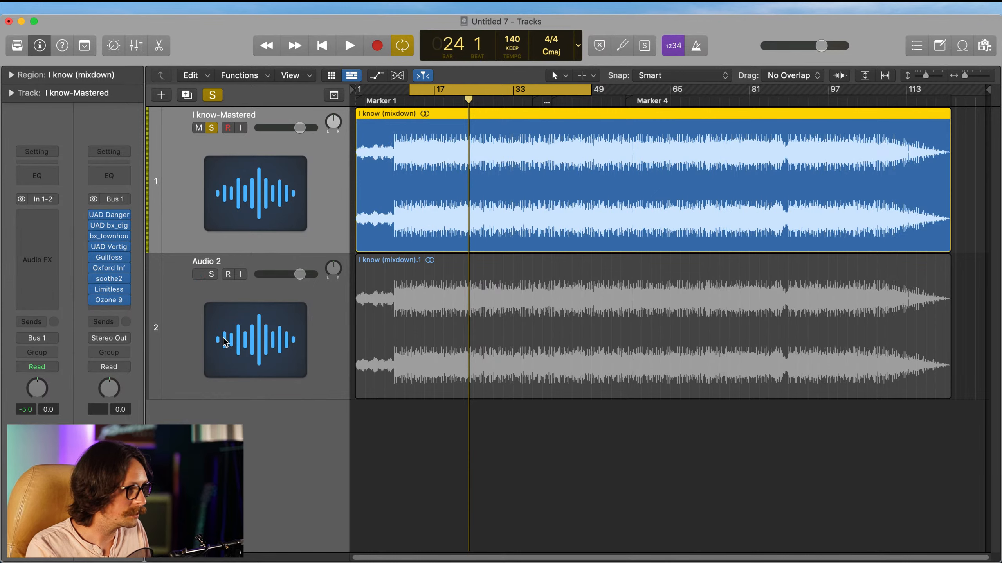
Step: Add solo to the Audio 2 track, and turn solo off on both tracks
{"action": "left_click", "coordinate": [223, 292]}
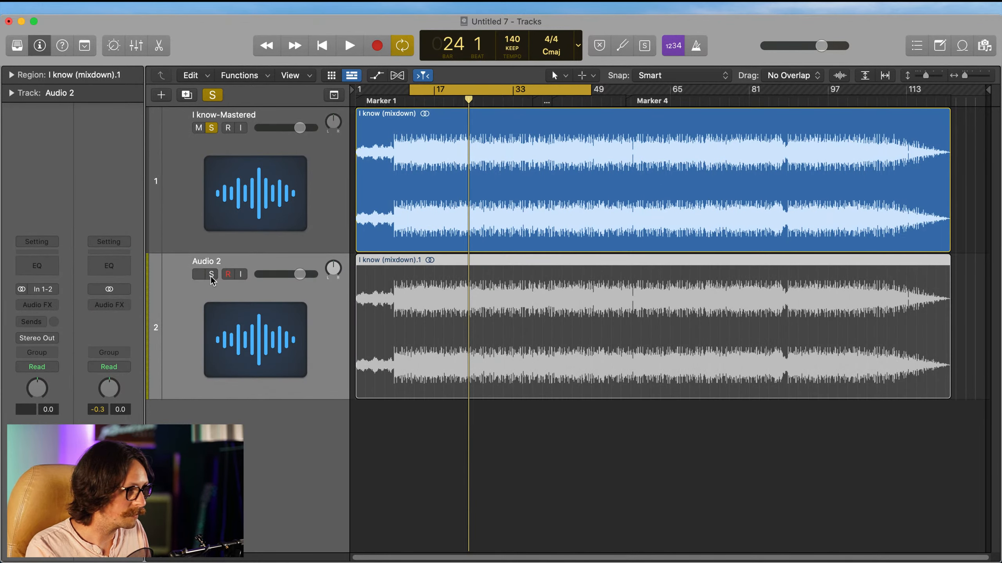
{"action": "left_click", "coordinate": [211, 274]}
{"action": "left_click", "coordinate": [228, 209]}
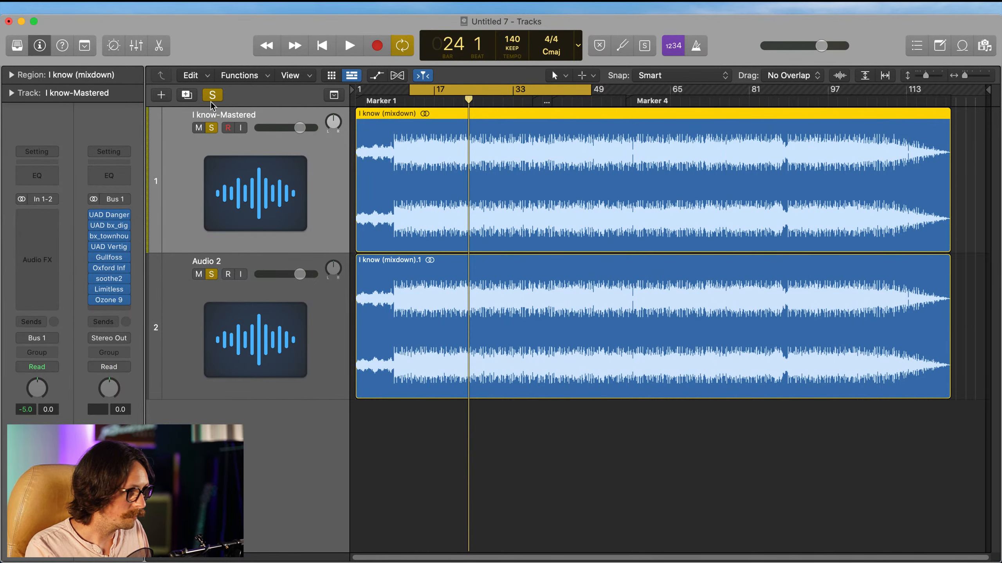
{"action": "left_click", "coordinate": [211, 128]}
{"action": "left_click", "coordinate": [211, 275]}
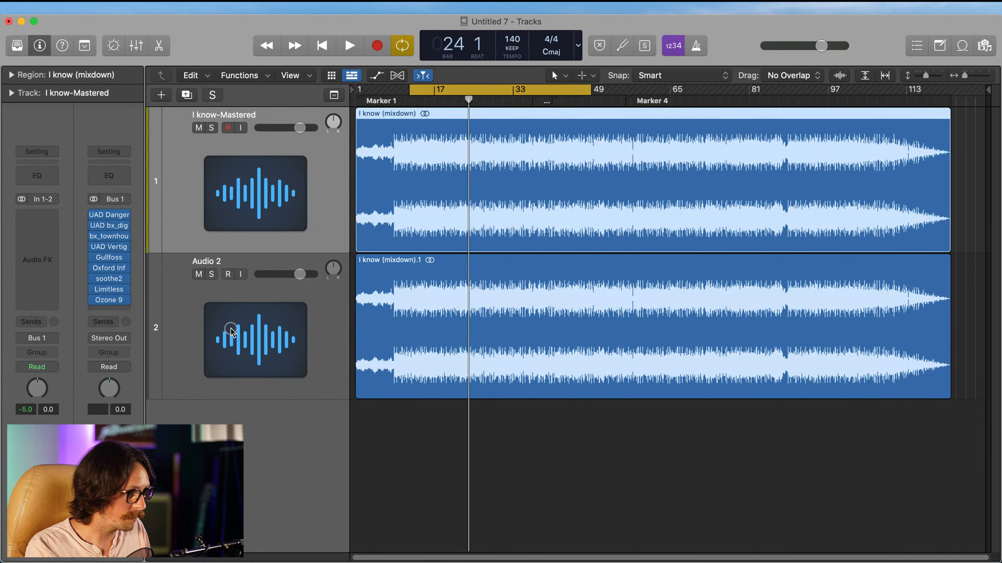
Step: Rename the Audio 2 track as Mix
{"action": "left_click", "coordinate": [208, 295]}
{"action": "double_click", "coordinate": [210, 261]}
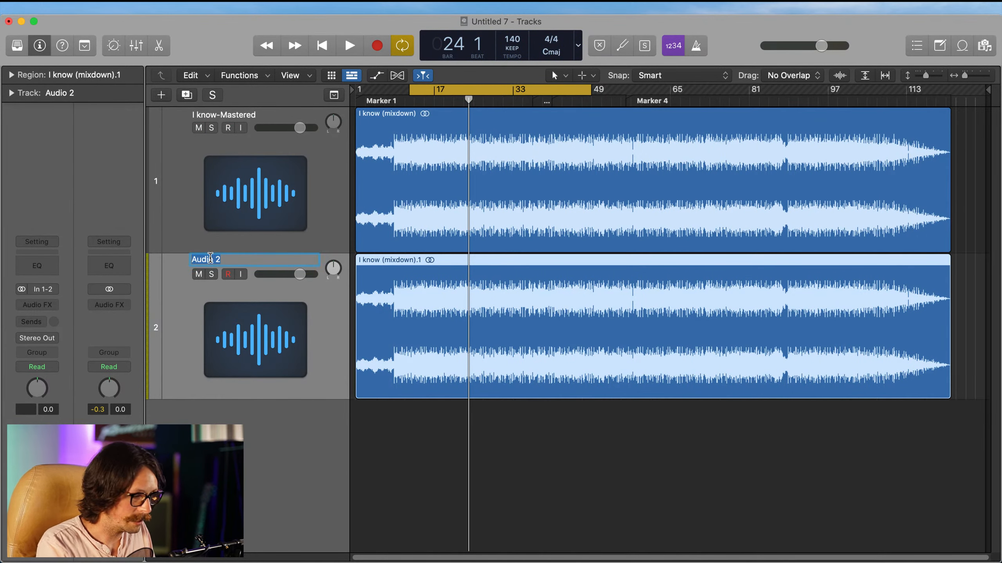
{"action": "type", "text": "Mix"}
{"action": "key", "text": "Return"}
Step: Raise the volume of the Mix track to 6.0 dB
{"action": "left_click", "coordinate": [269, 180]}
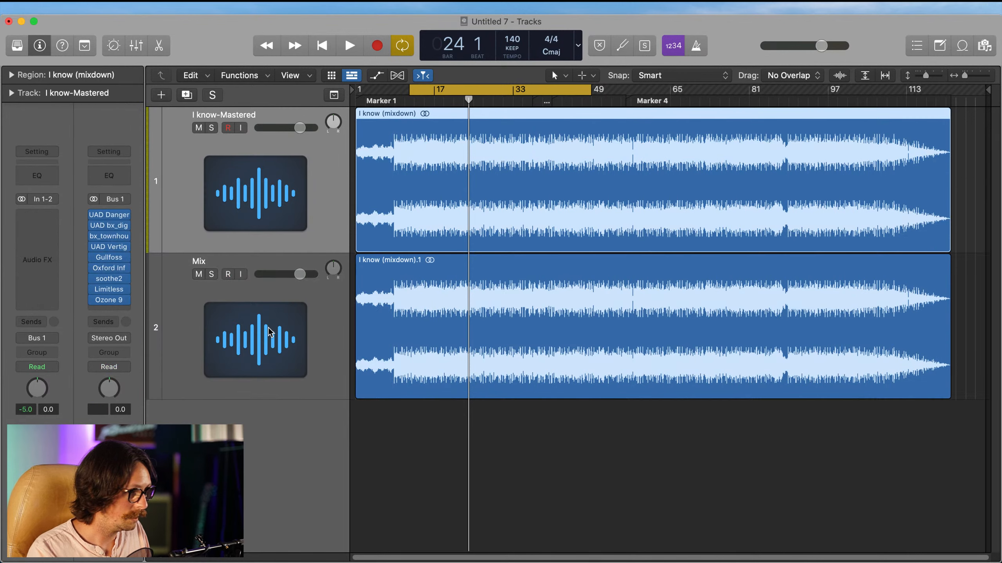
{"action": "left_click", "coordinate": [269, 328]}
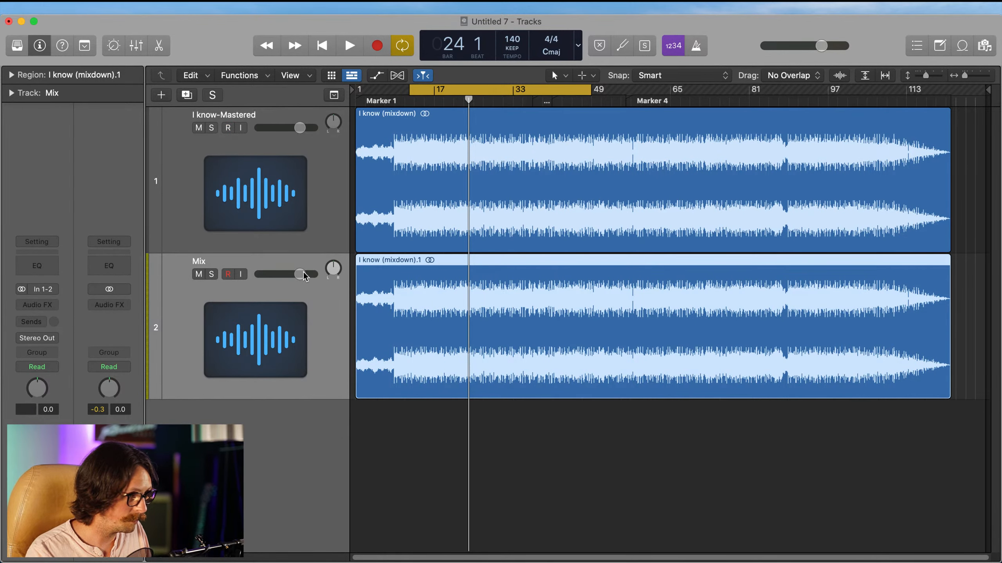
{"action": "left_click_drag", "start_coordinate": [304, 272], "coordinate": [314, 274]}
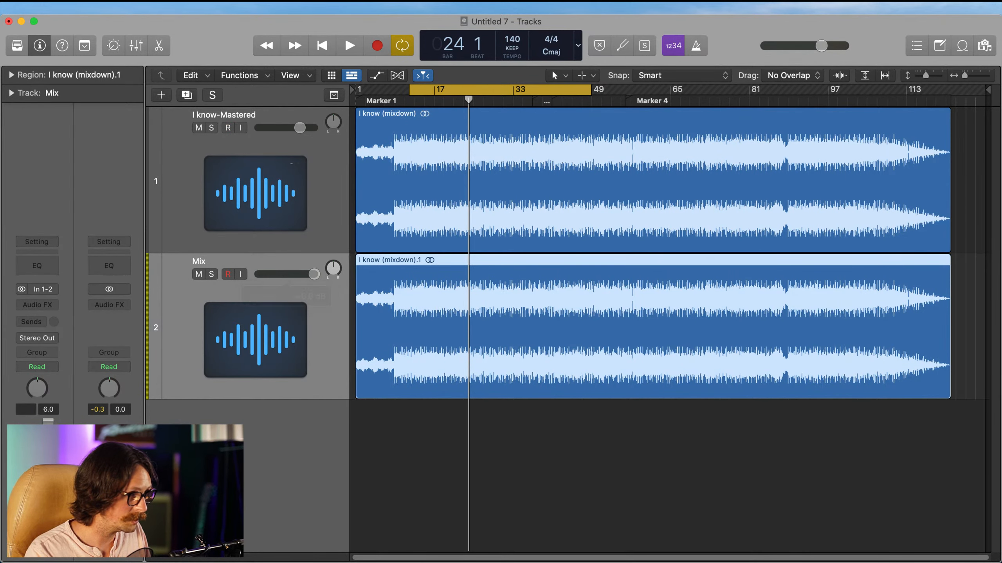
Step: Select the I know-Mastered track and enable Solo mode to isolate its region from the Mix track
{"action": "left_click", "coordinate": [301, 119]}
{"action": "left_click", "coordinate": [248, 340]}
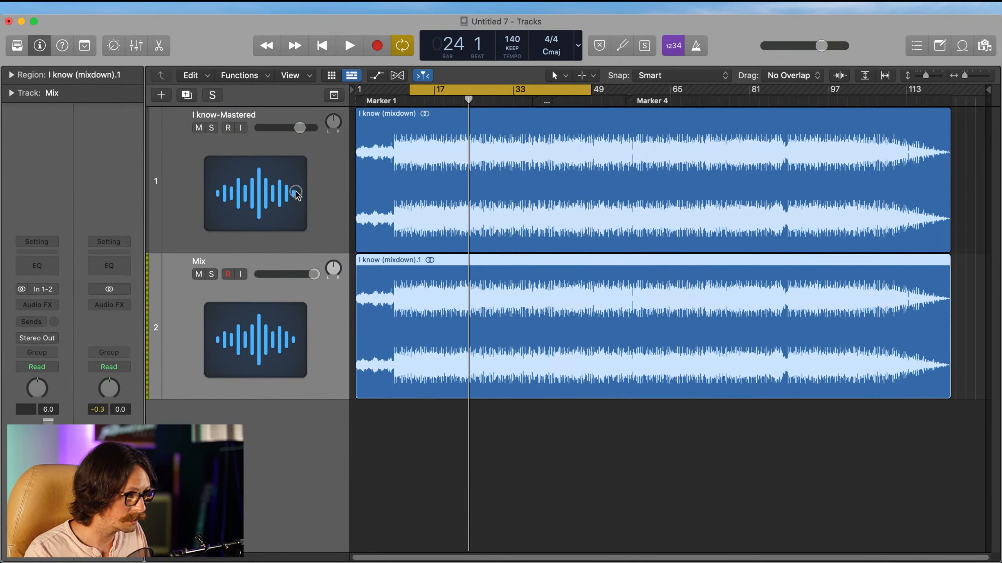
{"action": "left_click", "coordinate": [292, 188]}
{"action": "key", "text": "ctrl+s"}
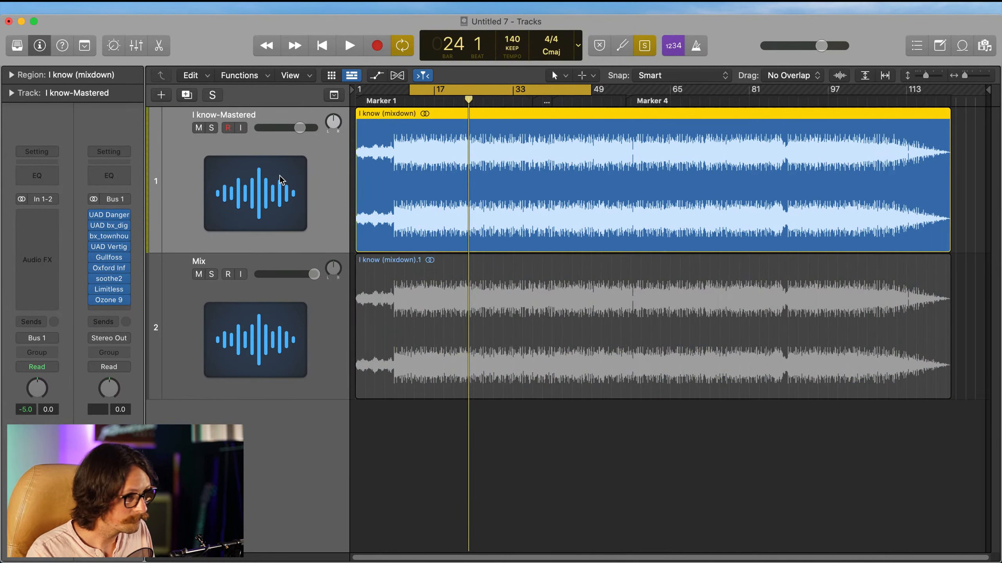
Step: Audition the I know-Mastered track from the start of the cycle range, and play the Mix track for comparison
{"action": "key", "text": "space"}
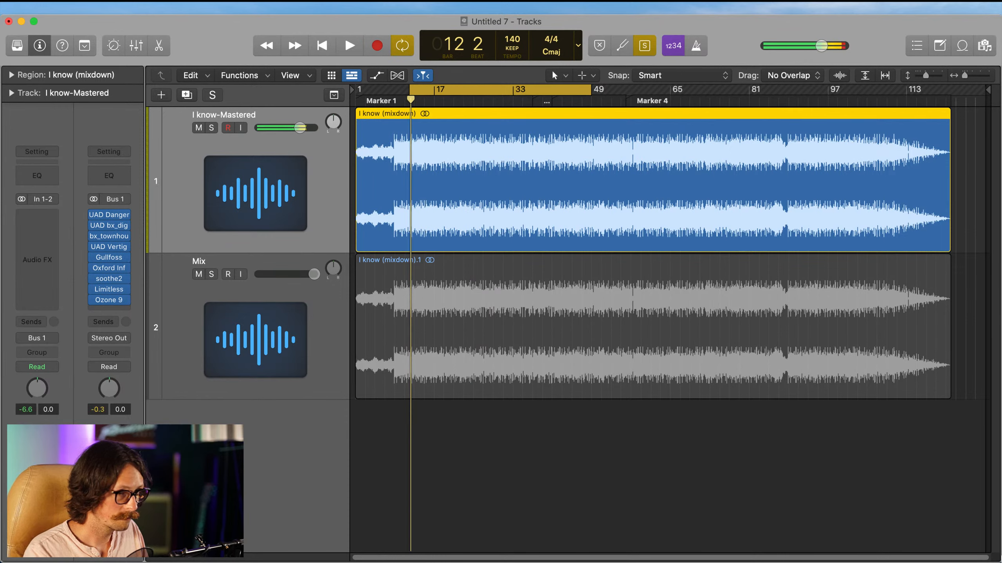
{"action": "key", "text": "super+Tab"}
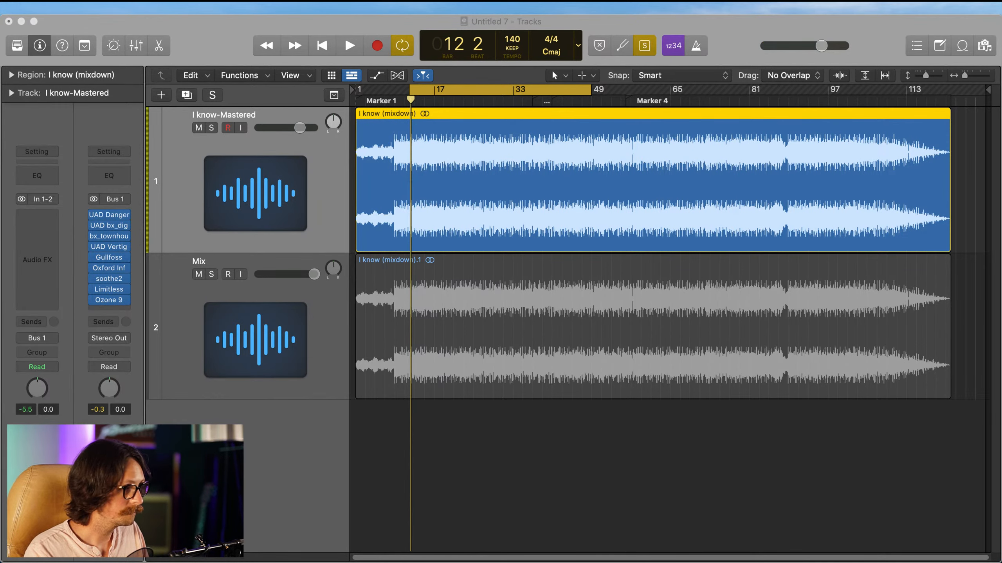
{"action": "key", "text": "super+Tab"}
{"action": "left_click", "coordinate": [483, 320]}
{"action": "key", "text": "space"}
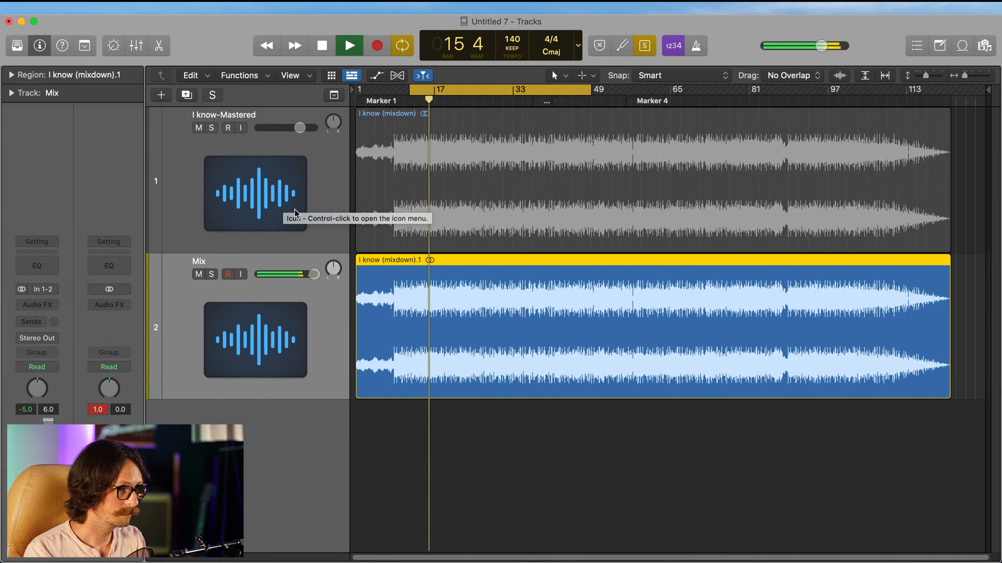
Step: Return to the I know-Mastered track and alternate between it and the Mix track while the song plays
{"action": "key", "text": "space"}
{"action": "left_click", "coordinate": [352, 181]}
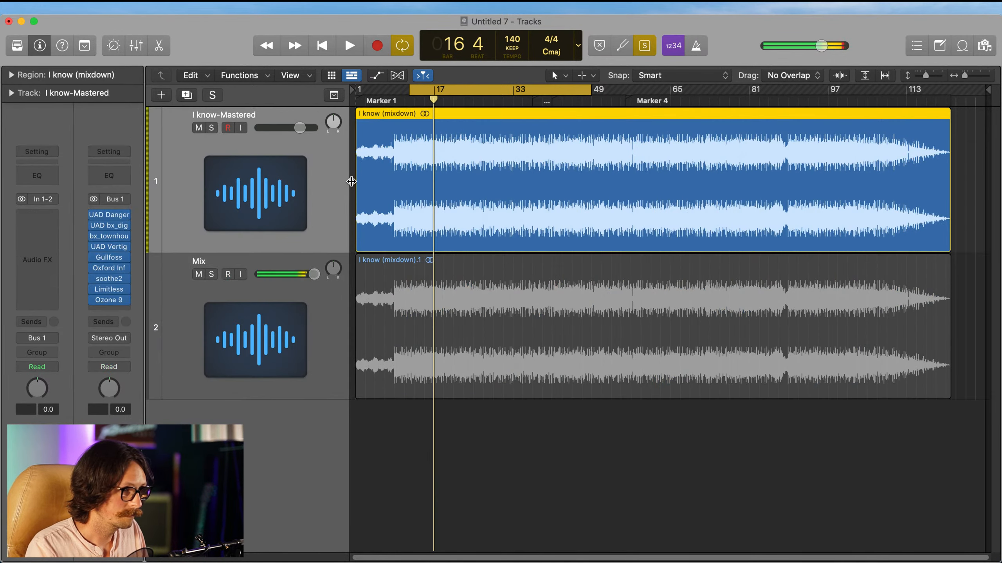
{"action": "key", "text": "space"}
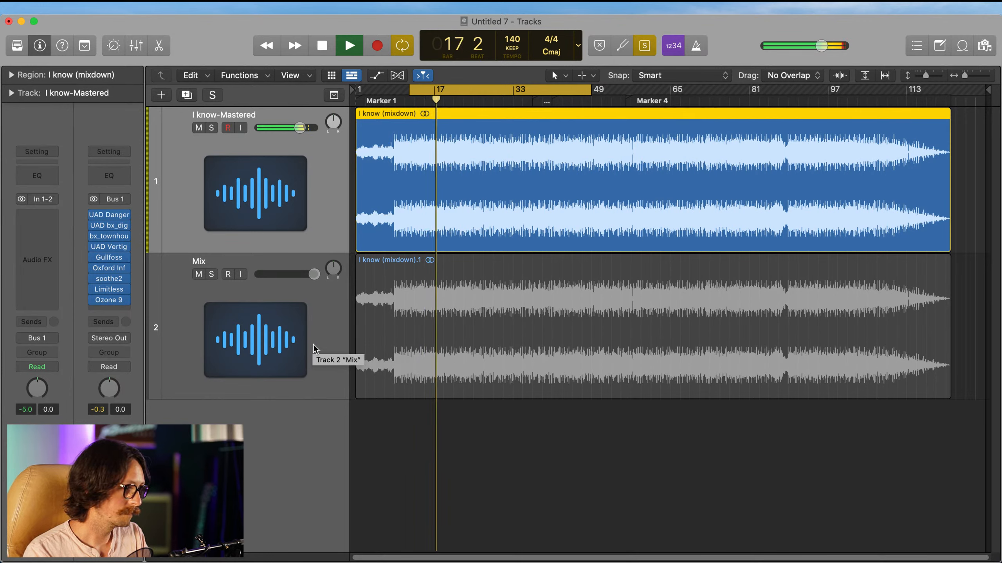
{"action": "left_click", "coordinate": [277, 370]}
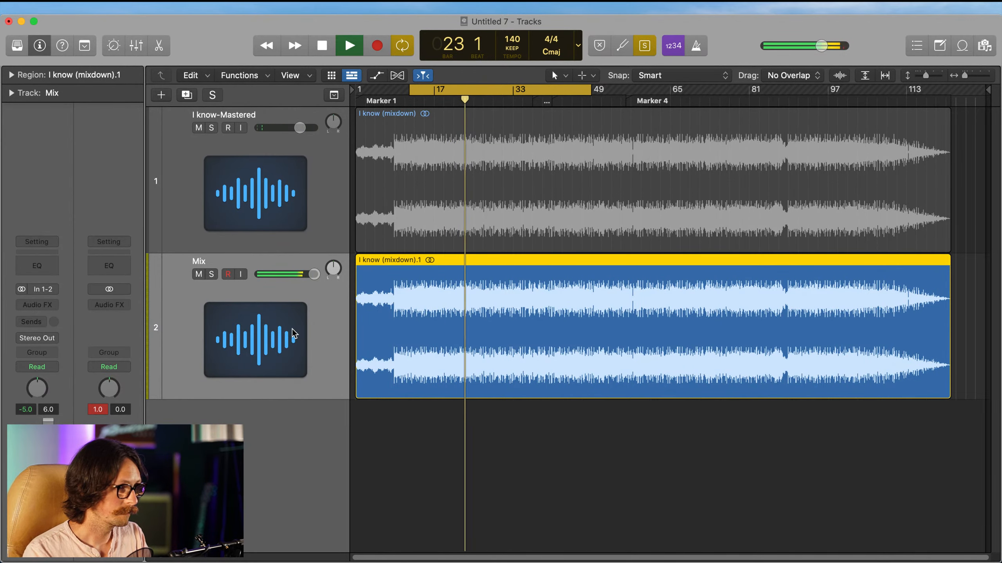
{"action": "key", "text": "Up"}
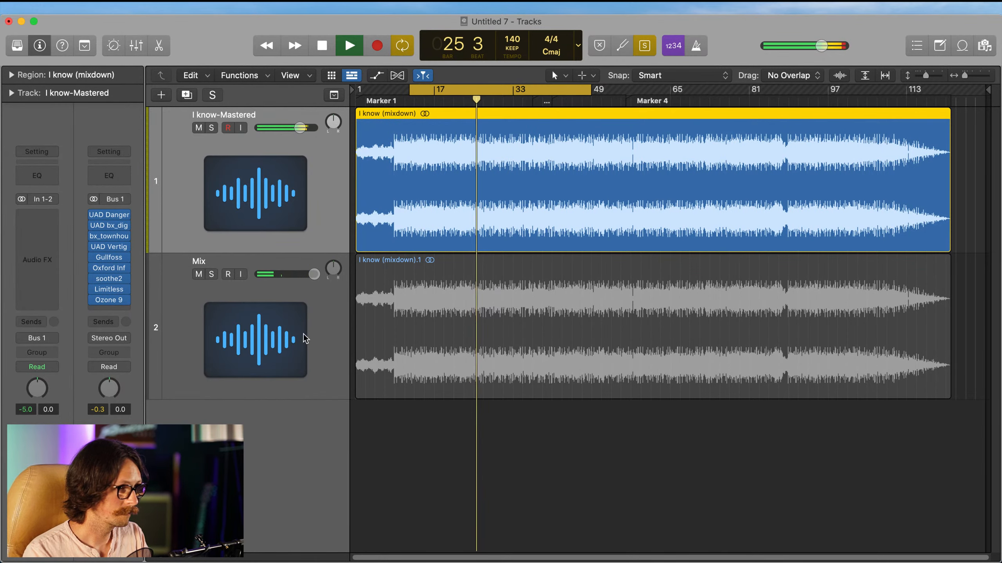
{"action": "key", "text": "Down"}
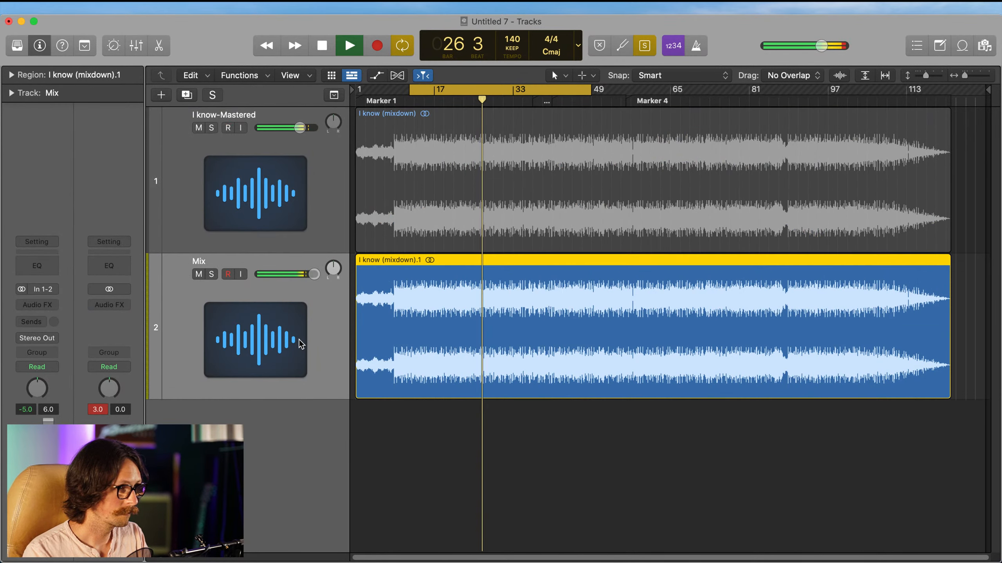
Step: Shorten the cycle range to start at about bar 25, and play the I know-Mastered track within it
{"action": "left_click", "coordinate": [463, 101]}
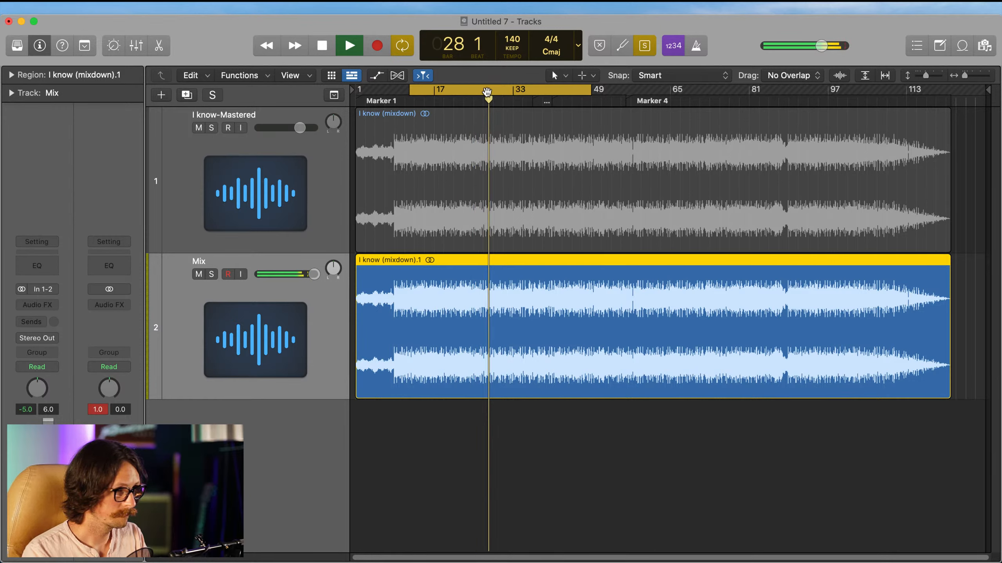
{"action": "left_click_drag", "start_coordinate": [474, 92], "coordinate": [591, 92]}
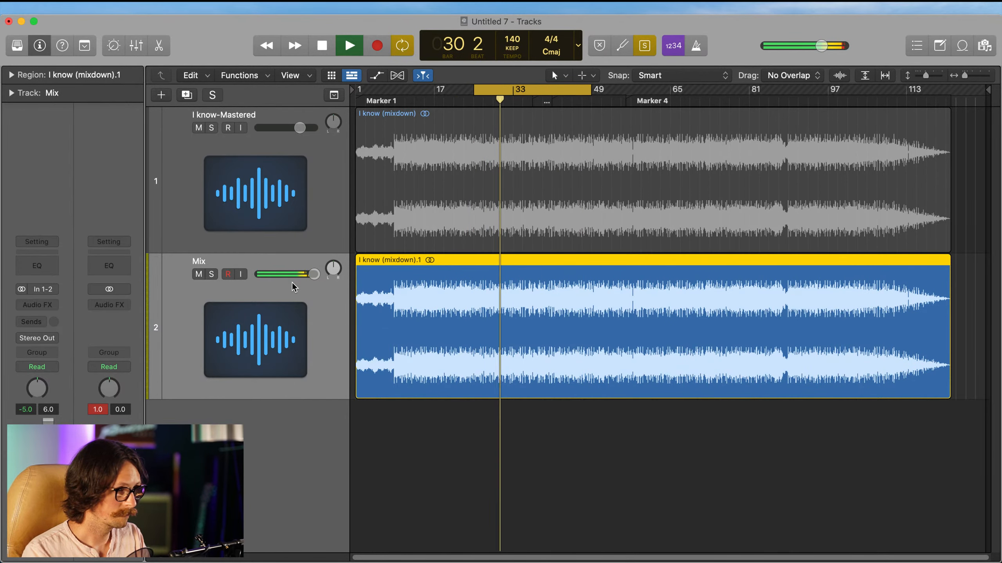
{"action": "key", "text": "Up"}
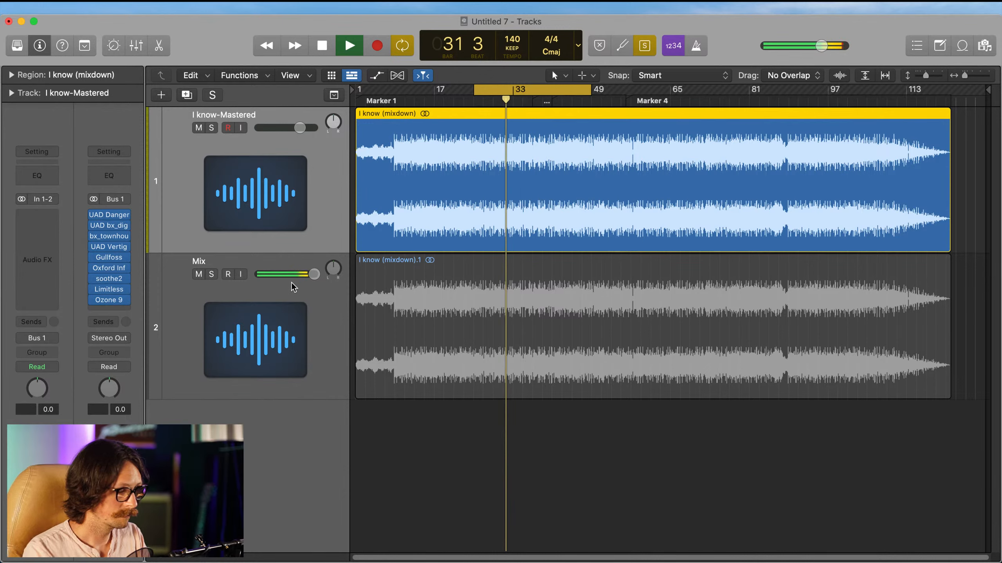
{"action": "key", "text": "space"}
{"action": "key", "text": "space"}
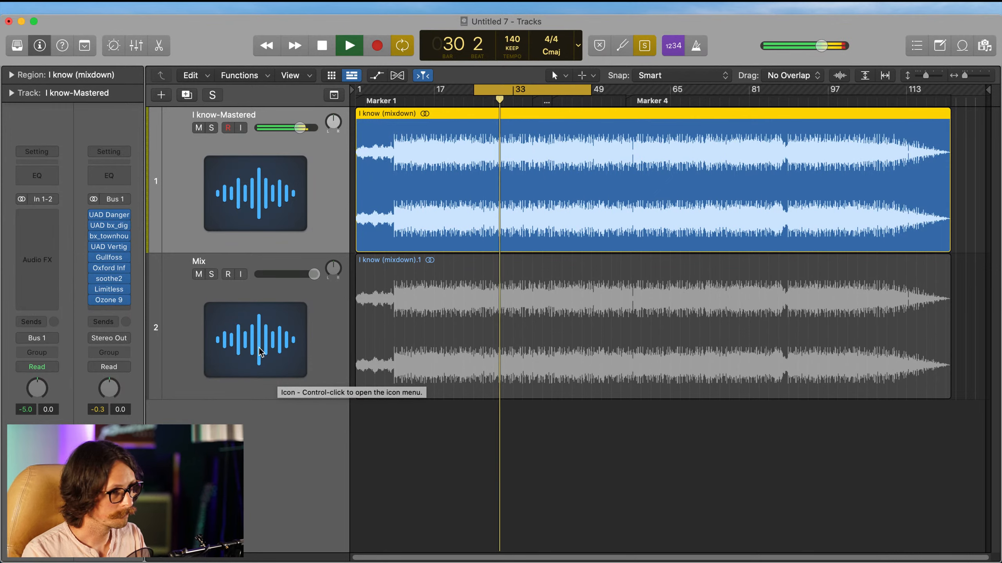
Step: Play the Mix track over the shortened cycle range to compare it with the master
{"action": "key", "text": "space"}
{"action": "left_click", "coordinate": [280, 335]}
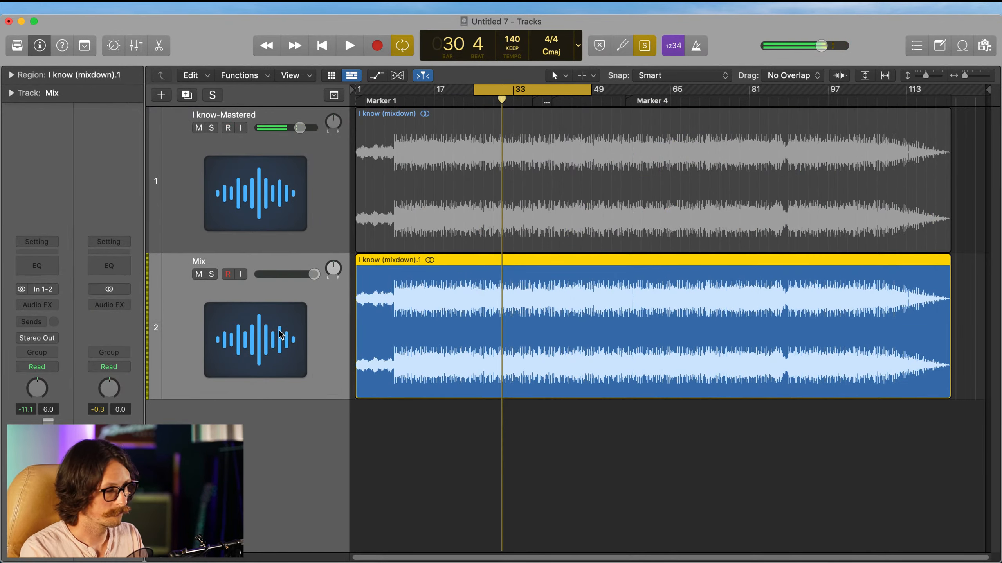
{"action": "key", "text": "space"}
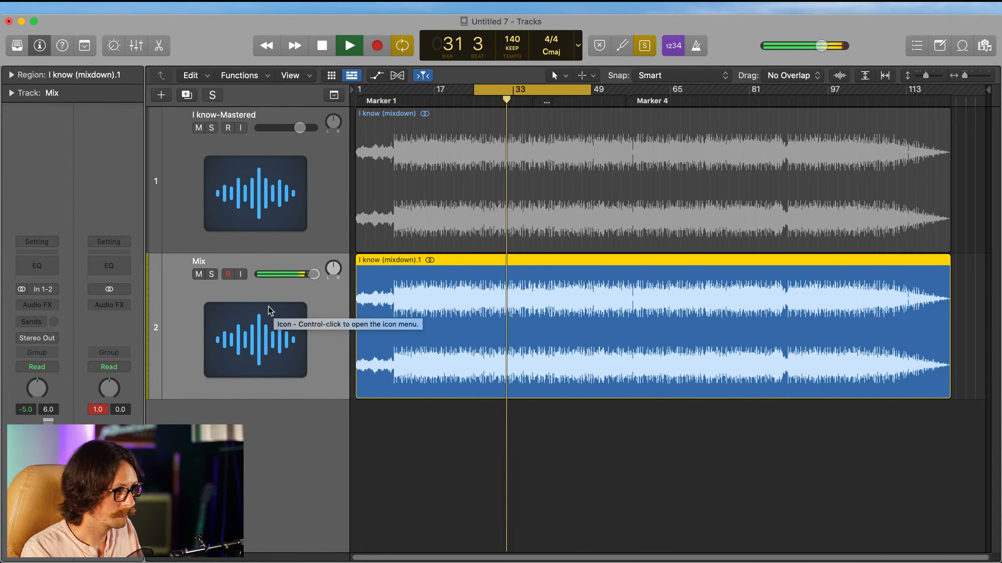
Step: Stop playback and expand the region parameters of the Mix track's region
{"action": "key", "text": "space"}
{"action": "left_click", "coordinate": [9, 75]}
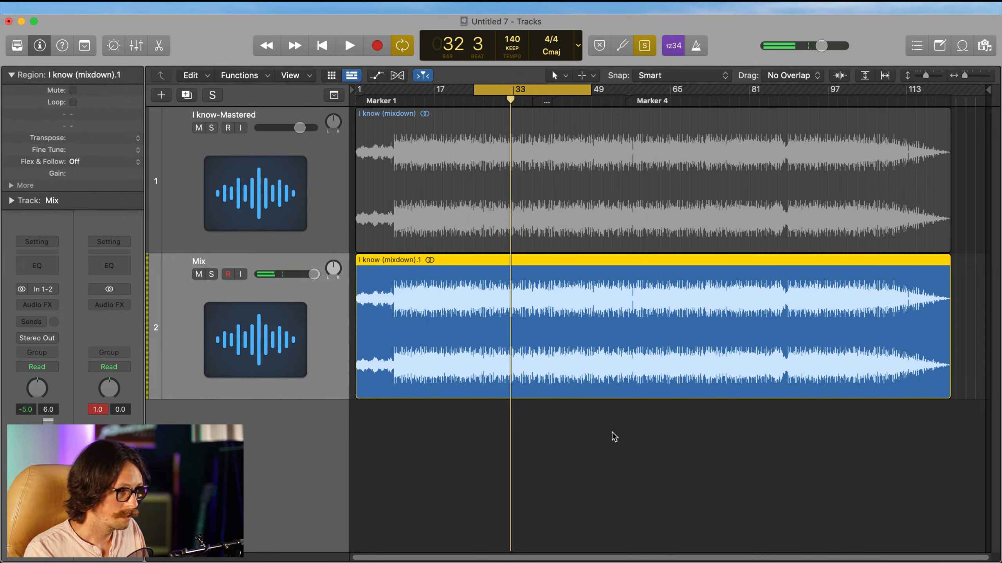
{"action": "key", "text": "super+Tab"}
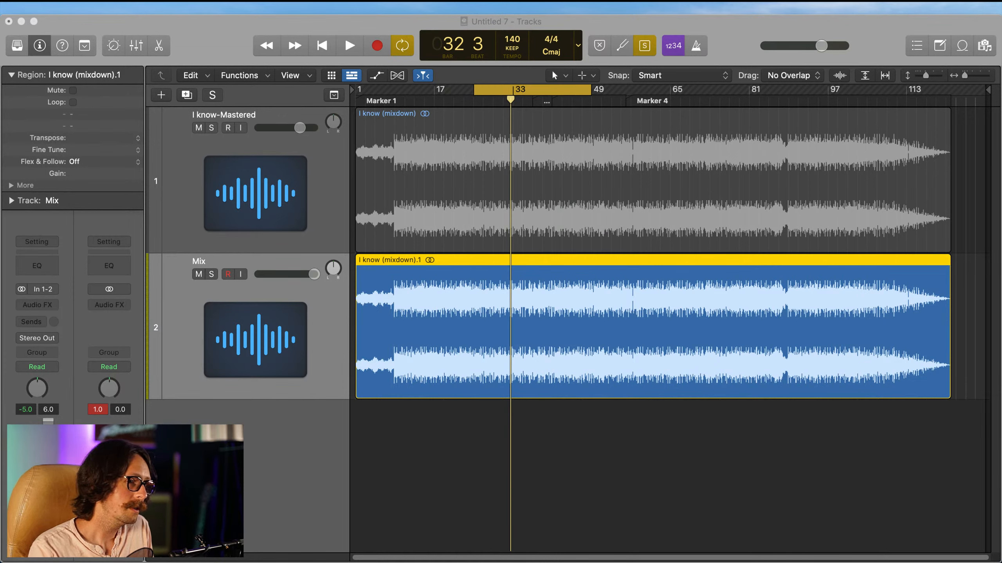
{"action": "left_click", "coordinate": [209, 31]}
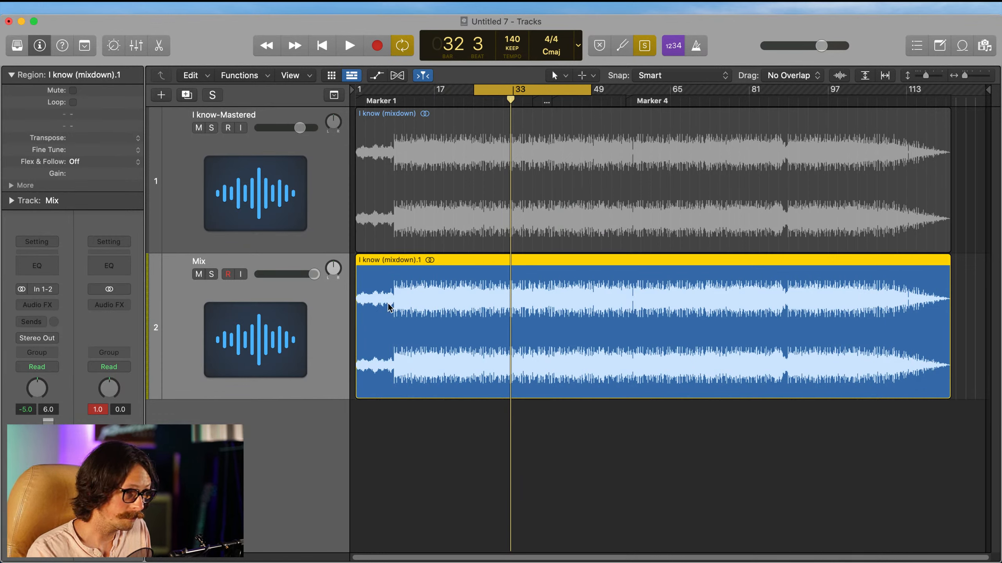
Step: Listen to the Mix track and compare it with the I know-Mastered track, stopping playback after the master
{"action": "key", "text": "space"}
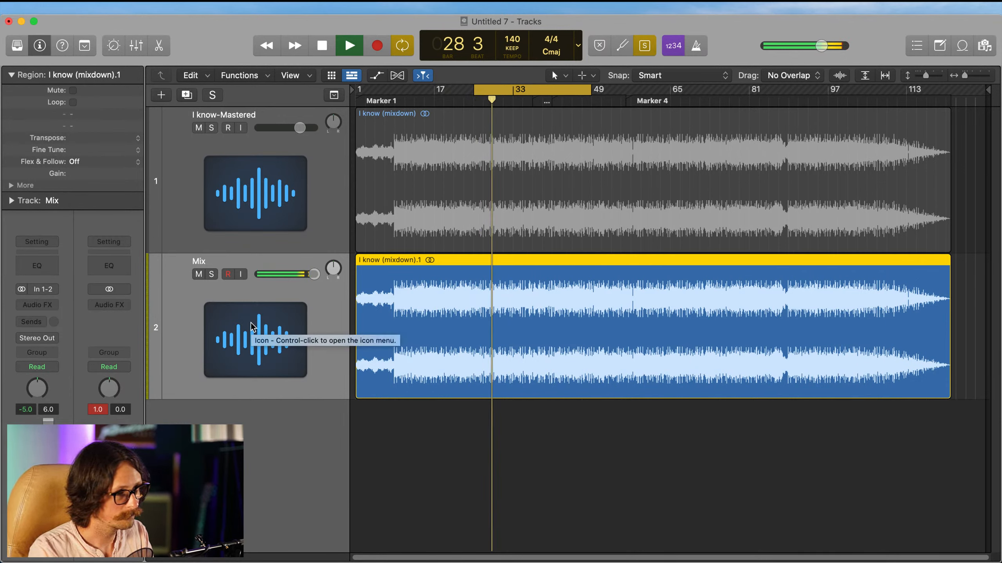
{"action": "key", "text": "space"}
{"action": "key", "text": "Up"}
{"action": "key", "text": "space"}
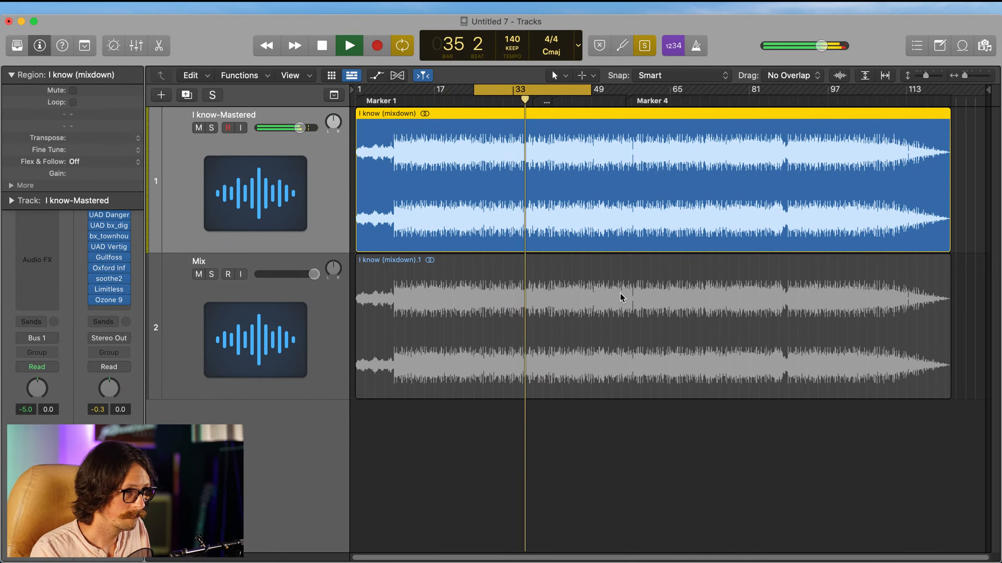
{"action": "key", "text": "space"}
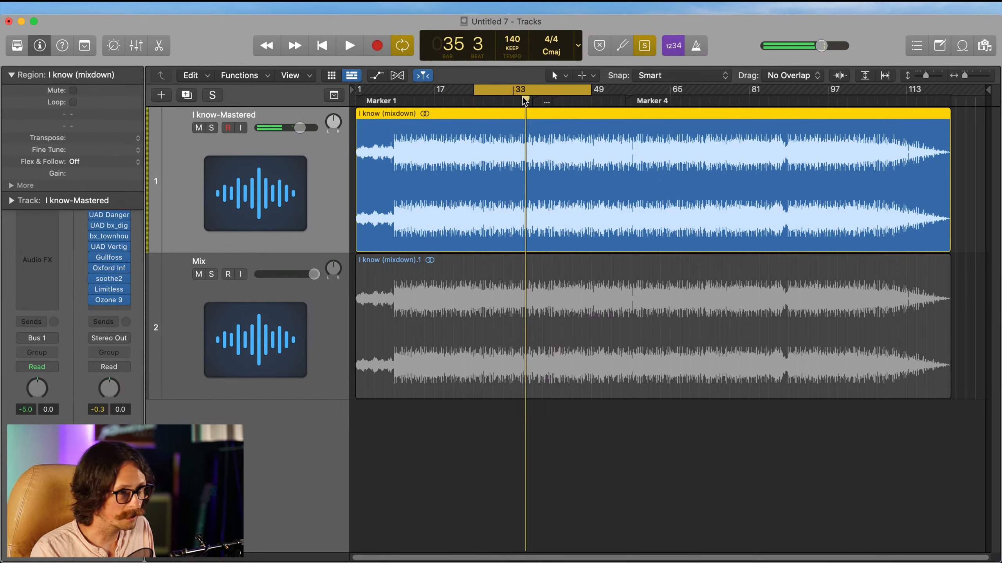
Step: Place the playhead at bar 32 and set the active cycle range to about bars 31 to 47
{"action": "left_click", "coordinate": [508, 101]}
{"action": "left_click", "coordinate": [511, 90]}
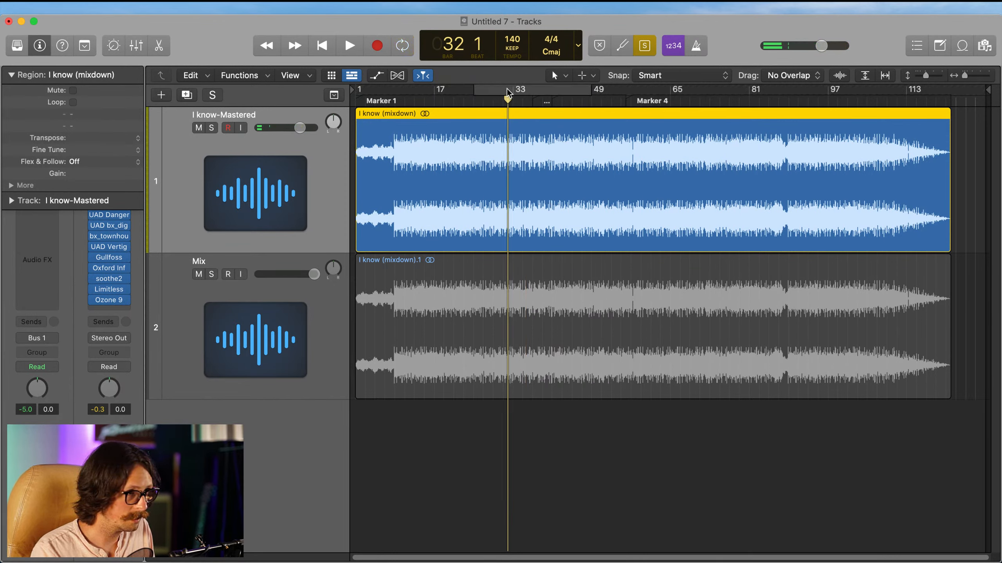
{"action": "mouse_move", "coordinate": [510, 89]}
{"action": "left_mouse_down"}
{"action": "mouse_move", "coordinate": [581, 90]}
{"action": "mouse_move", "coordinate": [505, 90]}
{"action": "left_mouse_up"}
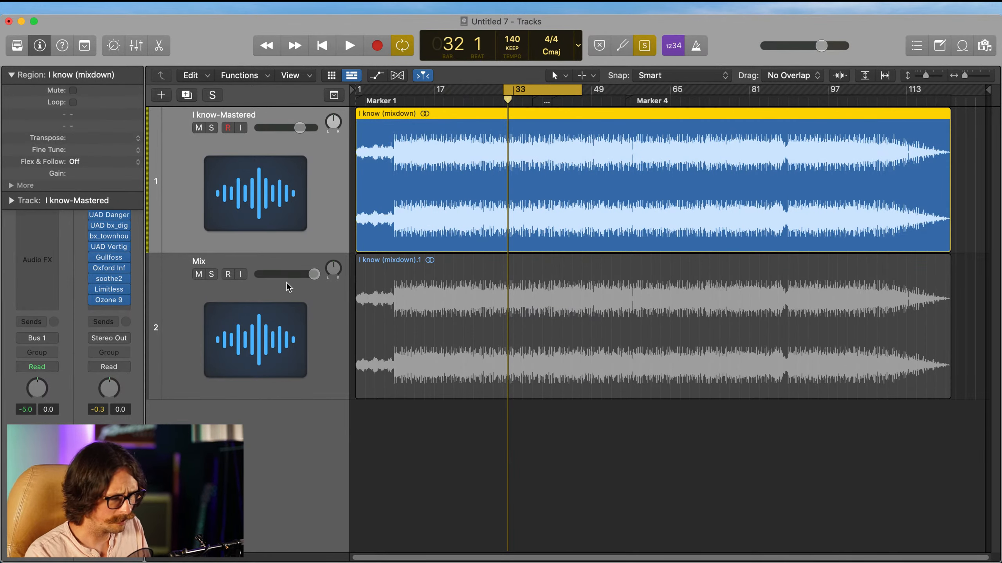
Step: Play the Mix track in the repositioned cycle range, and play the same passage on the I know-Mastered track
{"action": "left_click", "coordinate": [275, 332]}
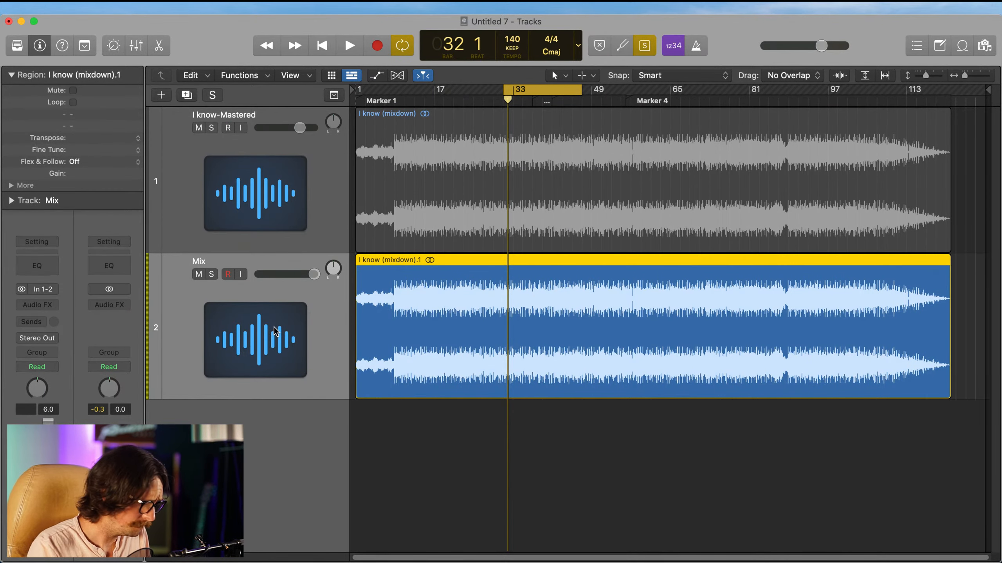
{"action": "key", "text": "space"}
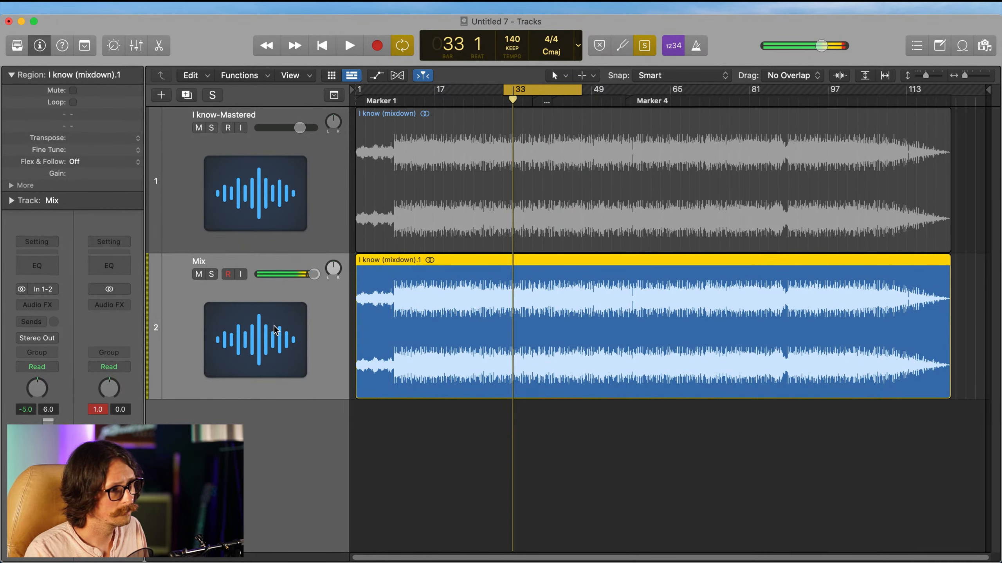
{"action": "key", "text": "Up"}
{"action": "key", "text": "space"}
{"action": "key", "text": "space"}
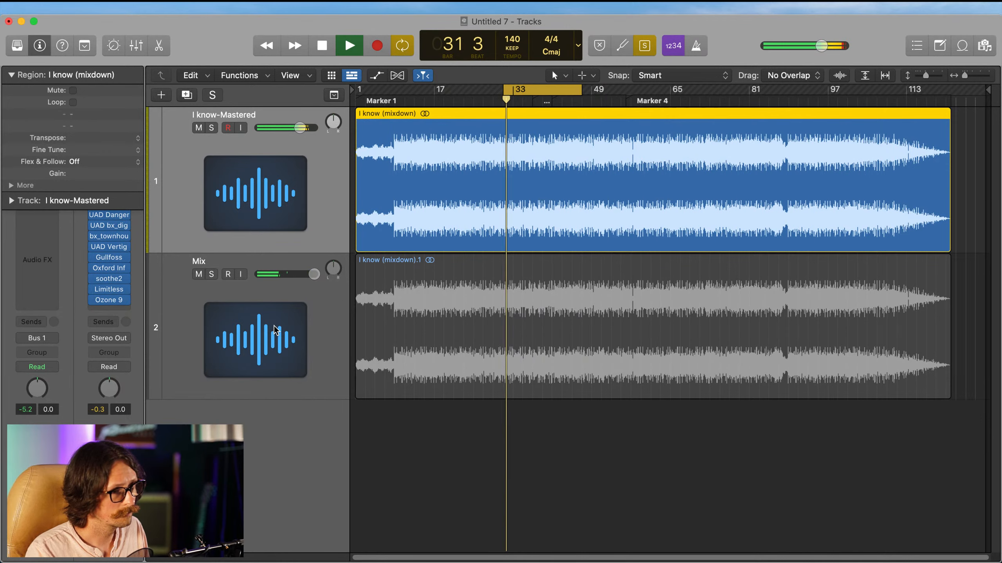
{"action": "key", "text": "space"}
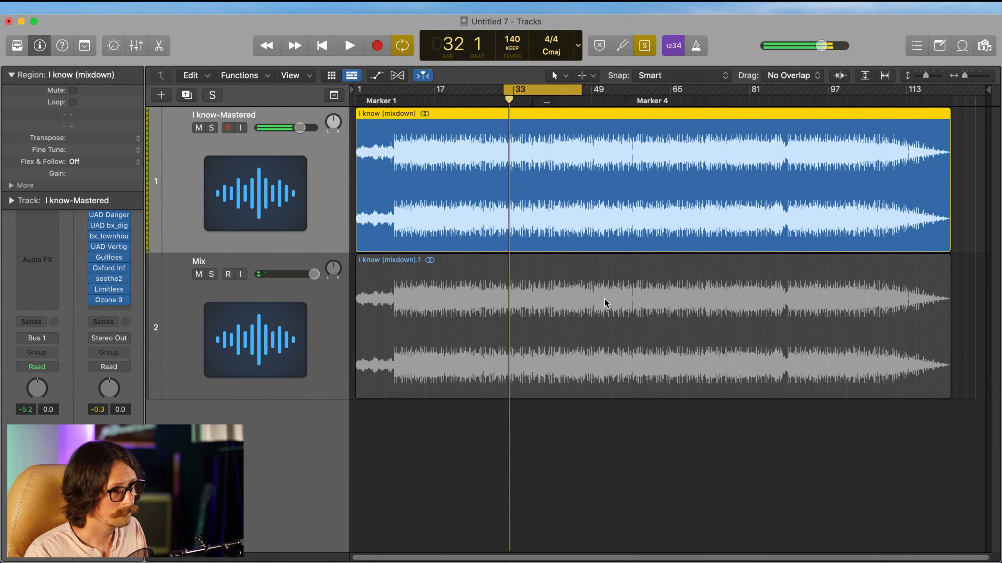
Step: Repeat the comparison of the same passage, playing the Mix track first and the I know-Mastered track second
{"action": "left_click", "coordinate": [178, 309]}
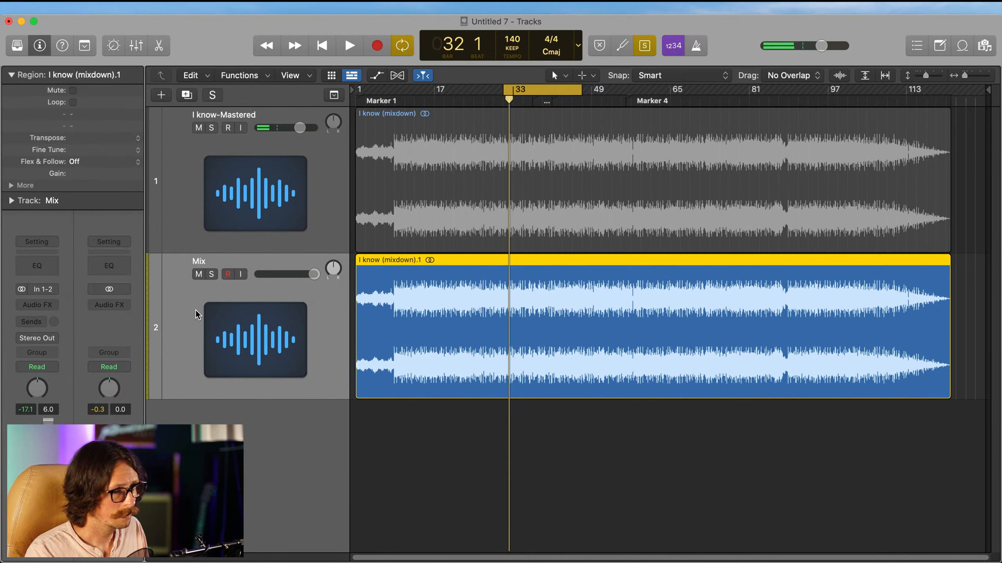
{"action": "key", "text": "space"}
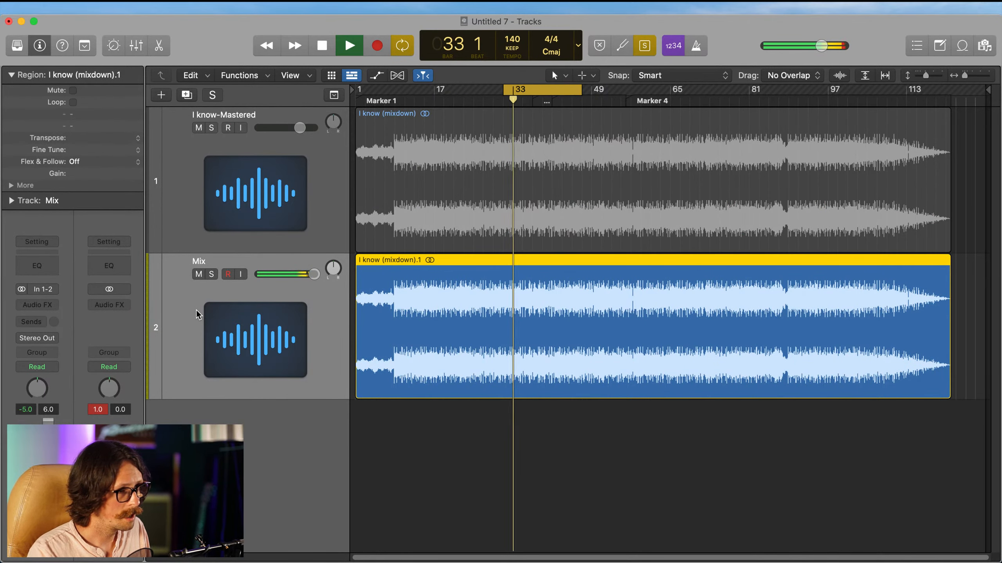
{"action": "key", "text": "space"}
{"action": "key", "text": "Up"}
{"action": "key", "text": "space"}
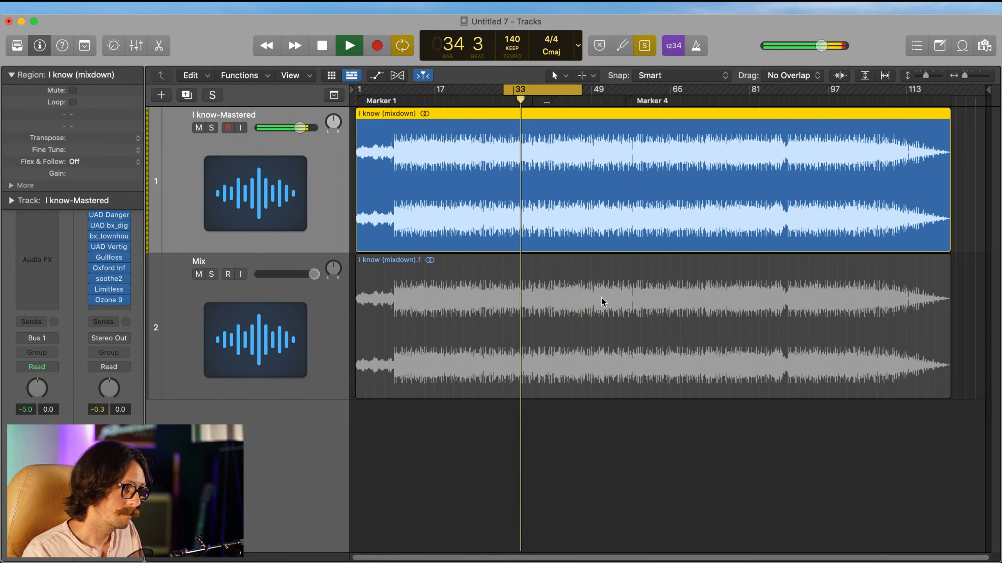
{"action": "key", "text": "space"}
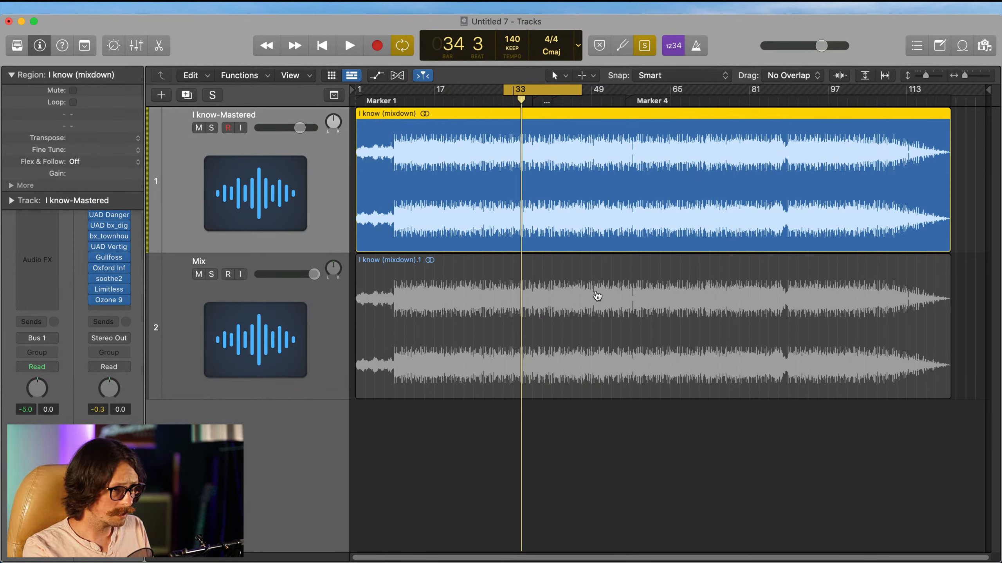
{"action": "key", "text": "super+Tab"}
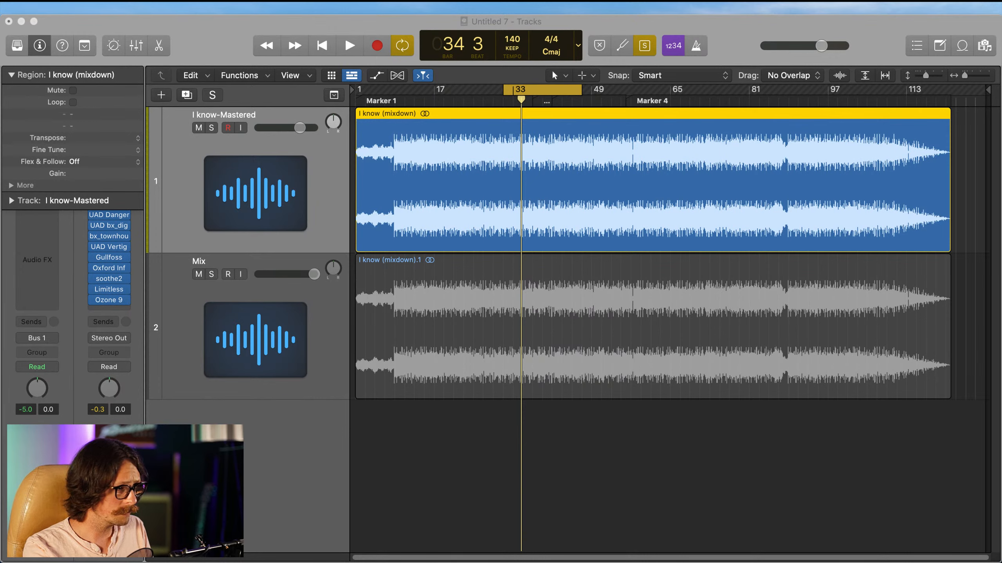